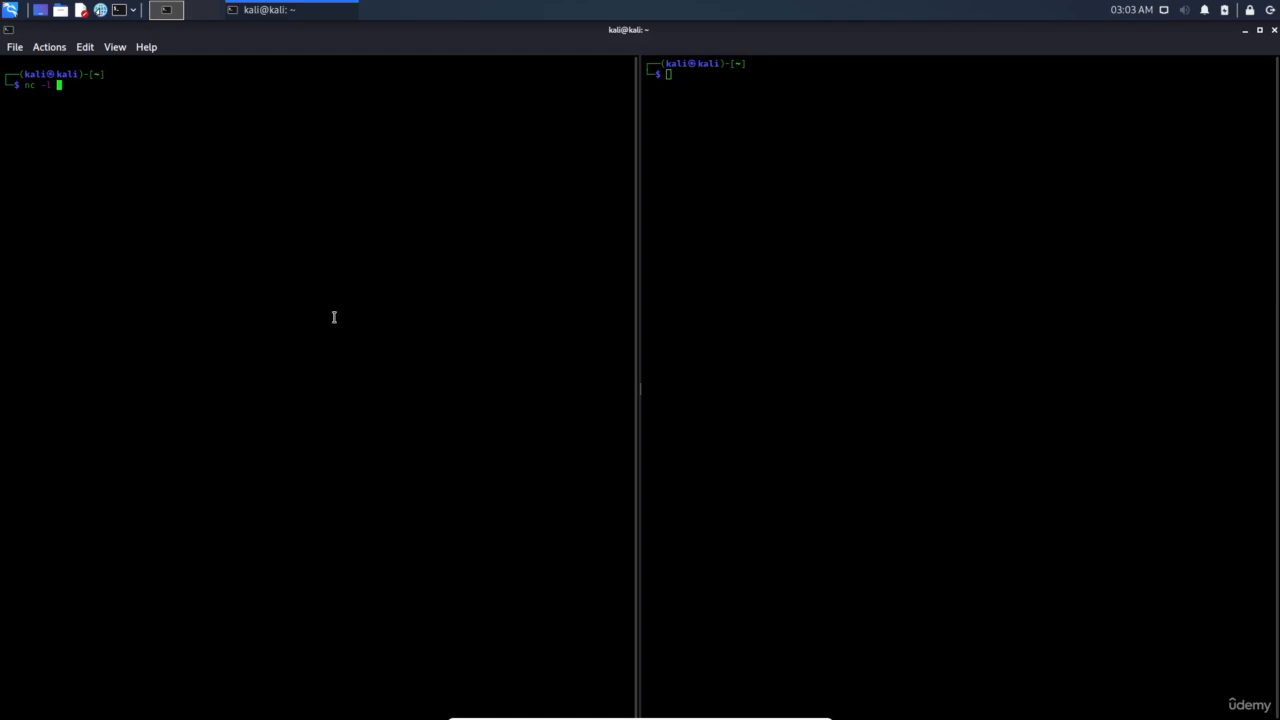
Start a netcat listener on port 9999, then launch Wireshark and capture on the any interface
text(9999)
key(Return)
key(super)
text(wi)
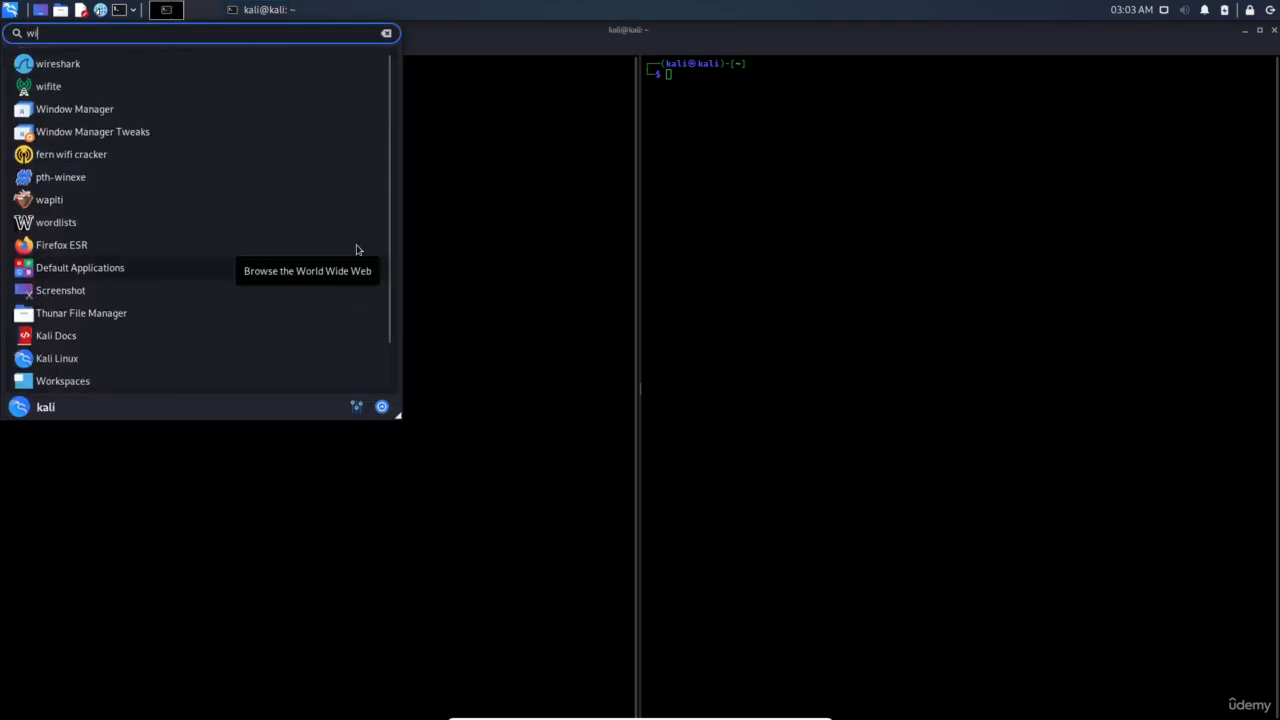
key(Return)
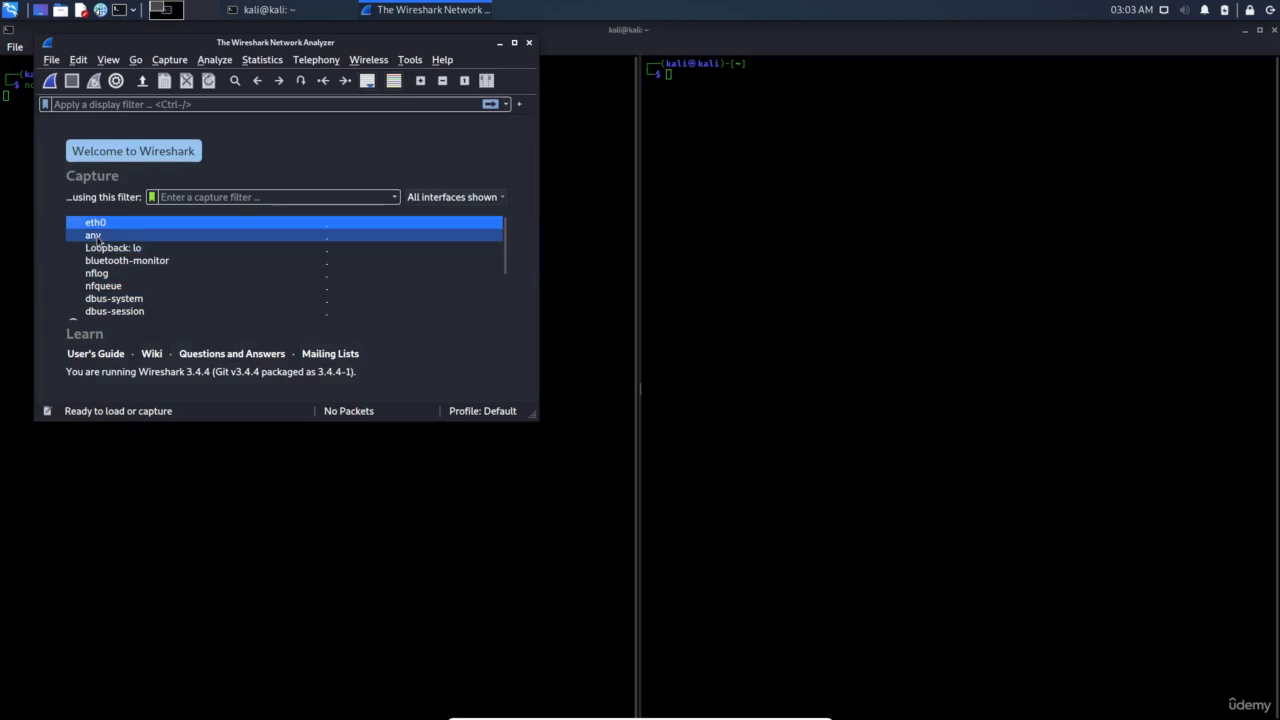
double_click(95, 235)
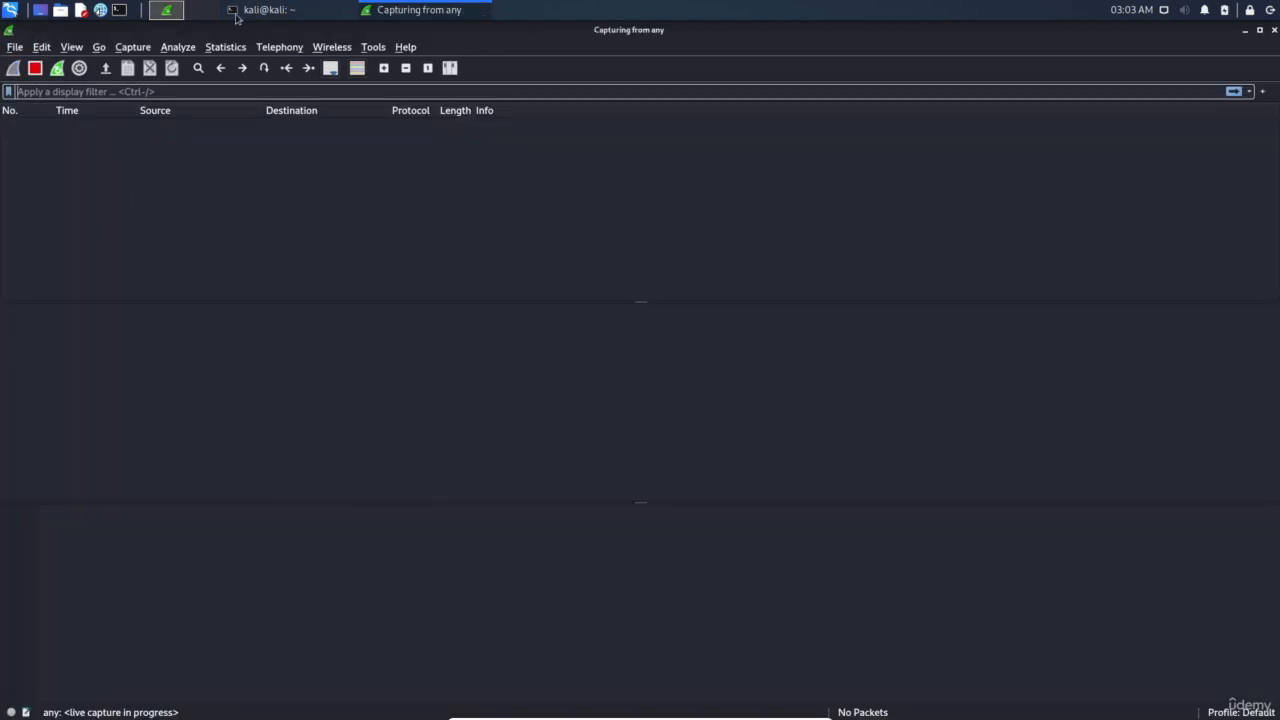
click(268, 10)
Run ifconfig in the right terminal pane and copy the eth0 address 192.168.8.105
drag(726, 43, 600, 175)
click(618, 280)
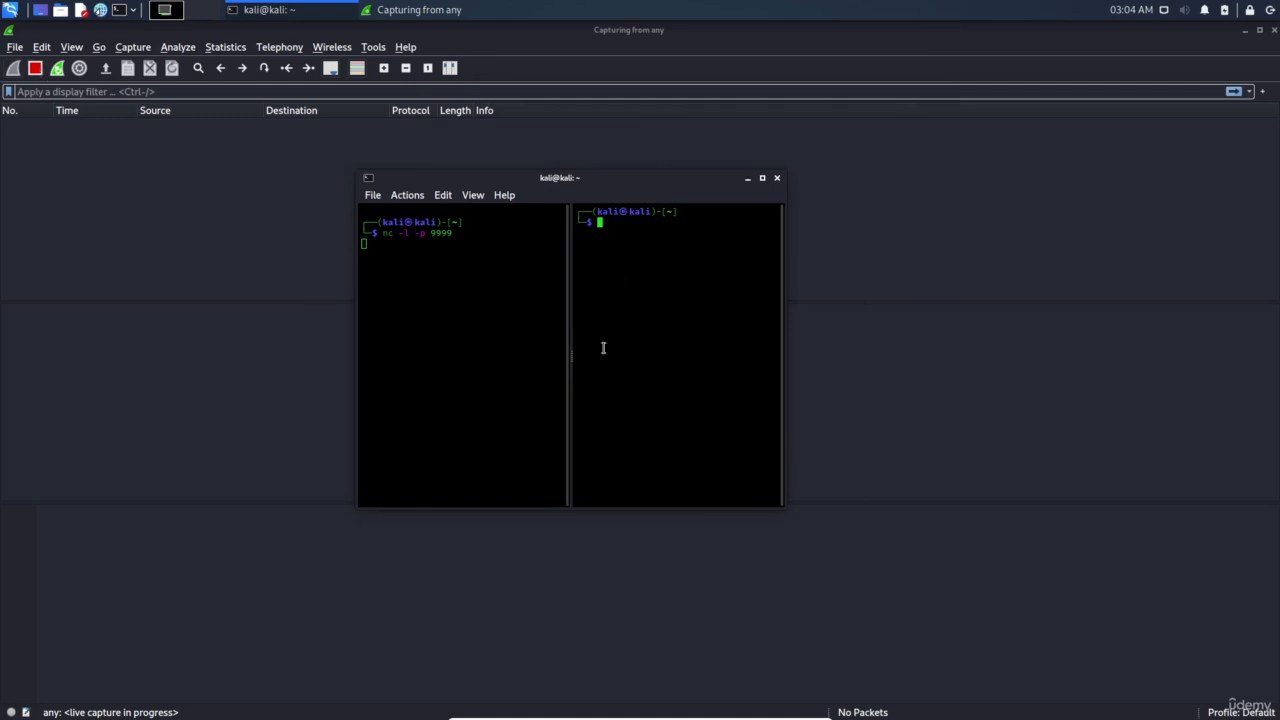
text(nc 192)
key(BackSpace)
key(BackSpace)
key(BackSpace)
key(BackSpace)
key(BackSpace)
key(BackSpace)
text(ifonfig)
key(Return)
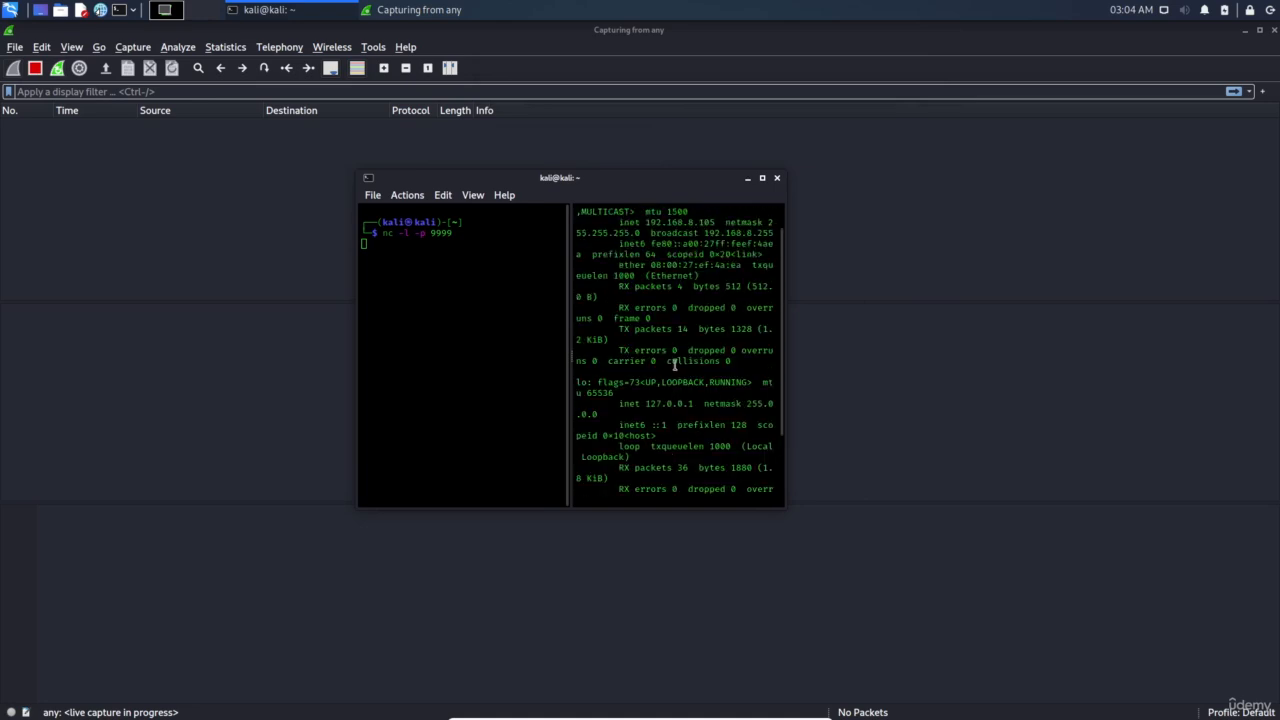
double_click(702, 217)
double_click(693, 219)
scroll(692, 230, up, 4)
double_click(682, 255)
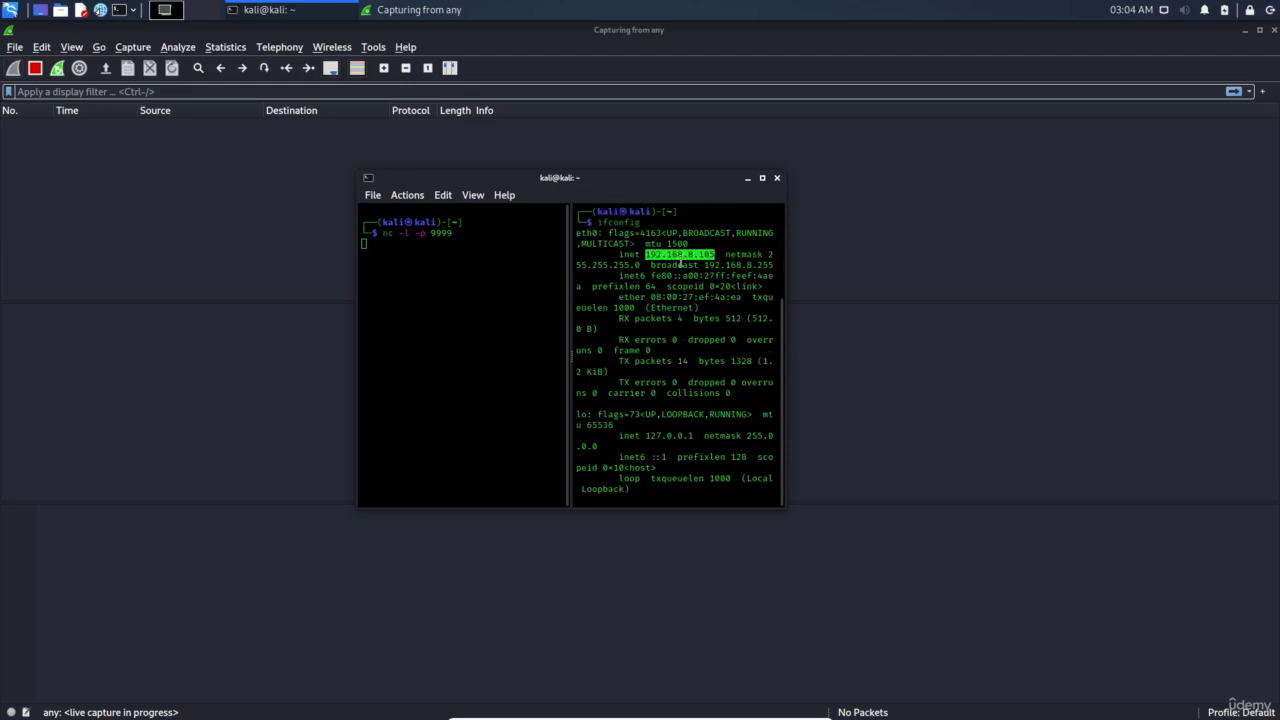
Connect a netcat client to 192.168.8.105 on port 9999
text(nc)
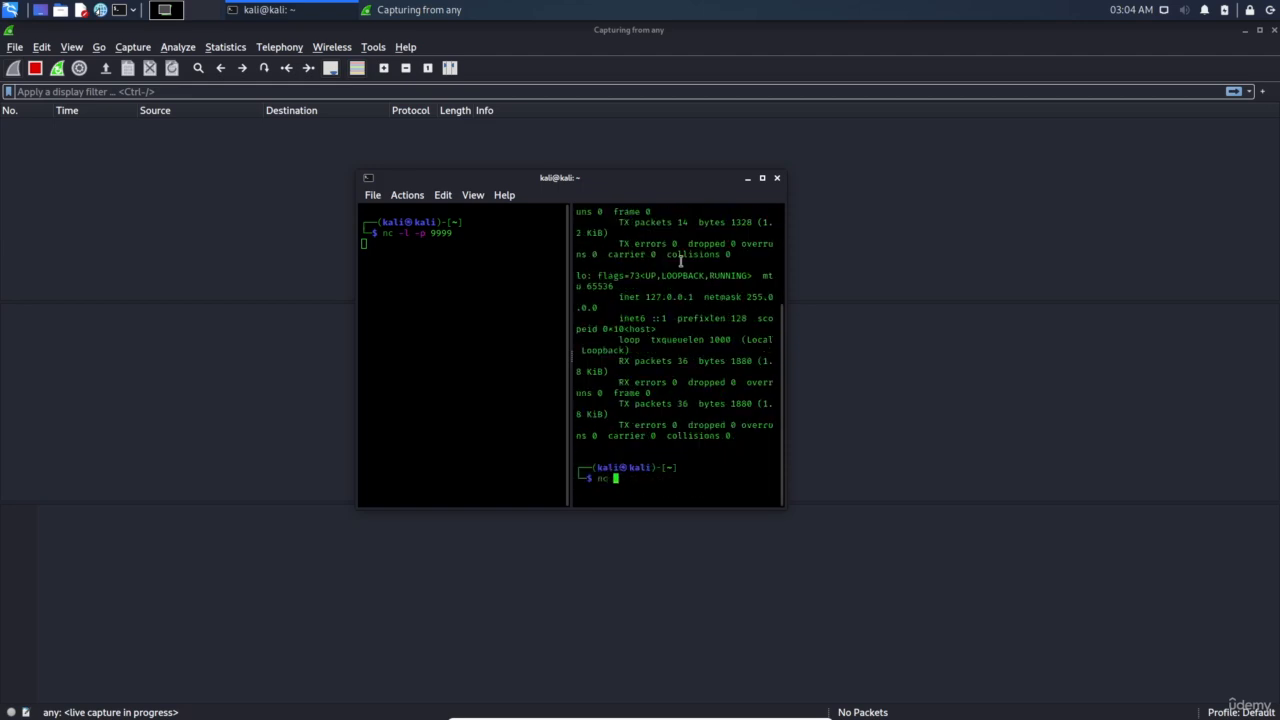
text(192.168.8.105)
text(9999)
key(Return)
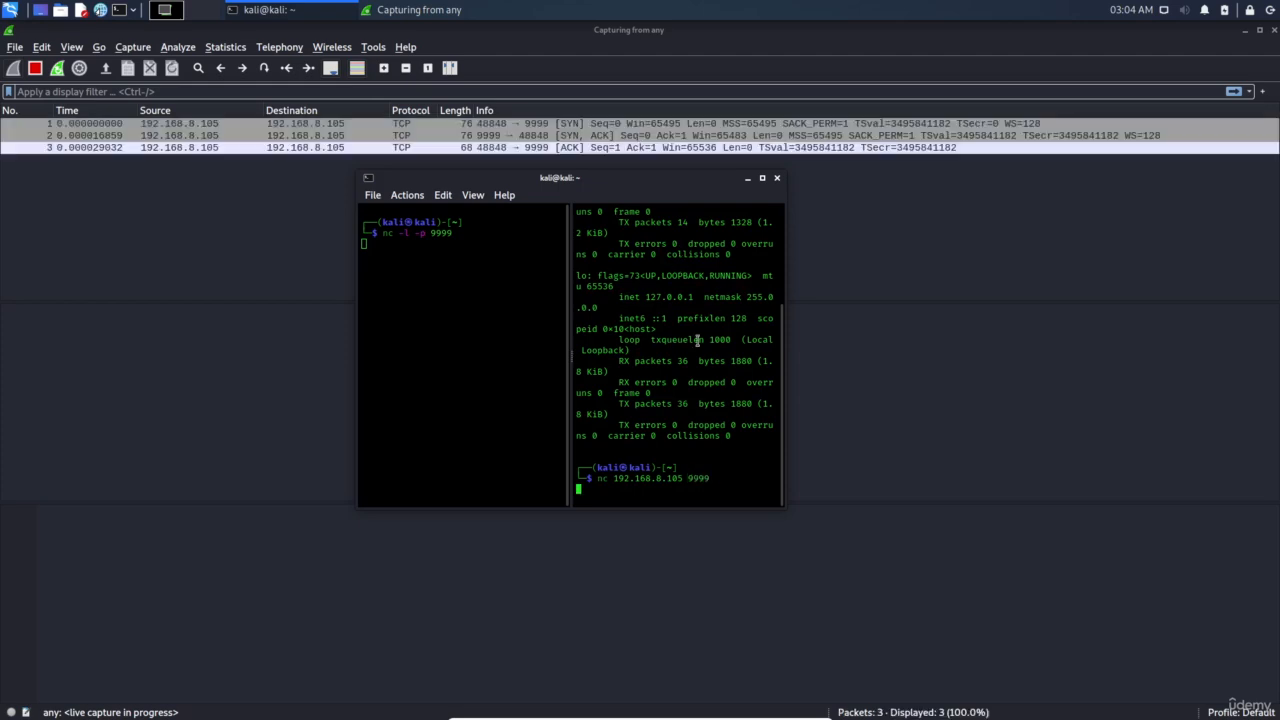
Inspect the captured TCP handshake packets in Wireshark's packet list
click(218, 148)
click(215, 124)
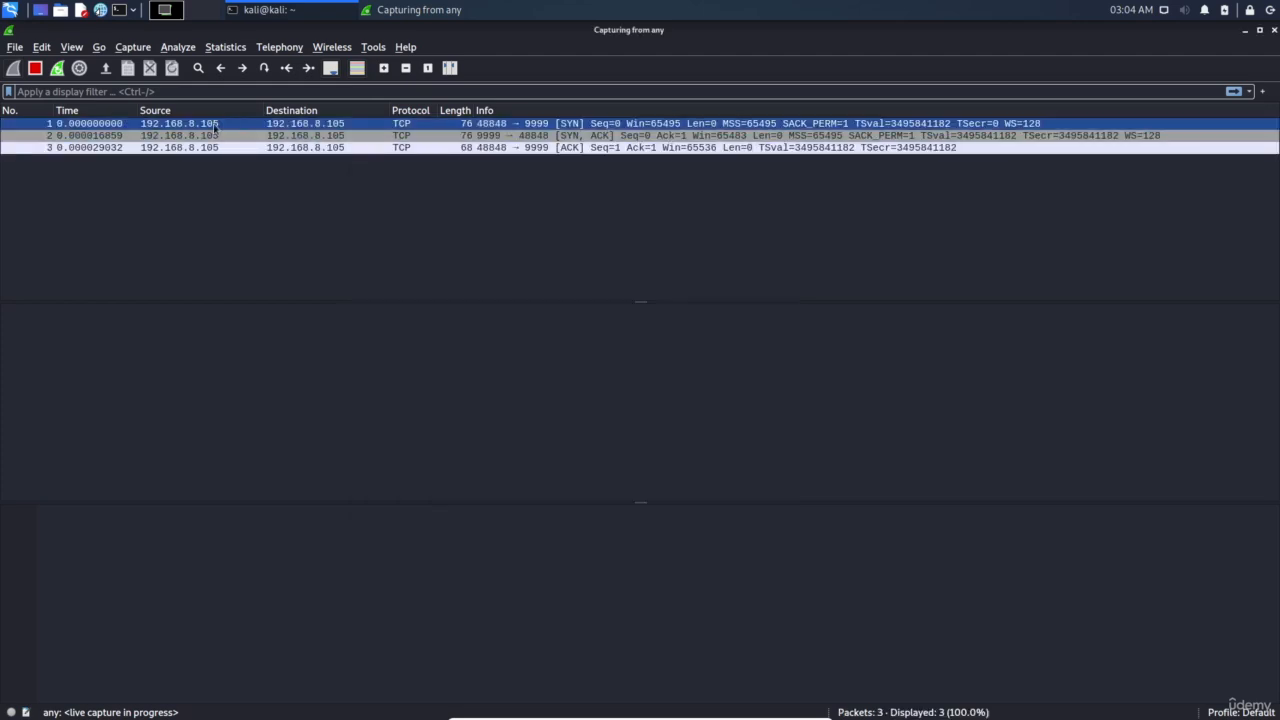
click(318, 136)
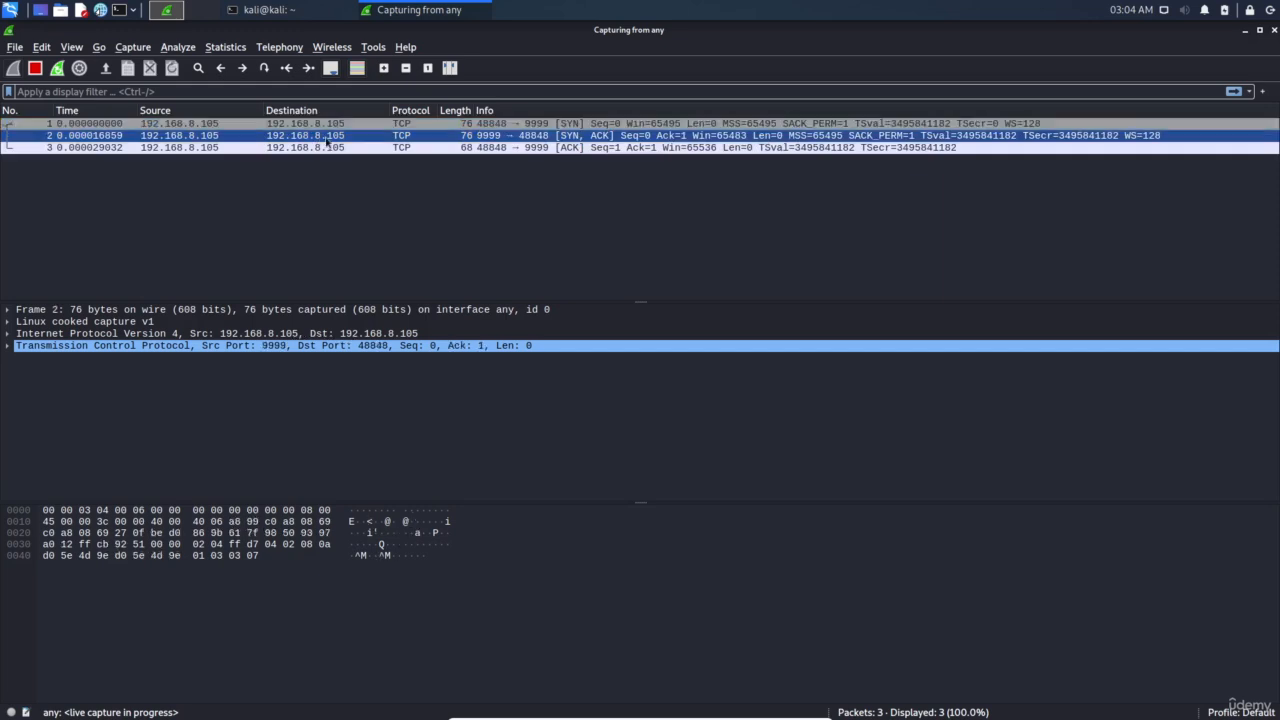
click(281, 9)
text(c)
text(i)
key(Return)
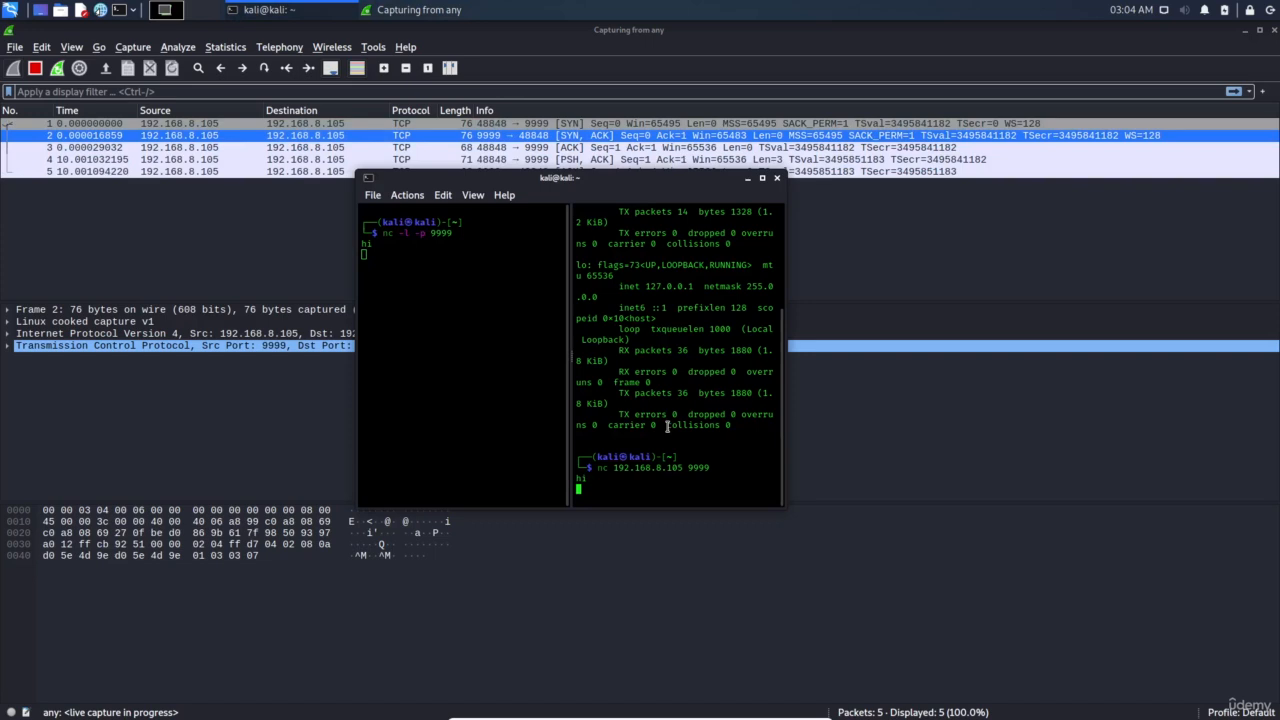
text(this is my password)
key(Return)
text(1)
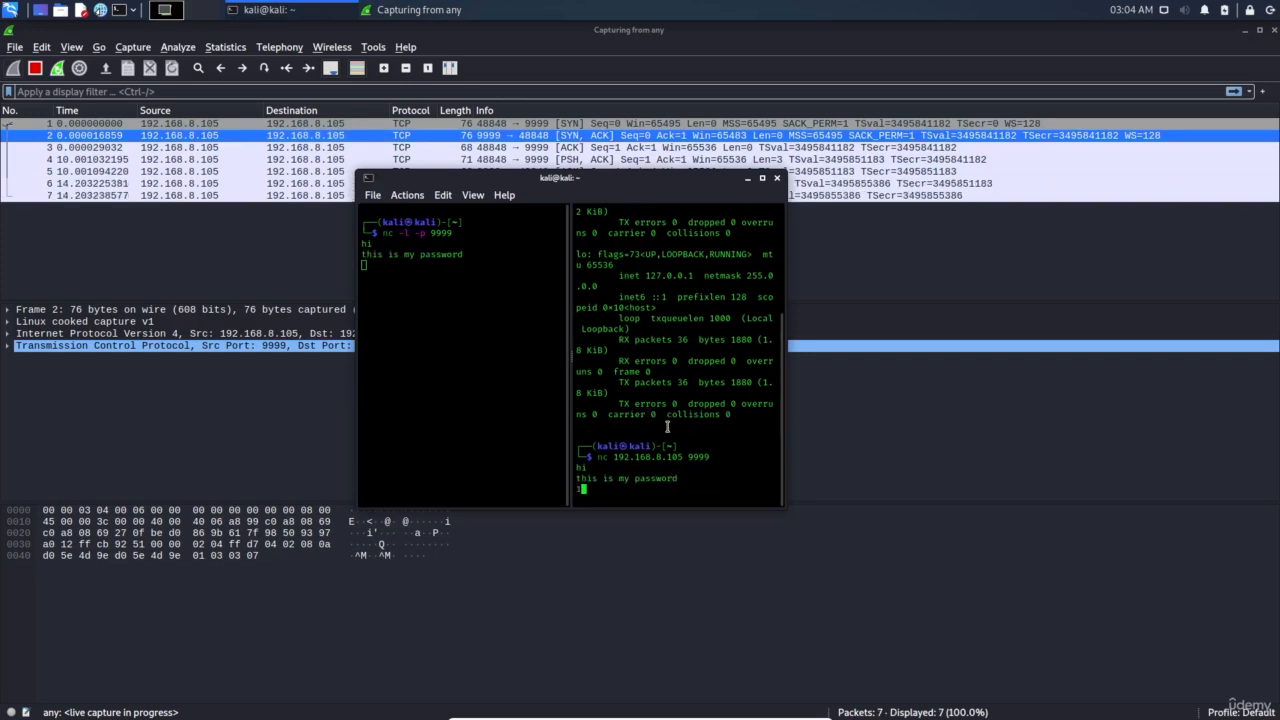
text(23456)
key(Return)
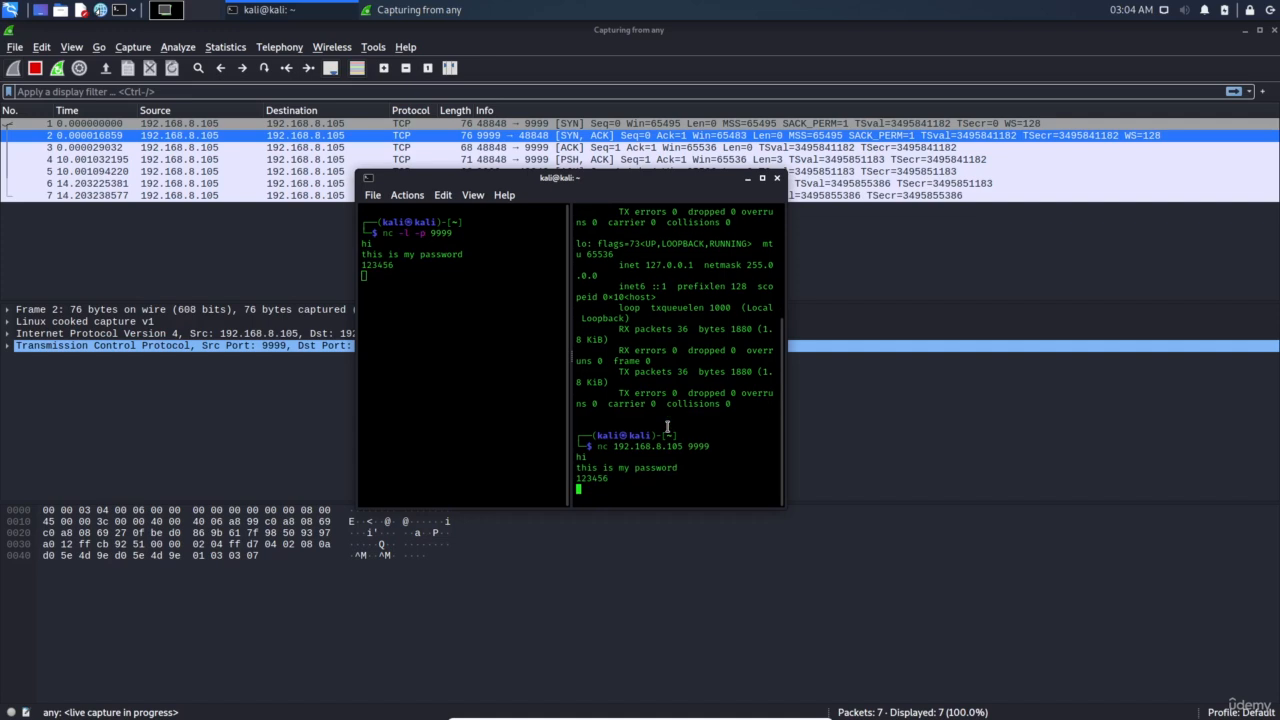
Select the first packet of the netcat conversation in Wireshark
click(180, 284)
click(400, 145)
click(397, 123)
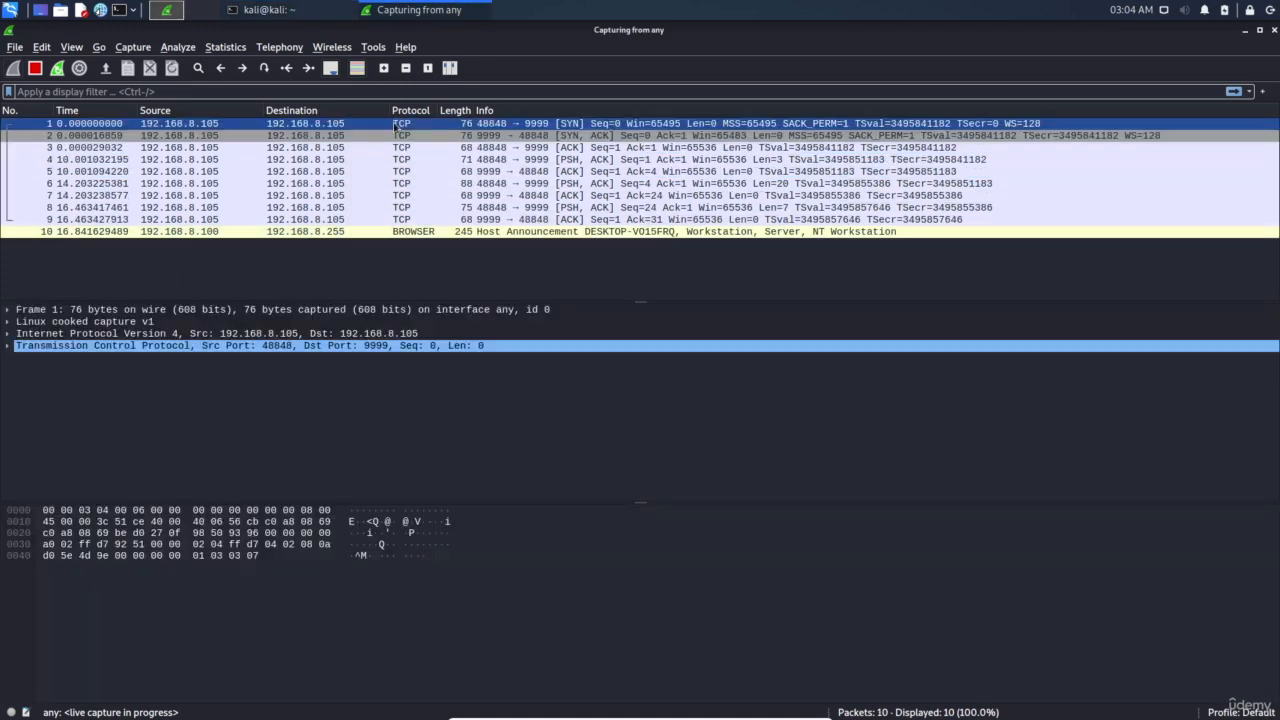
Follow the TCP stream of packet 1 to read the plaintext messages, then close the stream window
right_click(397, 126)
mouse_move(470, 338)
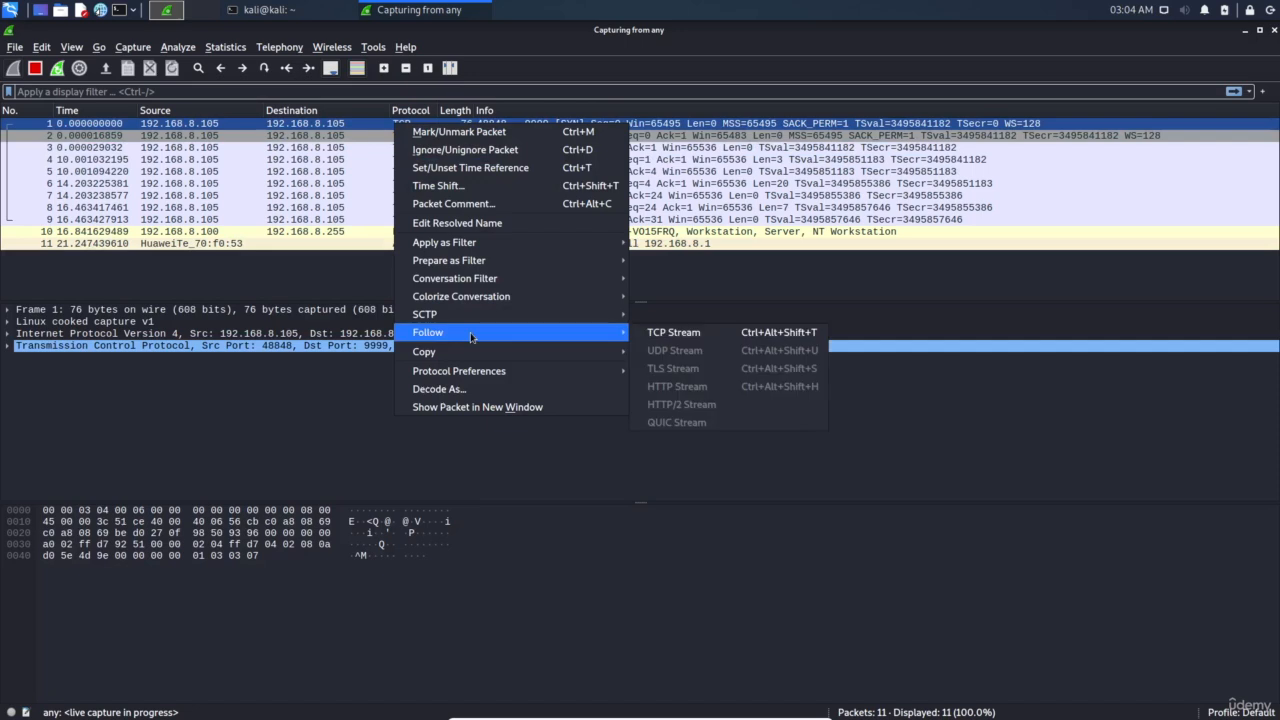
click(684, 334)
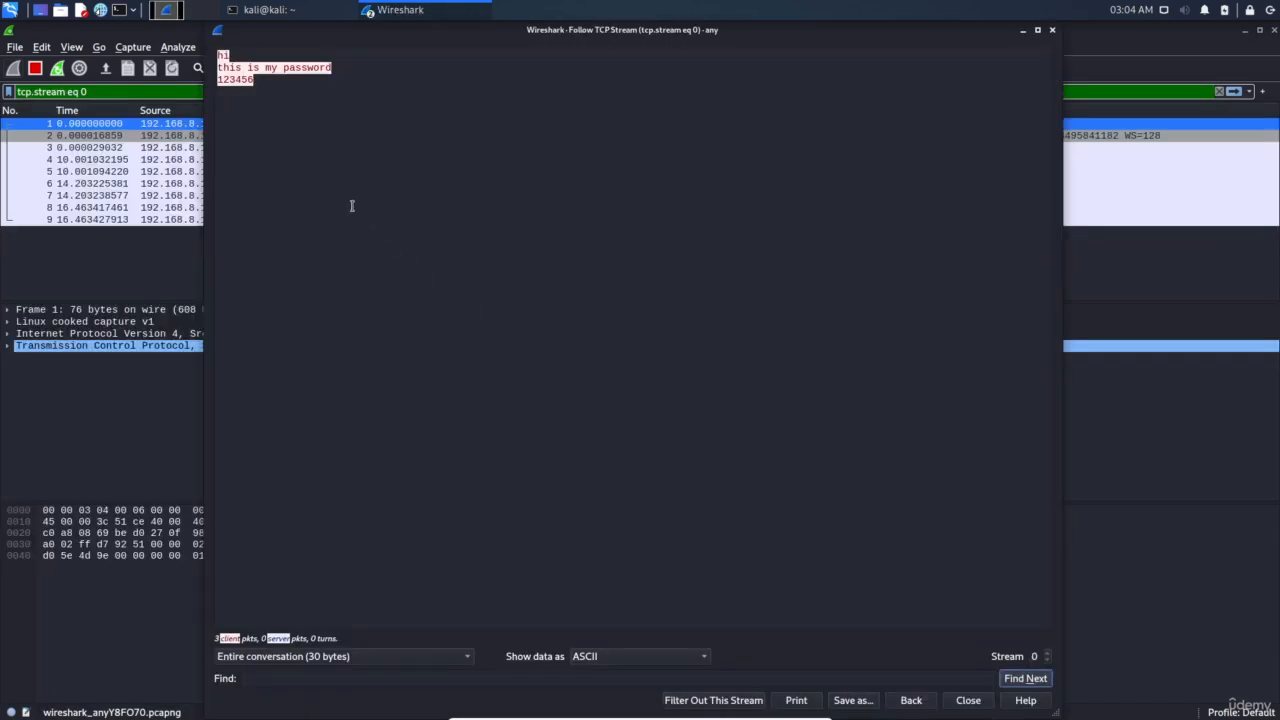
click(222, 54)
drag(218, 67, 254, 80)
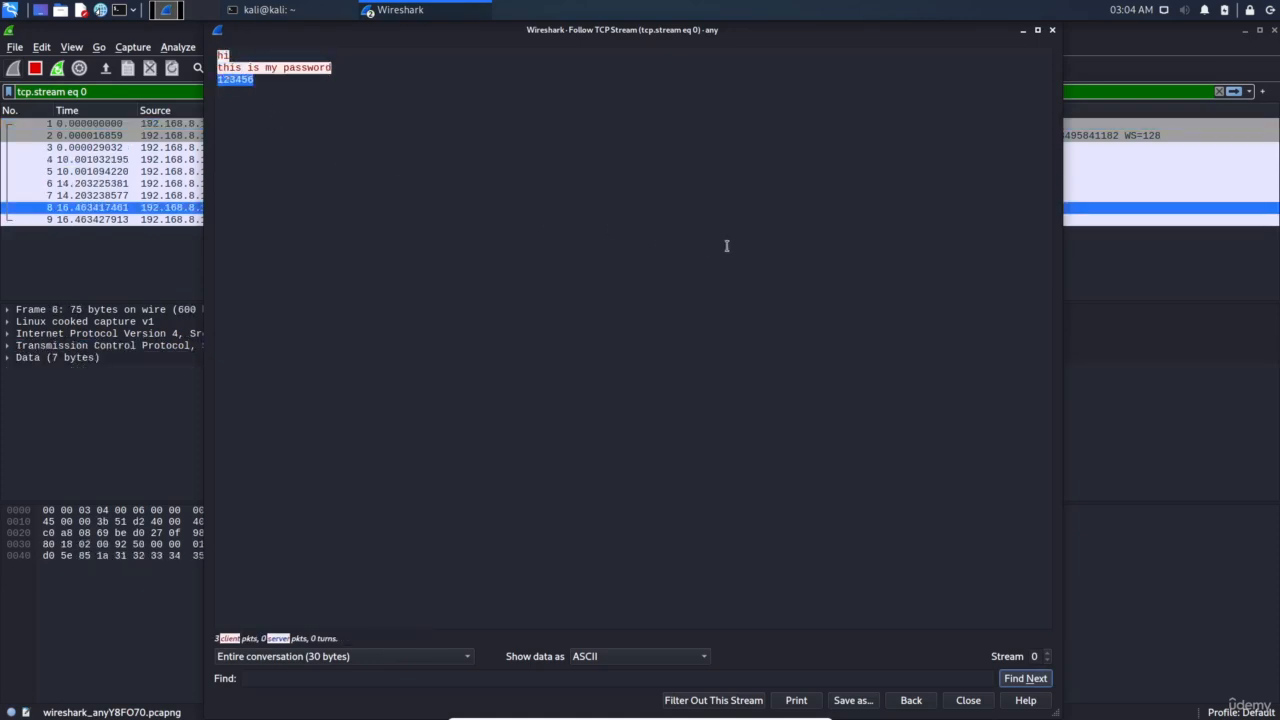
click(1052, 30)
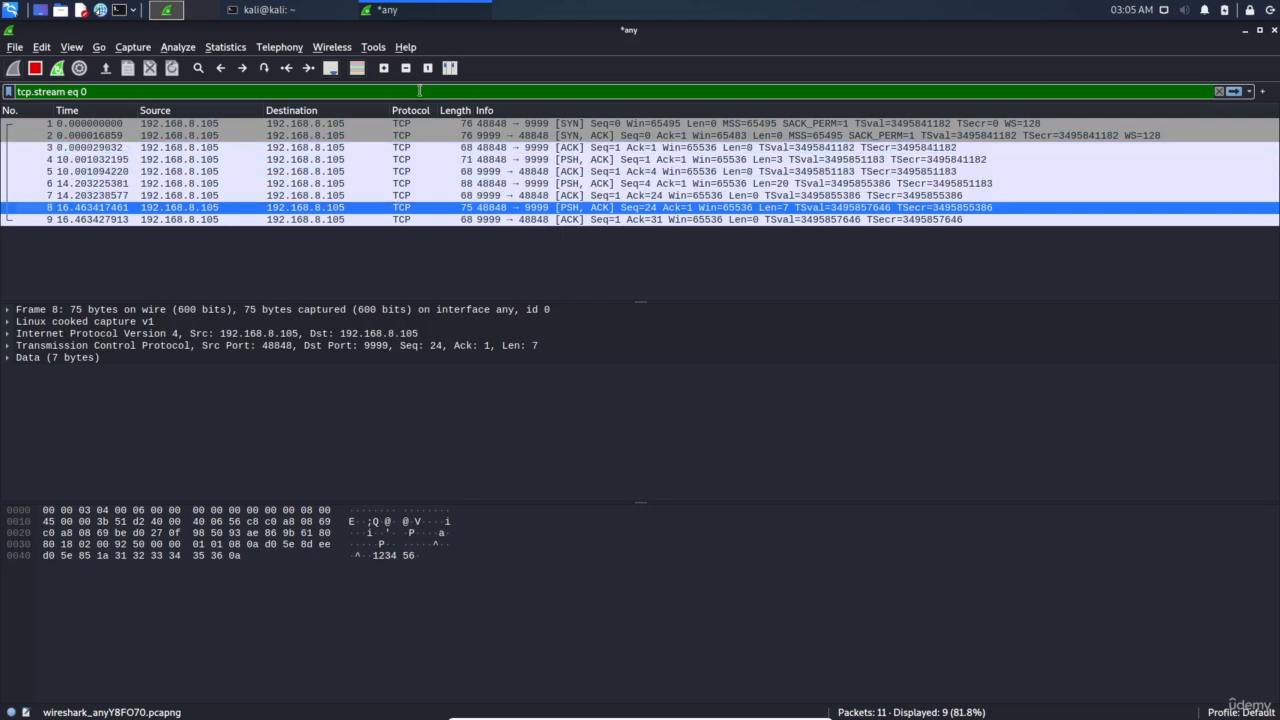
Restart the Wireshark capture without saving the netcat packets, with the terminal back in front
click(287, 15)
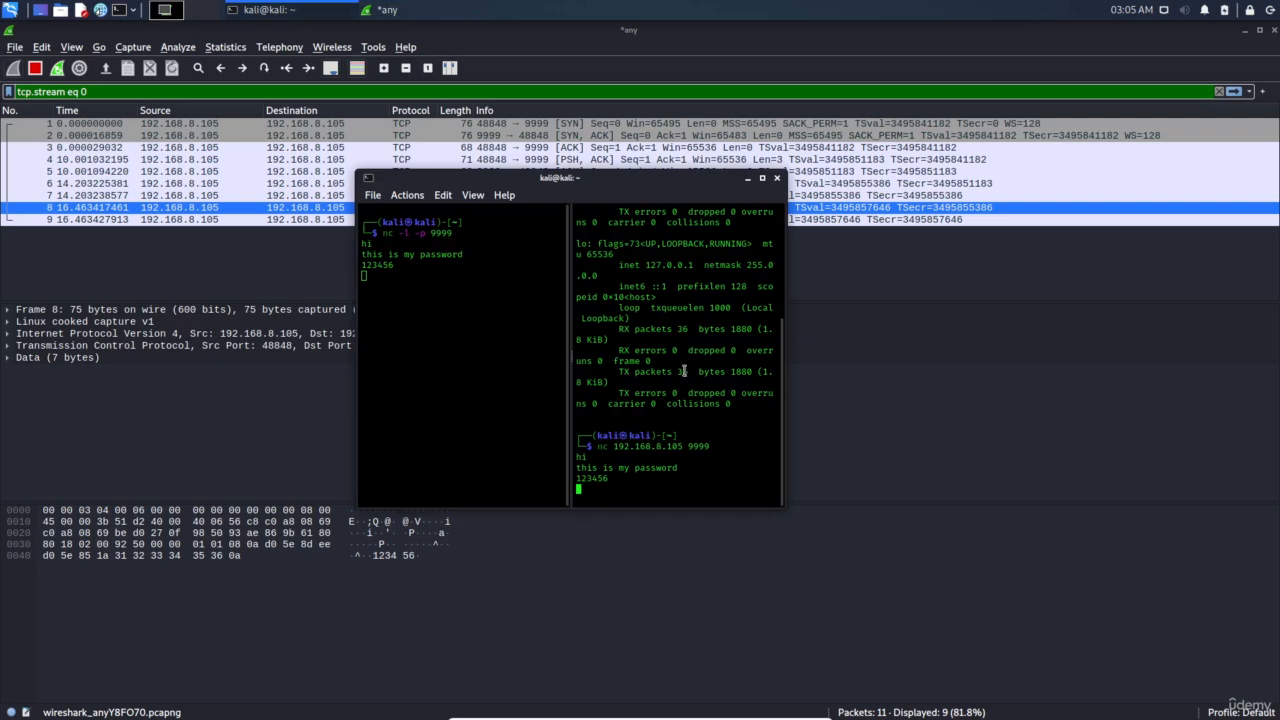
click(57, 68)
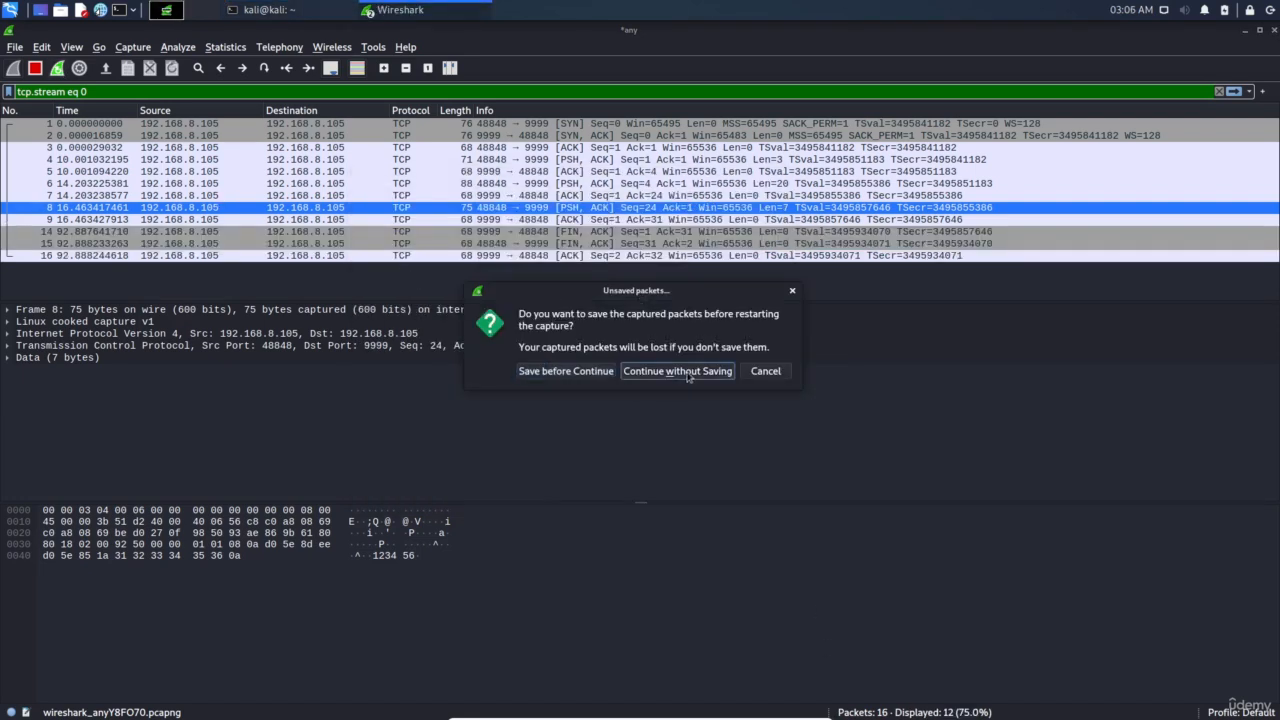
click(680, 372)
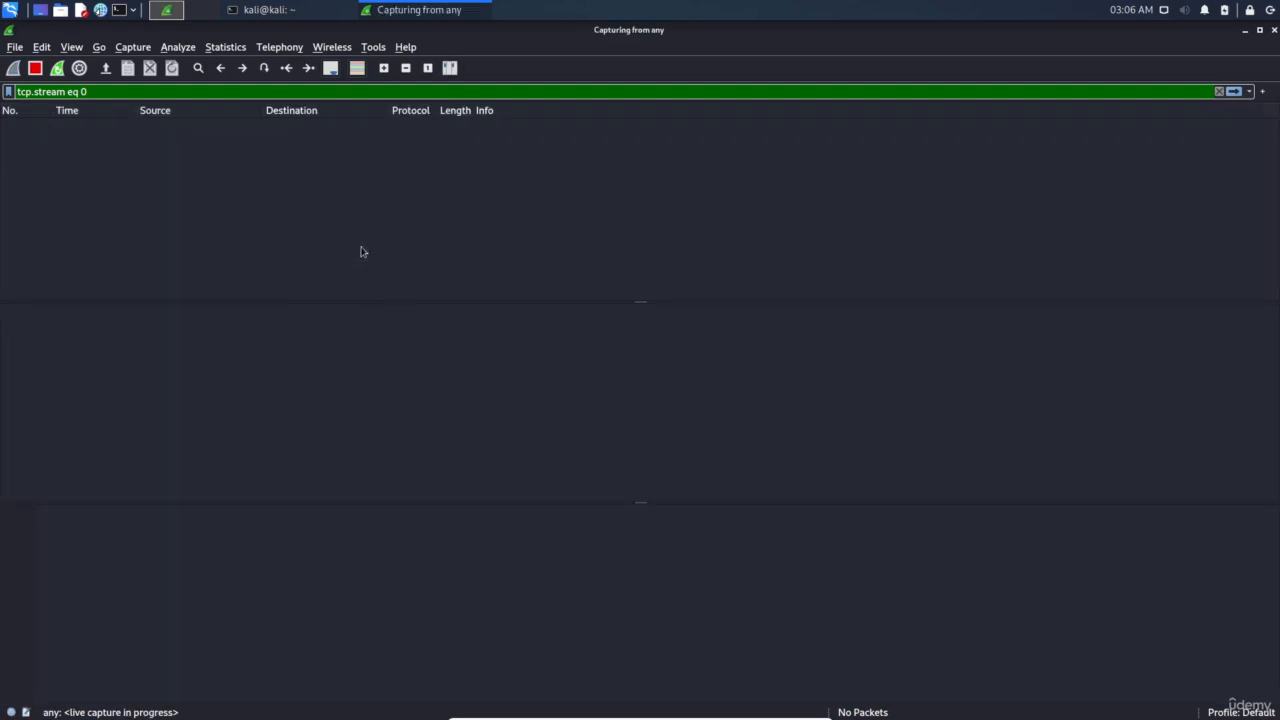
click(298, 14)
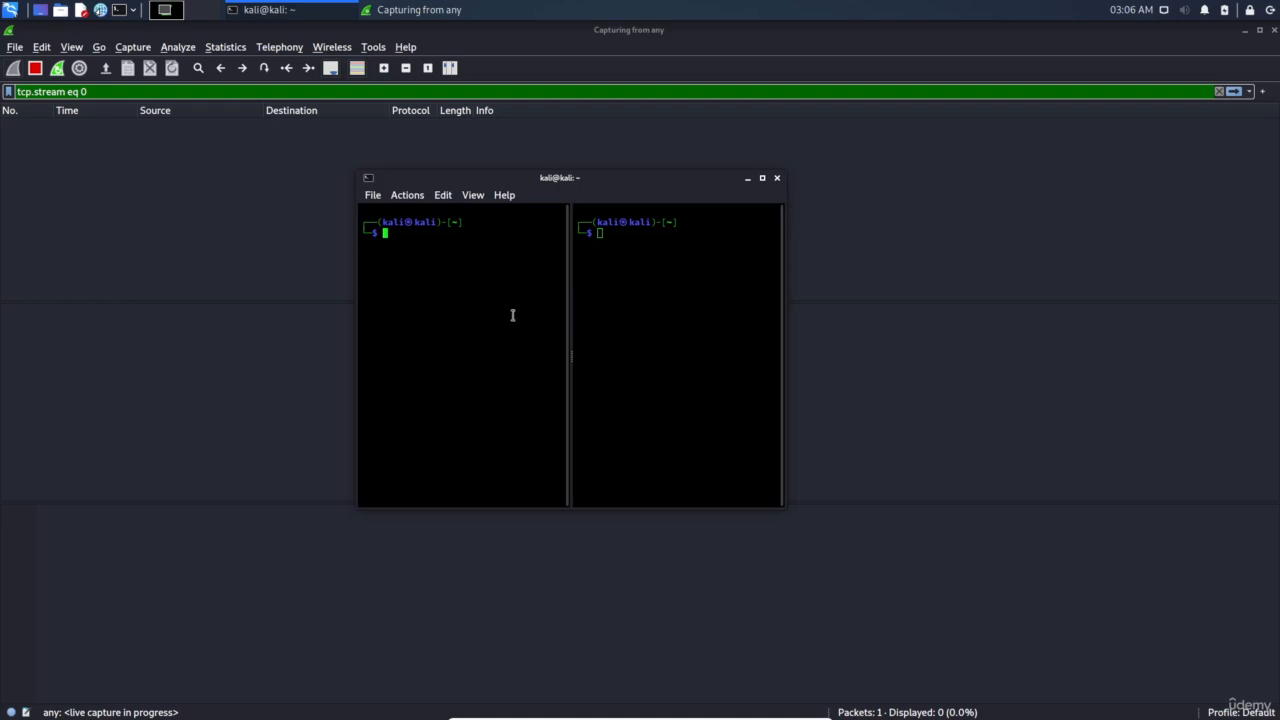
Remove the tcp.stream eq 0 display filter so all packets show
click(111, 92)
key(ctrl+a)
key(BackSpace)
key(Return)
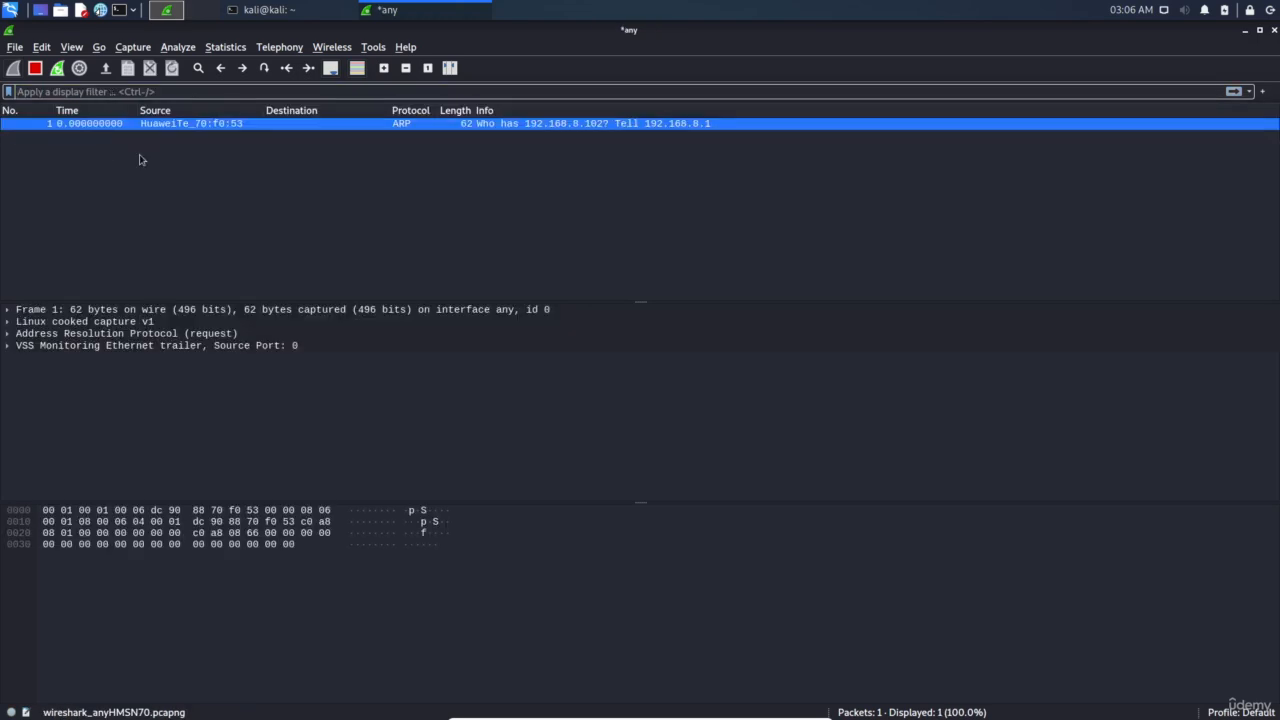
click(258, 10)
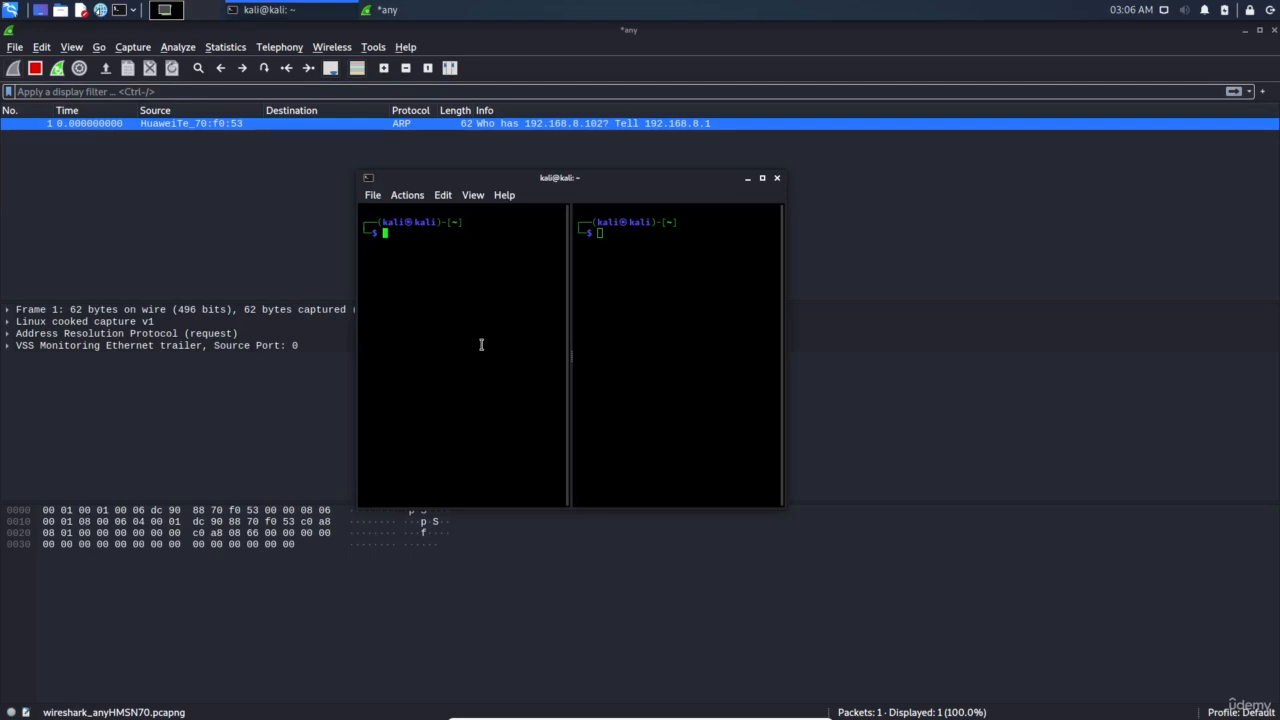
Install vsftpd with sudo apt, which reports it is already the newest version
text(sudo apt )
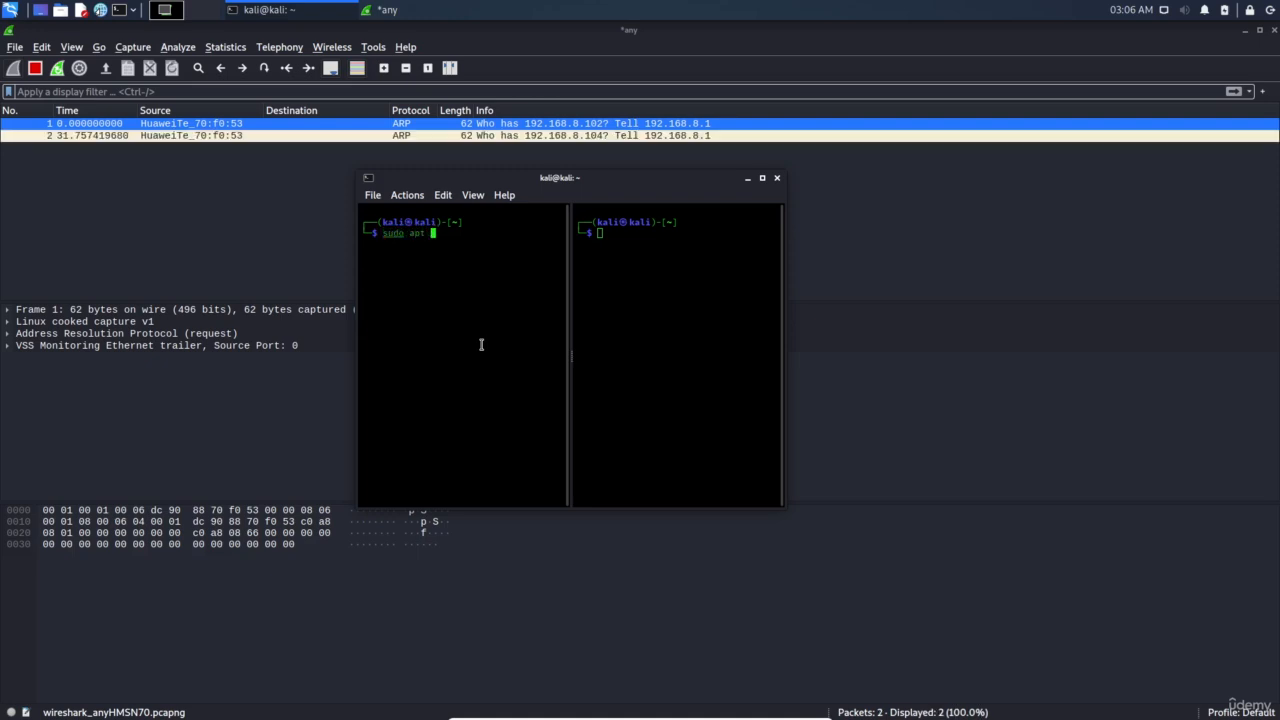
text(install vsftpd)
key(Return)
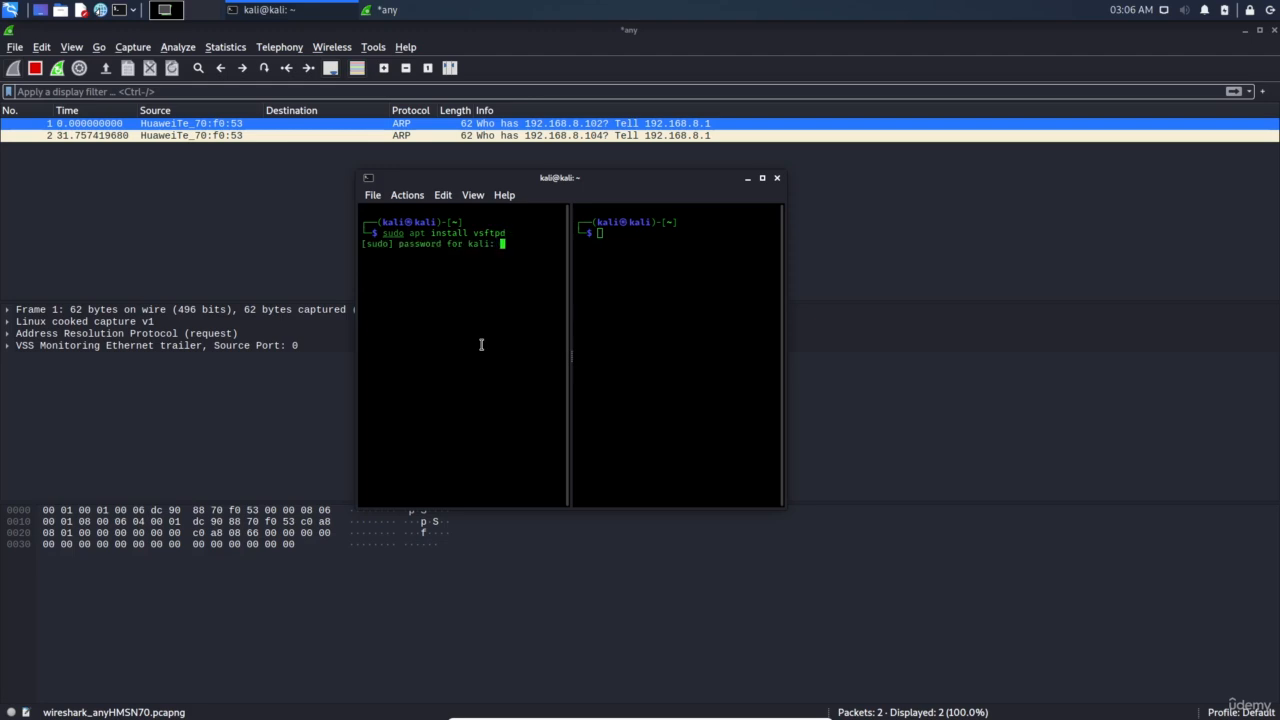
key(Return)
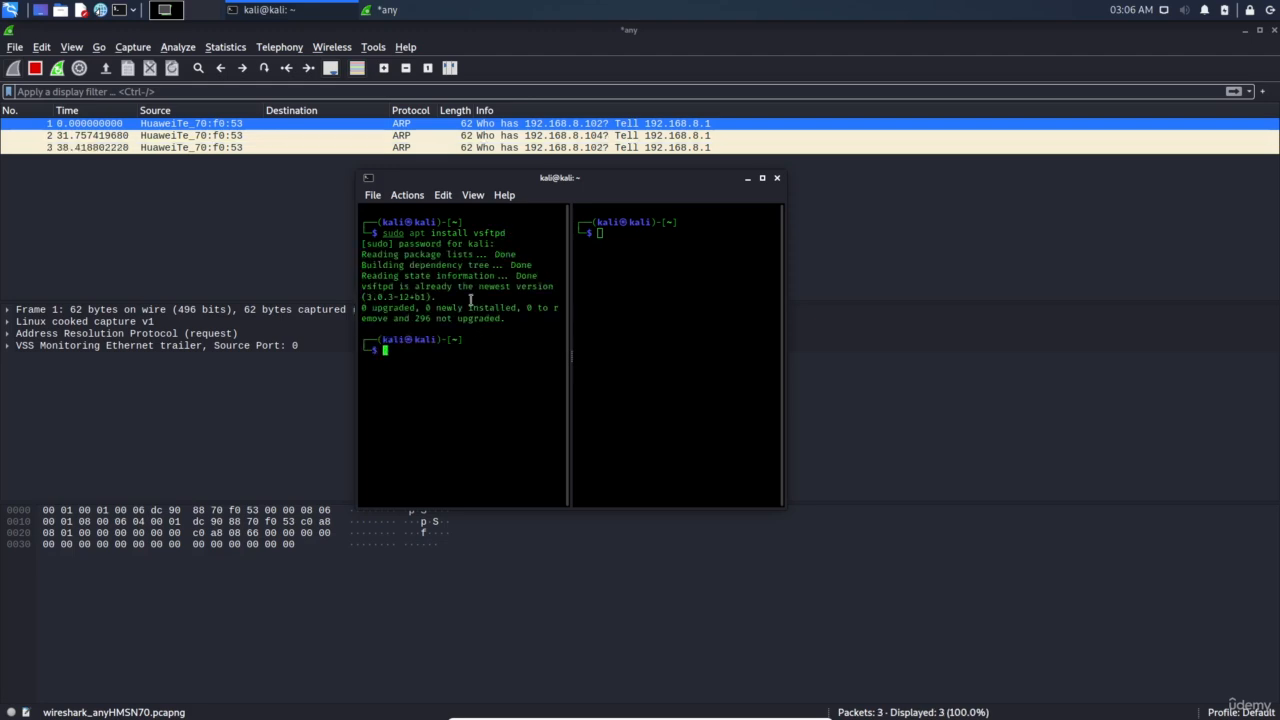
double_click(374, 286)
triple_click(446, 287)
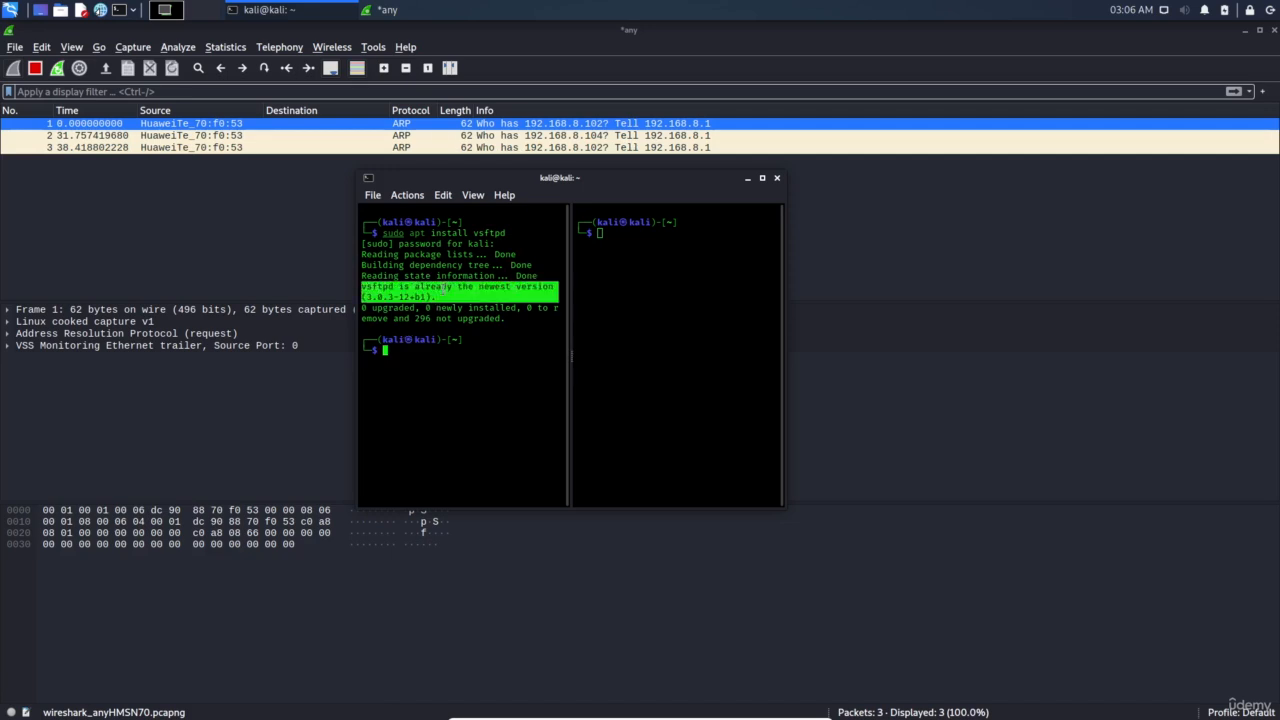
click(476, 362)
Start the vsftpd service with systemctl and confirm its status shows active (running)
text(clea)
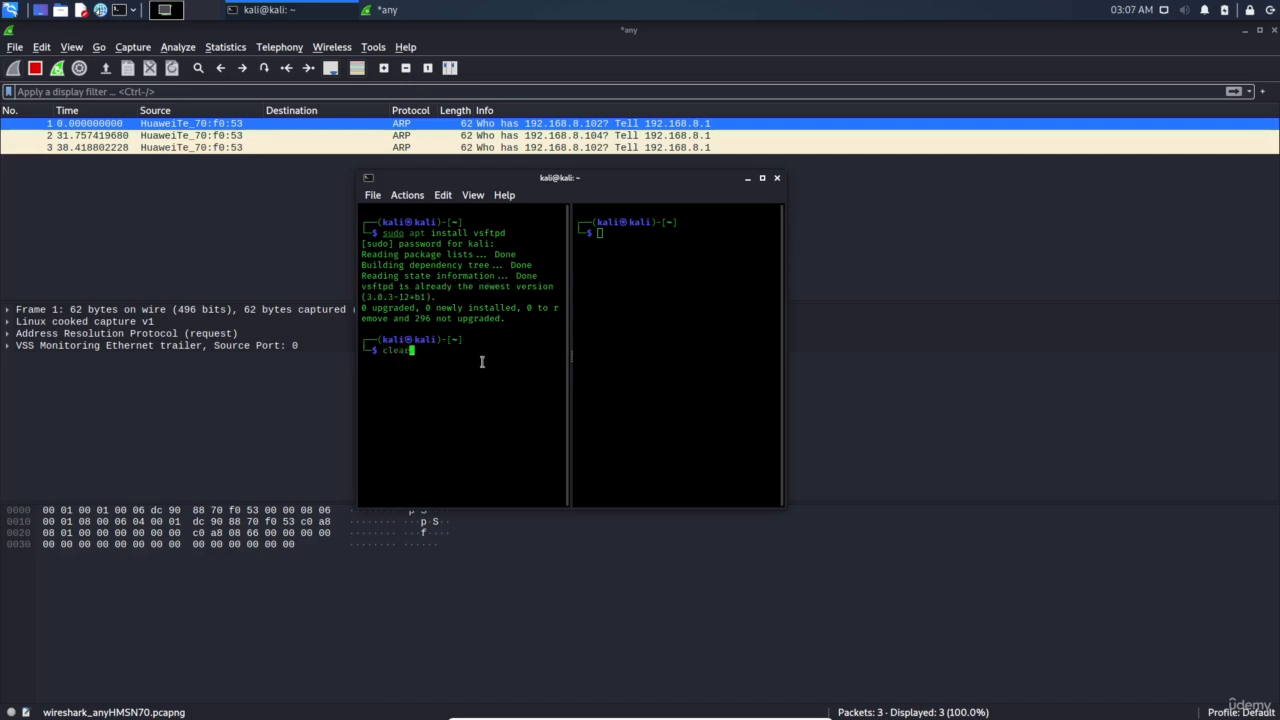
text(r)
key(Return)
text(s)
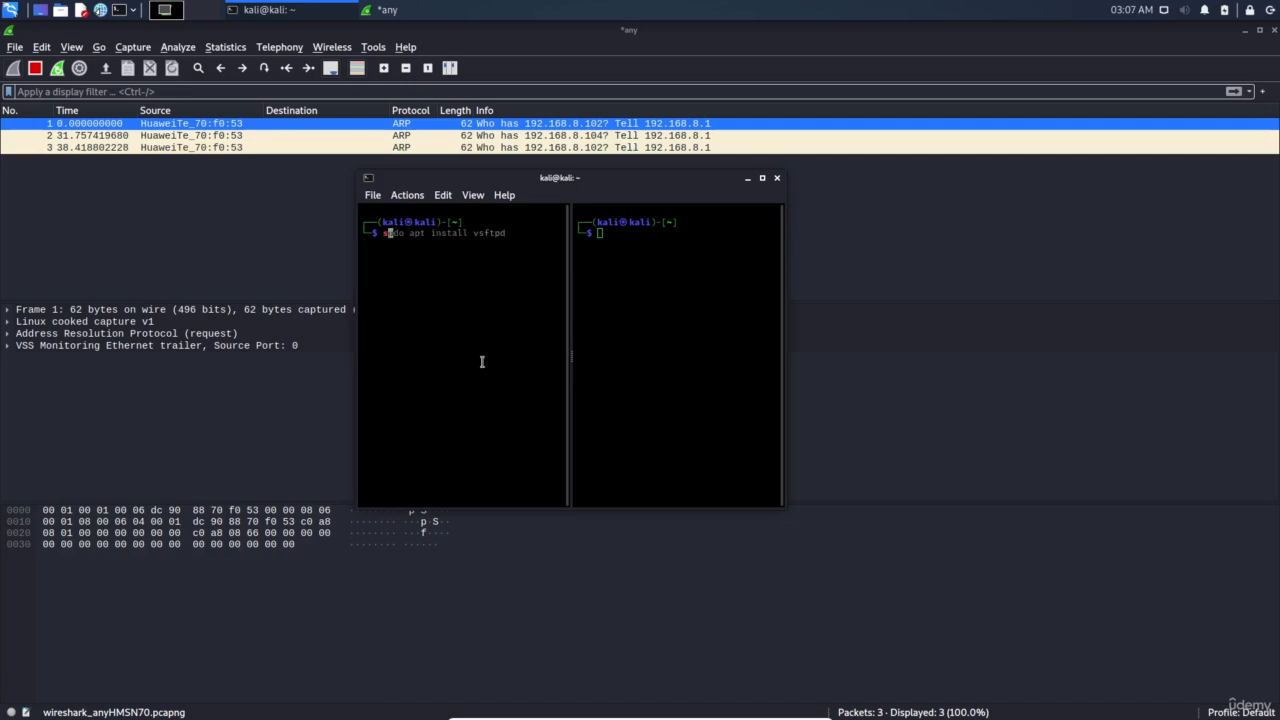
text(udo systemctl status vsftpd)
key(Return)
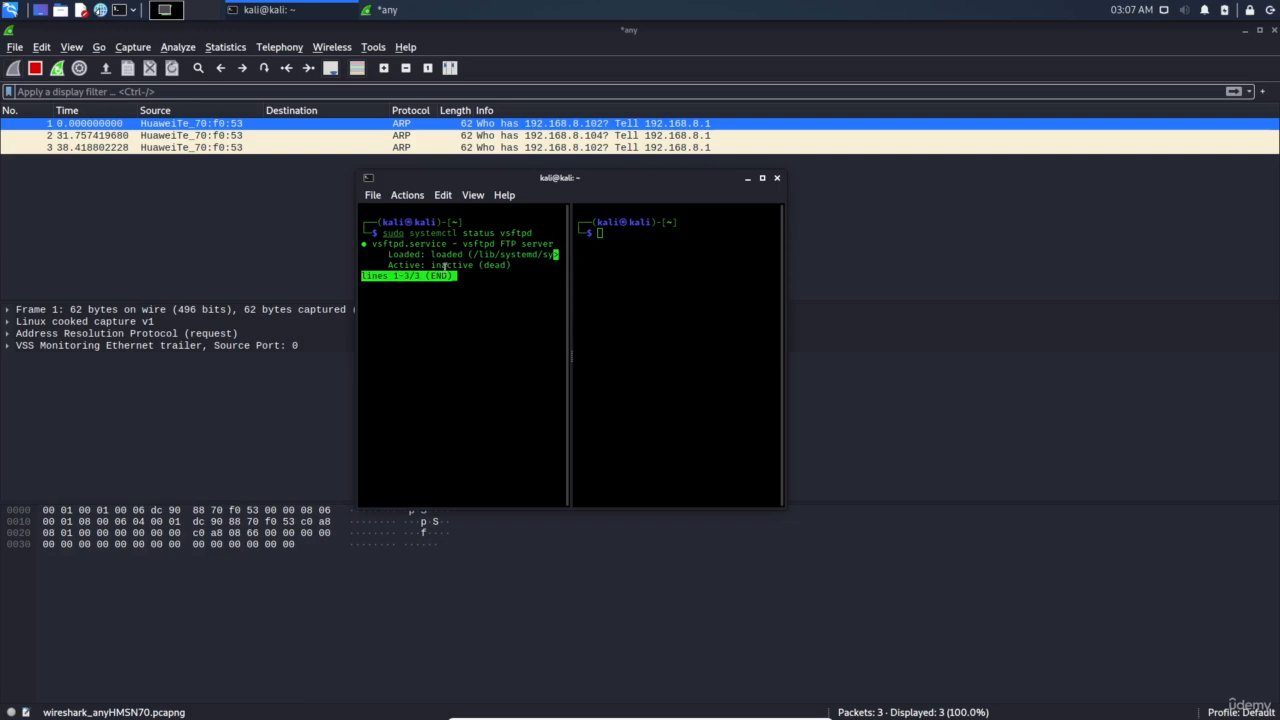
key(q)
key(Up)
key(ctrl+Left)
key(ctrl+w)
text(start)
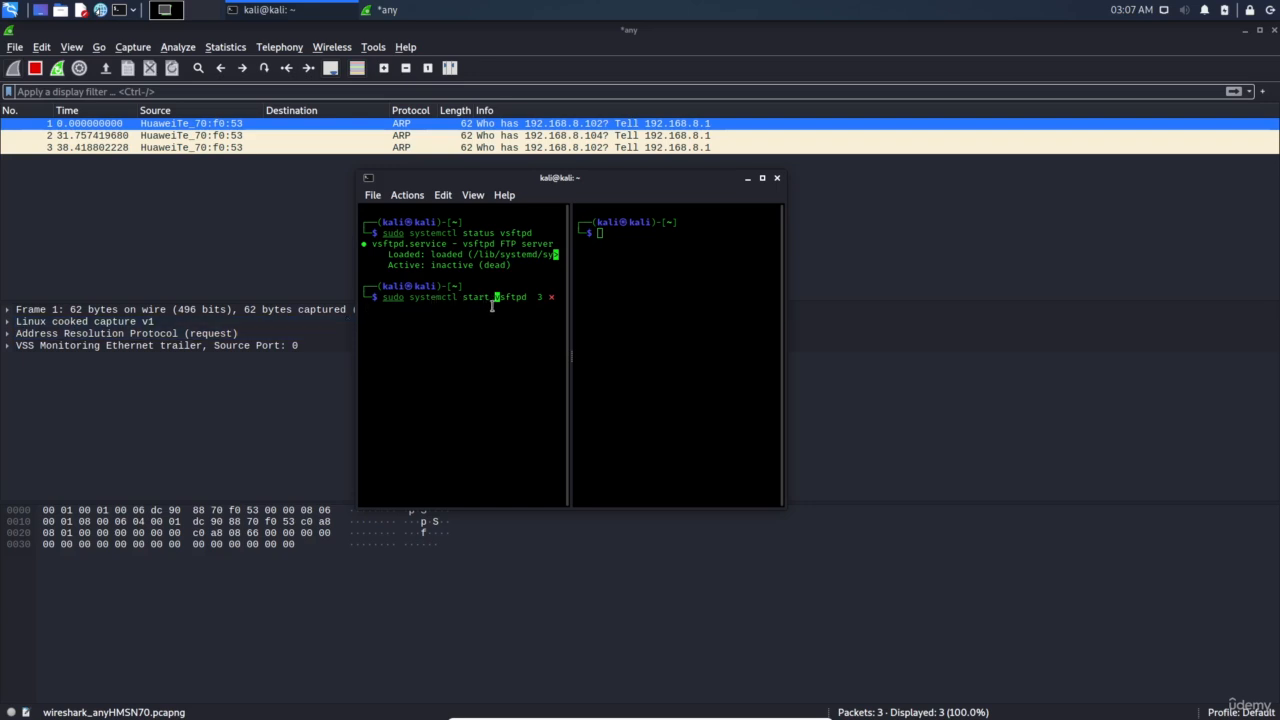
key(Return)
key(Up)
key(Up)
key(Return)
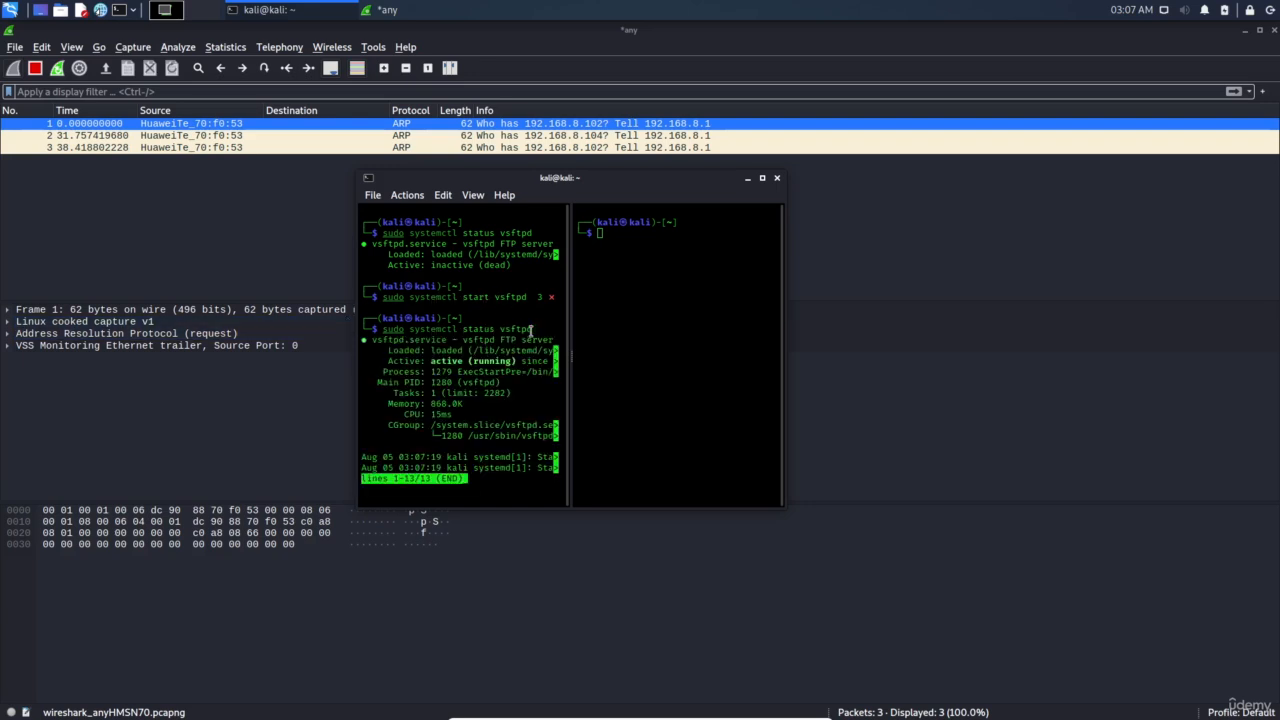
List listening TCP ports with netstat -ntlp, confirming vsftpd on port 21
text(q)
text(n)
text(etstat -ntl)
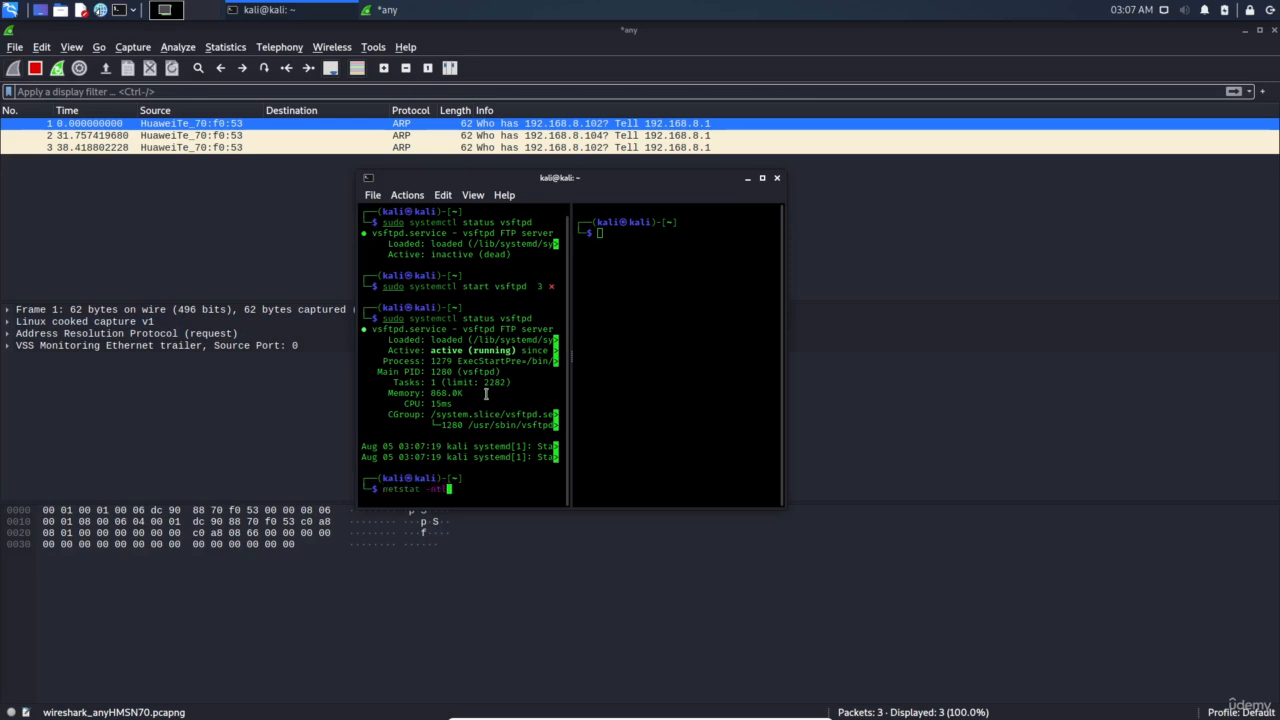
text(p)
key(Return)
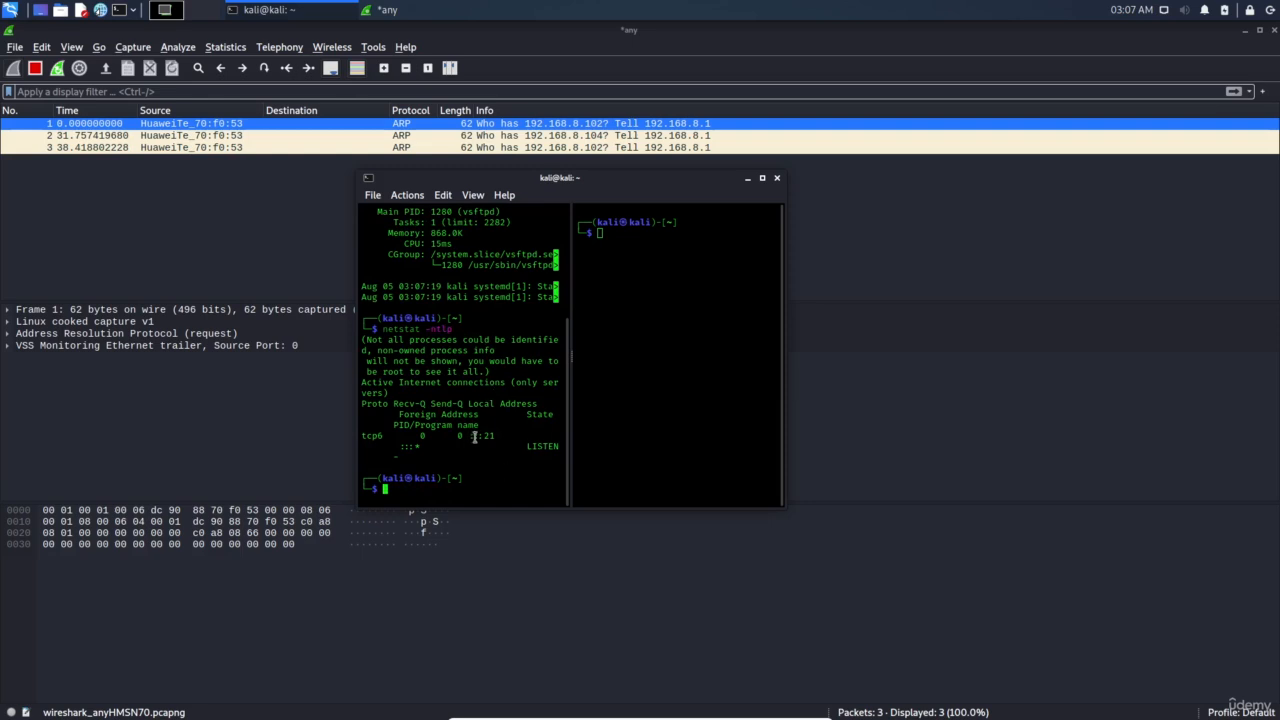
triple_click(472, 440)
click(491, 476)
Clear the screen and launch the ftp client
text(clear)
key(Return)
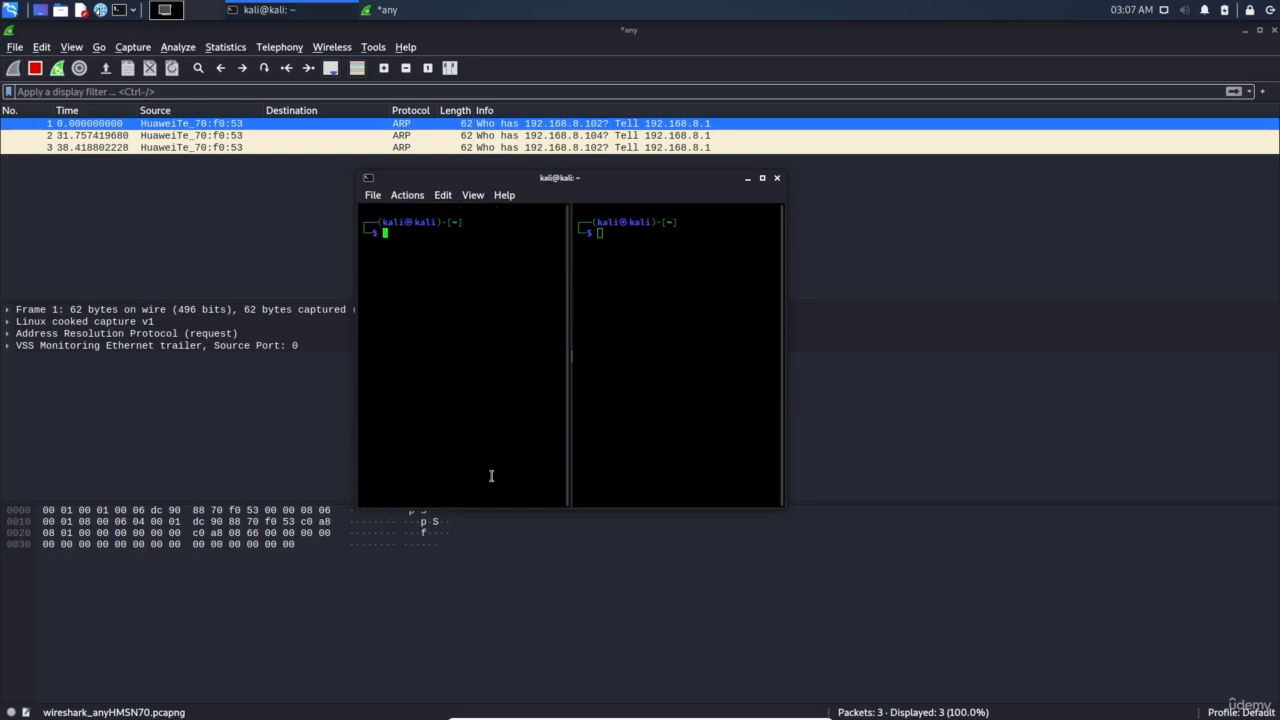
text(ftp)
key(Return)
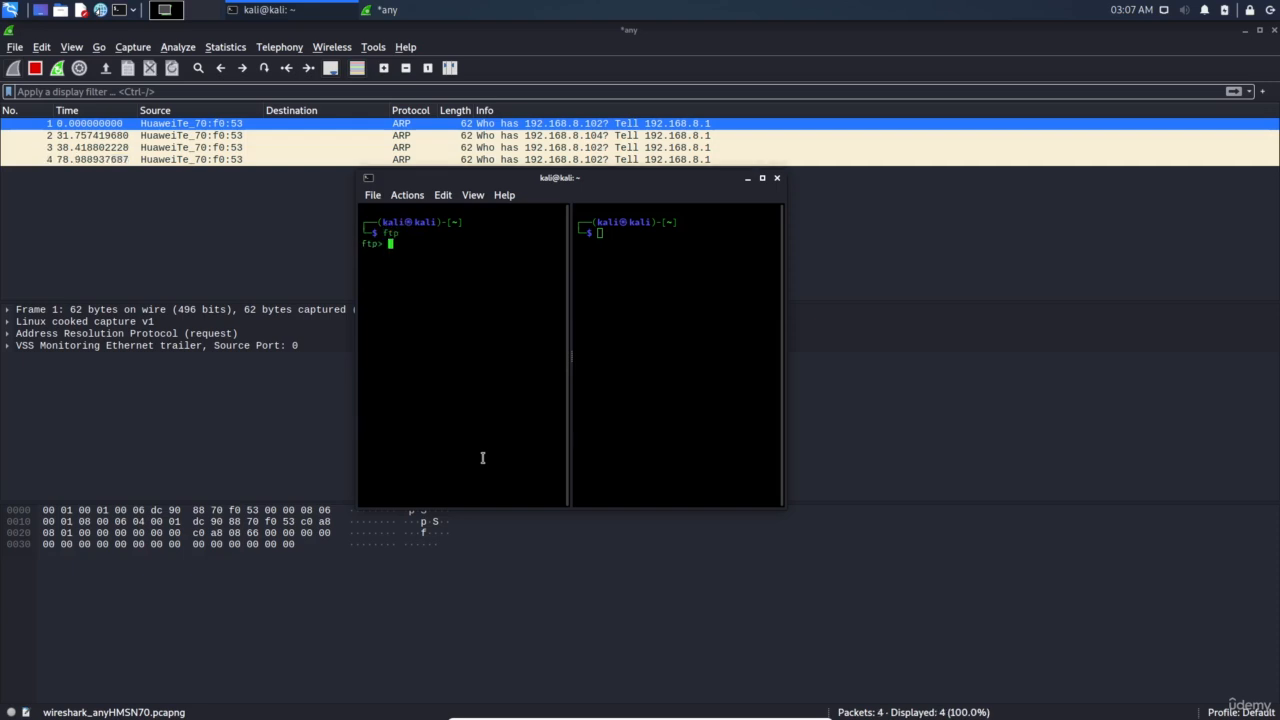
Open an FTP connection to 192.168.8.105 and log in with the local user name and password
text(o)
key(Return)
text(192.168.8.105)
key(Return)
text(kali)
key(Return)
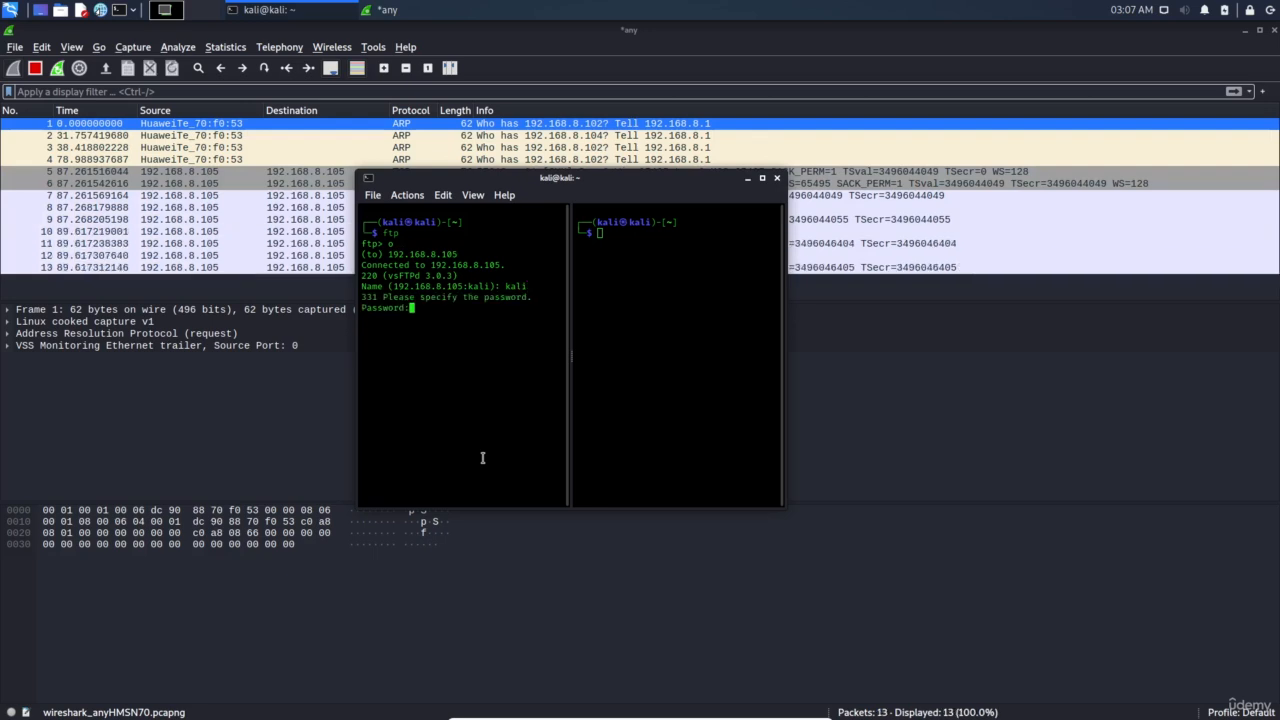
key(Return)
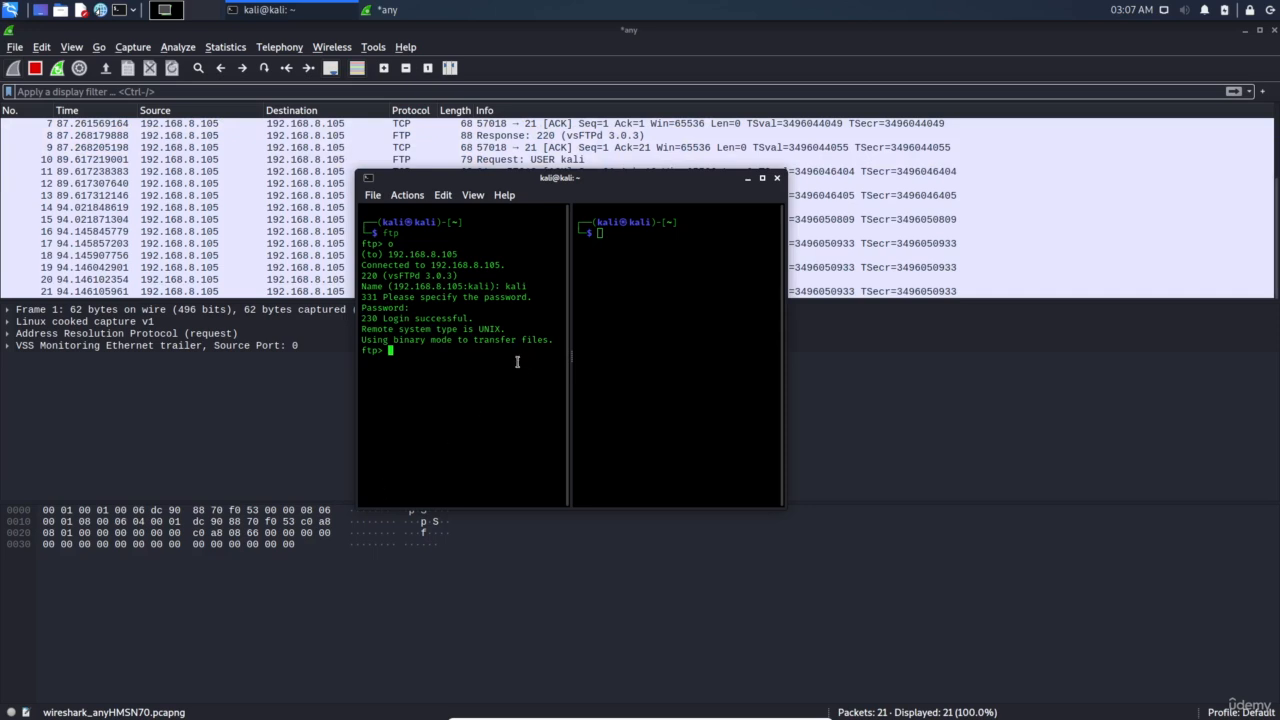
Follow the TCP stream of packet 5, the SYN to port 21
click(318, 253)
scroll(341, 192, up, 3)
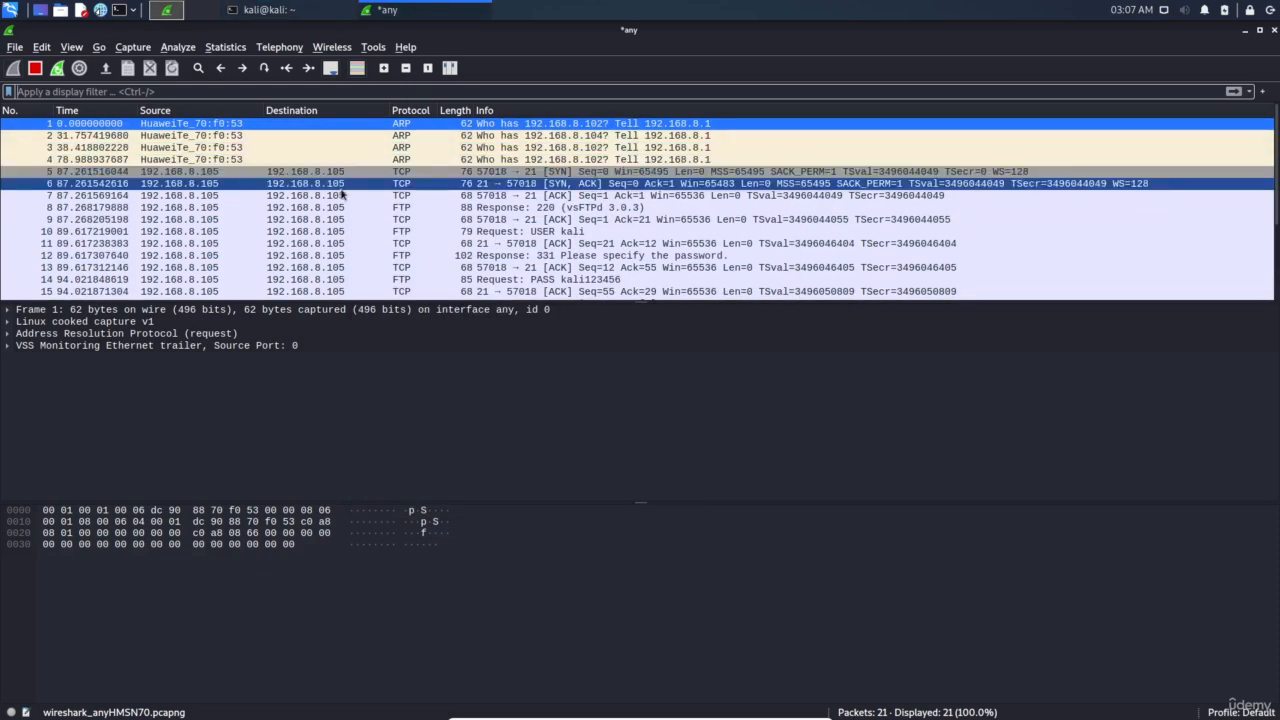
scroll(350, 240, down, 2)
scroll(350, 240, up, 2)
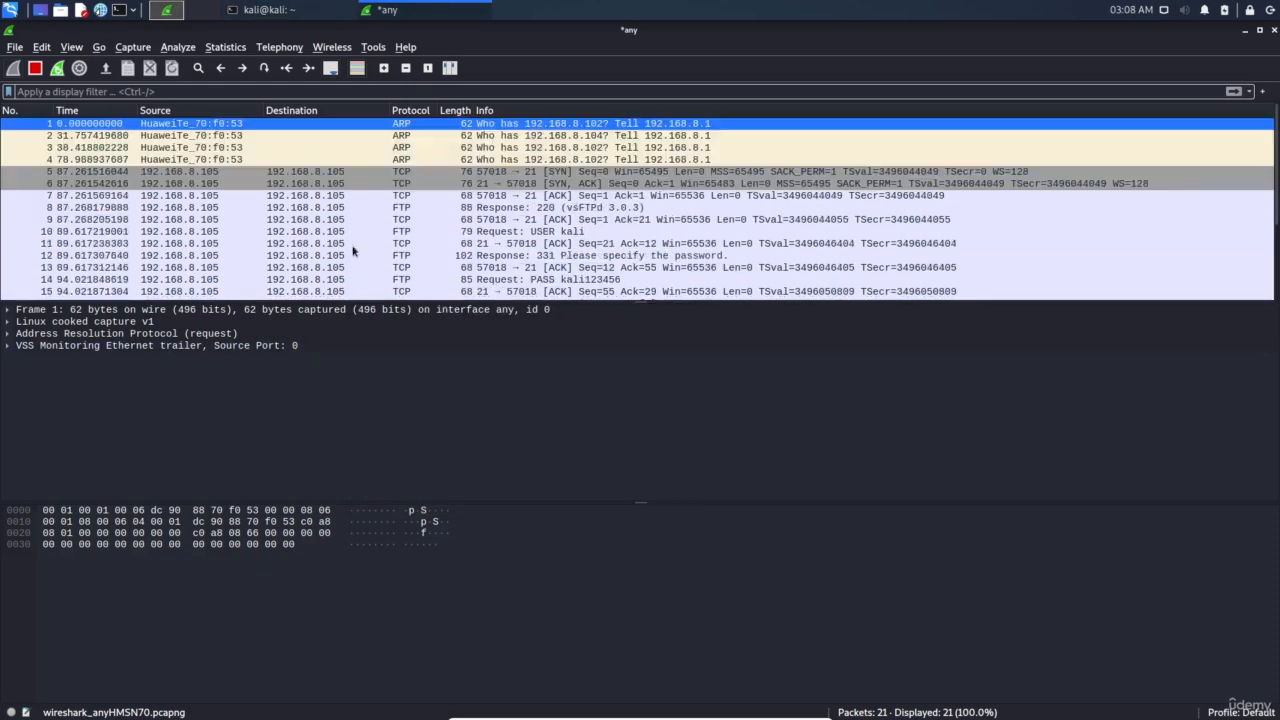
click(328, 173)
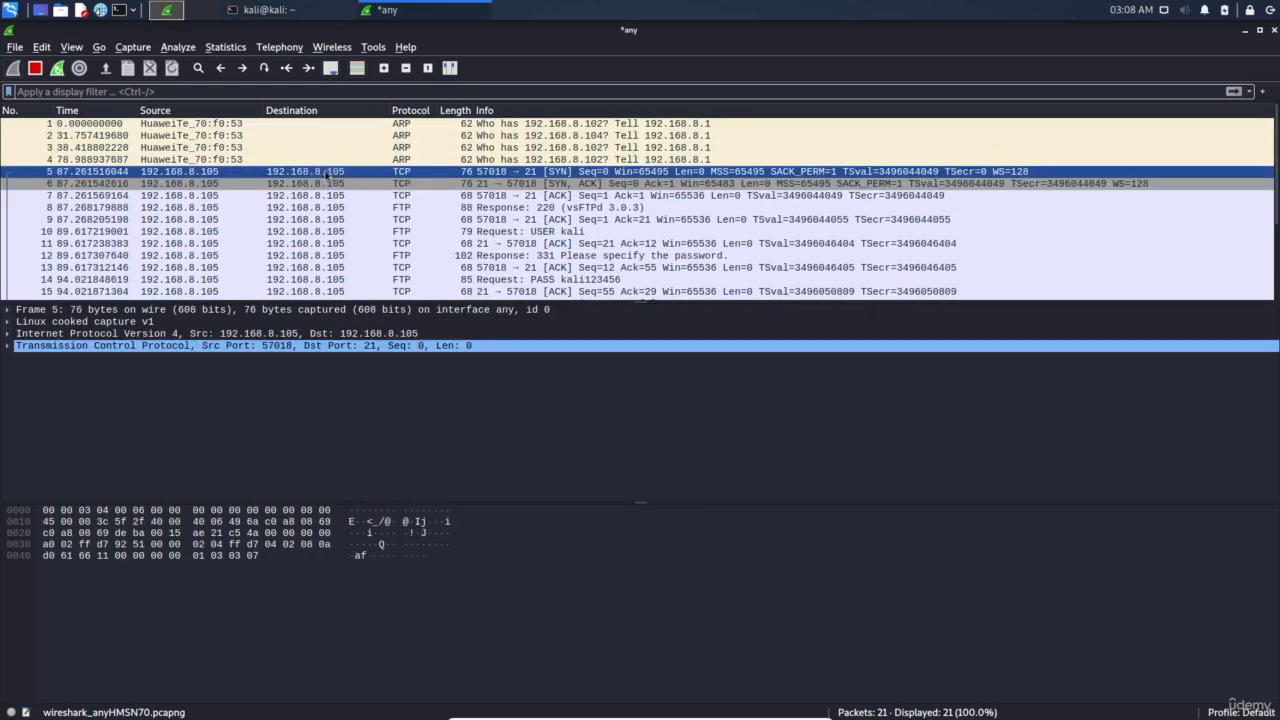
right_click(328, 175)
mouse_move(370, 385)
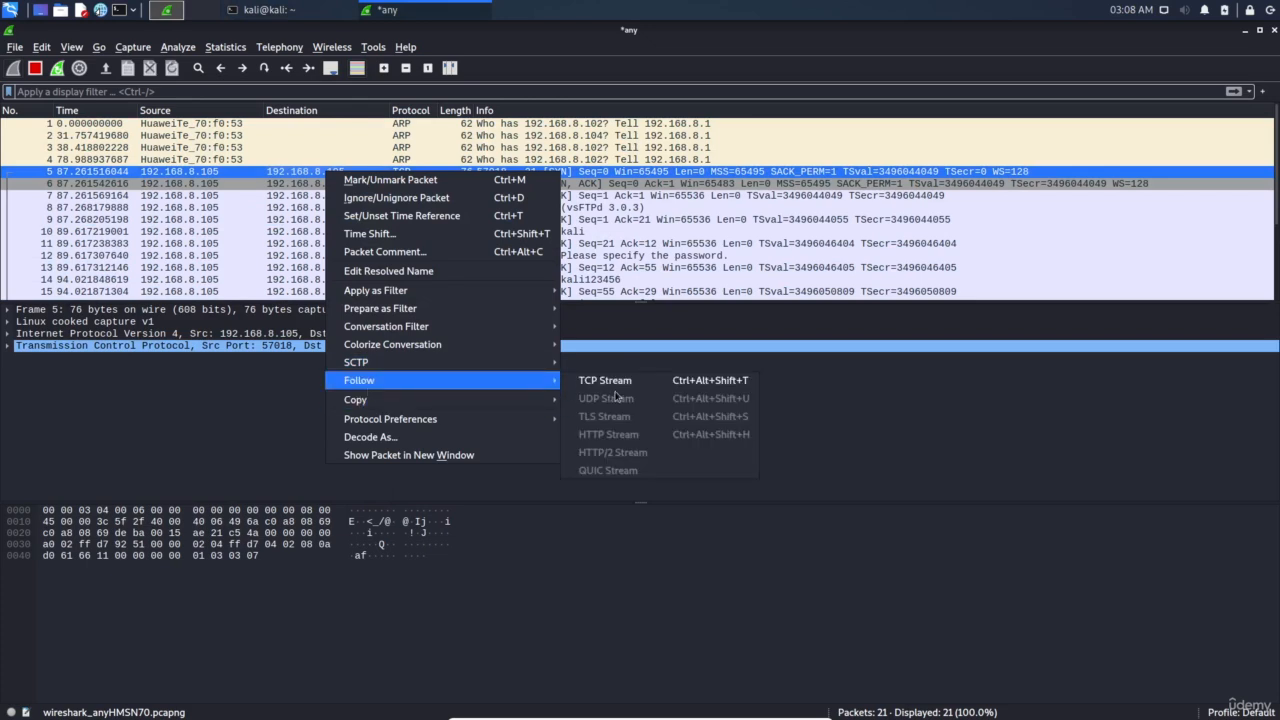
click(614, 382)
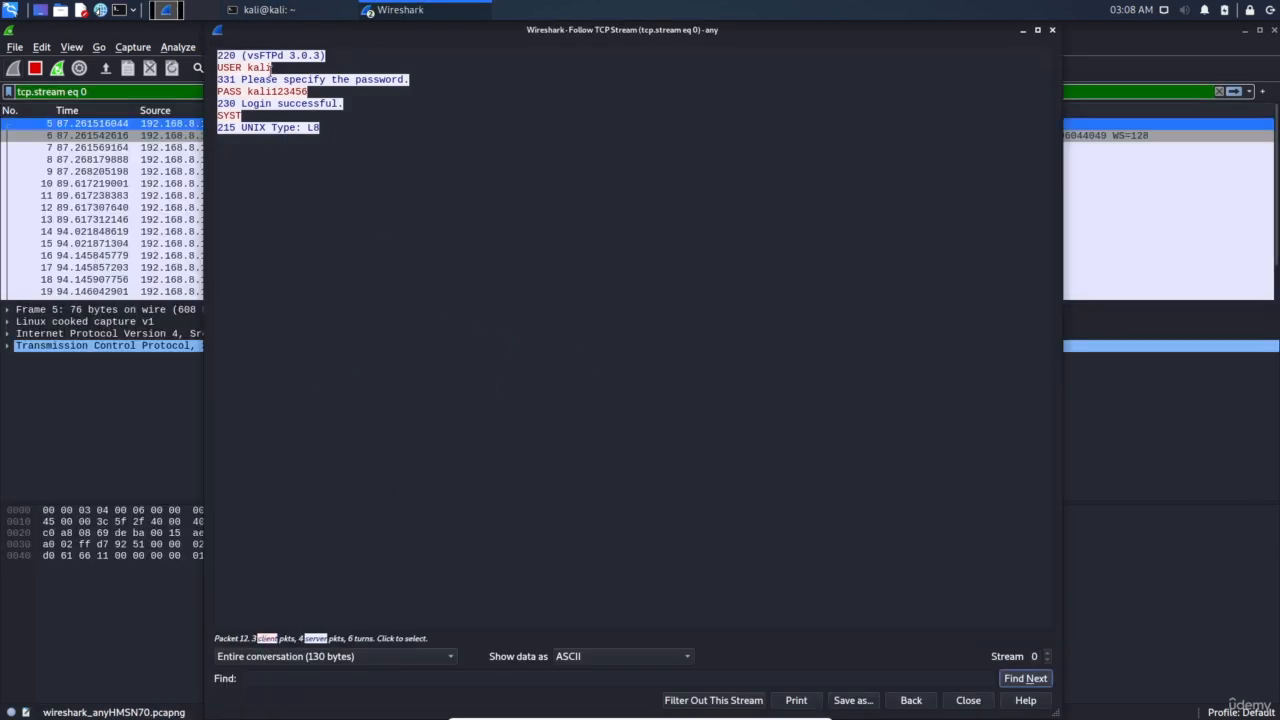
Highlight the 220 greeting, USER and plaintext PASS lines, then close the stream view
click(229, 55)
drag(218, 55, 343, 54)
click(346, 54)
click(274, 67)
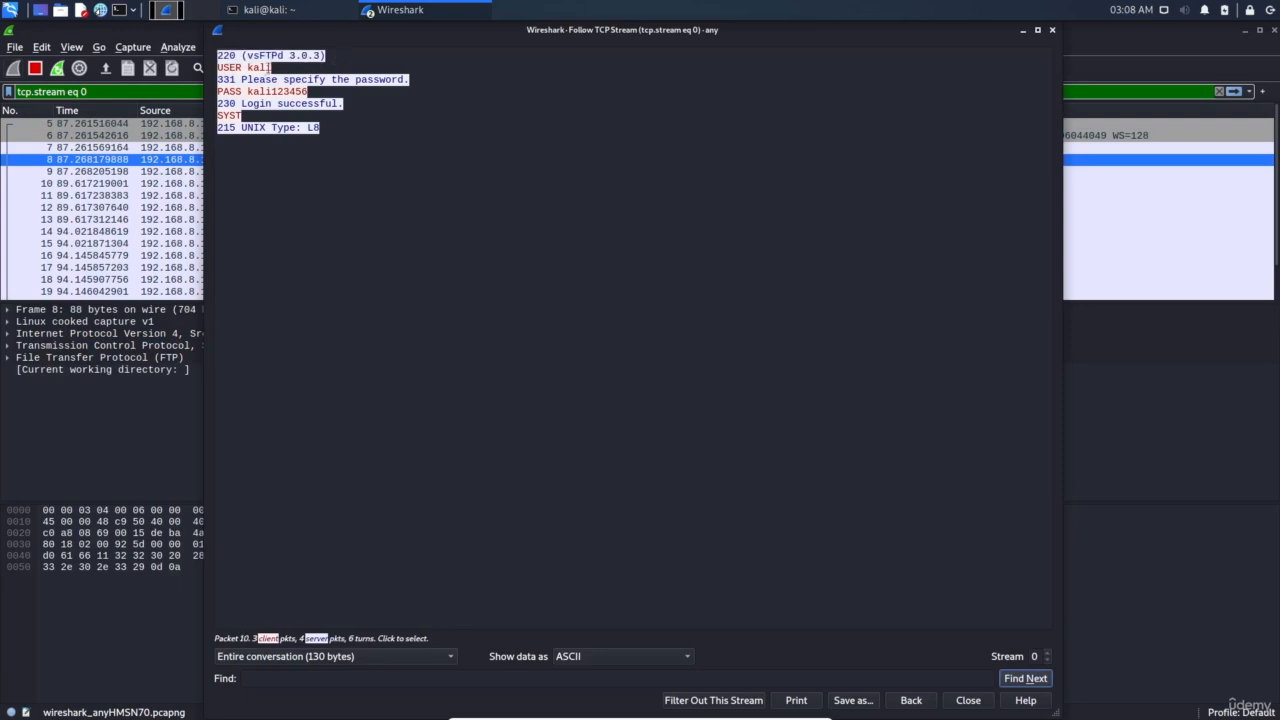
drag(266, 80, 392, 81)
click(240, 104)
double_click(248, 91)
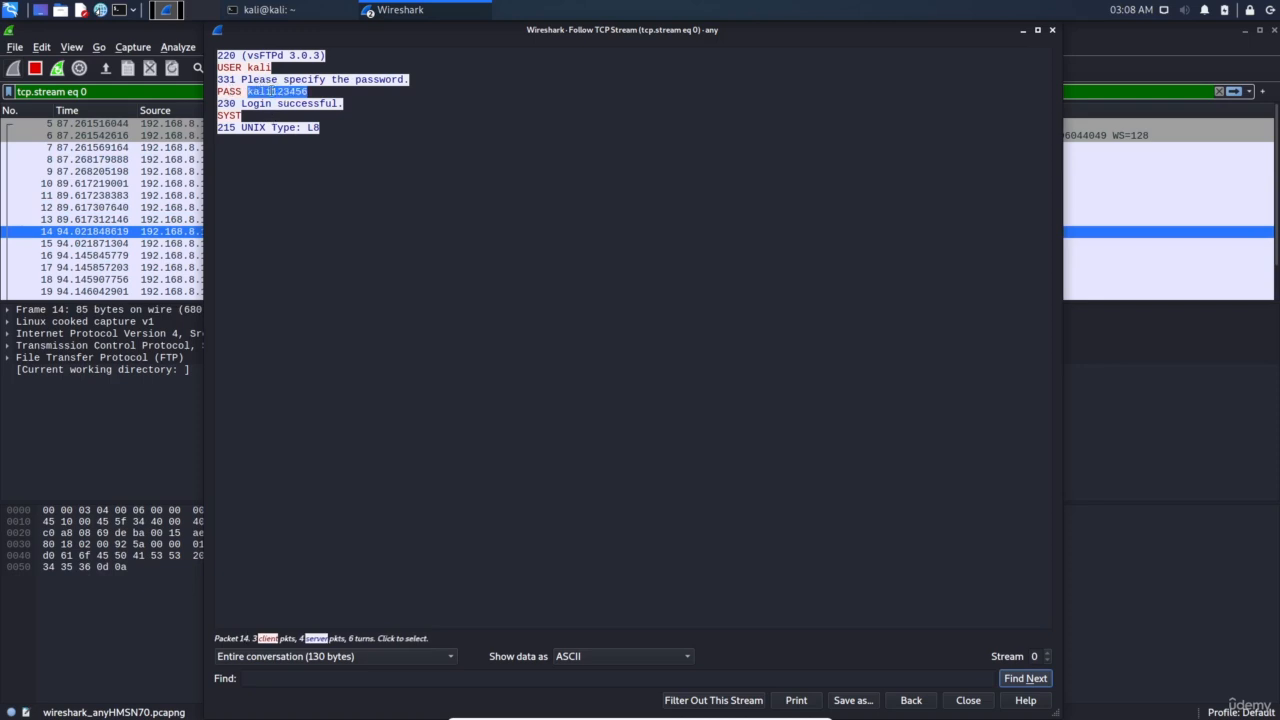
click(391, 214)
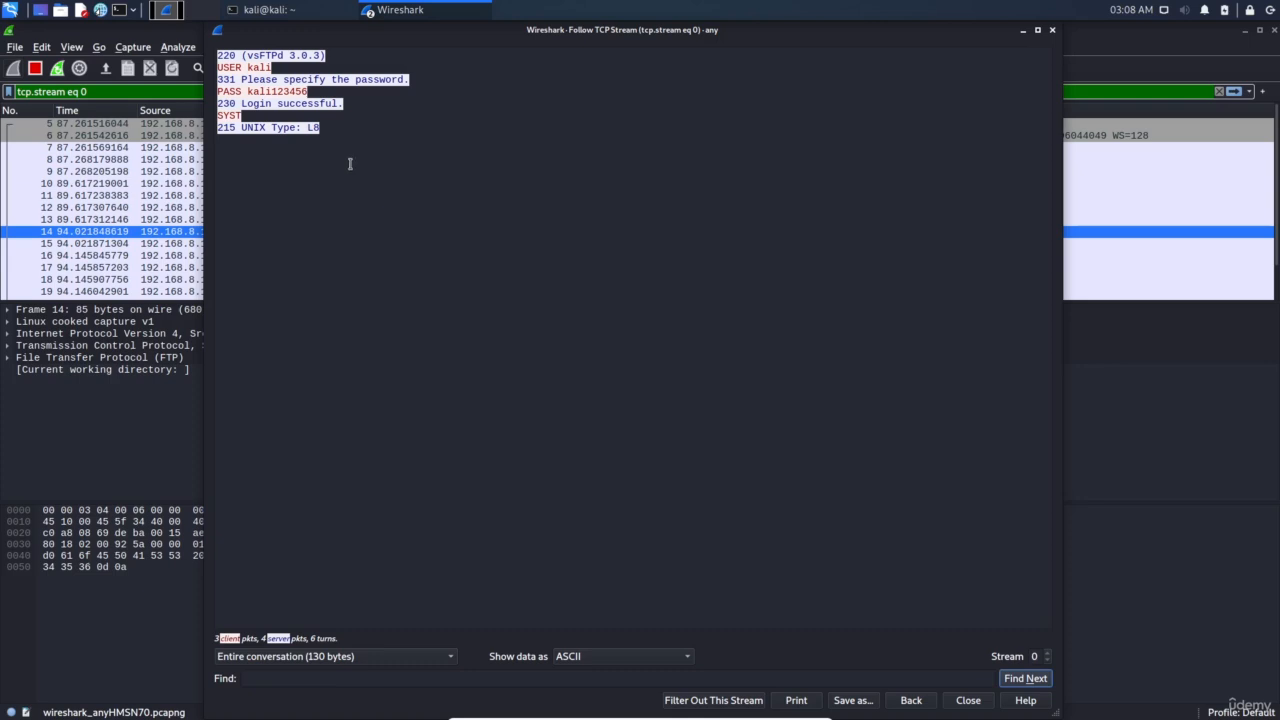
drag(321, 90, 247, 91)
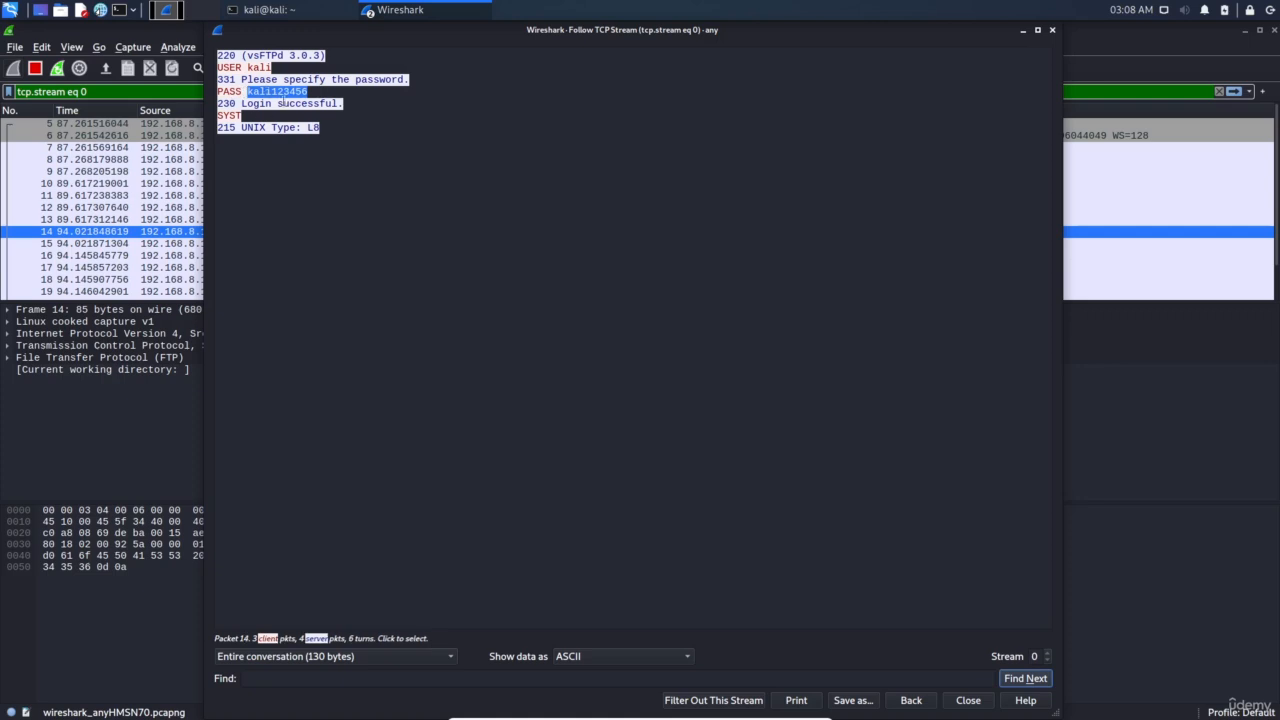
click(1052, 29)
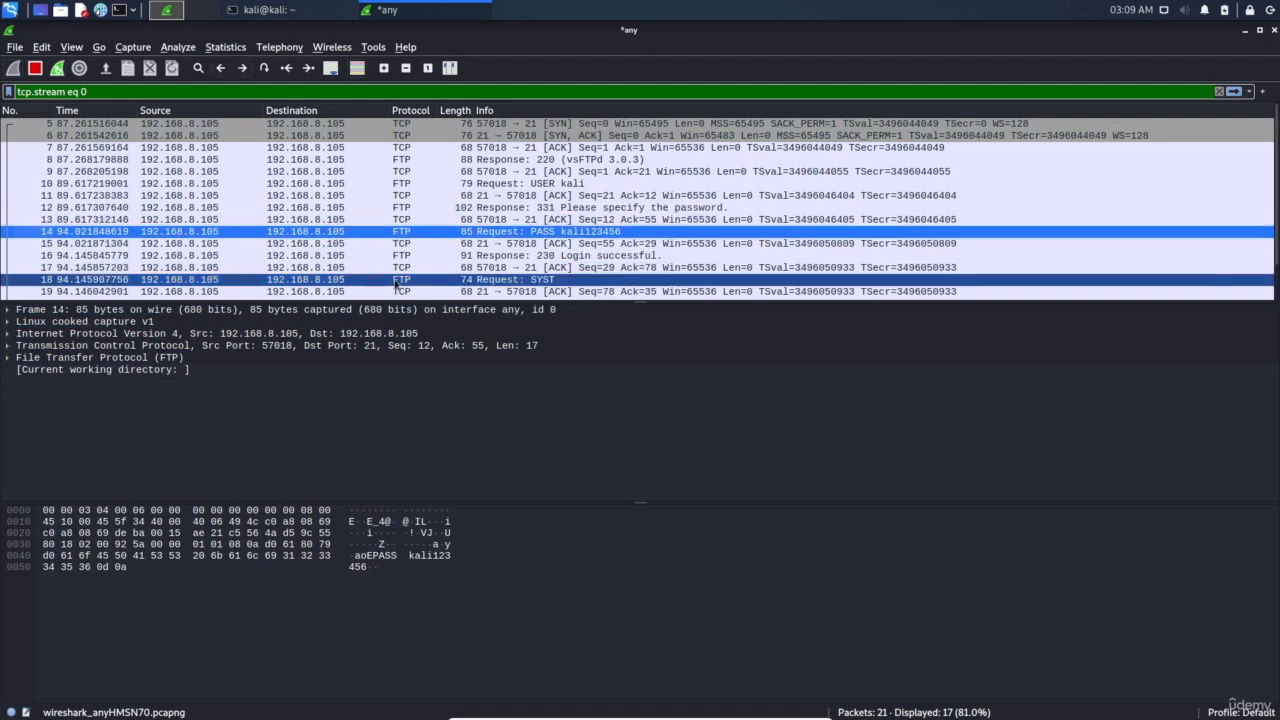
Quit the FTP session, clear the screen and create an empty file.txt with touch
click(288, 14)
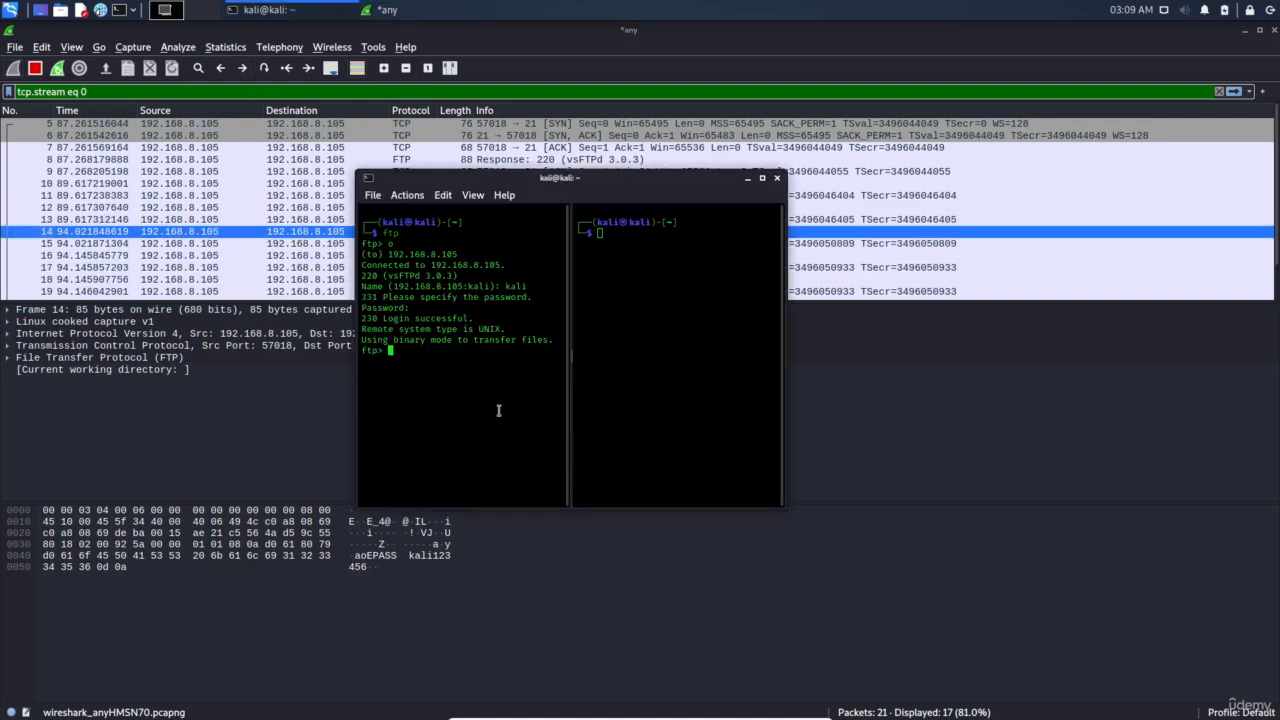
key(ctrl+c)
key(ctrl+c)
key(ctrl+d)
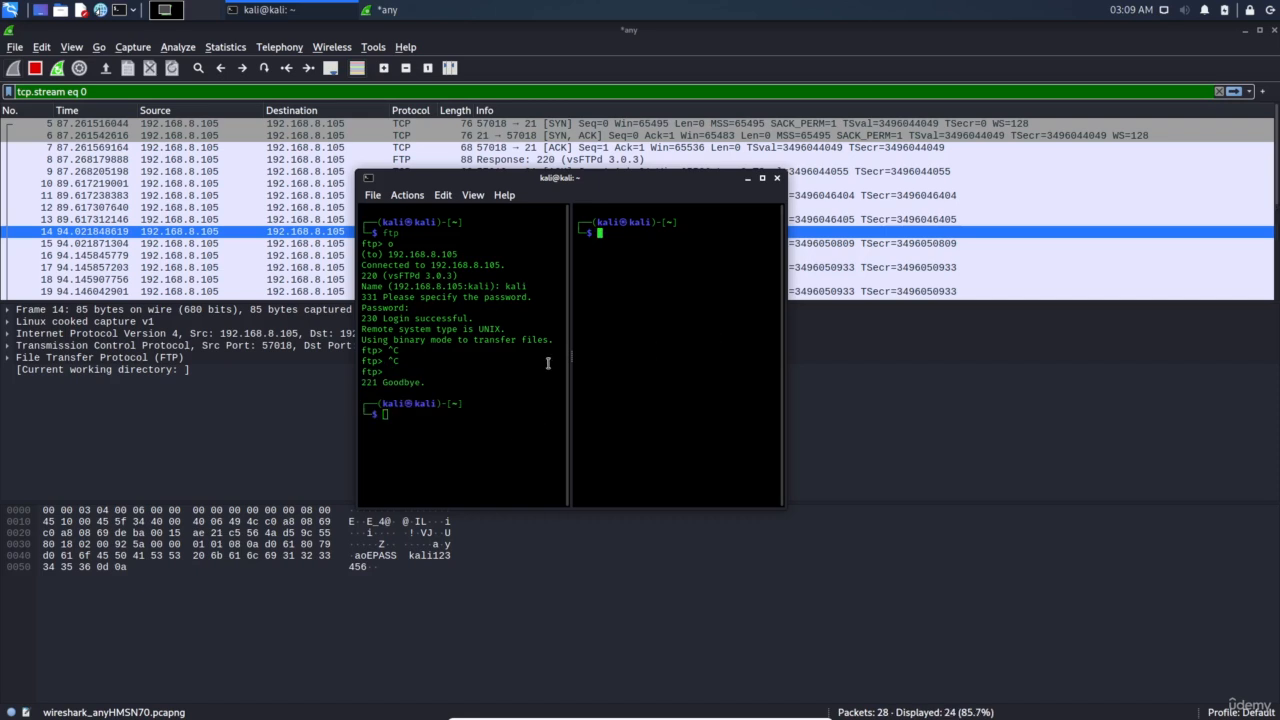
text(clear)
key(Return)
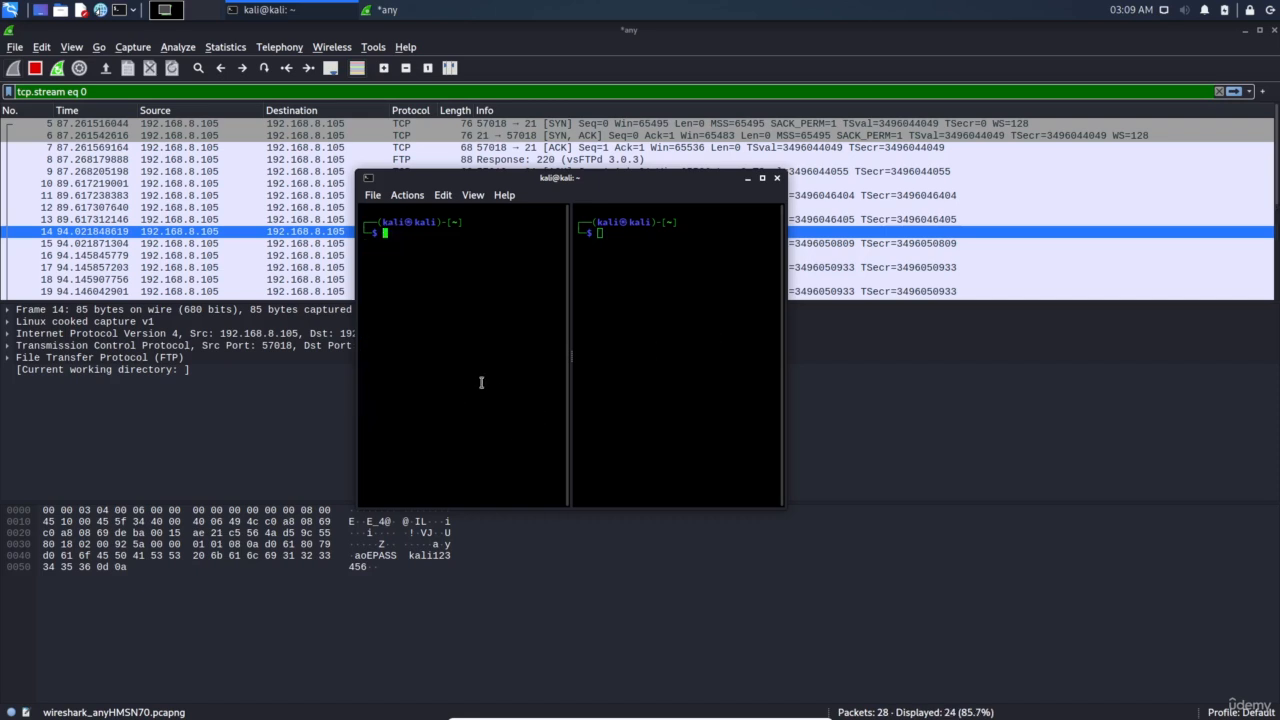
text(touch file.txt)
key(Return)
Write five sample lines, starting 'this is first line' and '2nd line', in vim and save with :wq
text(vim )
text(index.html)
key(Return)
key(i)
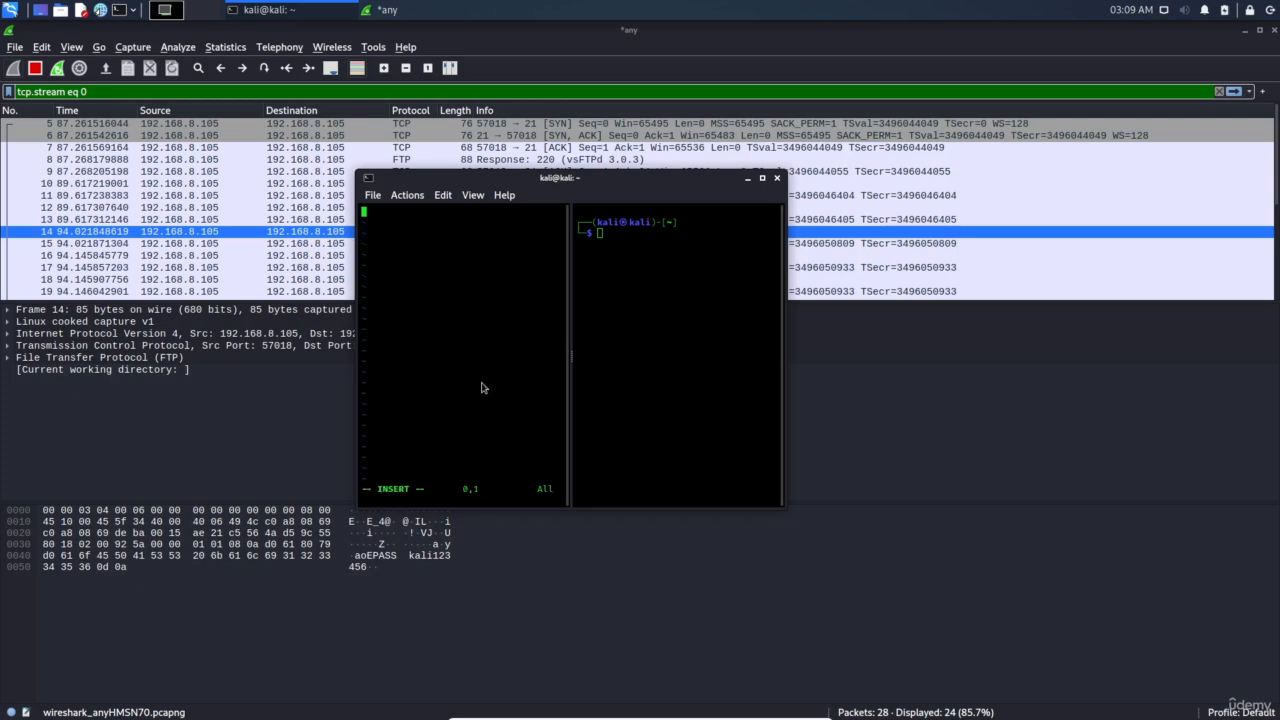
text(this is first line)
key(Return)
text(2nd line)
key(Return)
text(3thr)
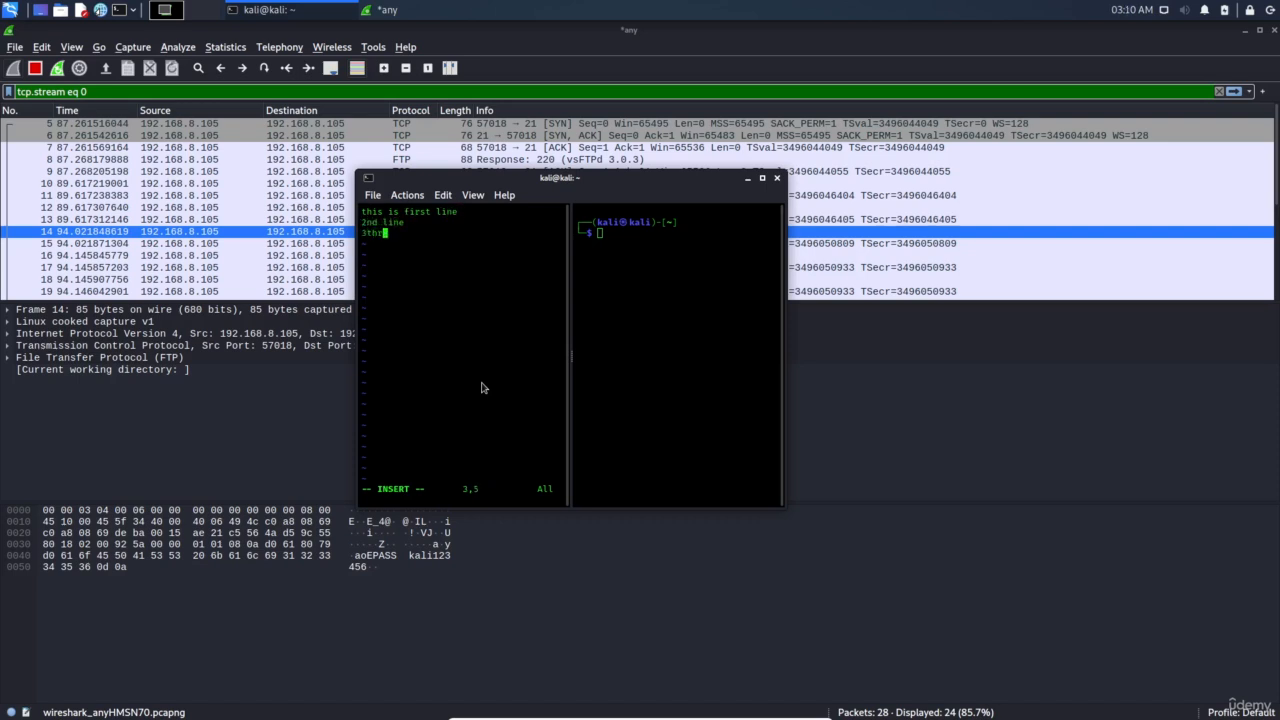
key(Return)
text(etcc etc)
key(Return)
text(dsahflsafksa)
key(Escape)
text(:wq)
key(Return)
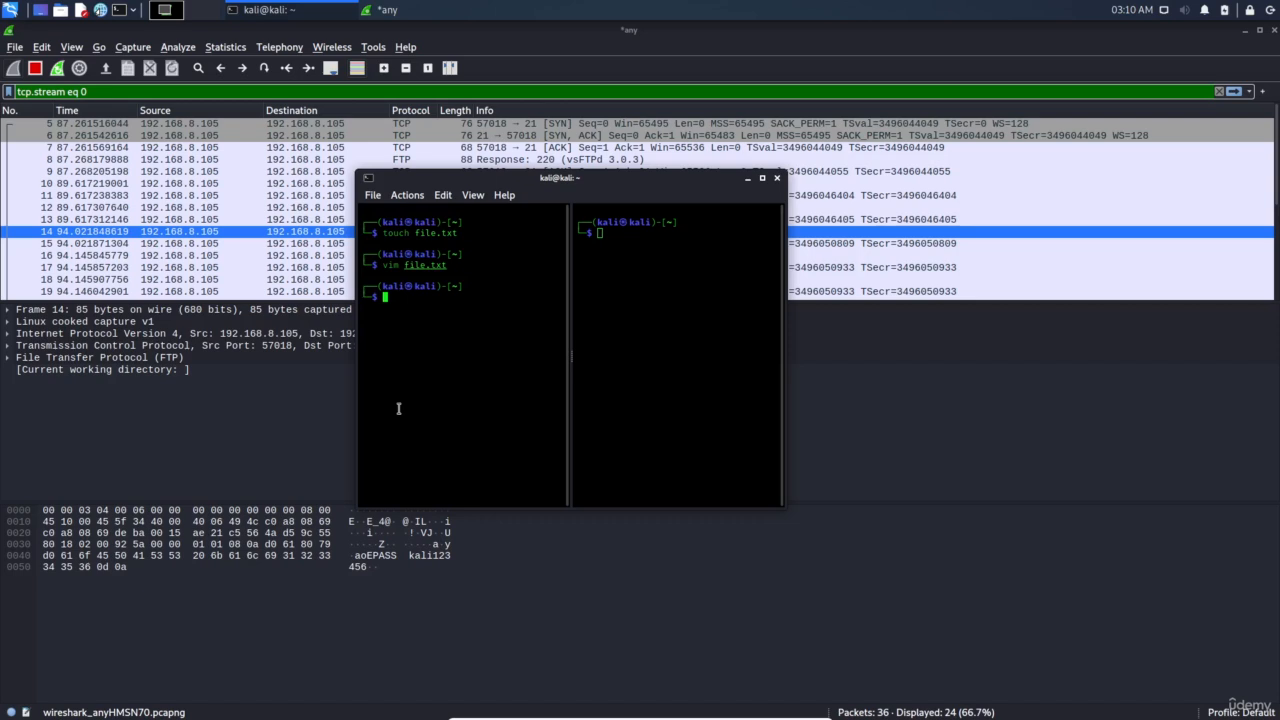
Restart the Wireshark capture, discarding the earlier FTP packets without saving
double_click(426, 265)
click(57, 69)
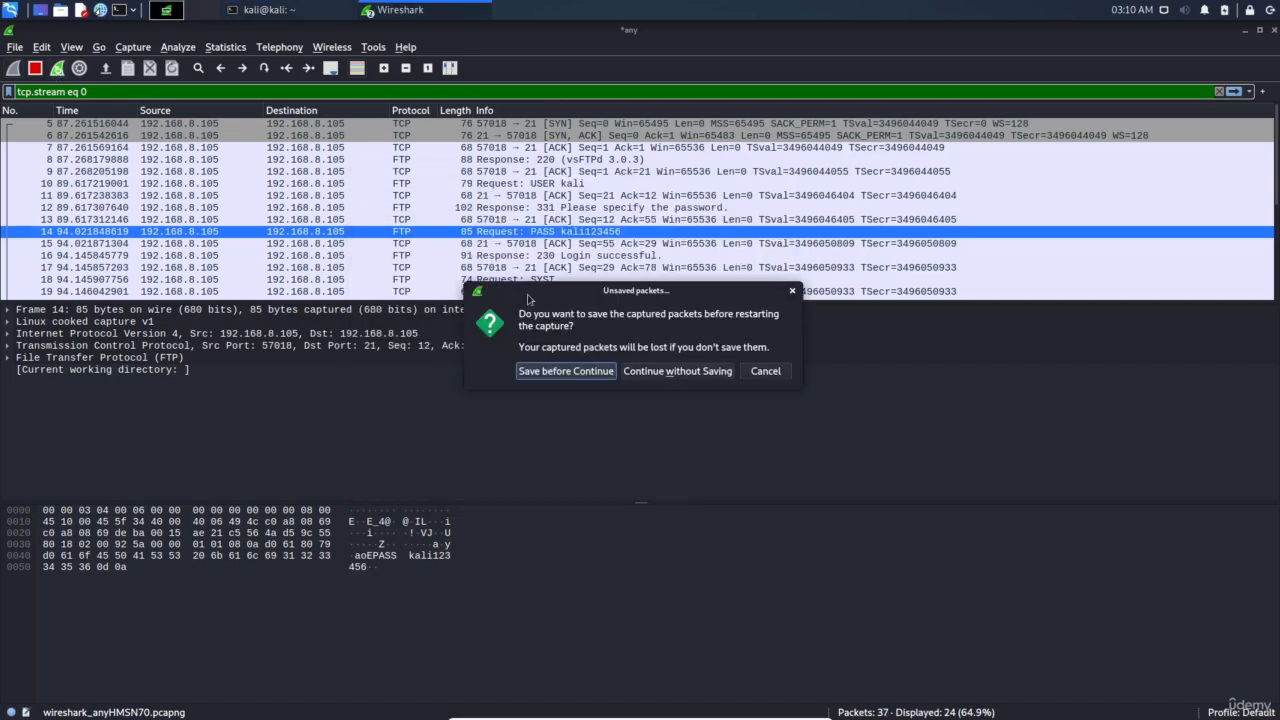
click(666, 371)
Bring the split-pane terminal window to the front over Wireshark
click(287, 15)
click(88, 108)
click(292, 18)
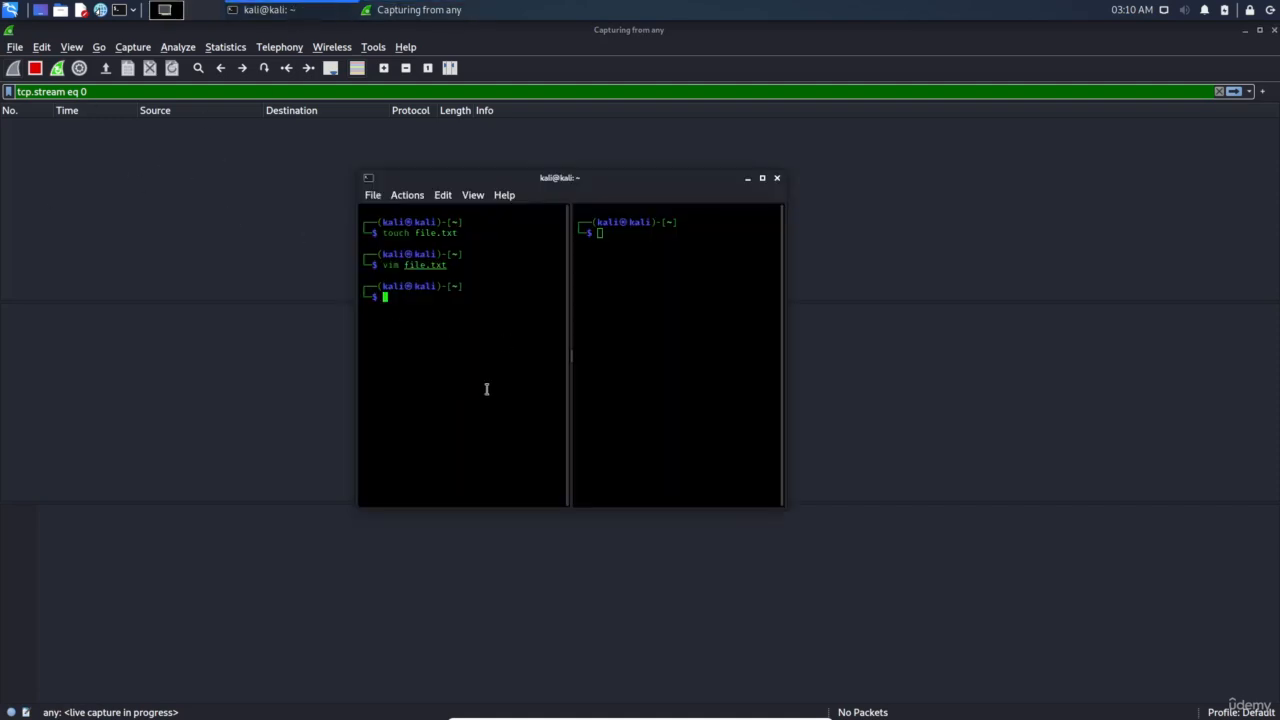
Start ftp, open 192.168.8.105, and log in with the account name and password
text(ftp)
key(Return)
text(o)
key(Return)
text(192.168.8.105)
key(Return)
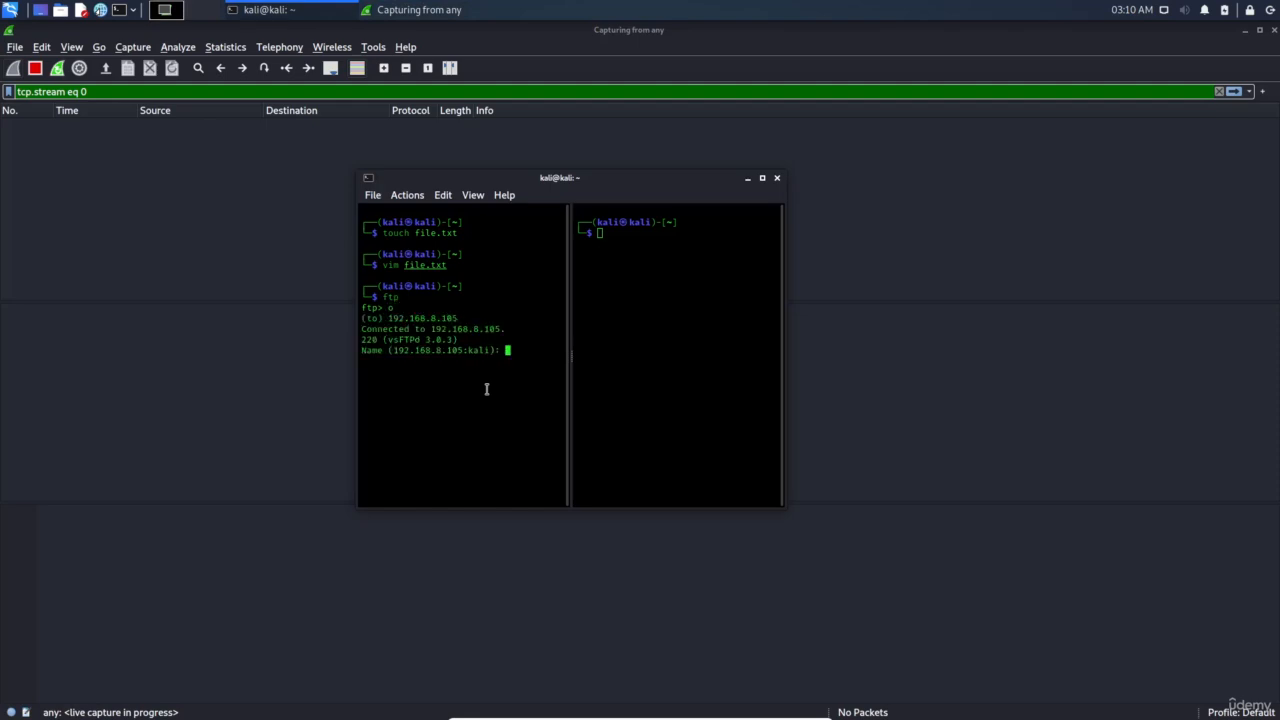
text(kali)
key(Return)
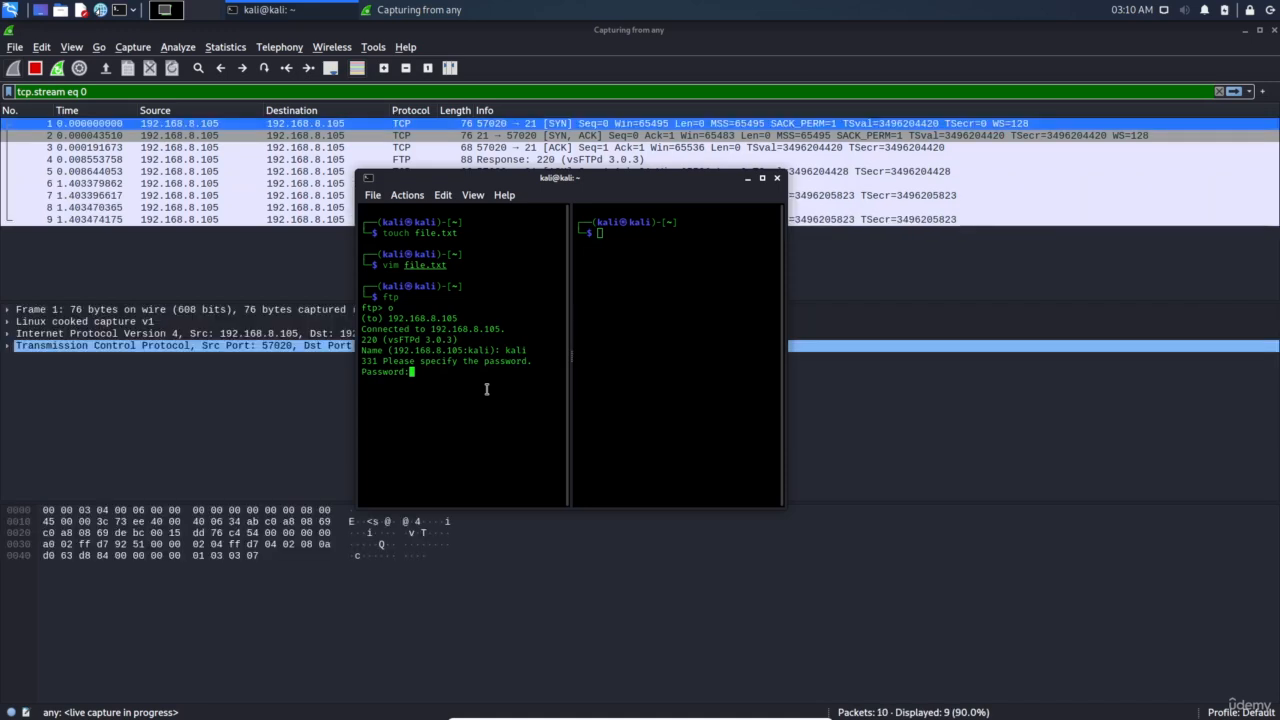
key(Return)
List the server's home directory with ls and dir in a maximized terminal
text(ls)
key(Return)
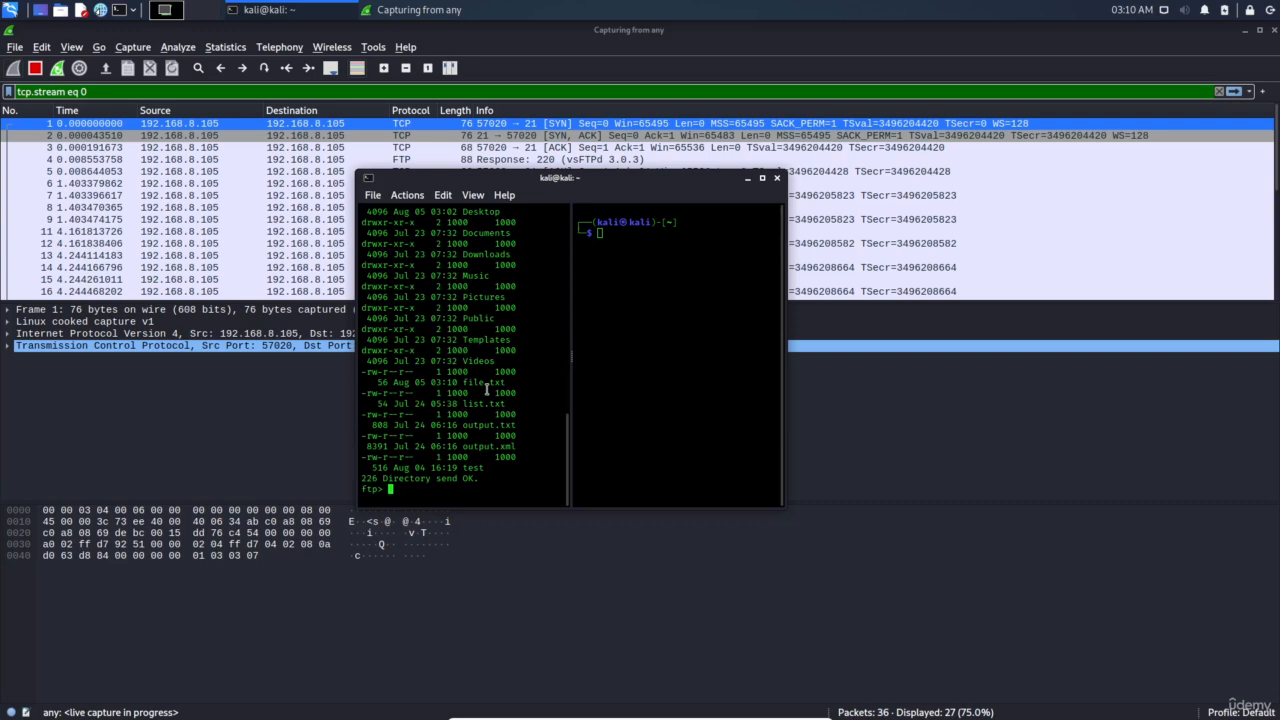
double_click(634, 182)
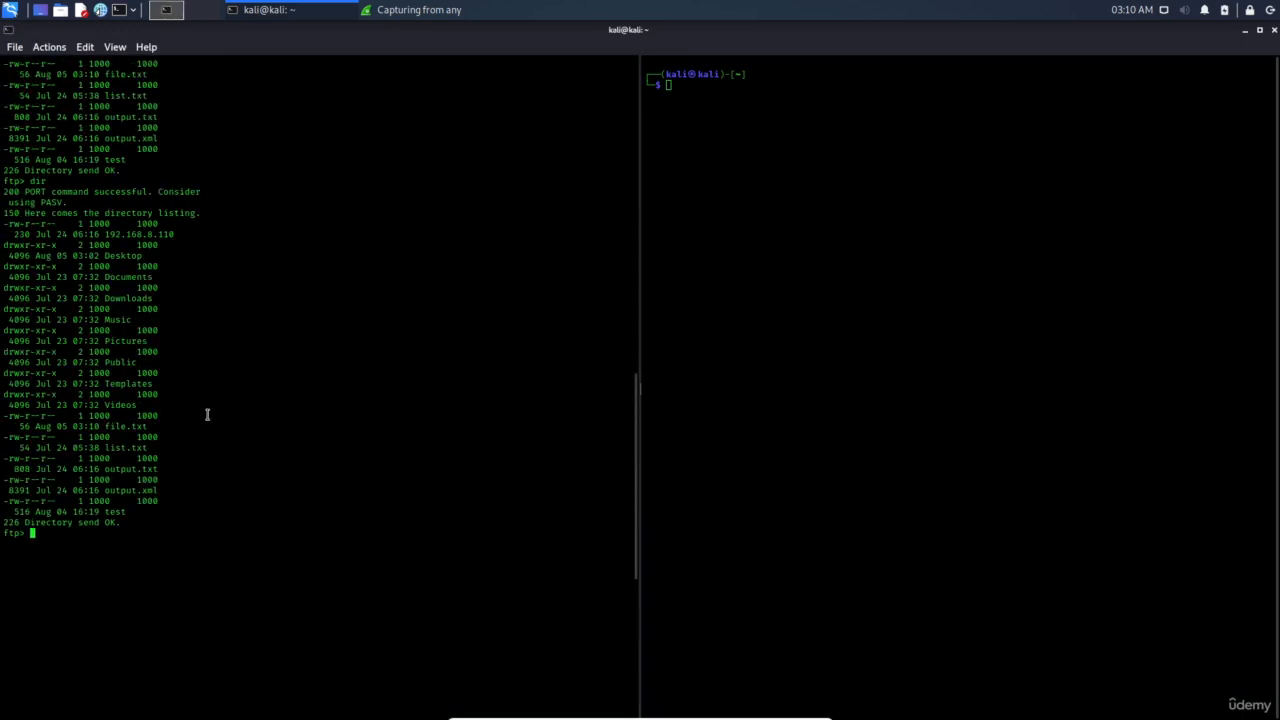
text(dir)
key(Return)
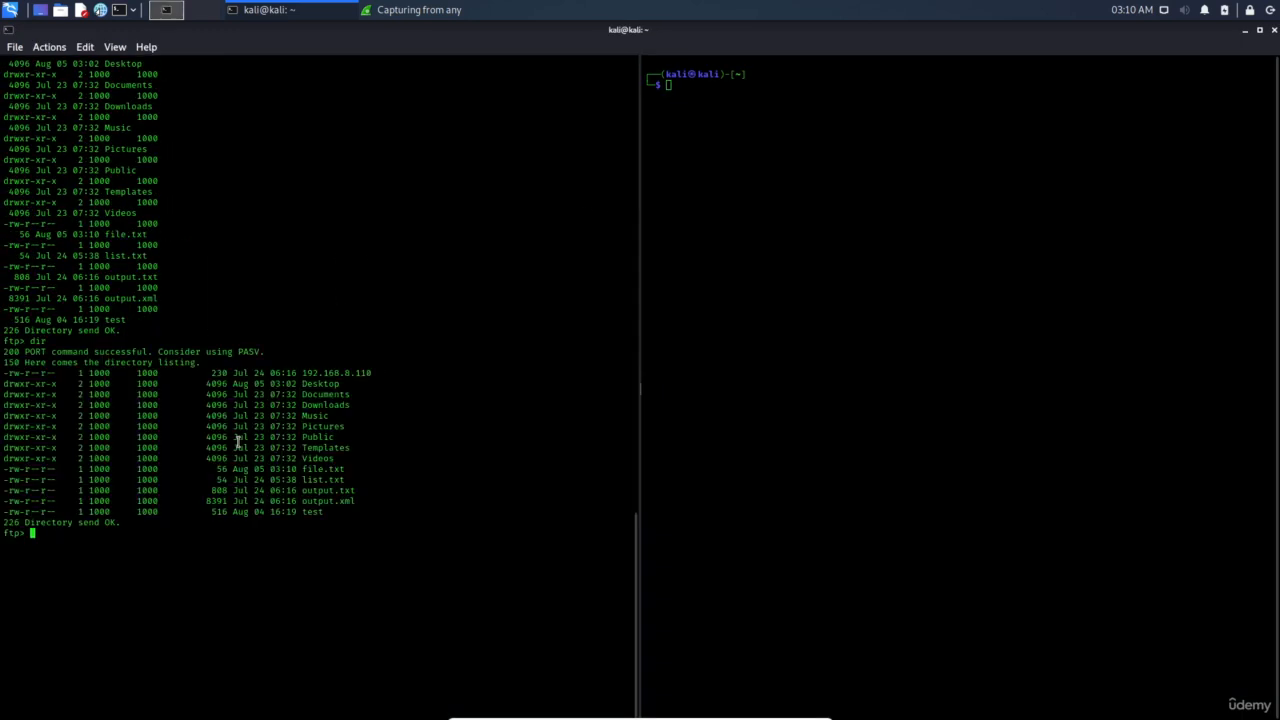
Download file.txt to ./Desktop/ with get and confirm the 226 Transfer complete reply
double_click(316, 467)
text(get file.txt ./)
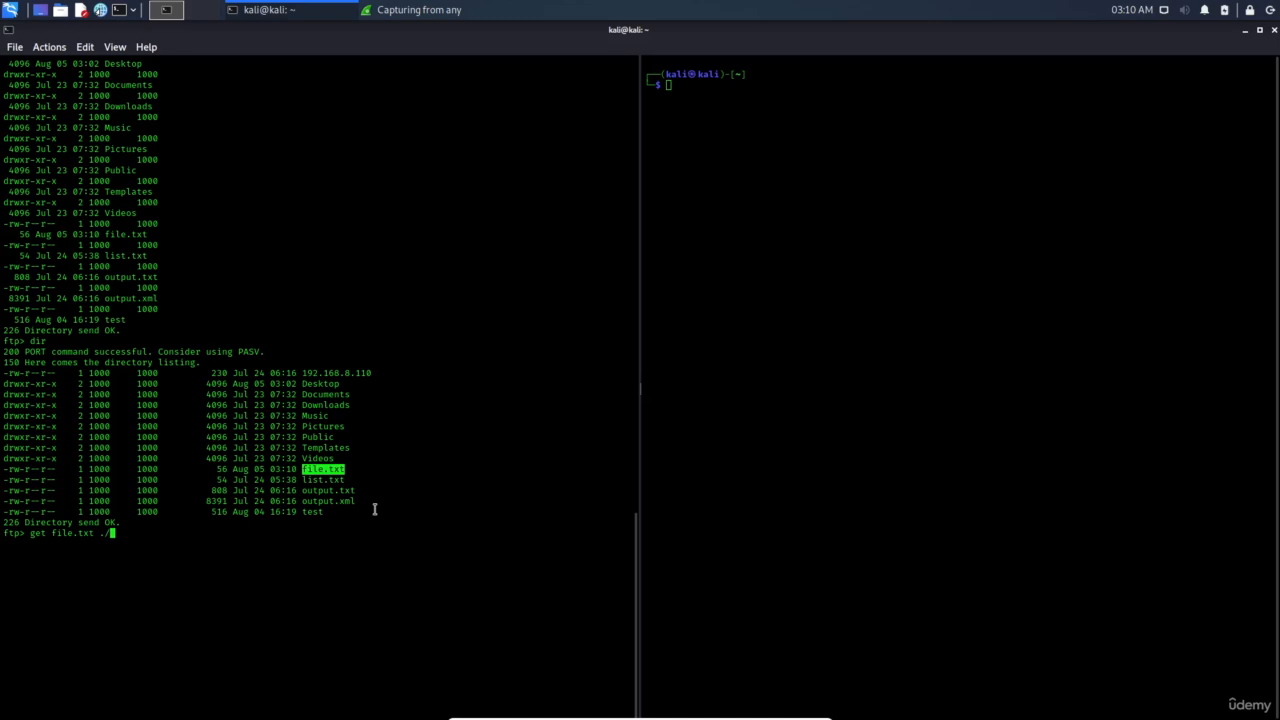
text(Desktop/)
key(Return)
click(73, 585)
triple_click(75, 586)
click(176, 601)
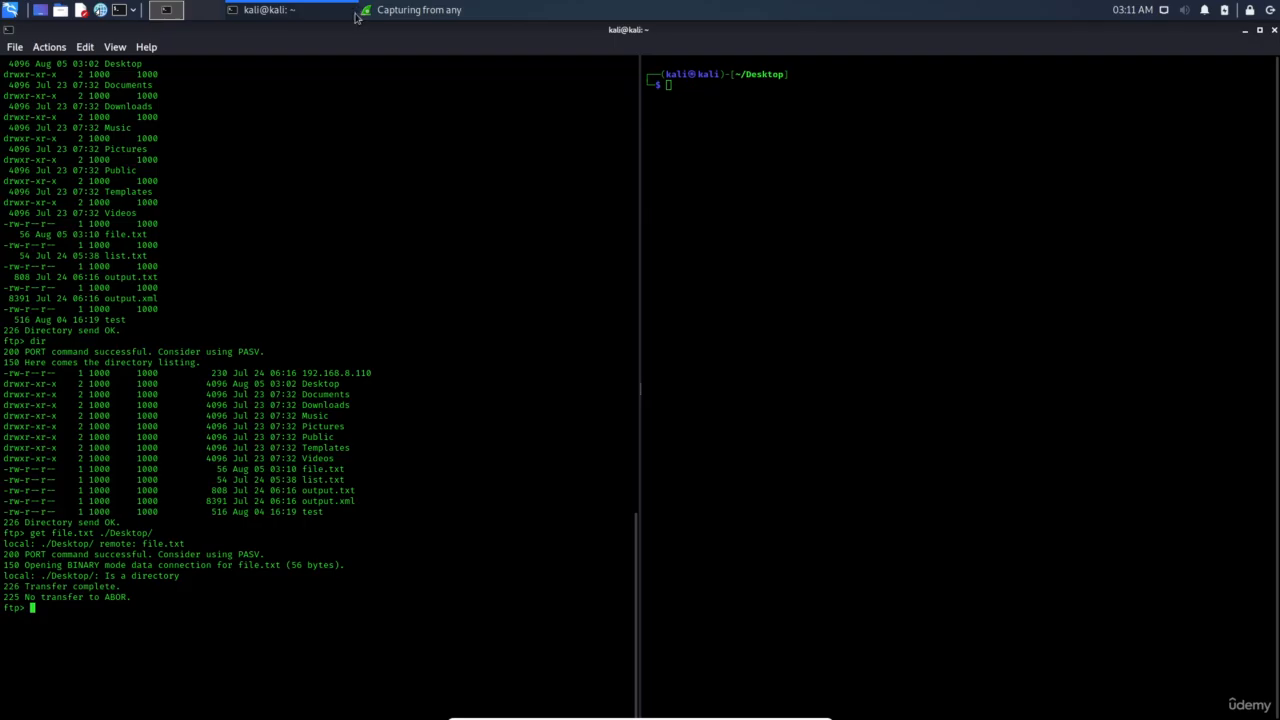
click(407, 9)
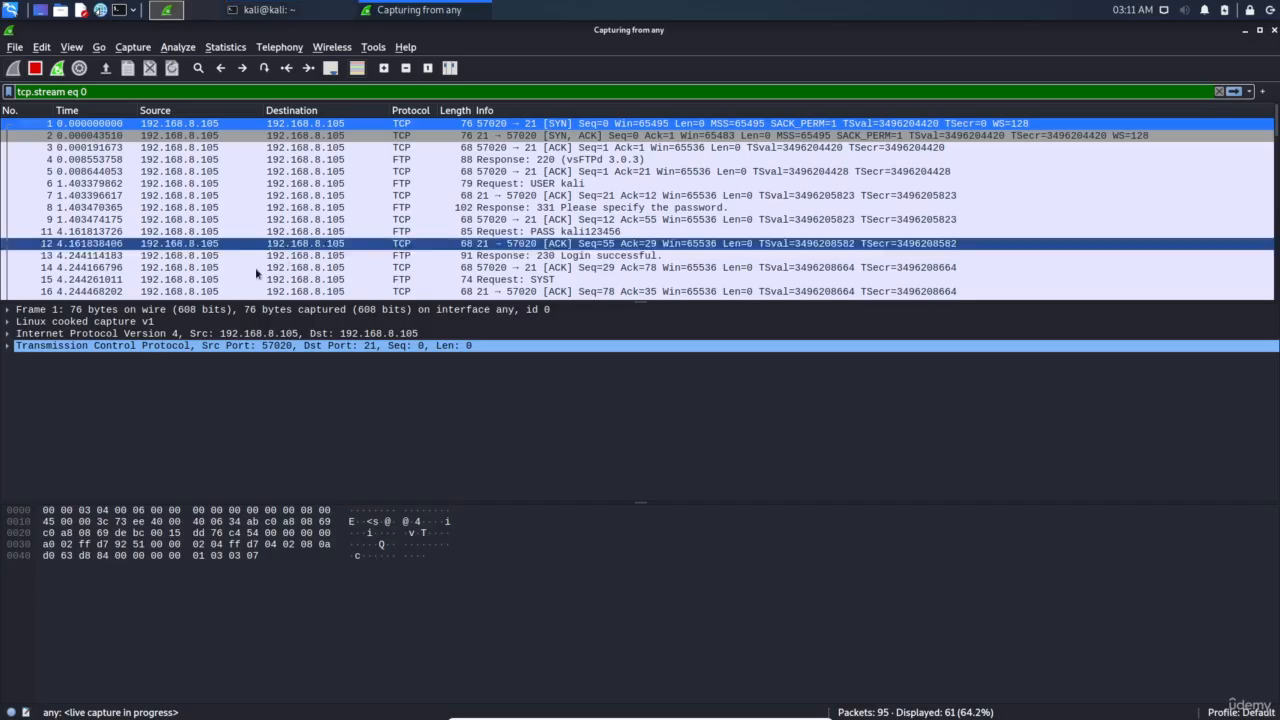
Follow the TCP stream of packet 1 to reconstruct the FTP control session
right_click(385, 124)
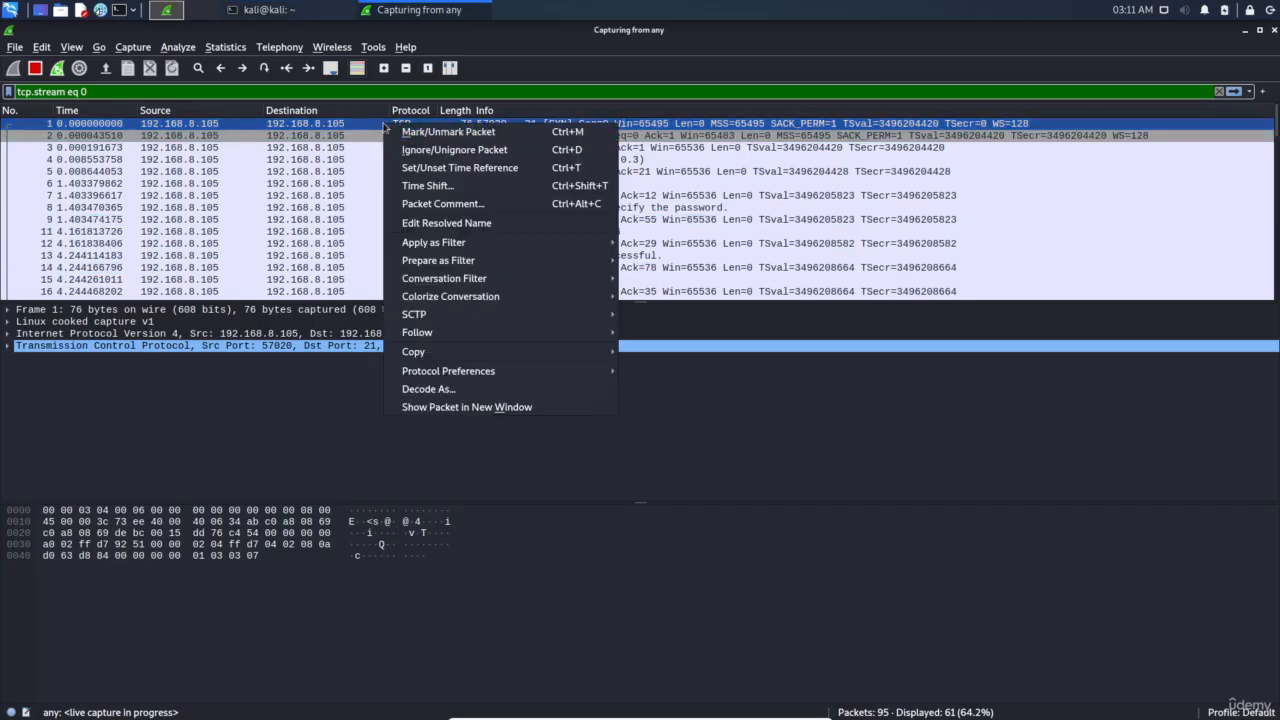
click(215, 130)
right_click(243, 124)
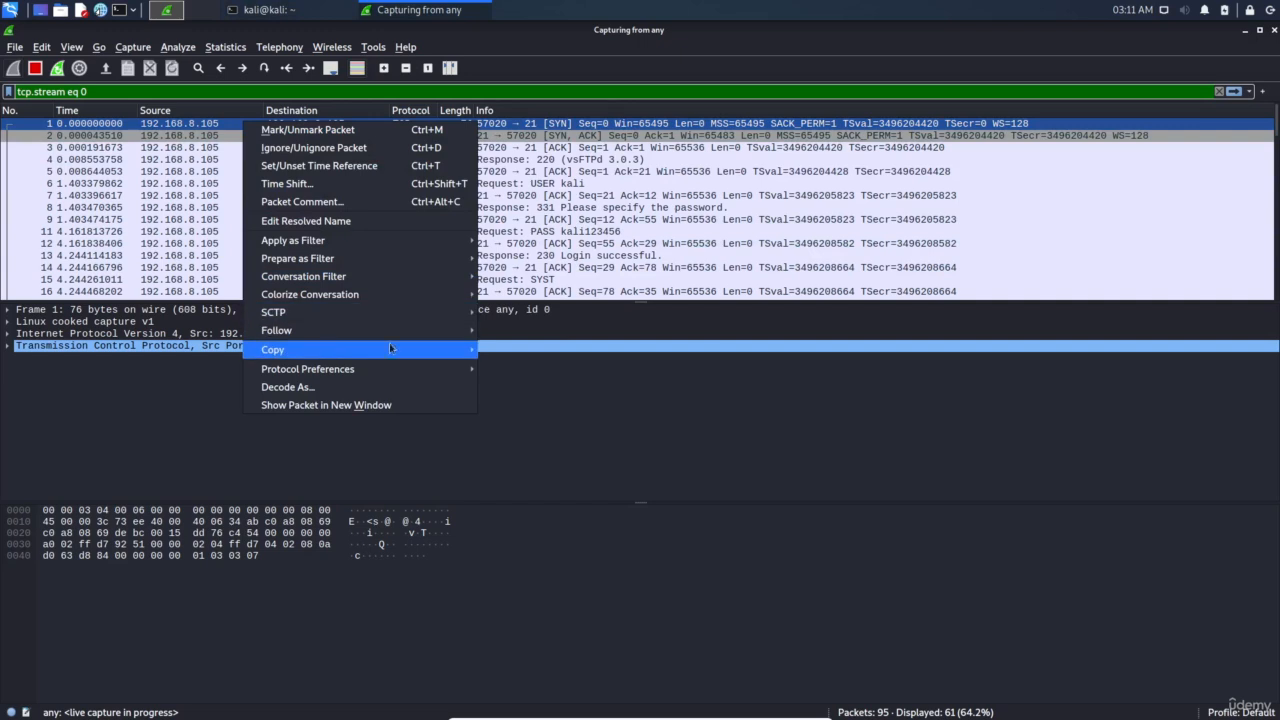
mouse_move(420, 330)
click(540, 330)
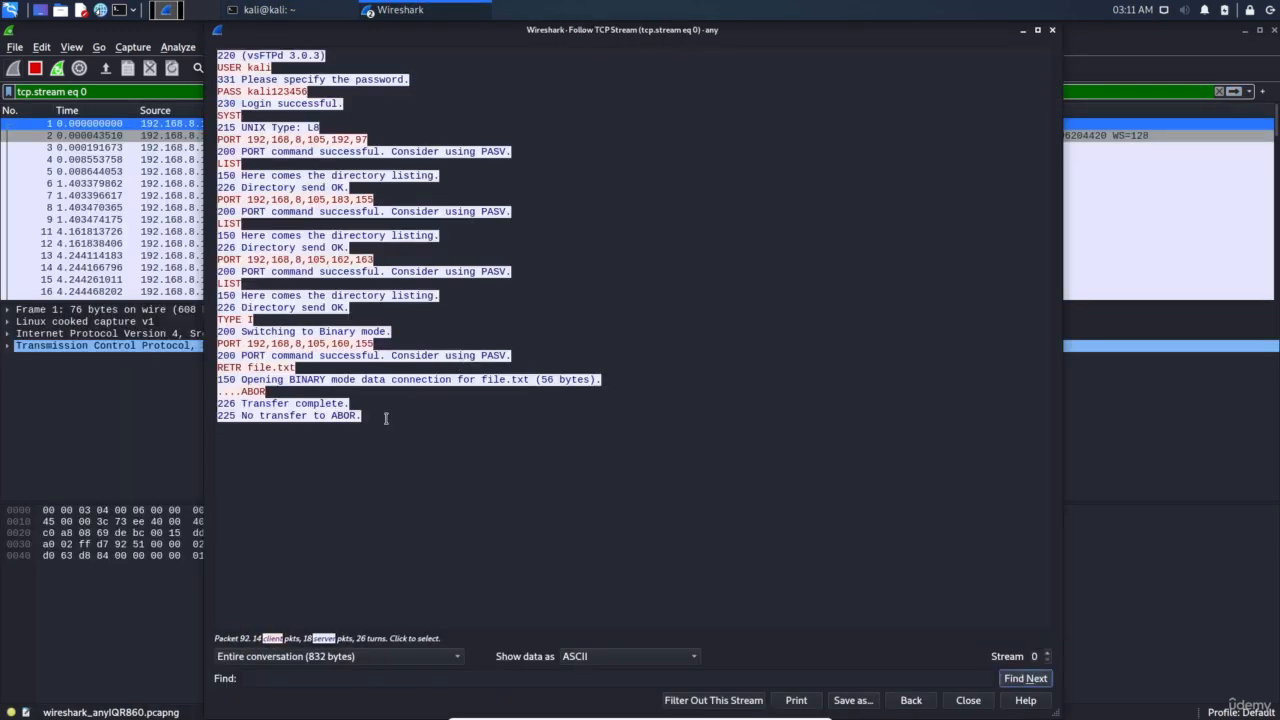
Highlight the conversation text, including the plaintext password on the PASS line
drag(370, 418, 218, 50)
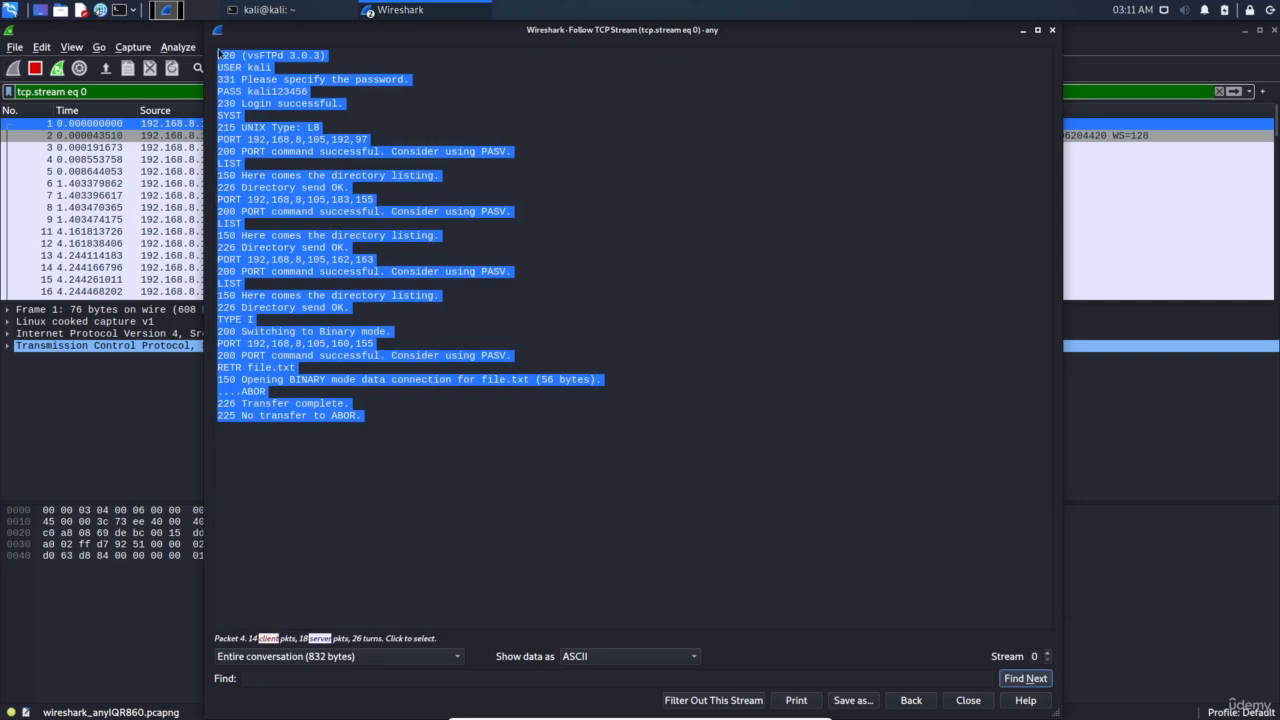
click(259, 72)
double_click(276, 91)
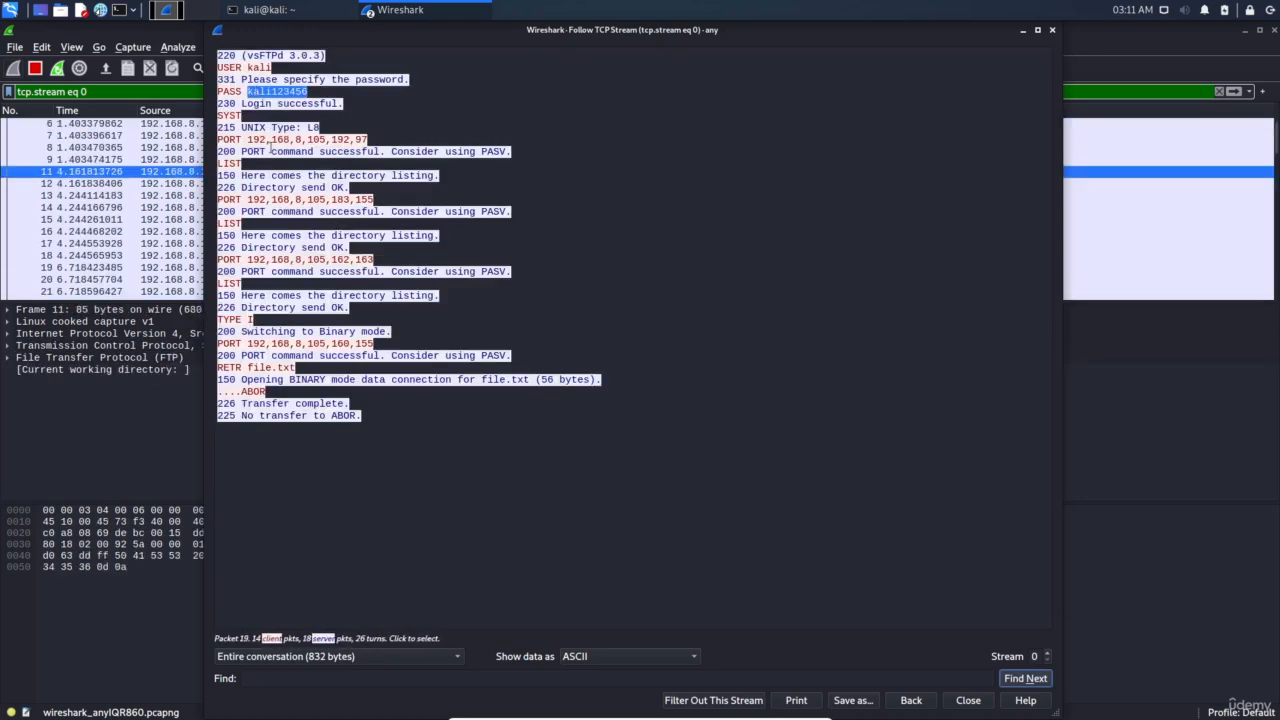
drag(246, 139, 289, 140)
click(302, 188)
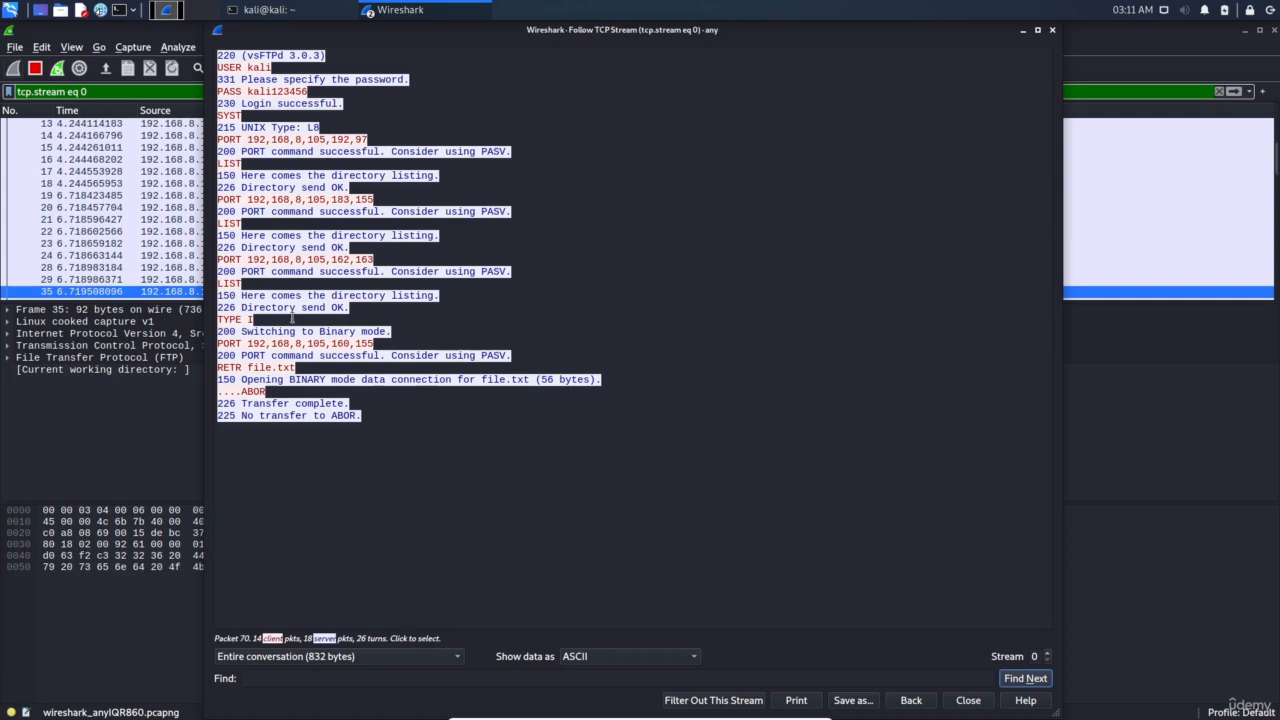
Highlight file.txt on the RETR line and the 150 Opening line for its transfer
double_click(250, 368)
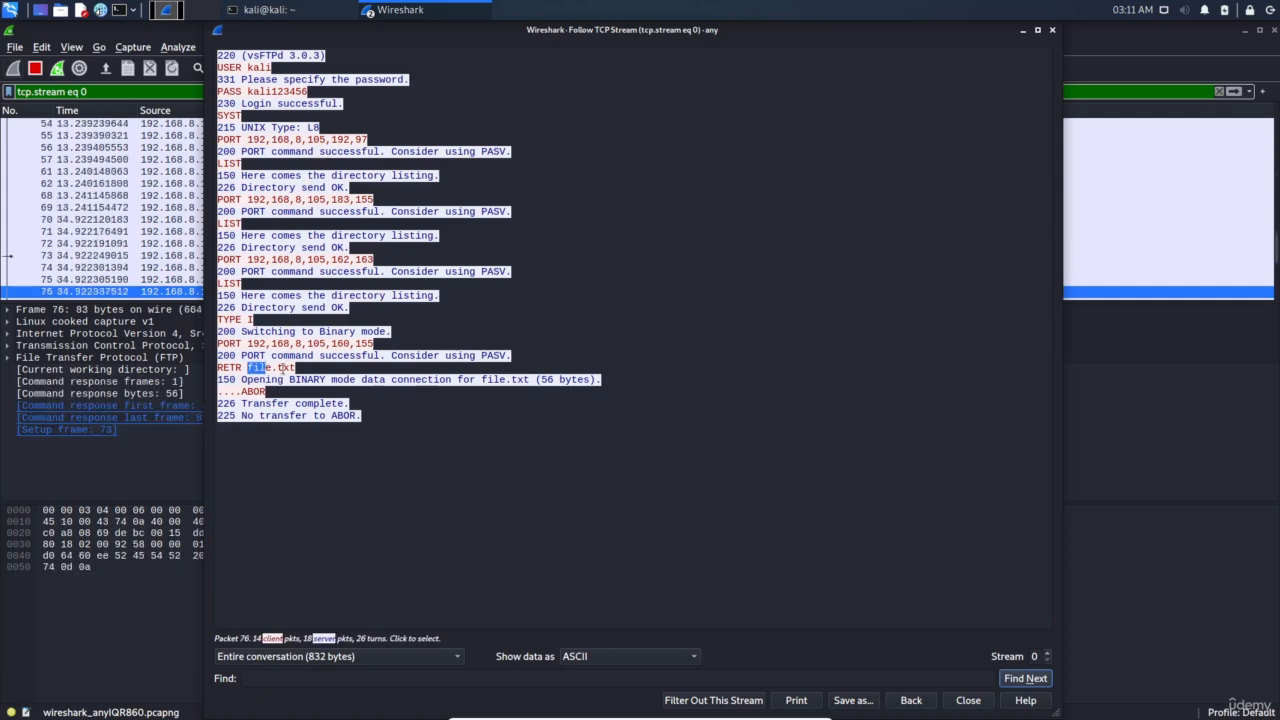
click(250, 367)
drag(247, 368, 311, 369)
click(302, 369)
triple_click(279, 381)
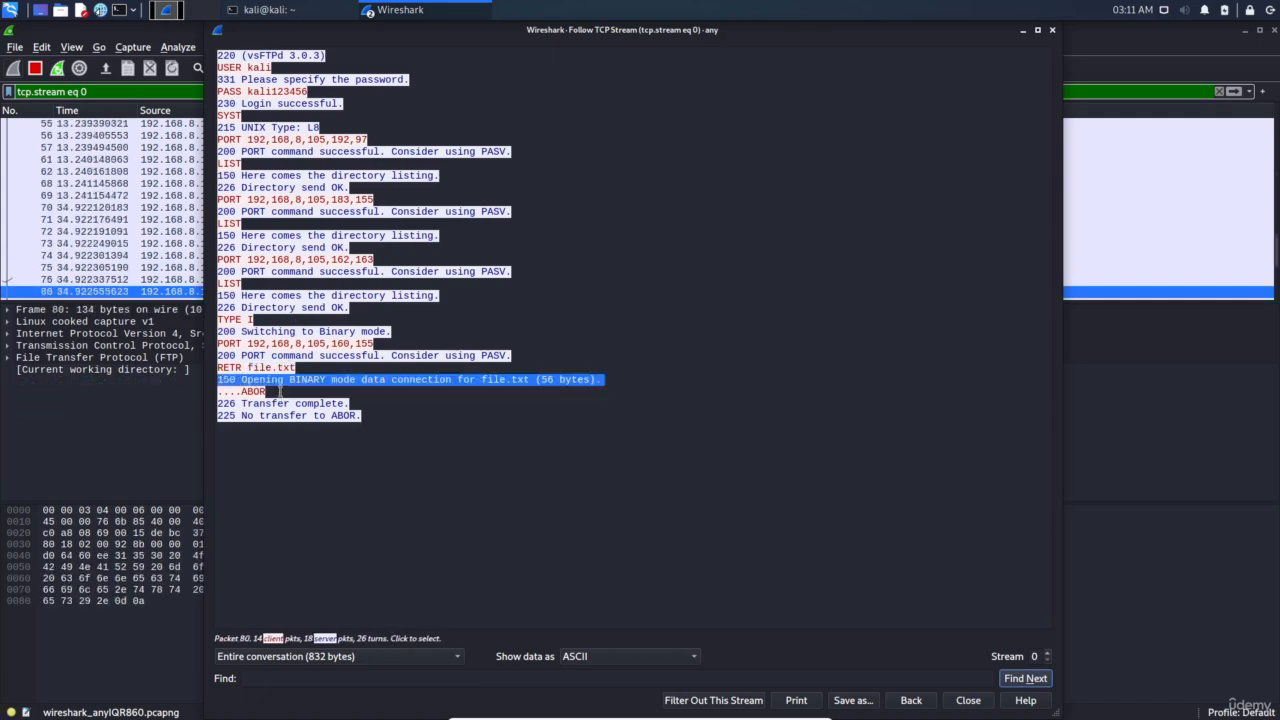
click(362, 444)
click(305, 405)
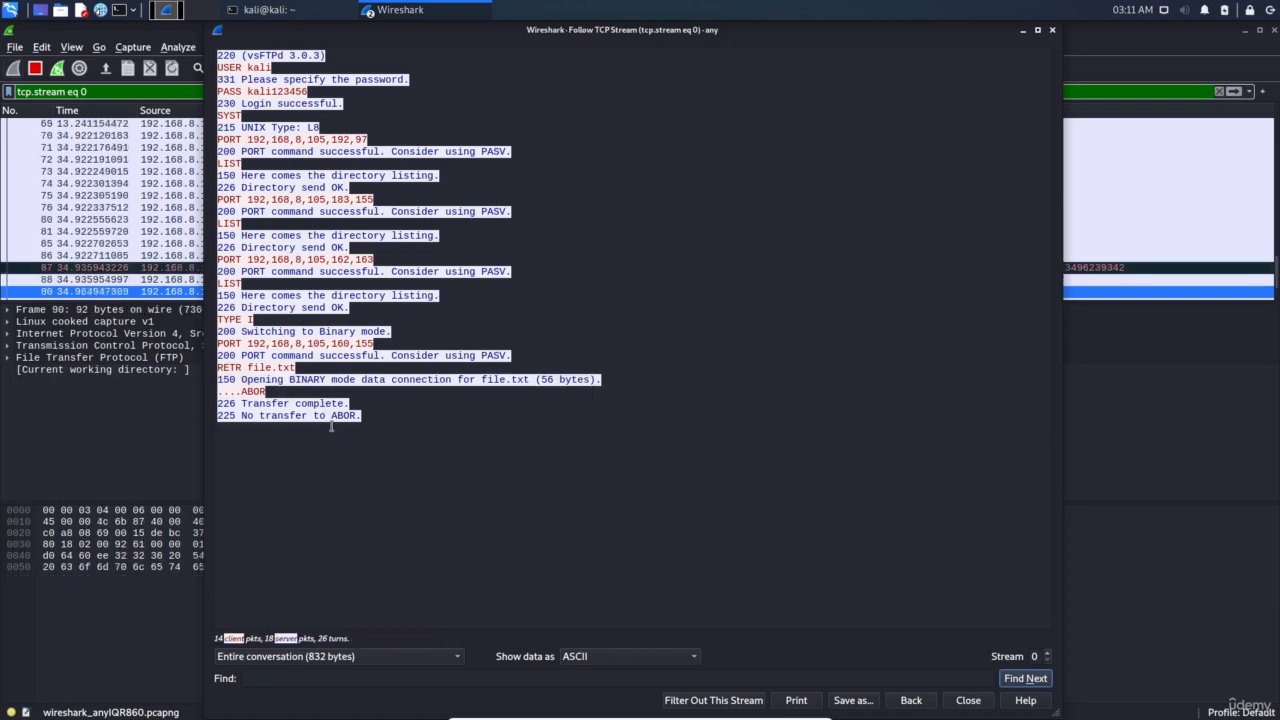
Close the stream window and apply the ftp-data display filter
click(968, 701)
scroll(497, 222, up, 12)
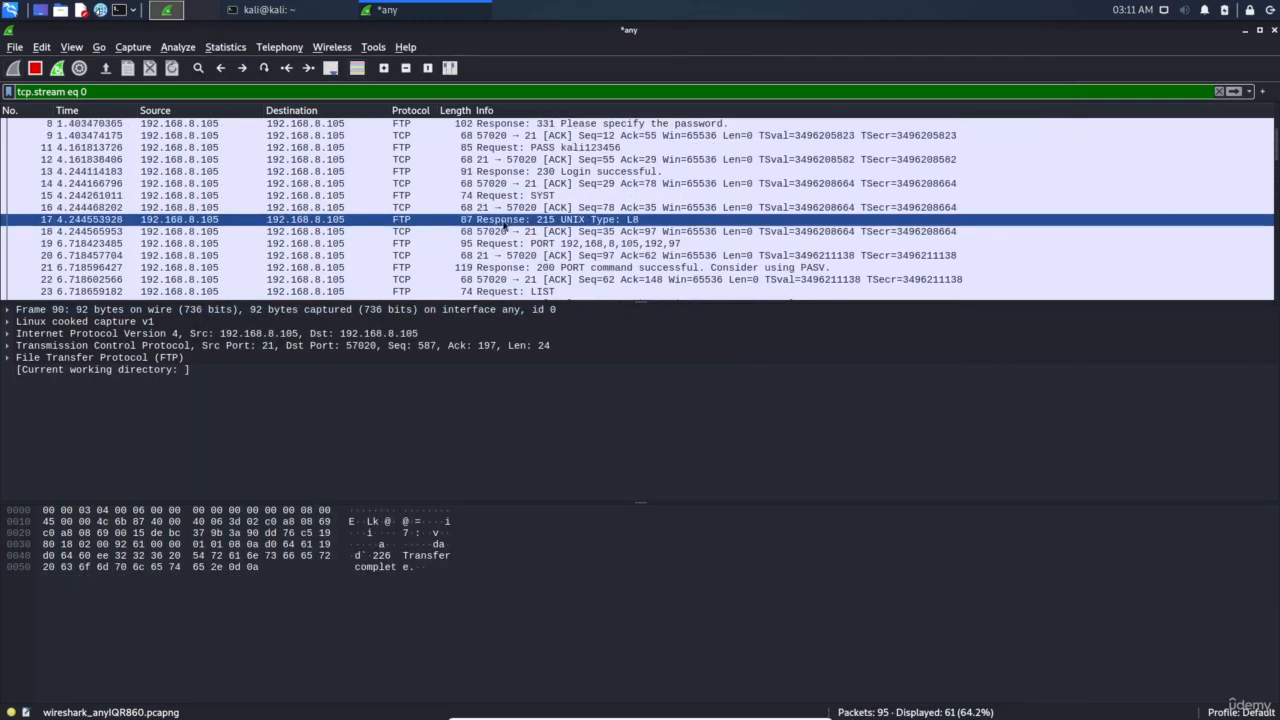
scroll(500, 225, up, 3)
triple_click(285, 91)
text(ftp-data)
key(Return)
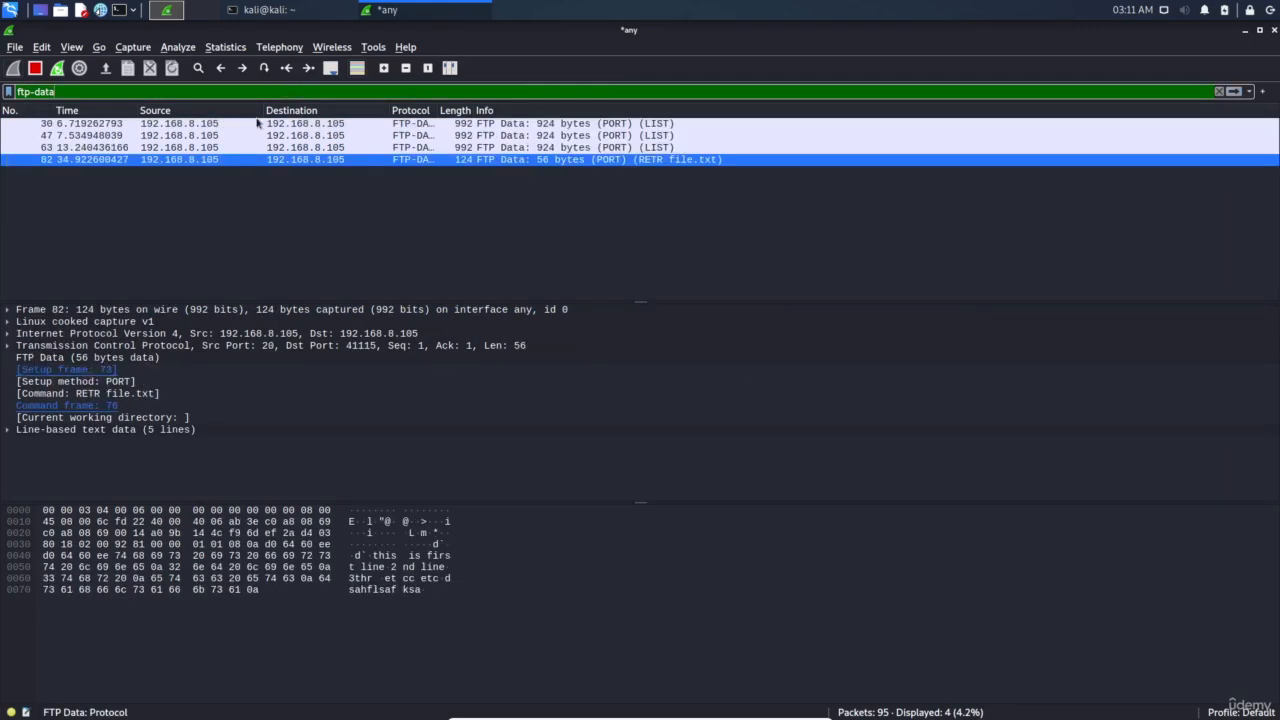
Follow packet 30's TCP stream and select all 14 lines of the directory listing
click(420, 126)
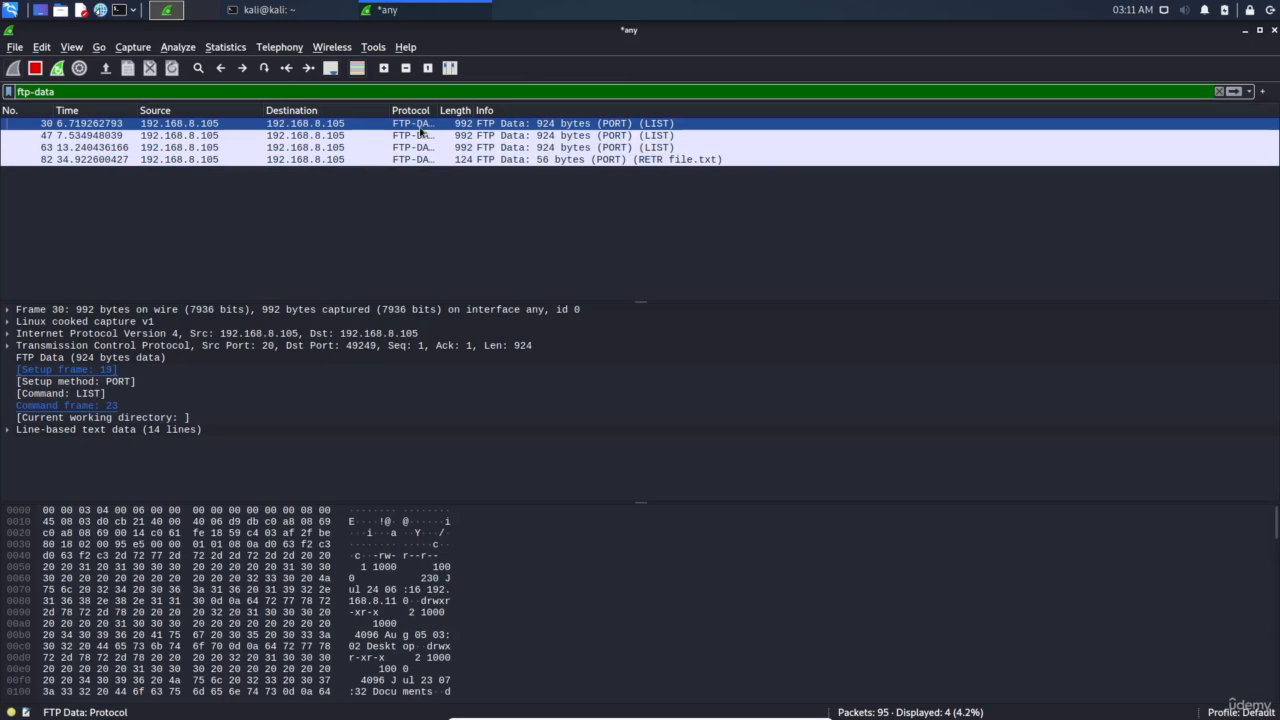
right_click(420, 130)
mouse_move(564, 338)
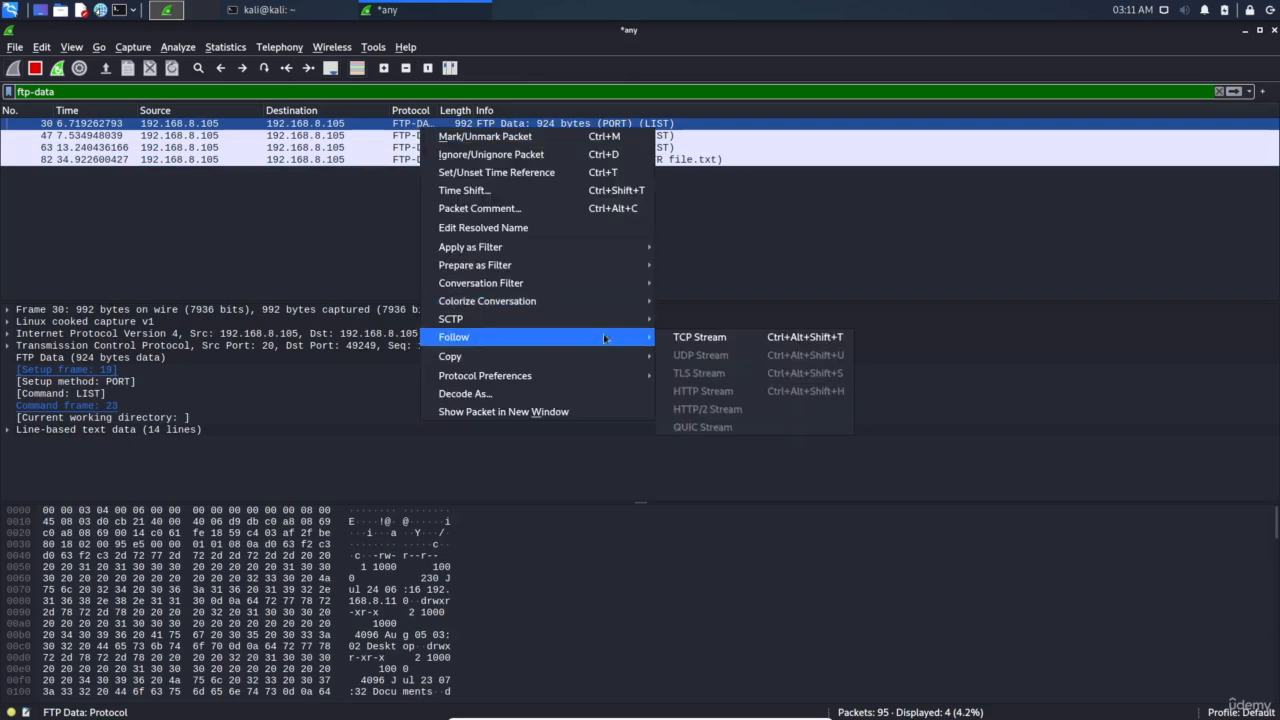
click(700, 337)
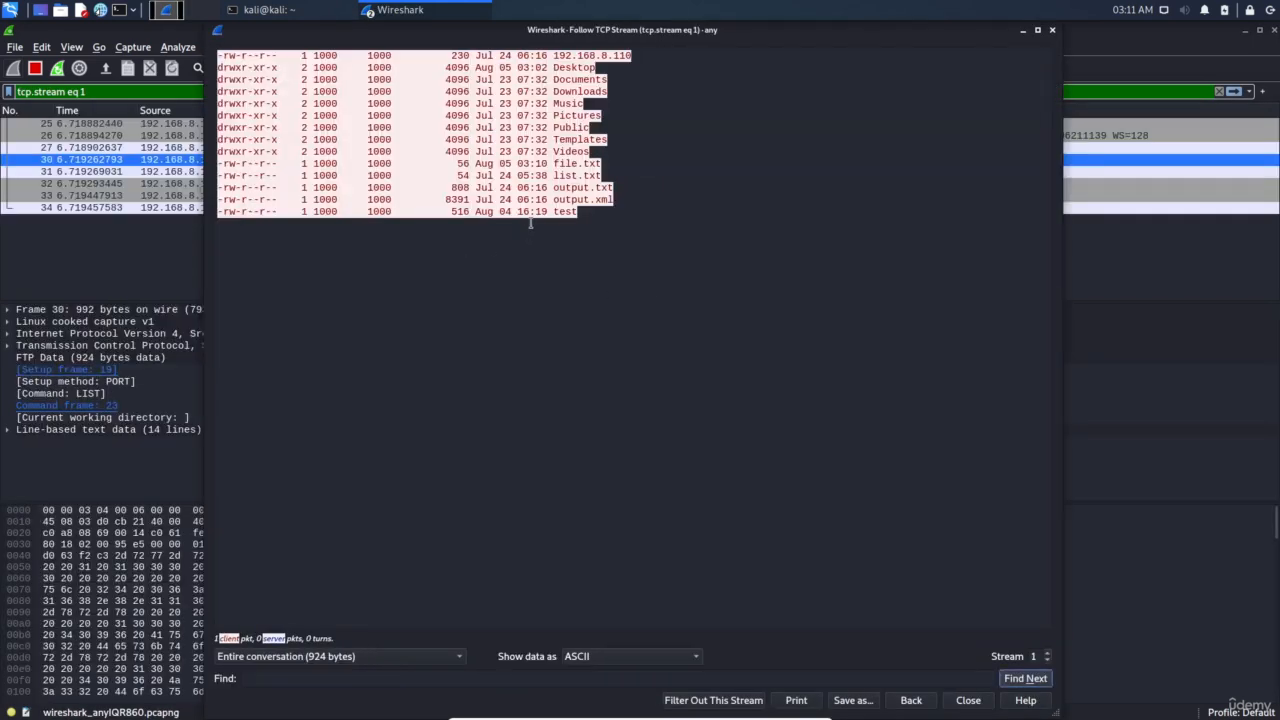
drag(592, 211, 218, 55)
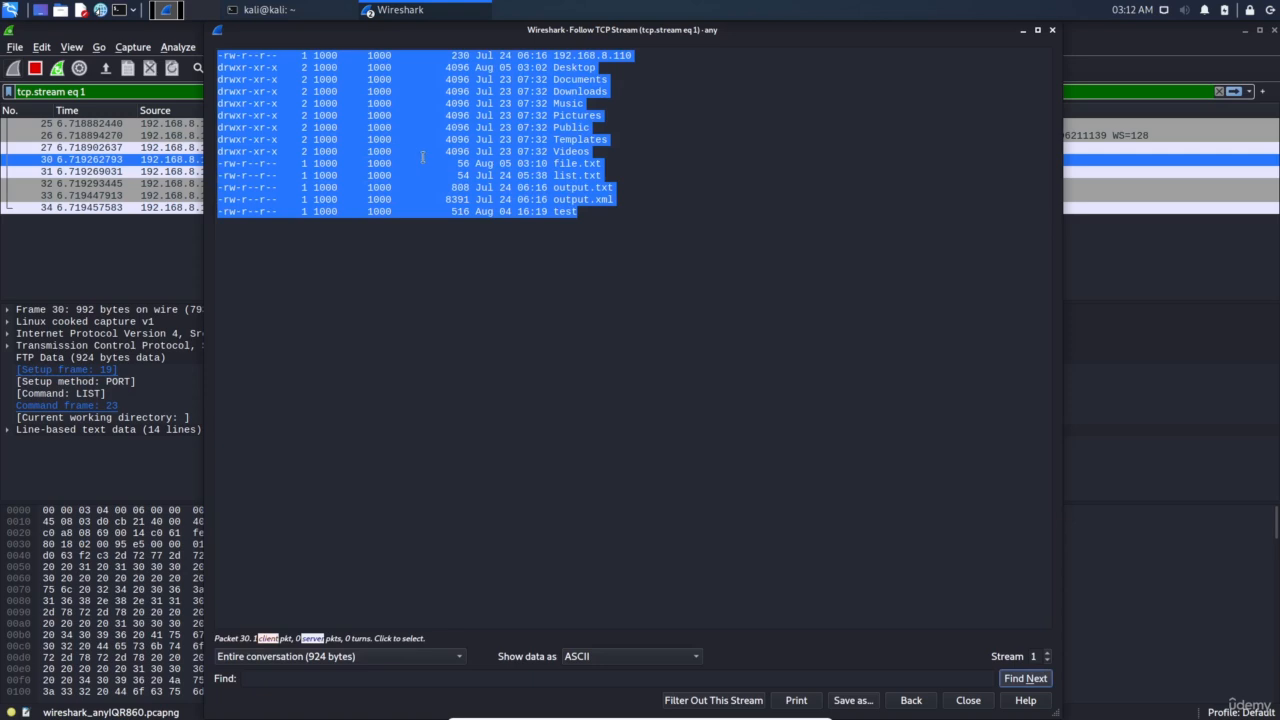
click(548, 190)
drag(584, 211, 215, 55)
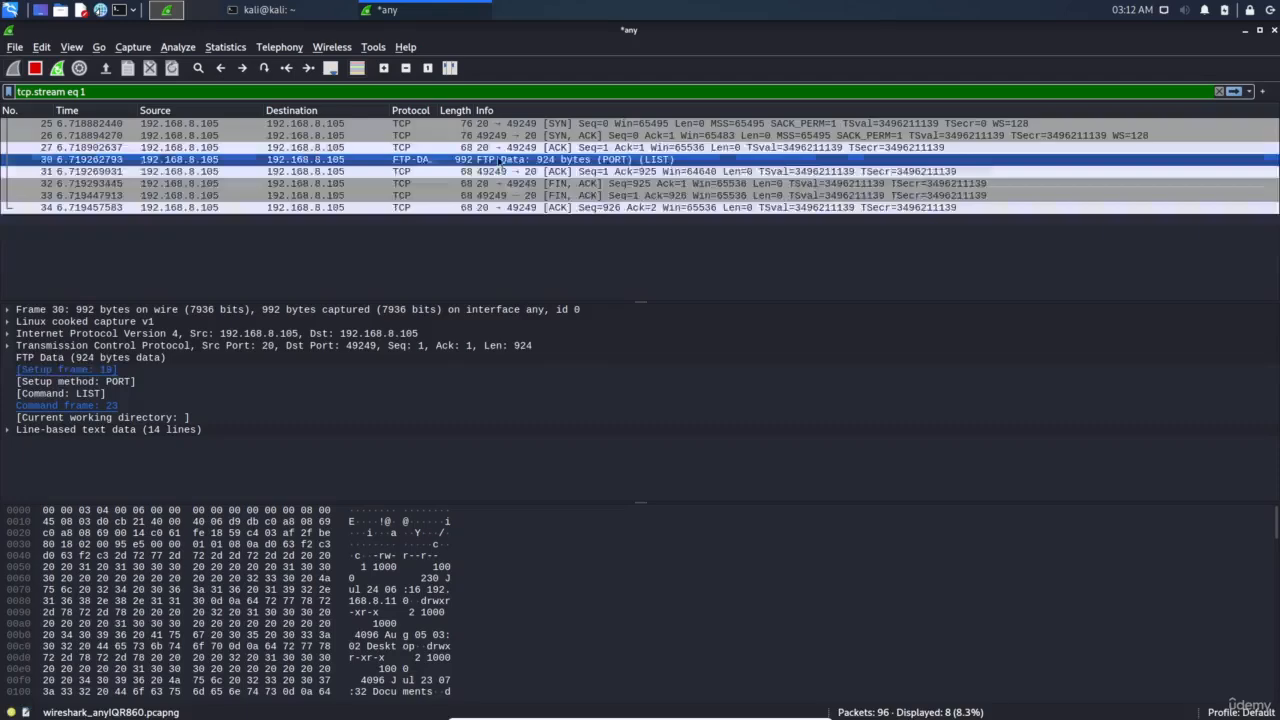
Filter to ftp-data and follow the TCP stream of the file.txt transfer packet
double_click(97, 91)
text(ftp-data)
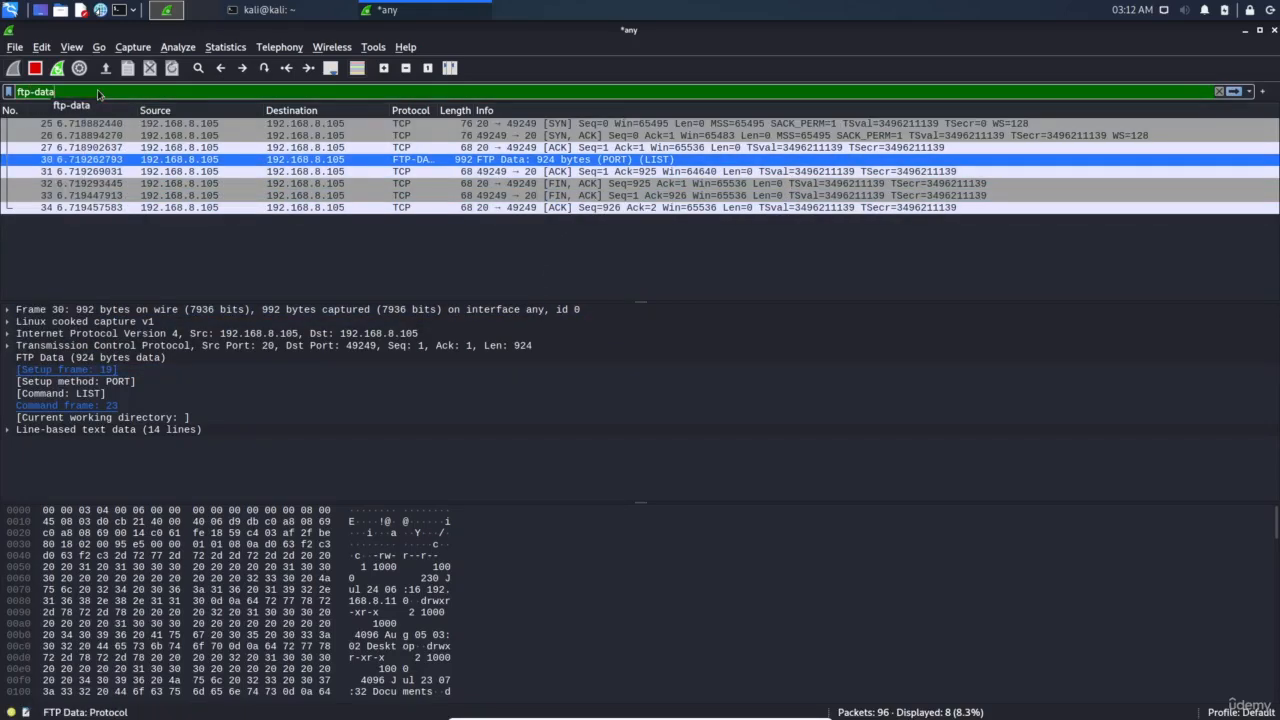
key(Return)
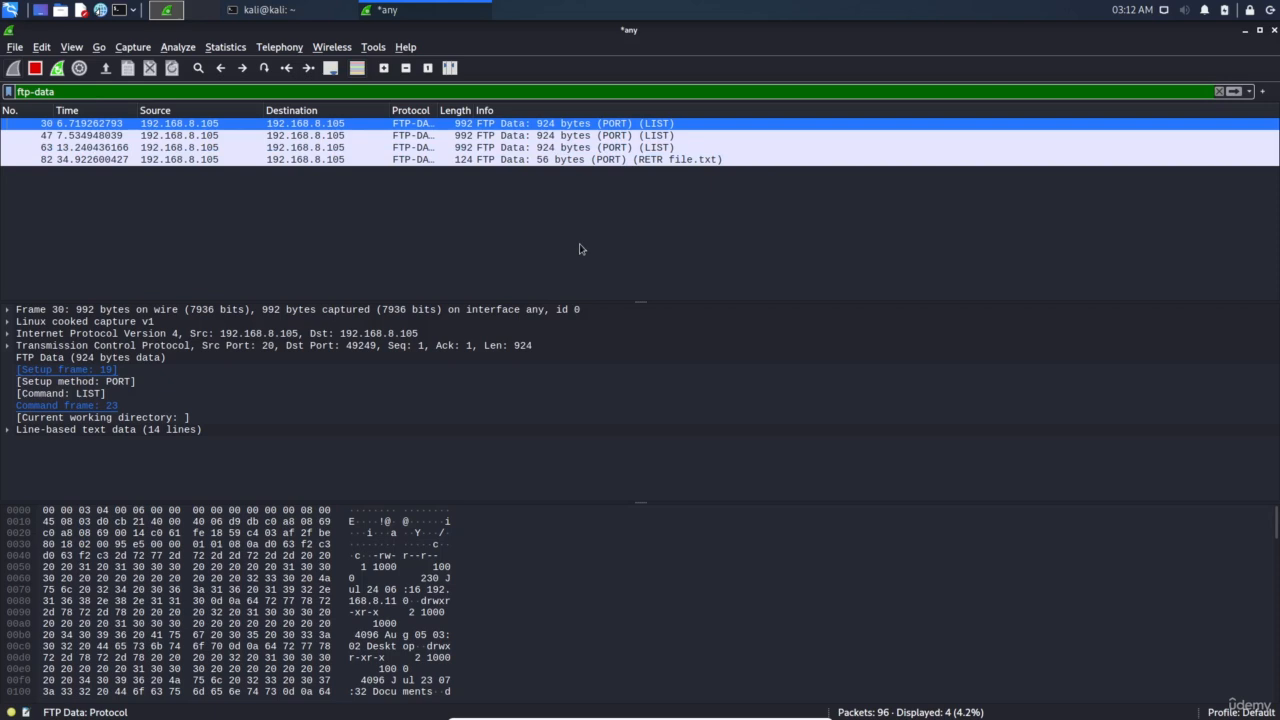
click(635, 137)
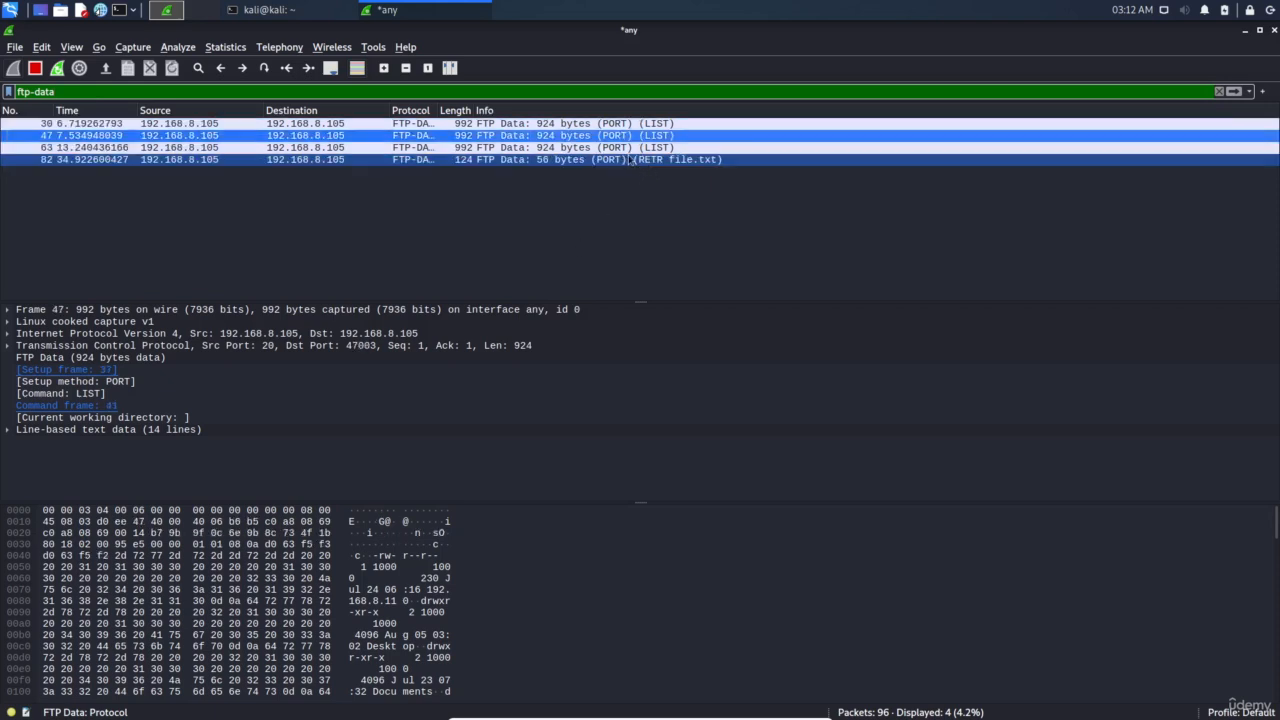
click(475, 161)
right_click(474, 163)
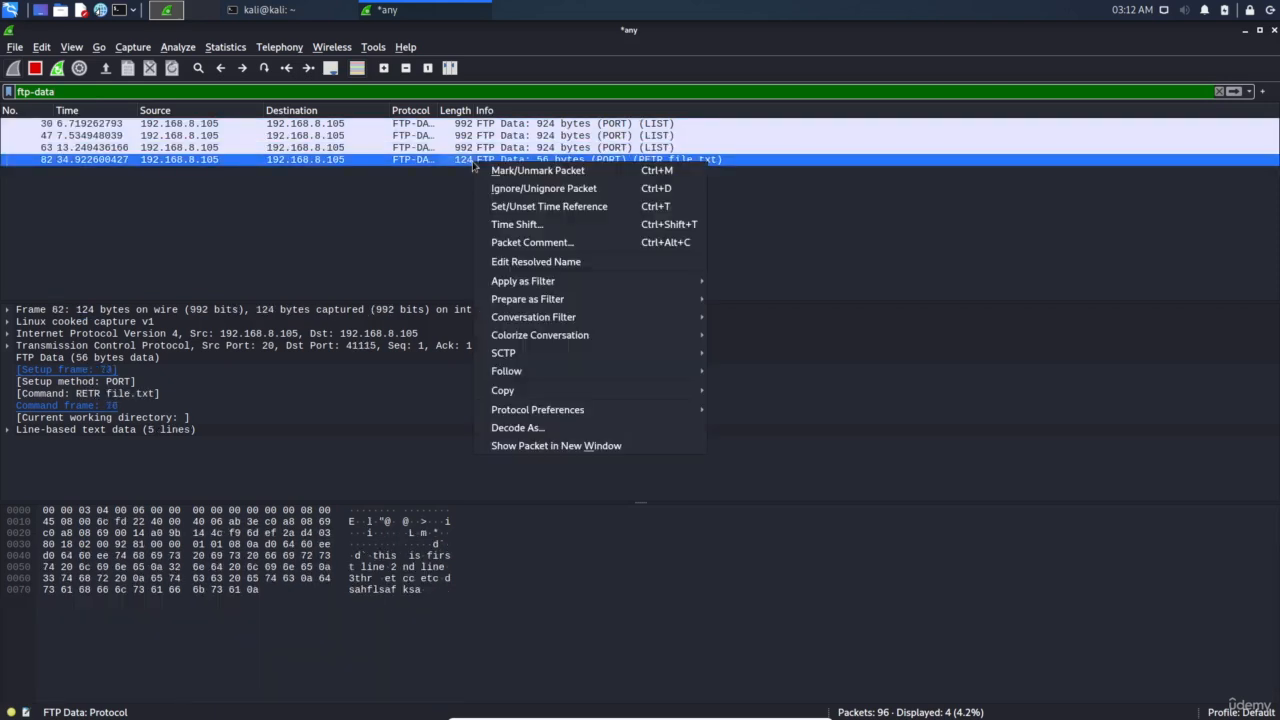
mouse_move(524, 373)
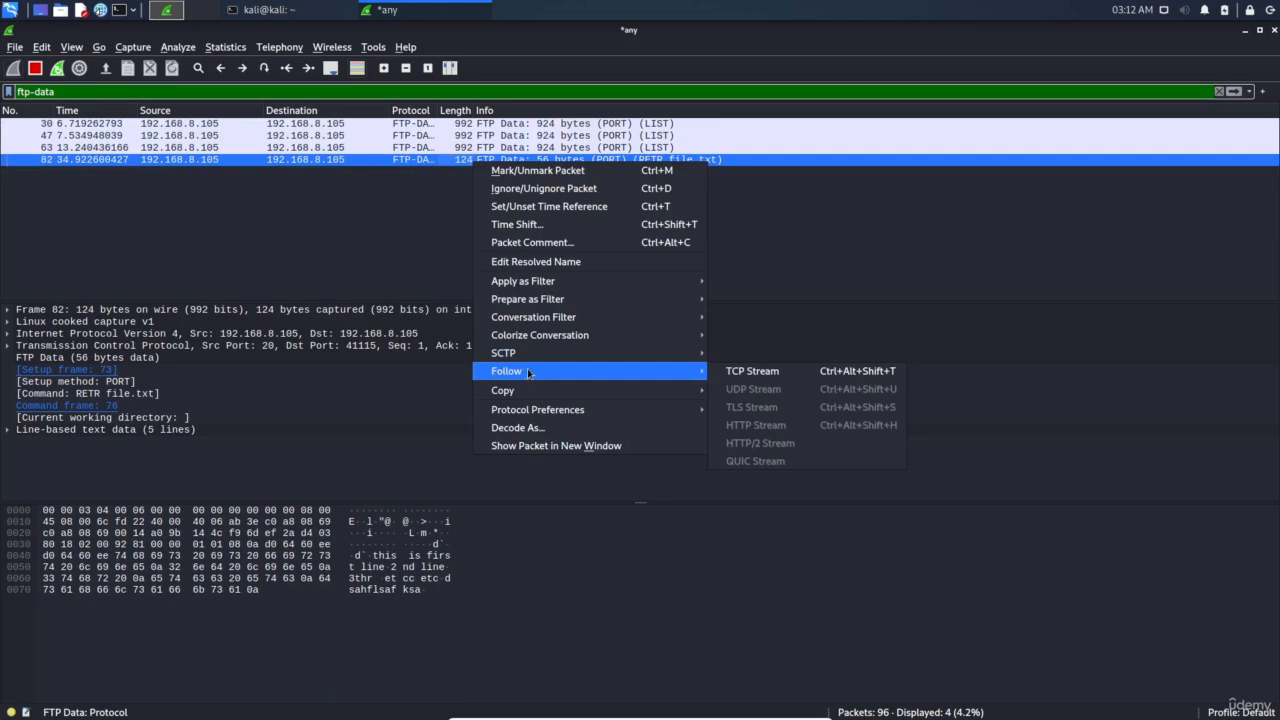
click(752, 371)
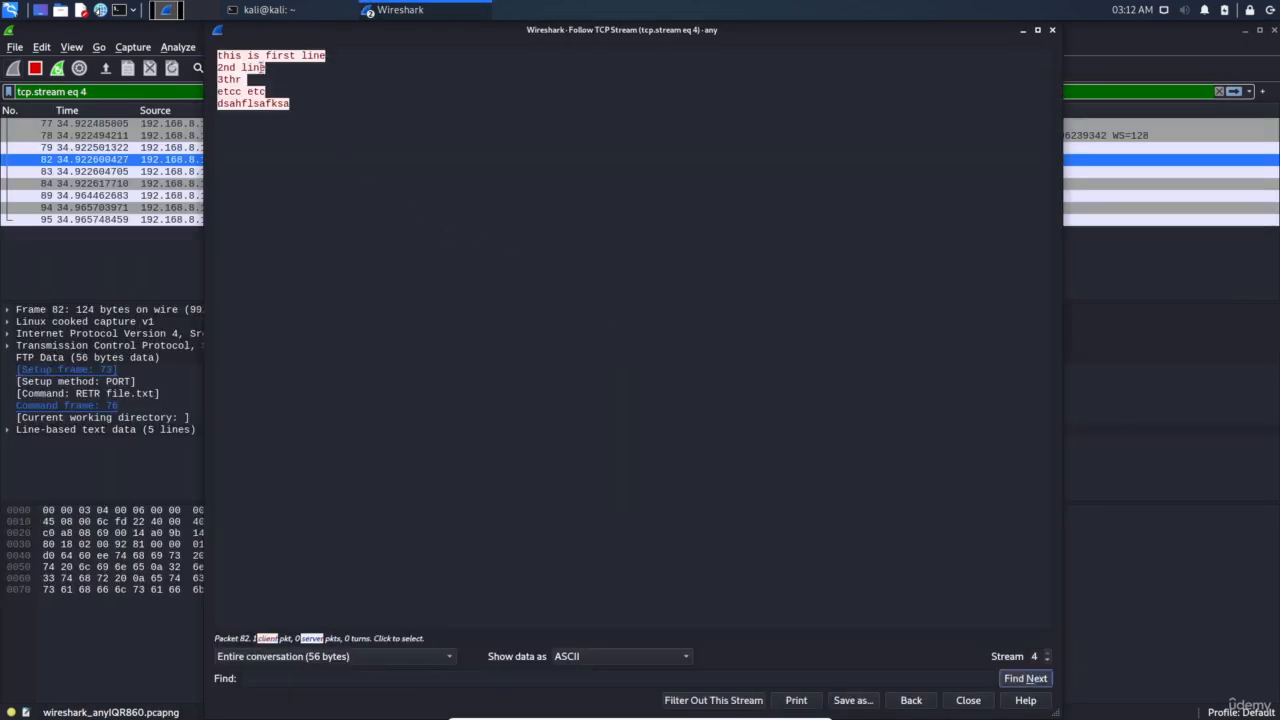
Select the five lines of file.txt's contents in the stream window
drag(217, 56, 325, 53)
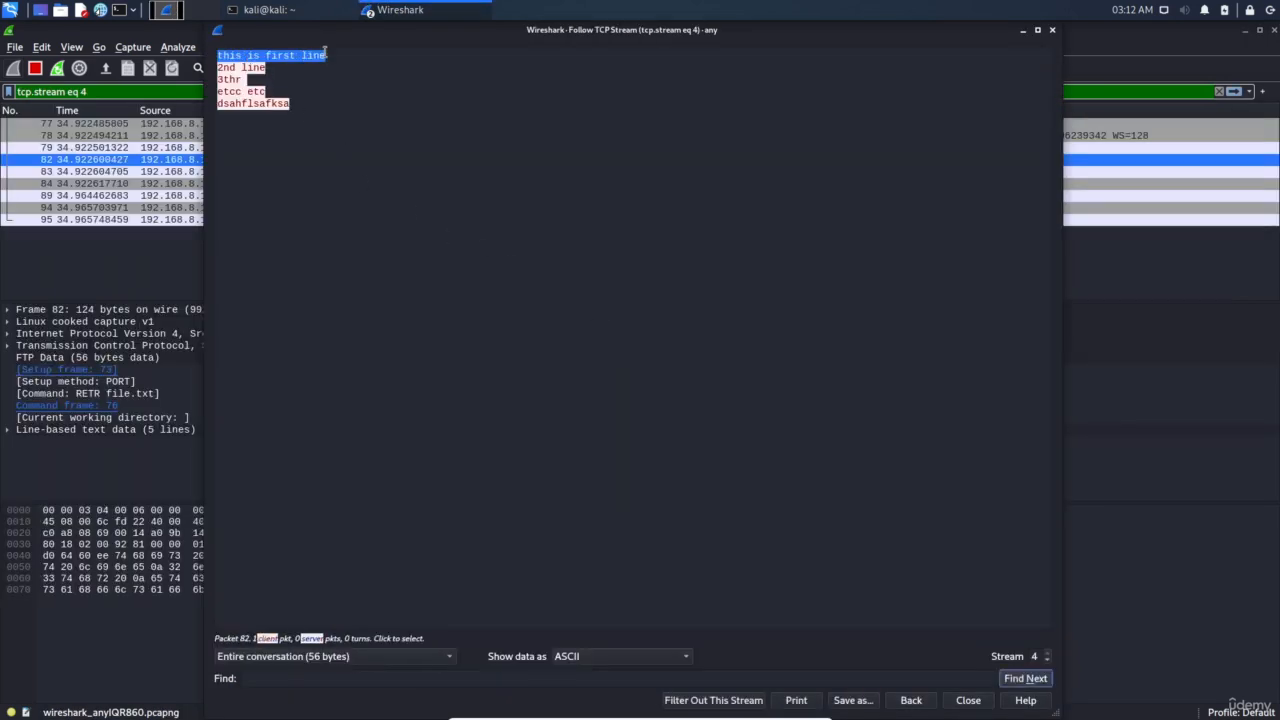
drag(360, 115, 336, 57)
click(320, 118)
click(305, 78)
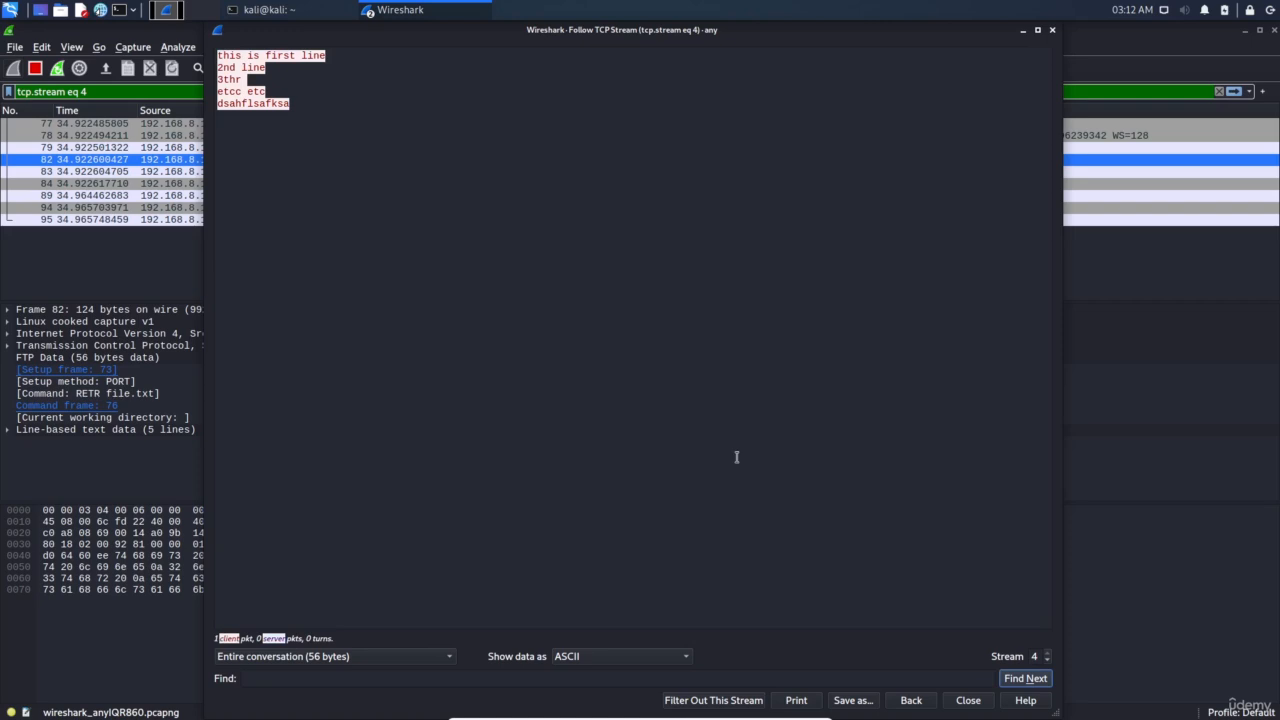
drag(296, 106, 210, 51)
click(333, 129)
Close the stream view, restart capture, clear the tcp.stream eq 4 filter, and launch Firefox
click(968, 700)
key(ctrl+e)
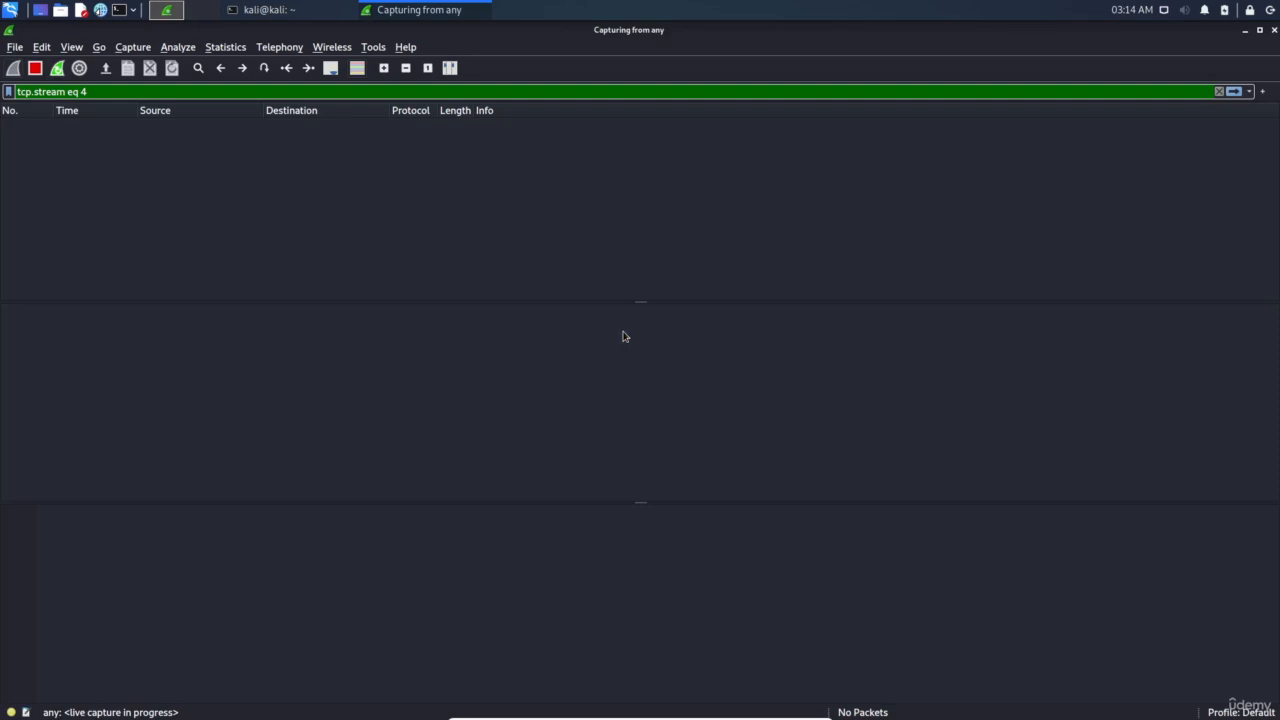
key(ctrl+a)
key(BackSpace)
key(Return)
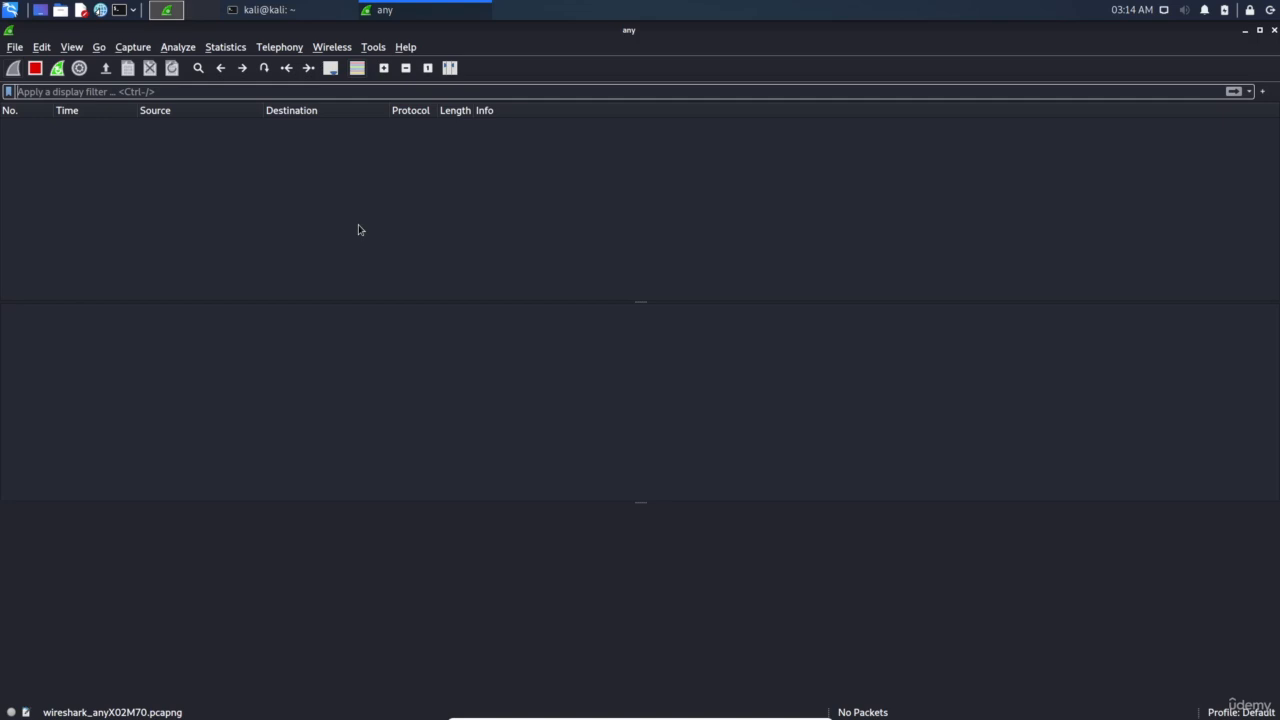
click(100, 11)
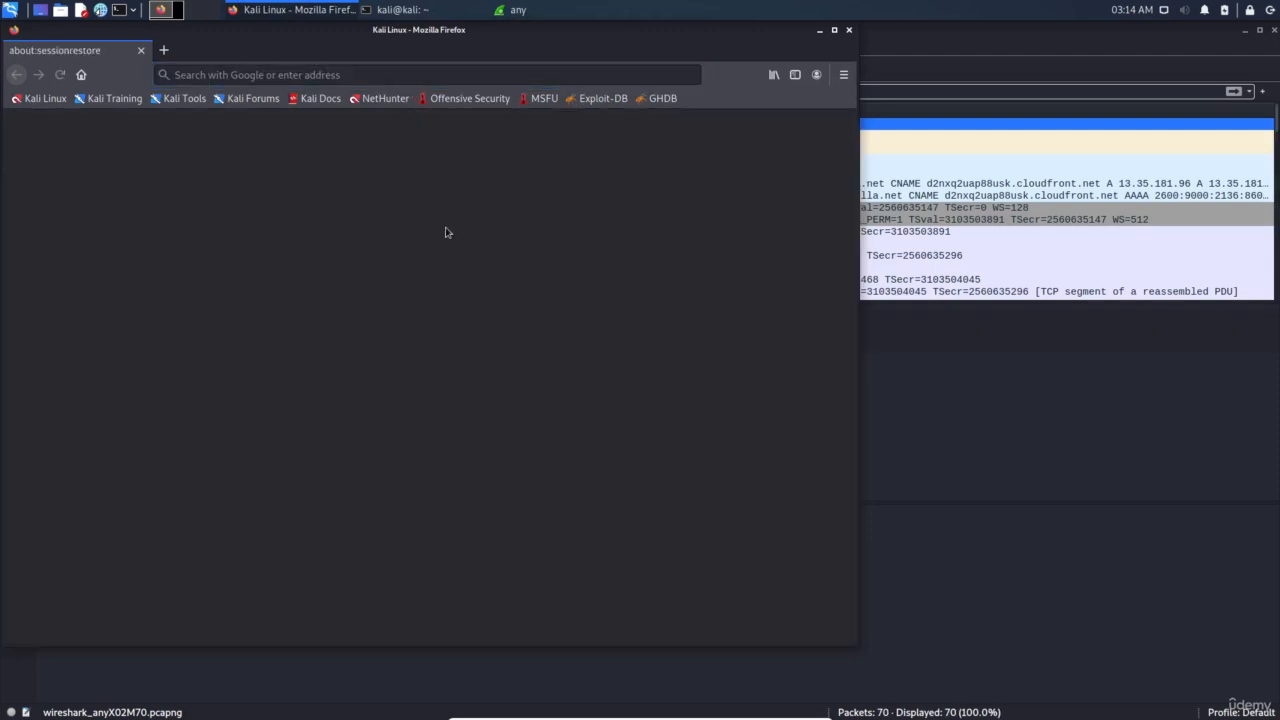
Load the techpanda.org site in Firefox's address bar
click(355, 74)
text(techpanda.org/)
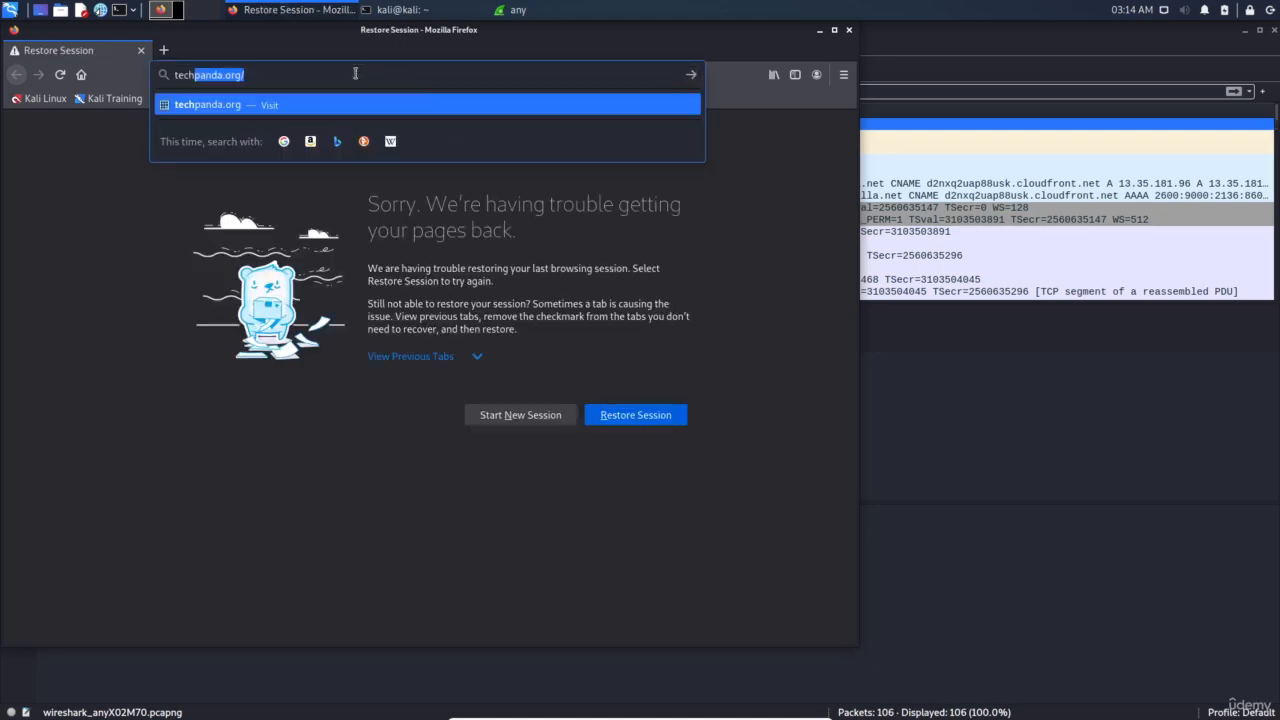
key(Return)
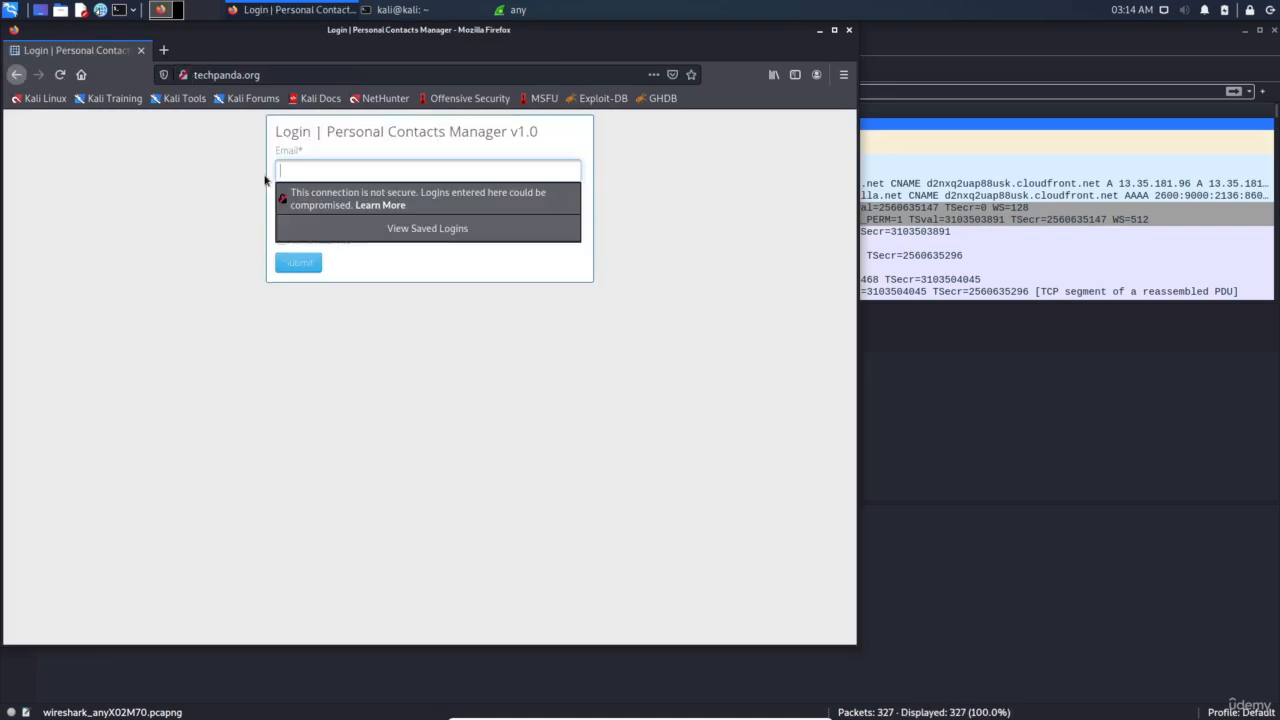
Sign in with the email and password, decline saving the login, and return to Wireshark
text(admin)
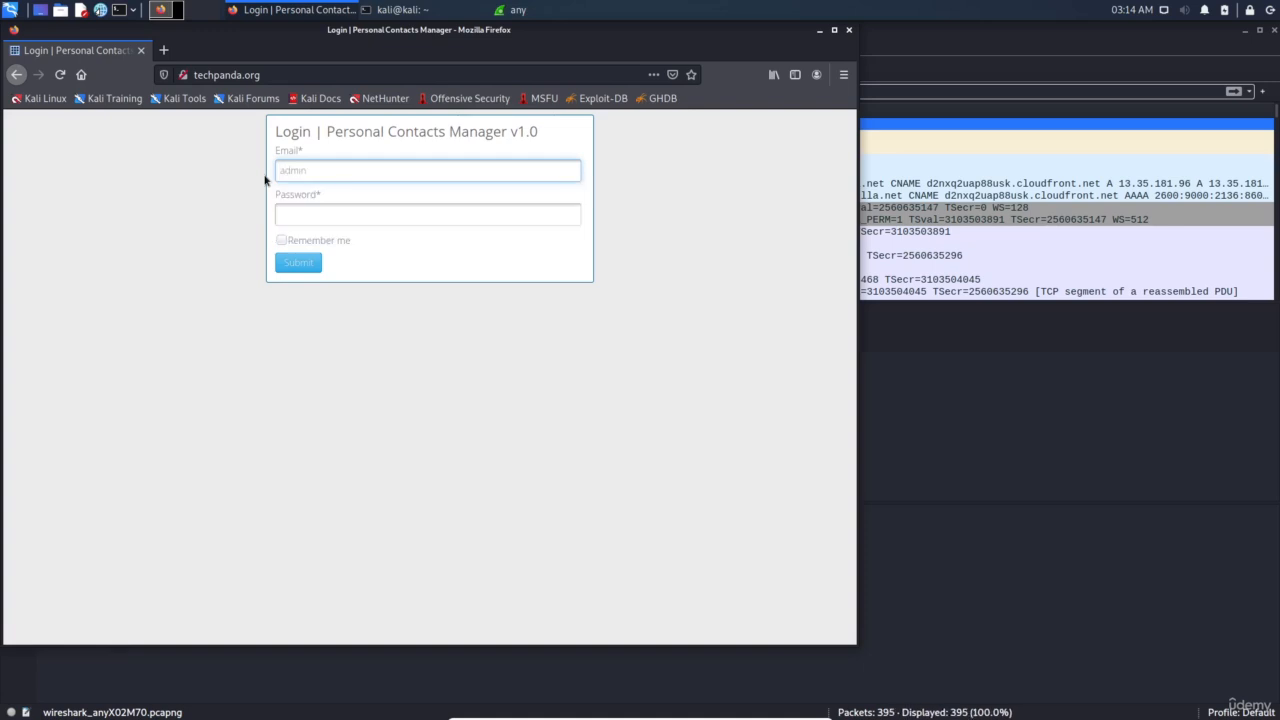
text(@google.co)
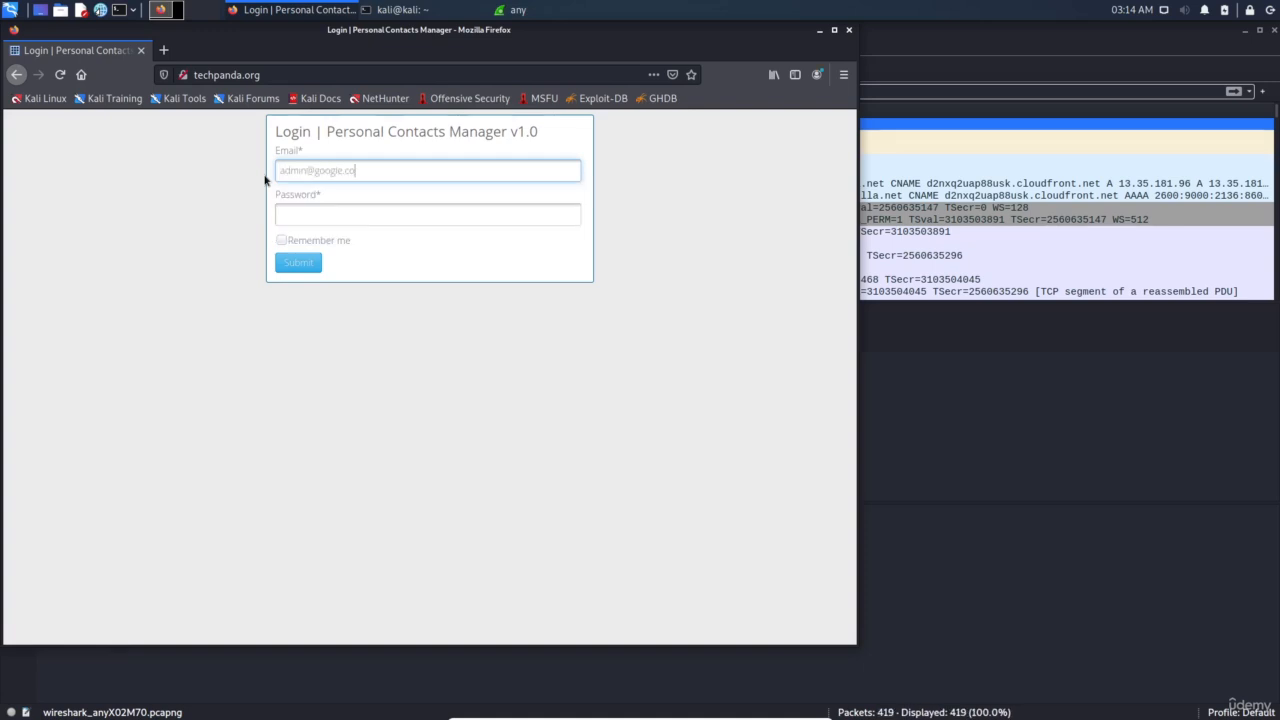
text(m)
key(Tab)
text(password12)
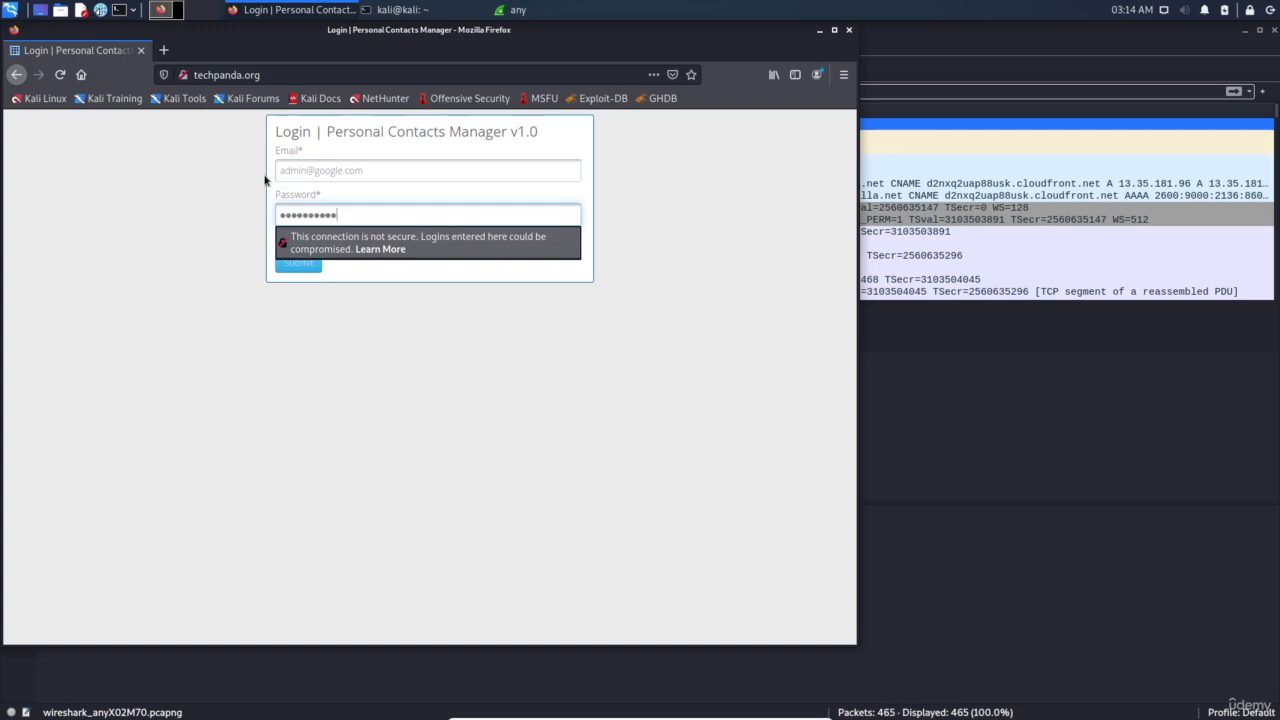
key(Return)
click(266, 213)
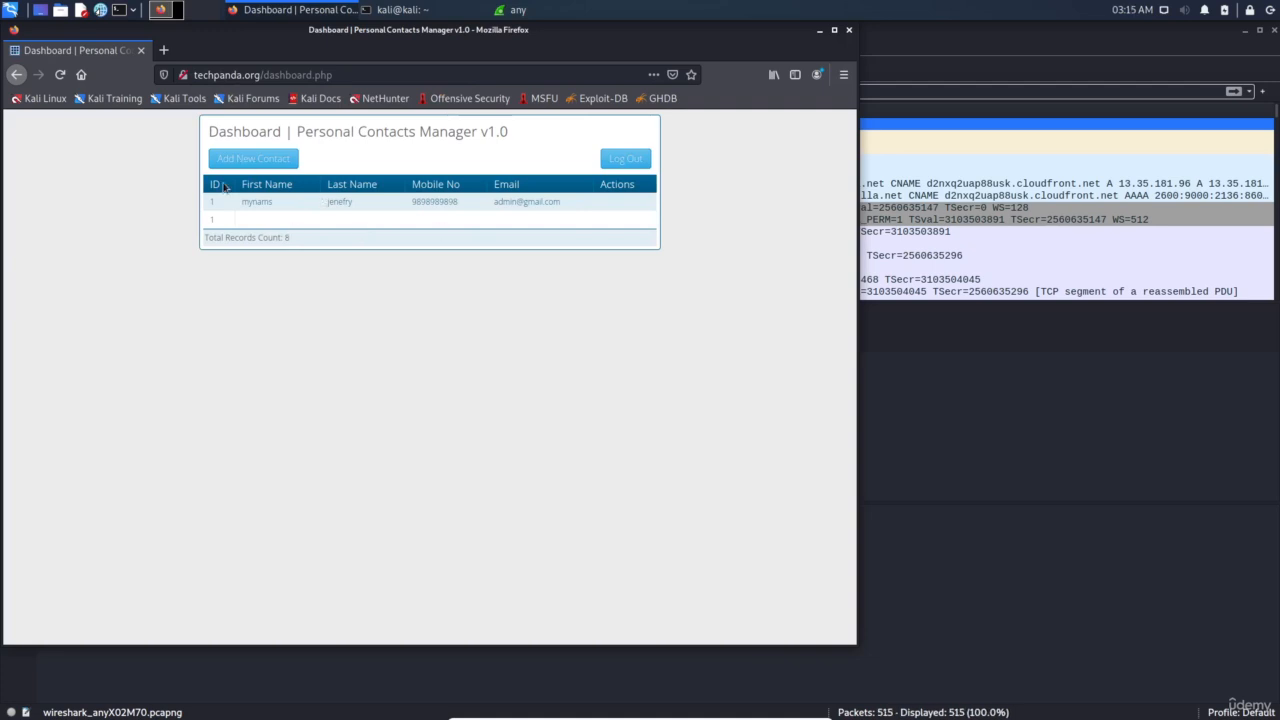
key(alt+Tab)
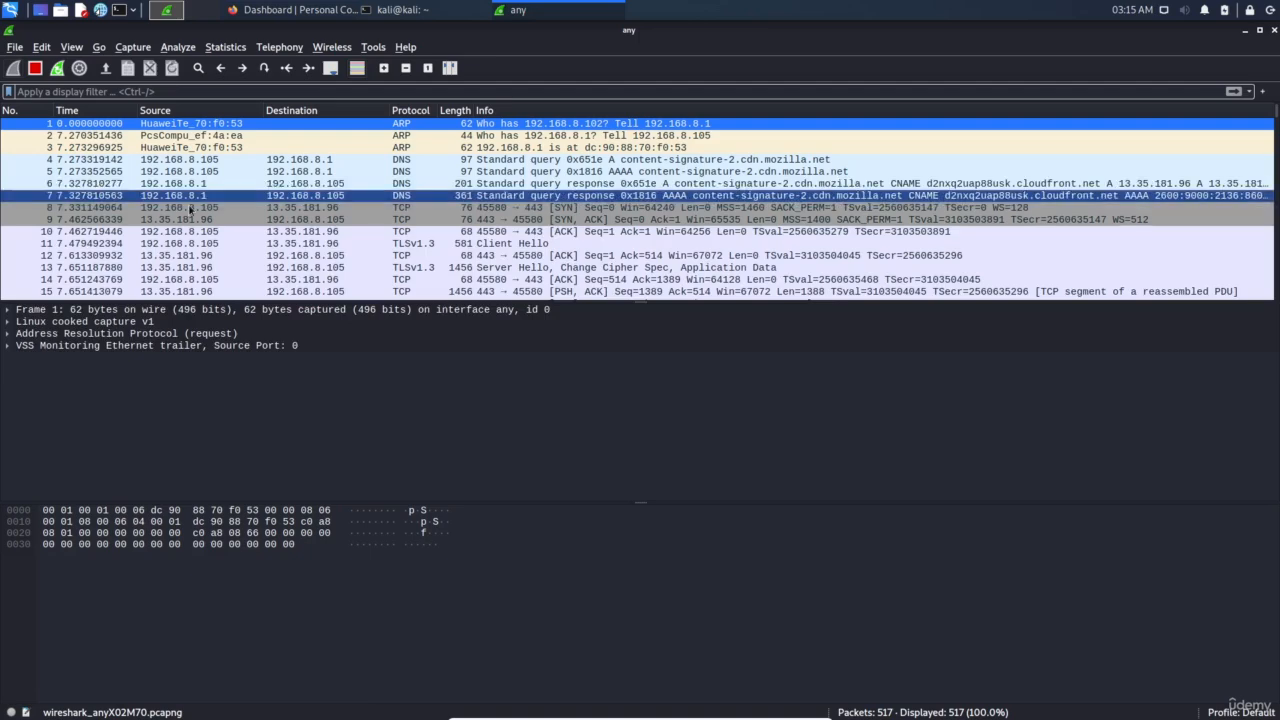
Apply the http display filter to the packet list
click(212, 92)
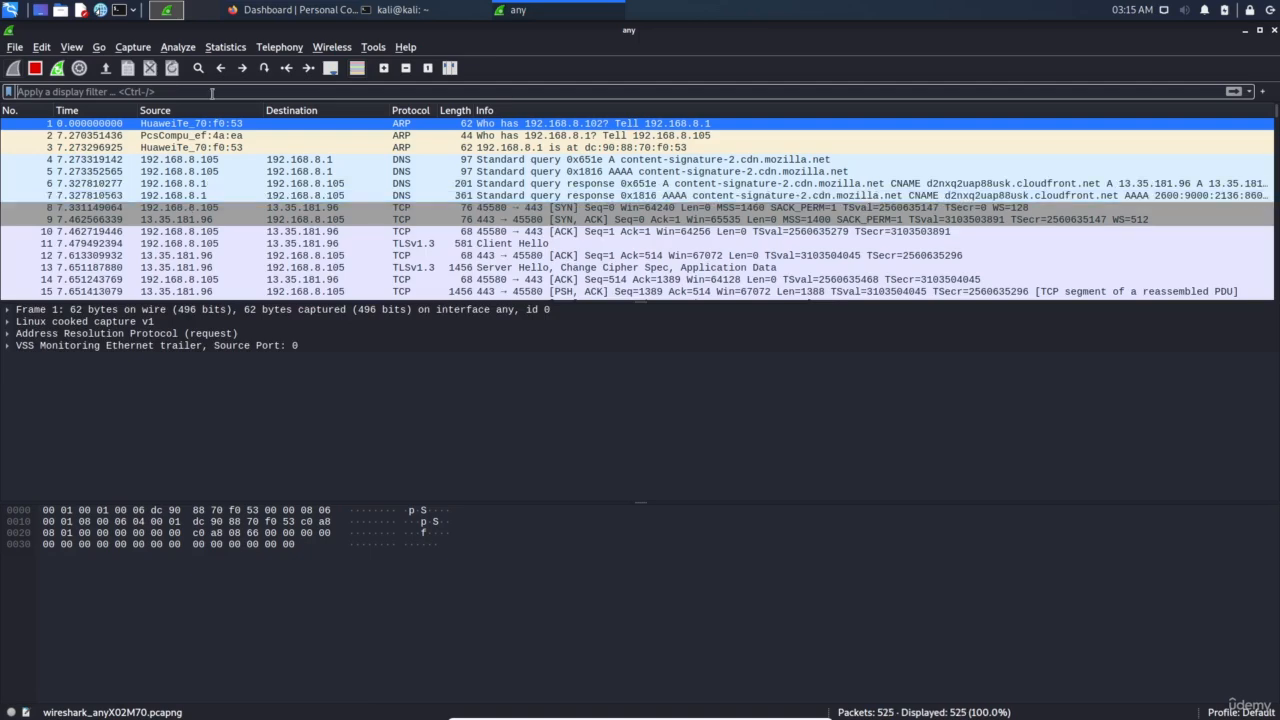
text(http)
key(Return)
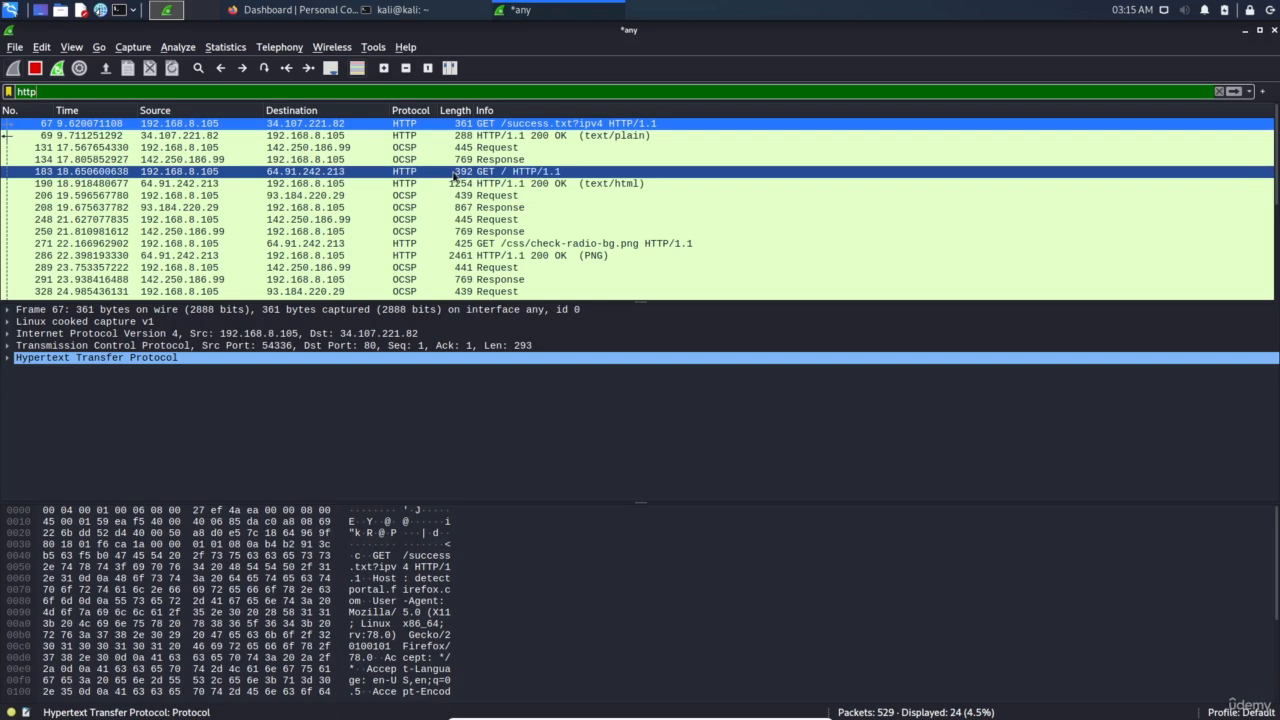
scroll(376, 171, down, 3)
scroll(376, 171, up, 3)
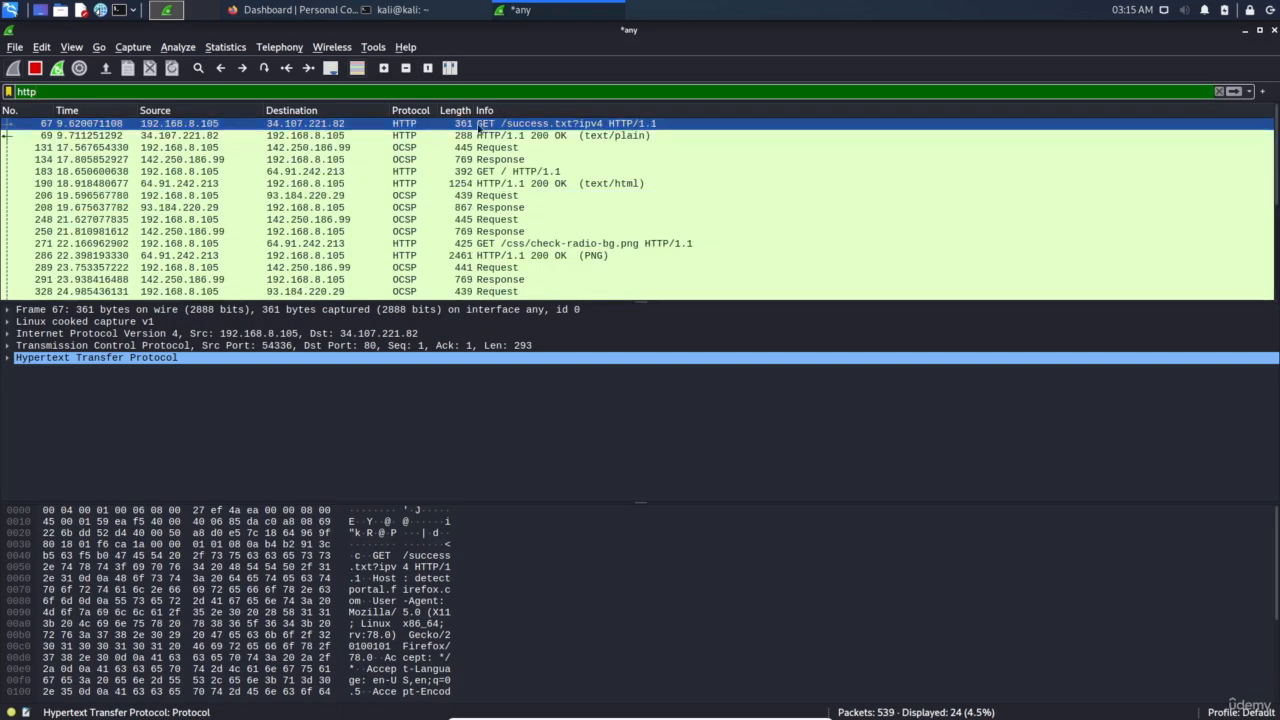
scroll(513, 262, down, 3)
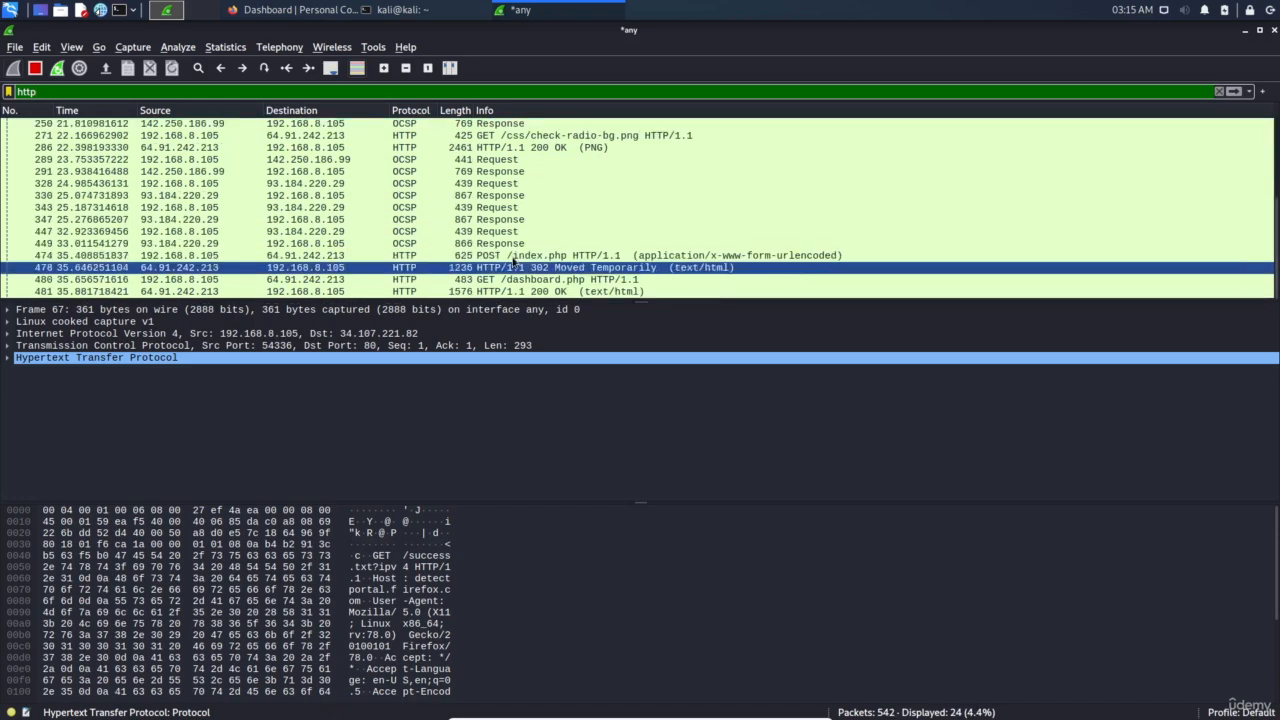
Select the POST /index.php packet and expand HTTP and HTML Form URL Encoded to the password field
click(510, 256)
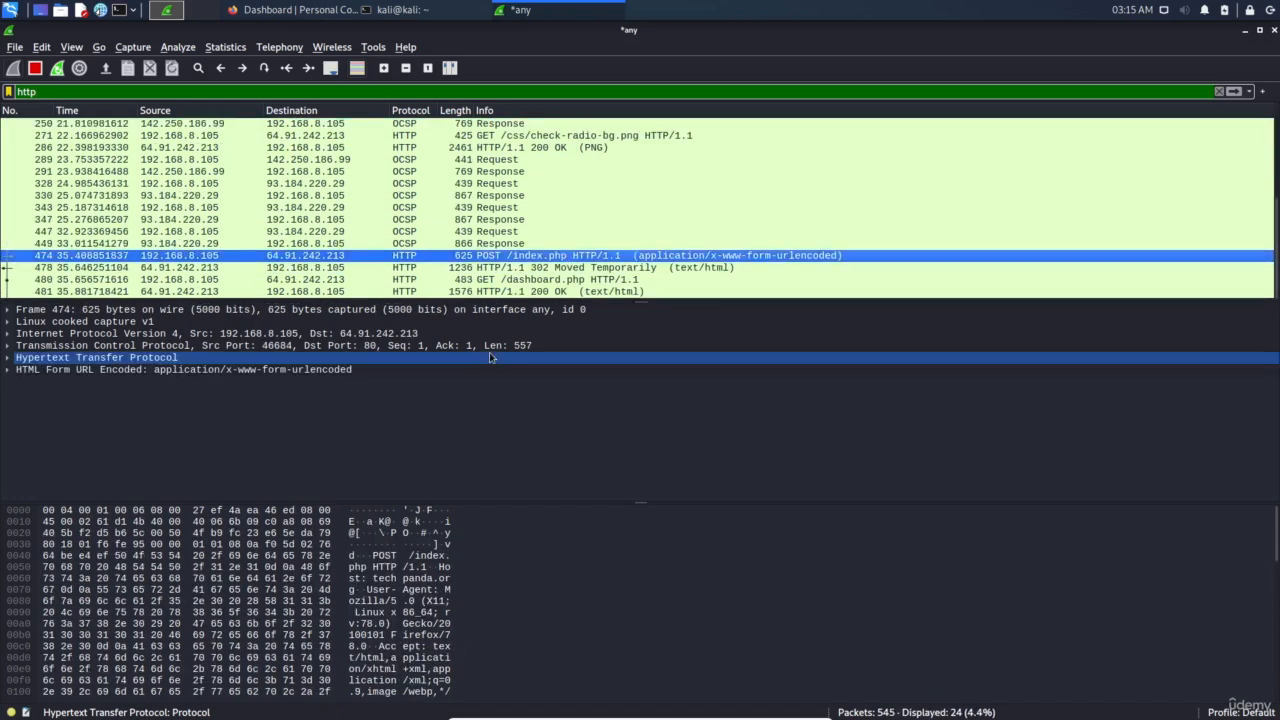
click(8, 358)
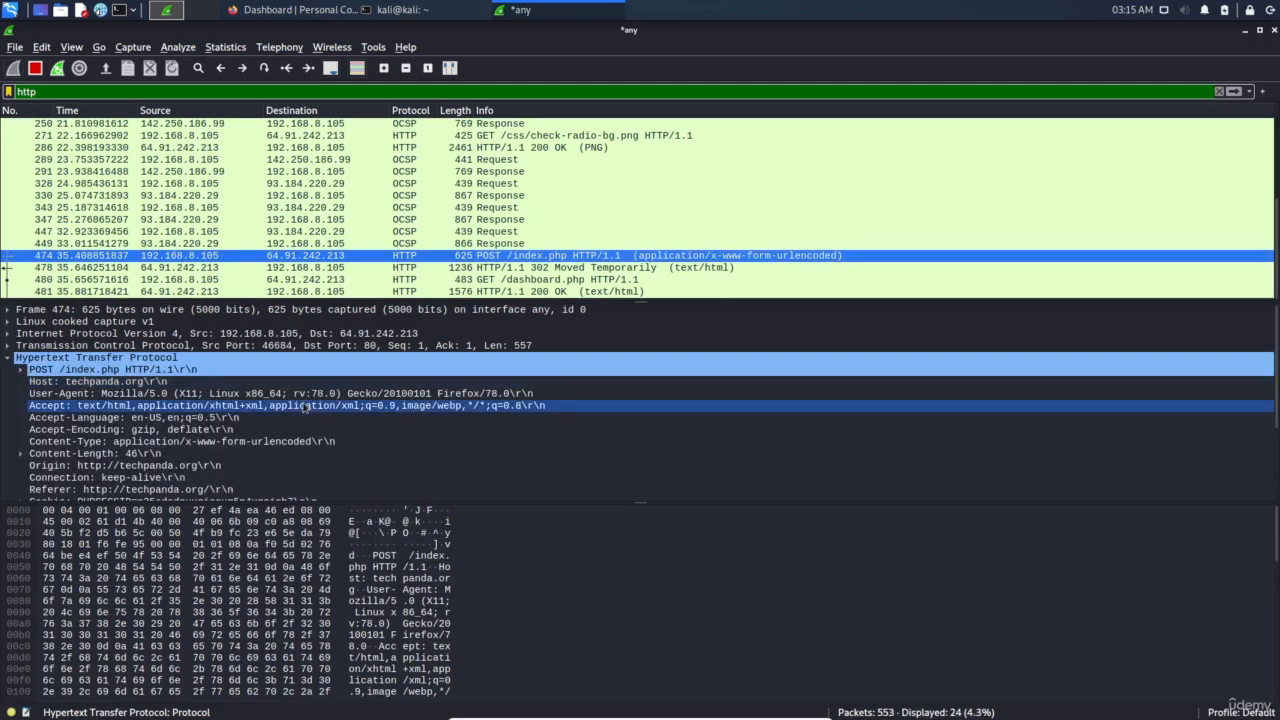
scroll(298, 410, down, 2)
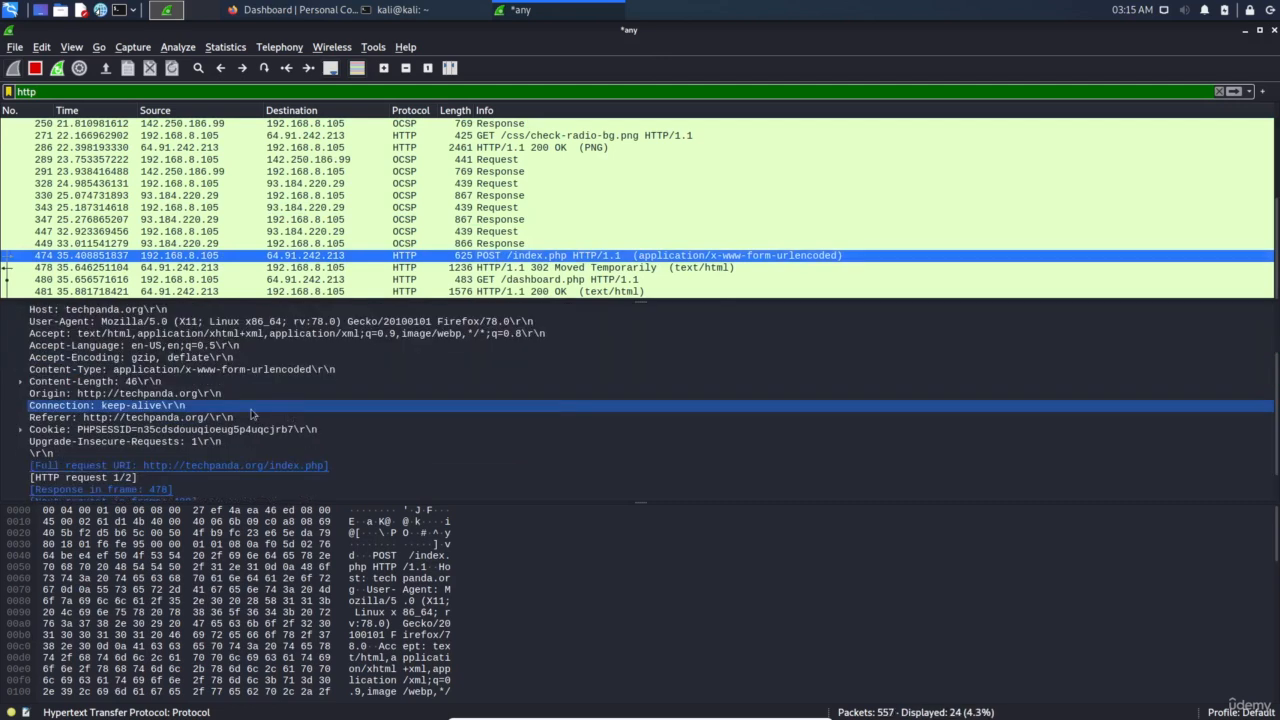
scroll(294, 414, down, 1)
double_click(120, 490)
scroll(224, 423, down, 1)
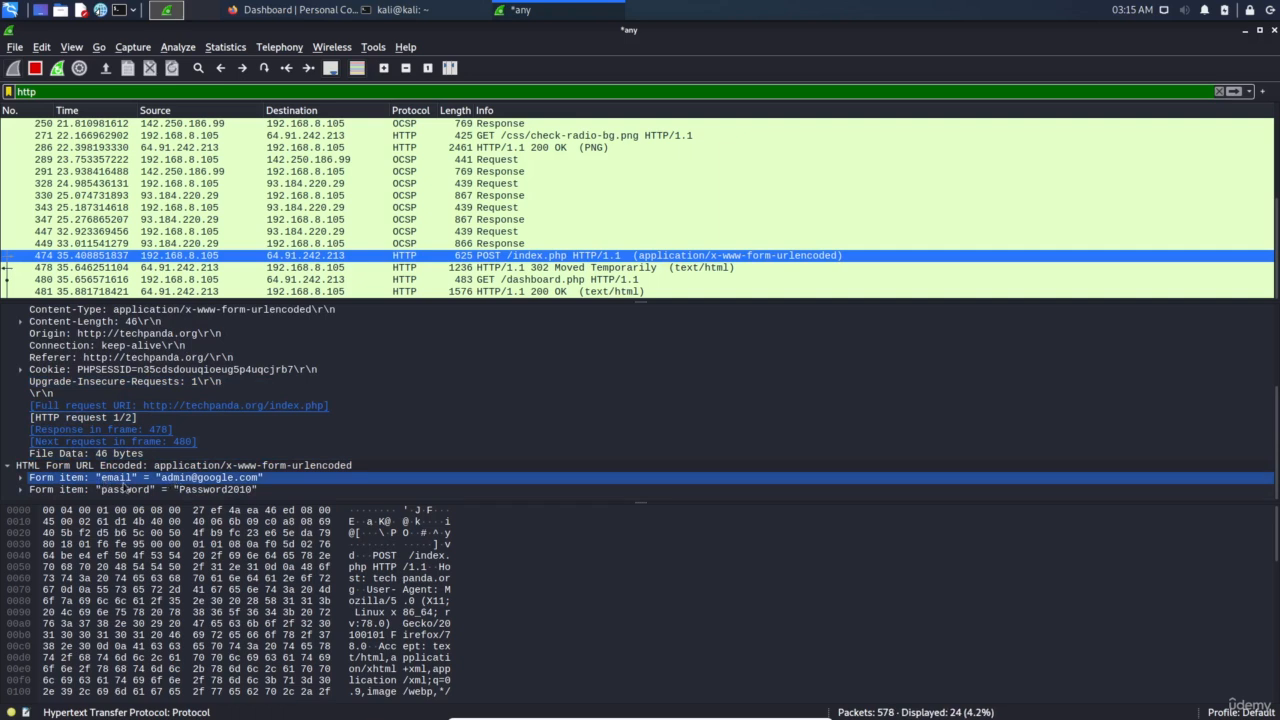
click(125, 489)
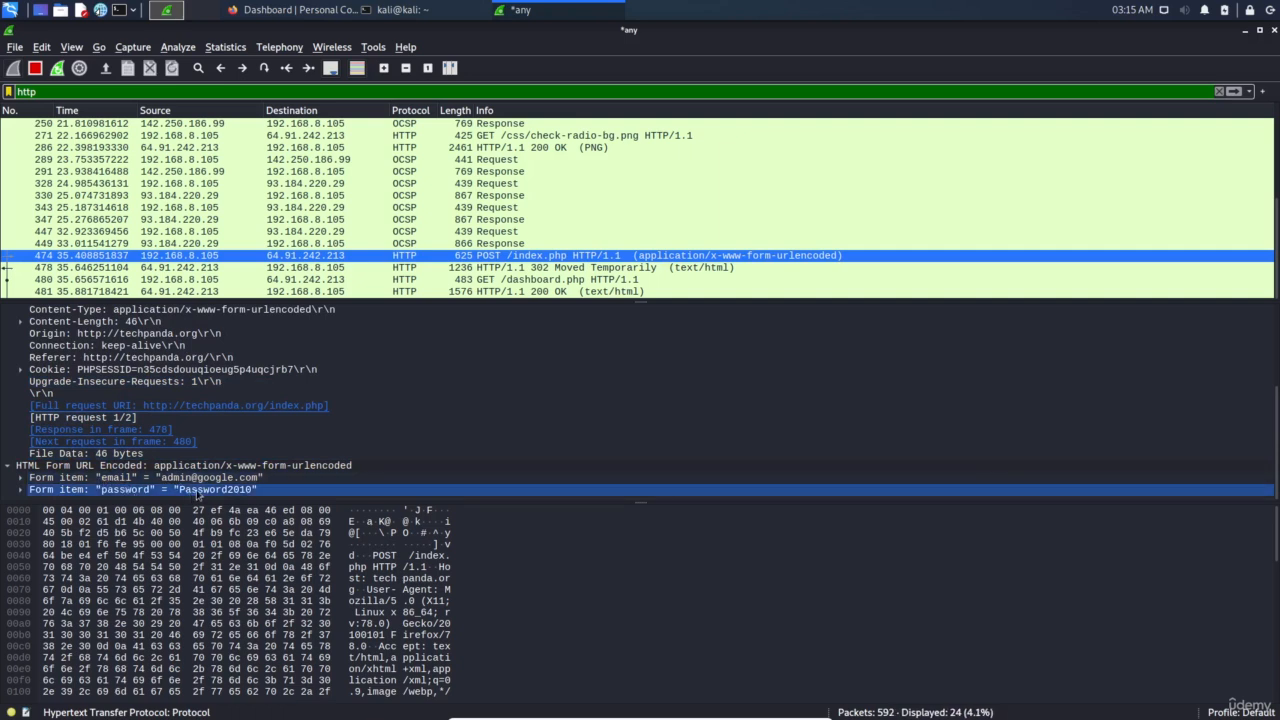
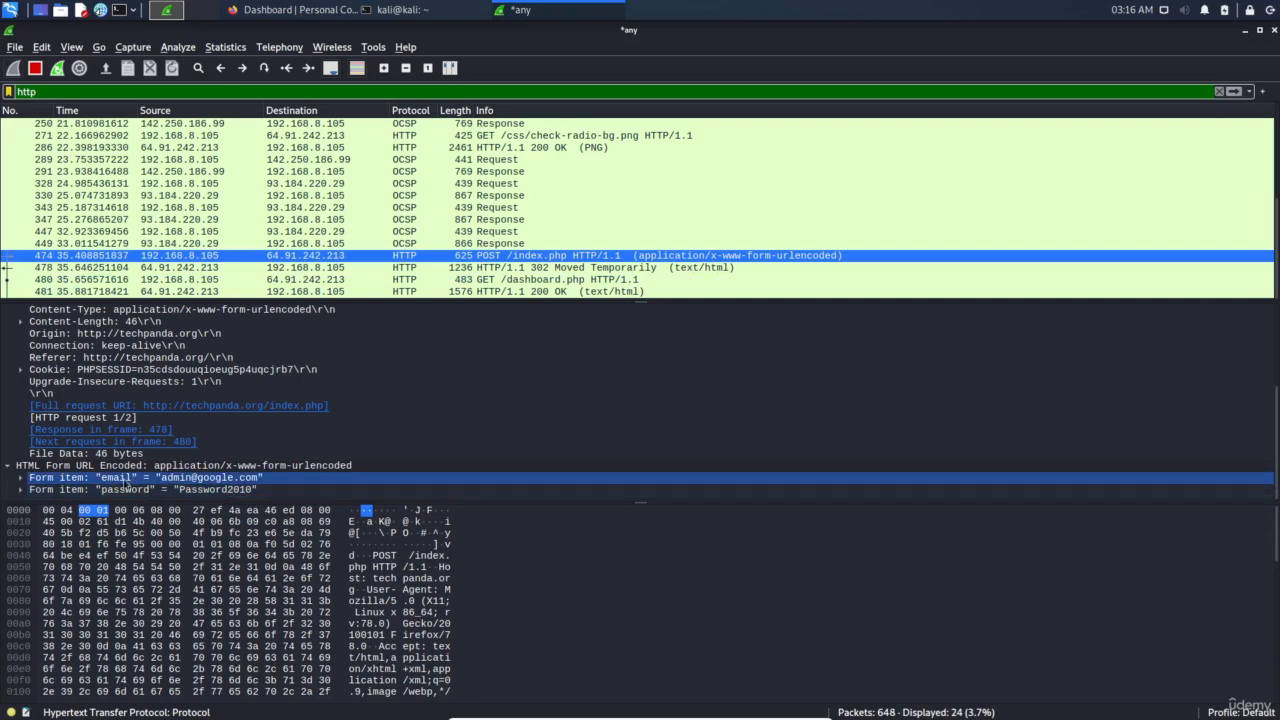
Select the password and email form fields in POST /index.php to show the plaintext login credentials
click(128, 490)
click(215, 481)
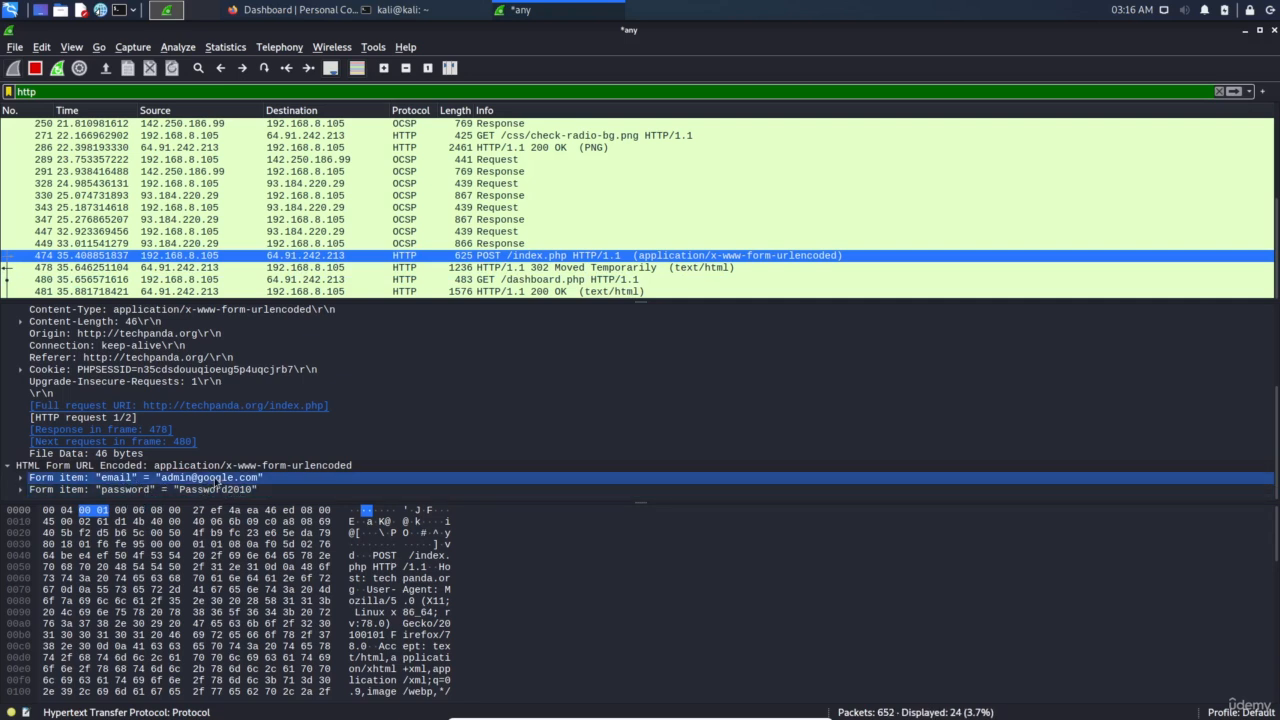
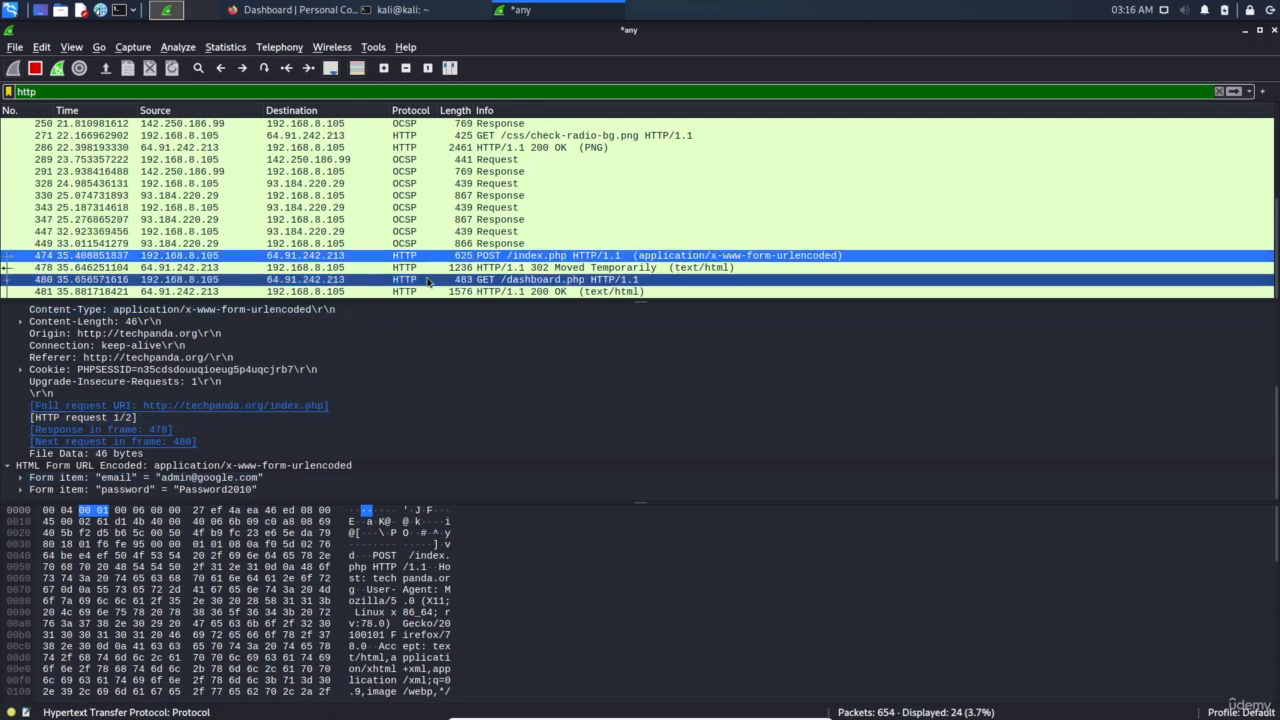
Restart the Wireshark live capture on the any interface with the http filter, then return to the techpanda Firefox dashboard
key(ctrl+r)
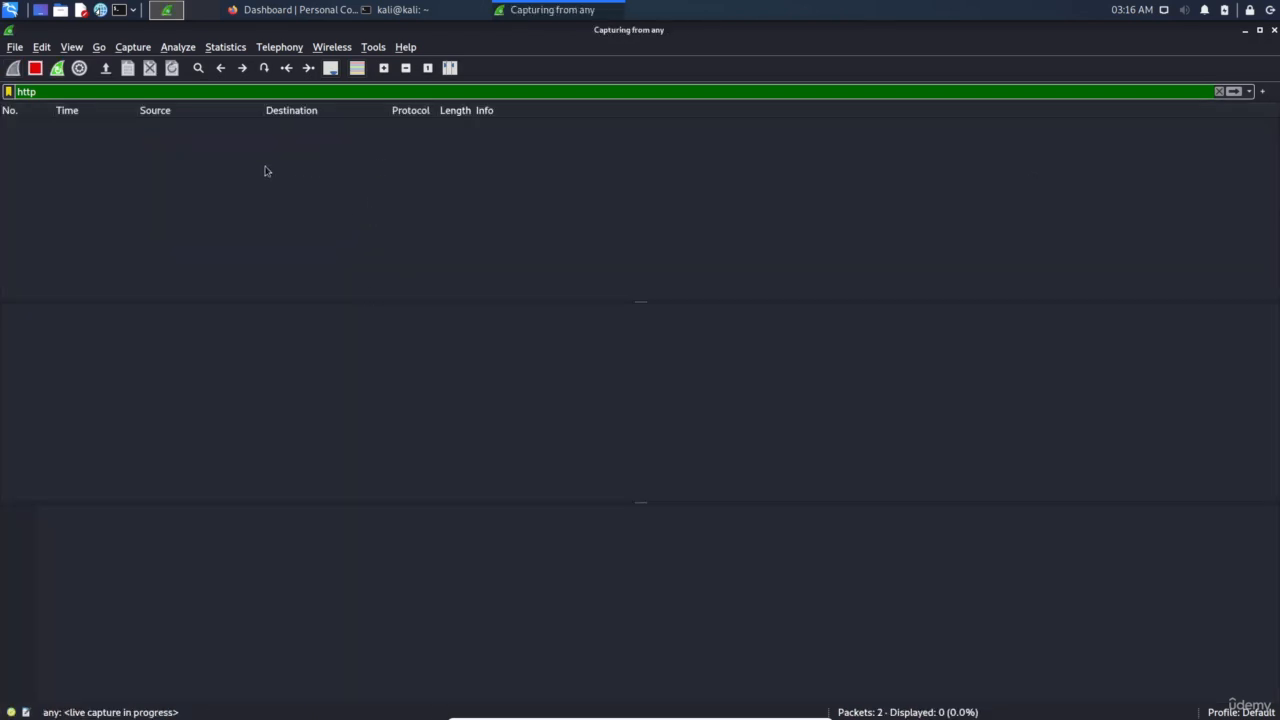
click(313, 15)
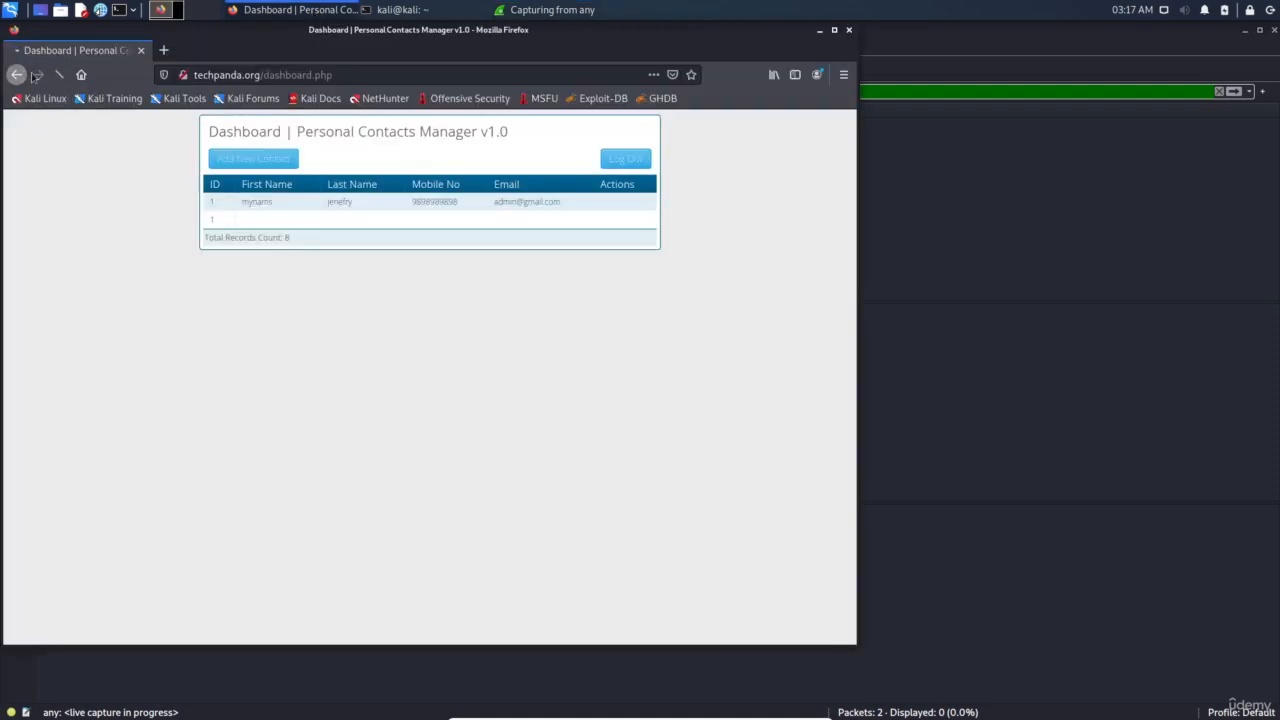
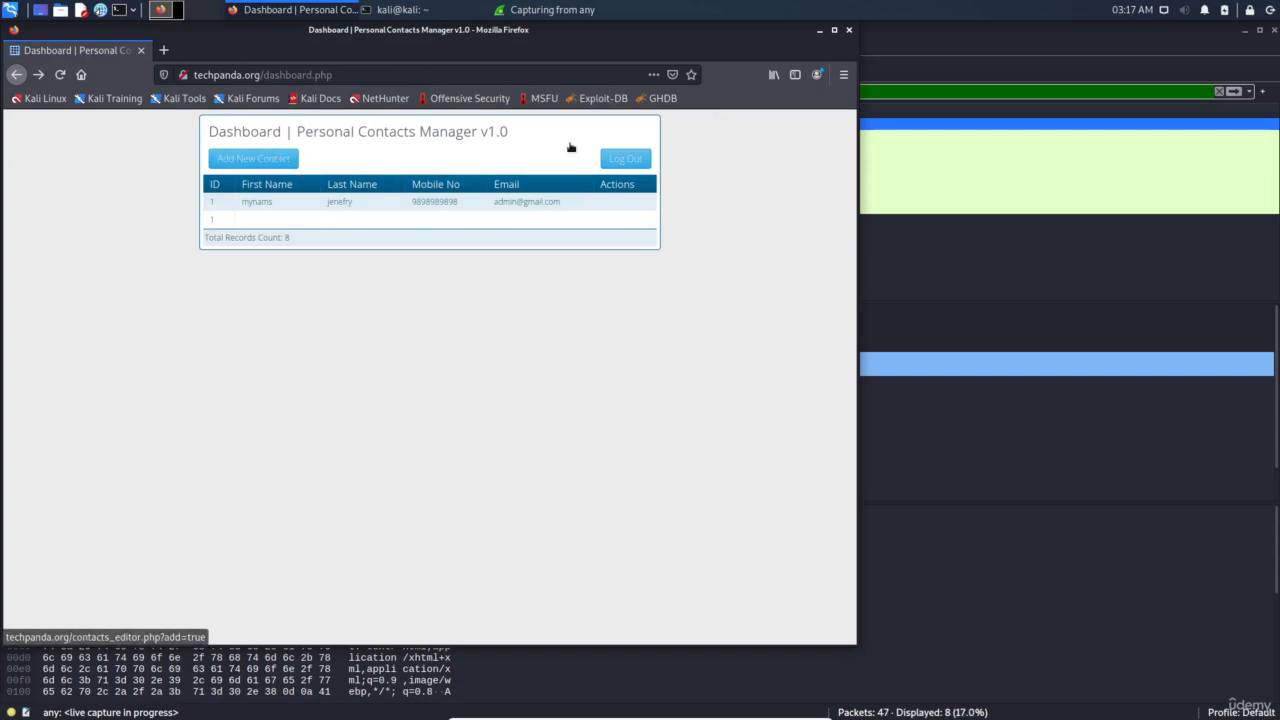
Search Google for 'list of http websites' and open the Scratchpads sites list
click(260, 75)
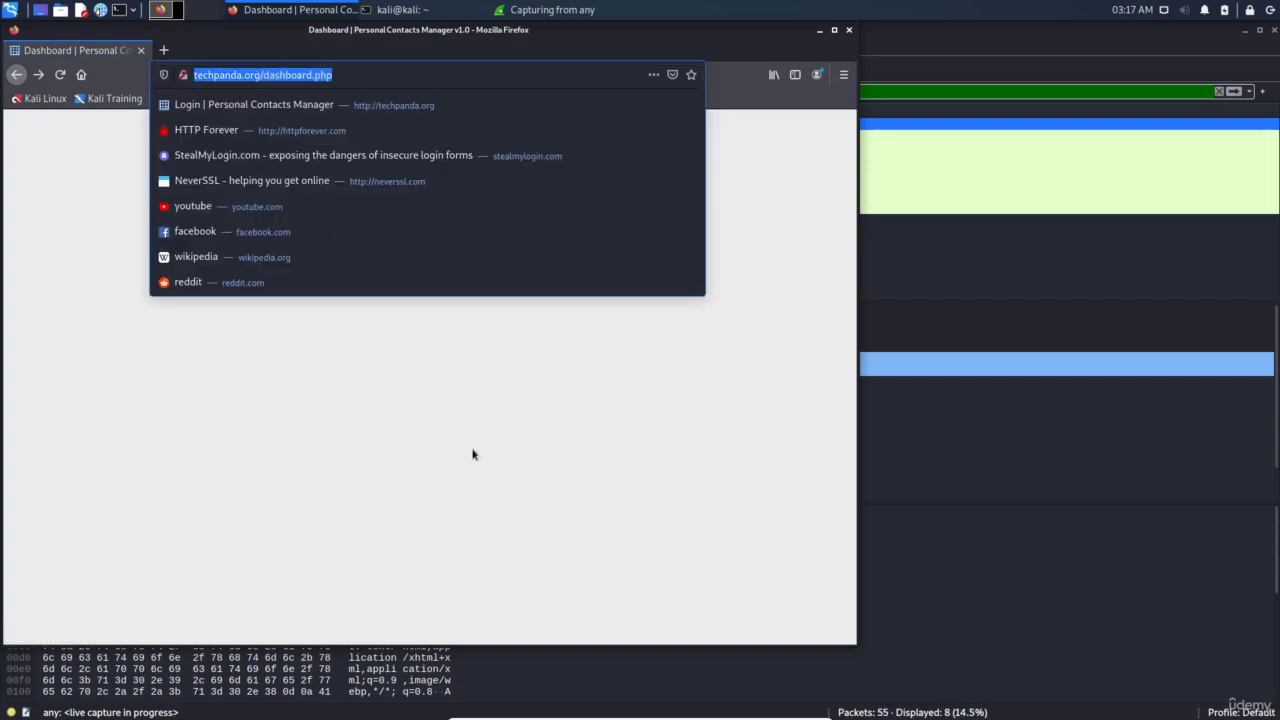
text(list of h)
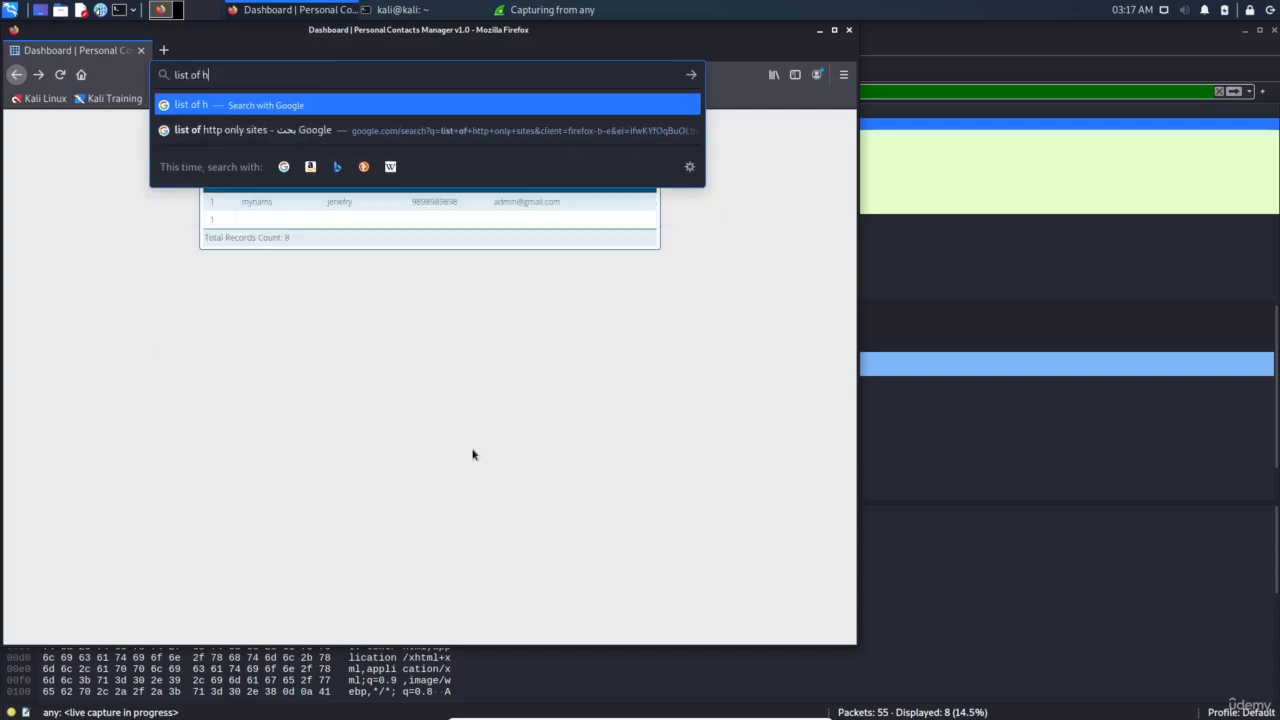
text(ttp websites)
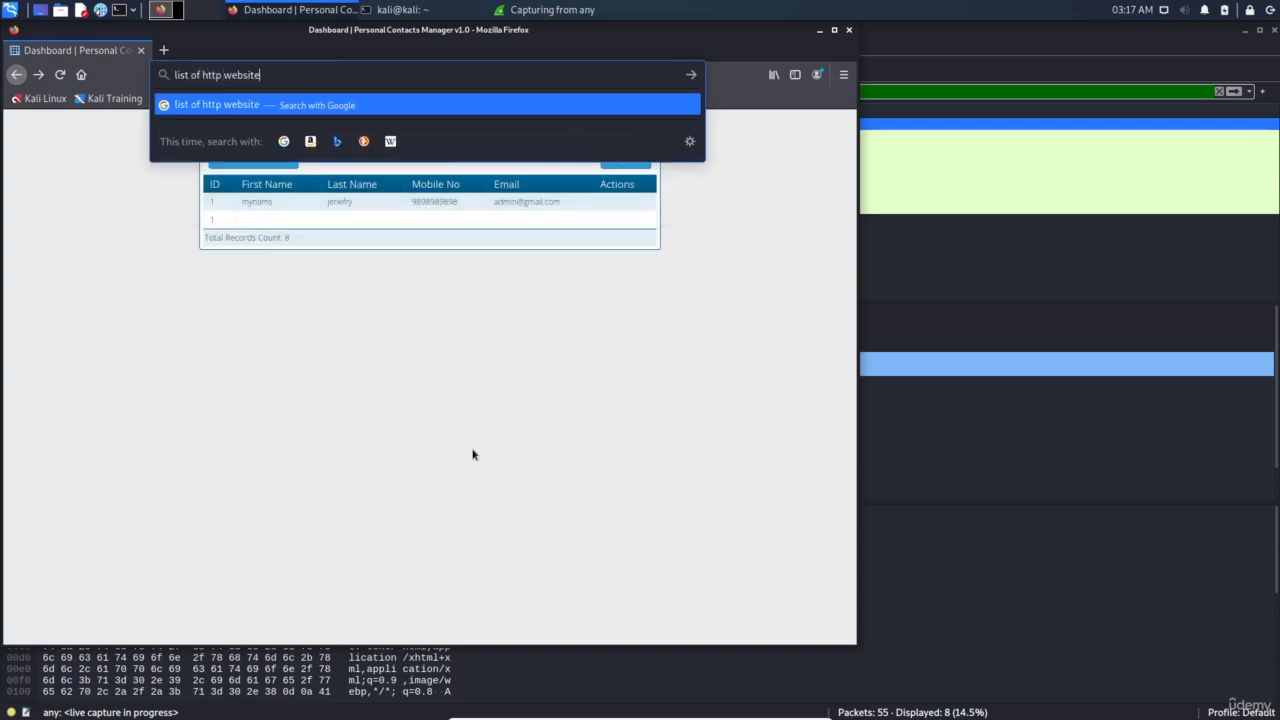
key(Return)
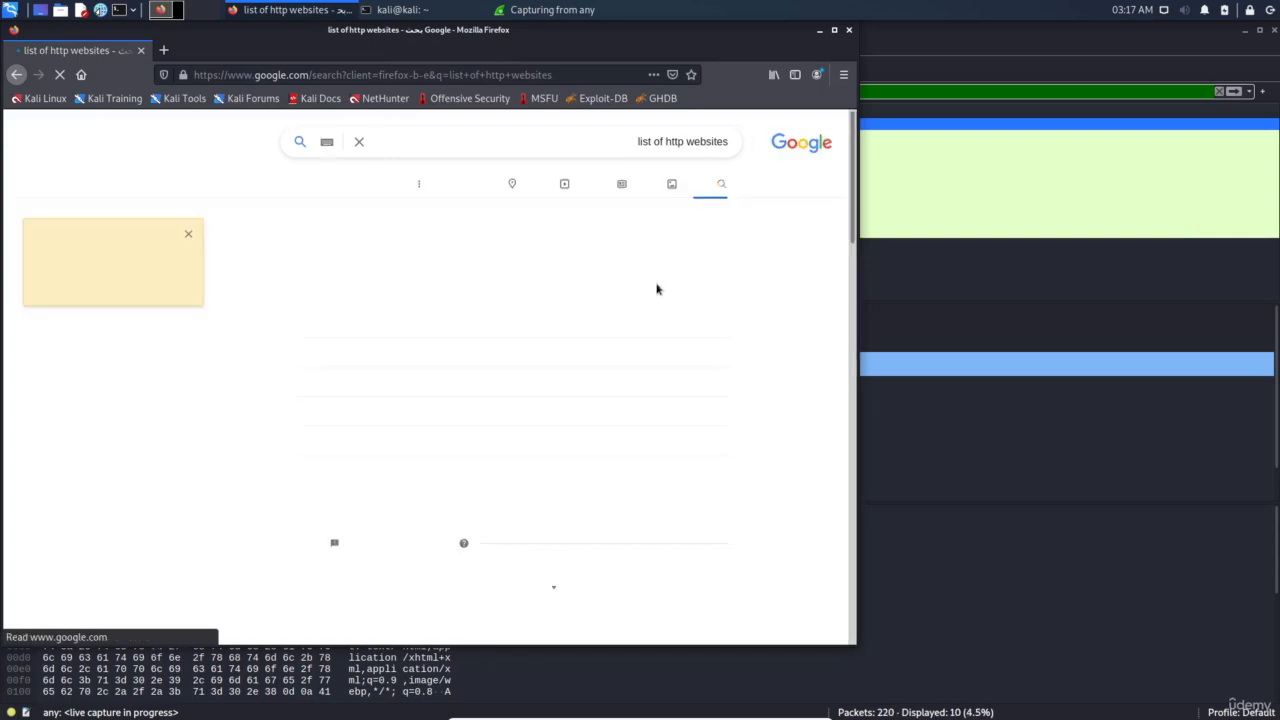
scroll(728, 405, down, 5)
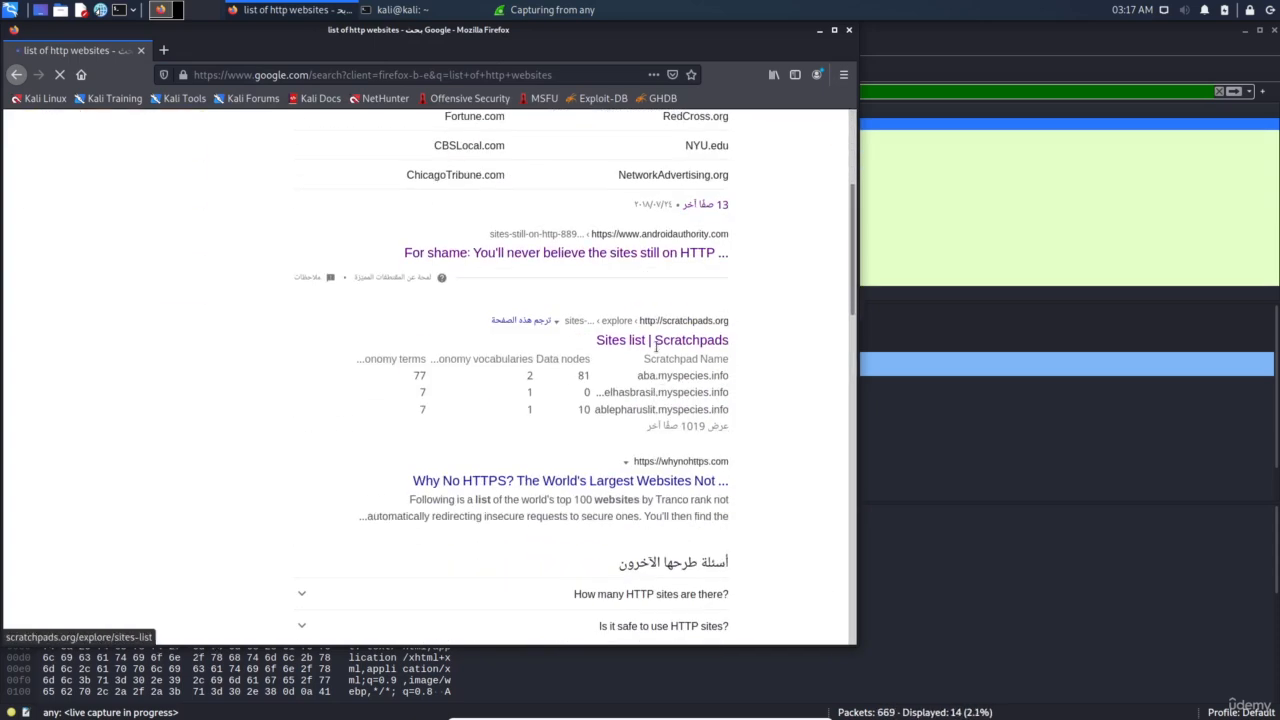
click(655, 341)
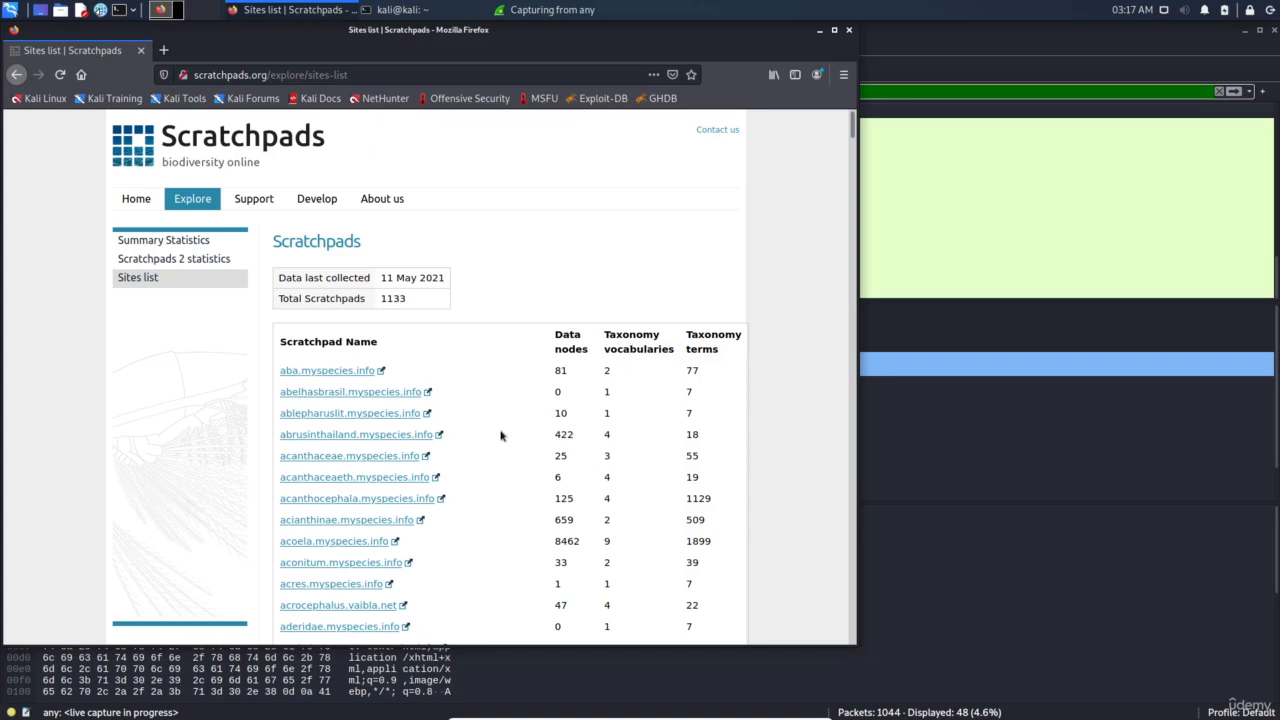
Open acrocephalus.vaibla.net, acres.myspecies.info and aframomum.myspecies.info in background tabs
scroll(460, 423, down, 4)
middle_click(358, 381)
middle_click(336, 358)
middle_click(321, 466)
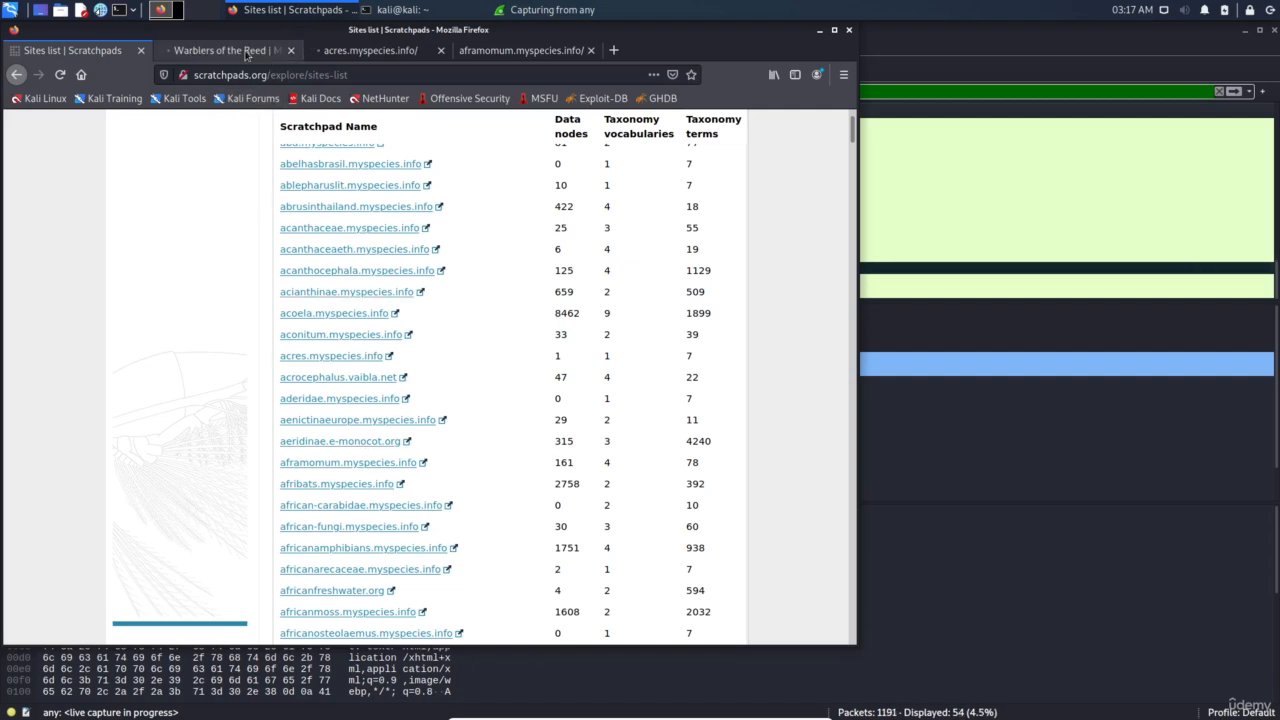
View each of the three loaded site tabs, then return to the Wireshark capture
click(225, 50)
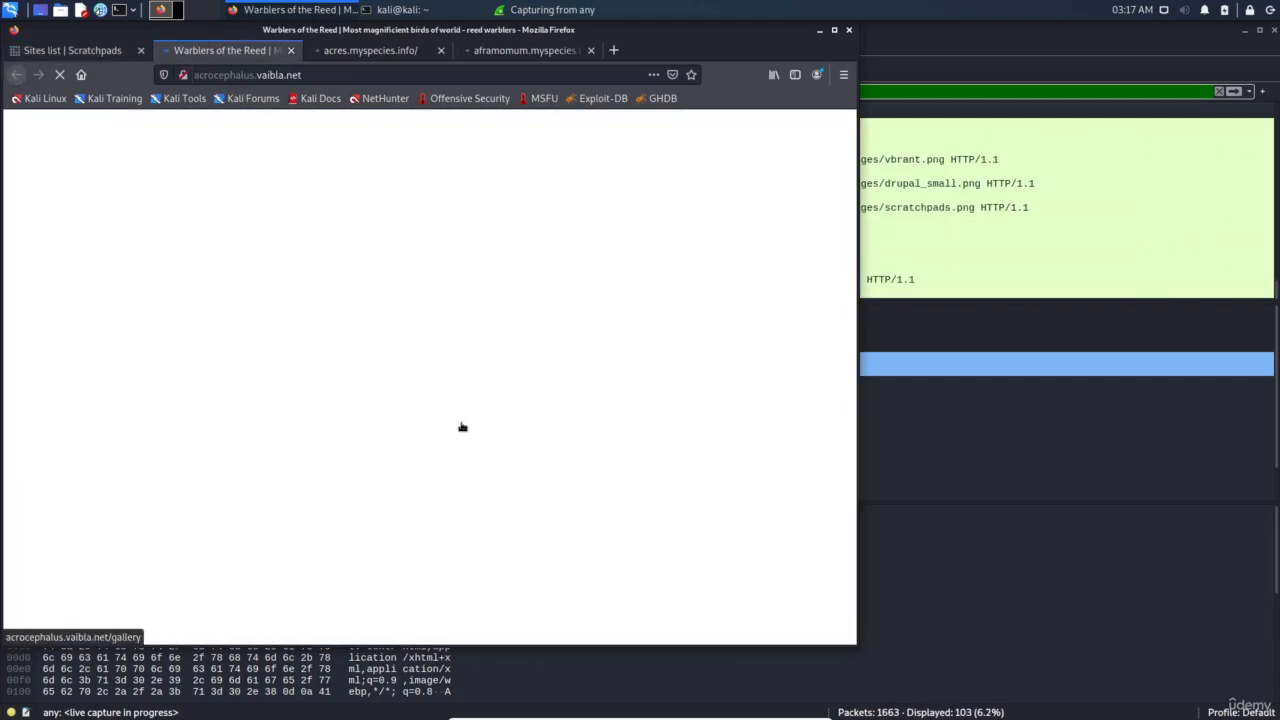
scroll(463, 455, down, 3)
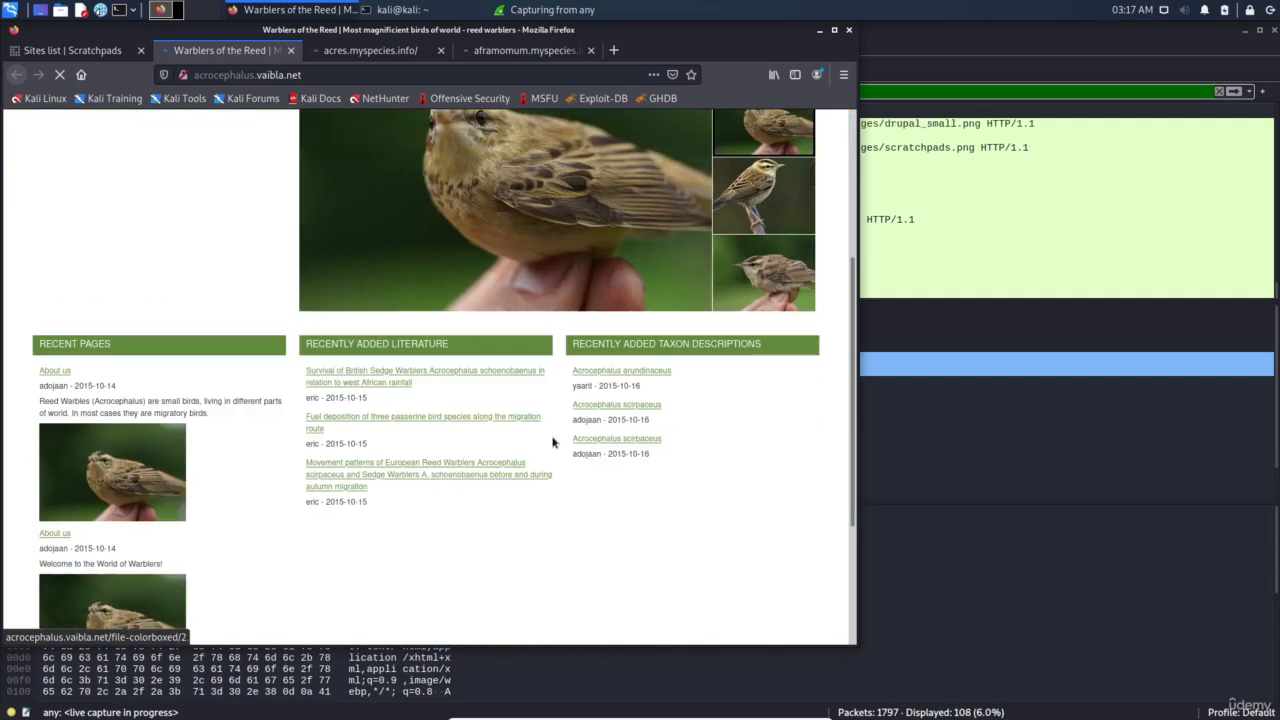
scroll(463, 455, up, 1)
scroll(463, 455, up, 2)
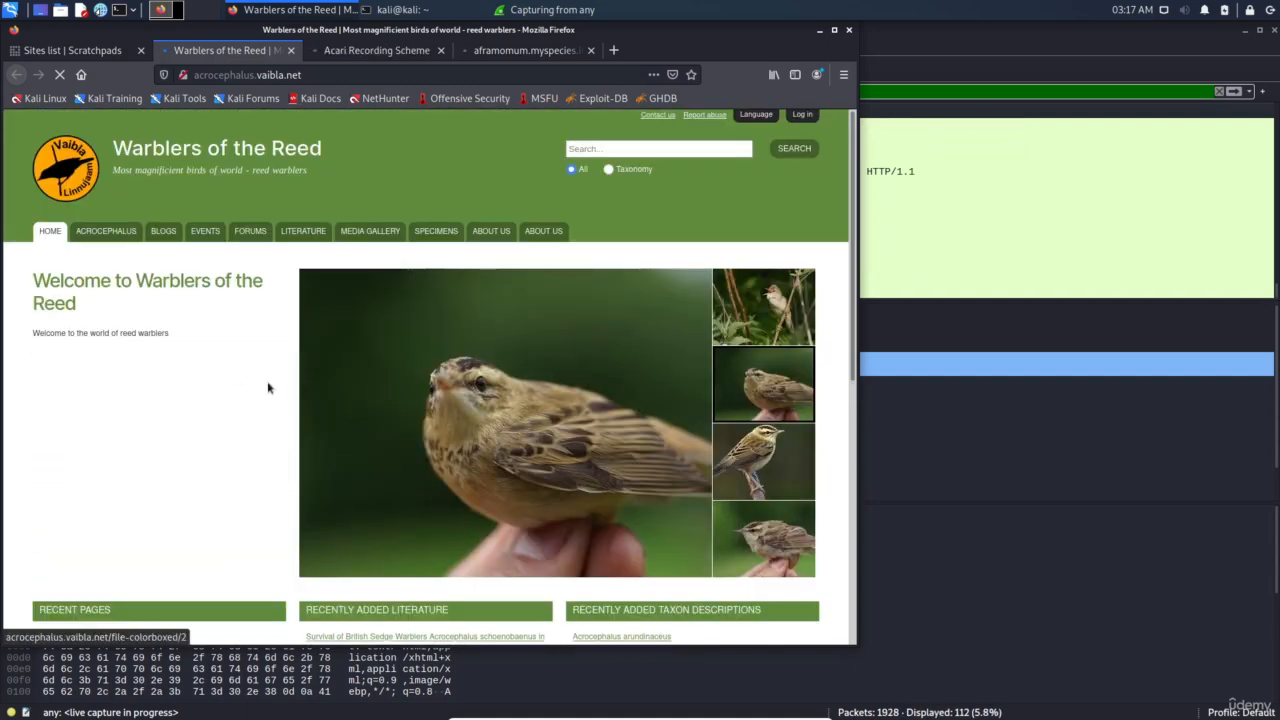
scroll(266, 371, down, 5)
click(376, 50)
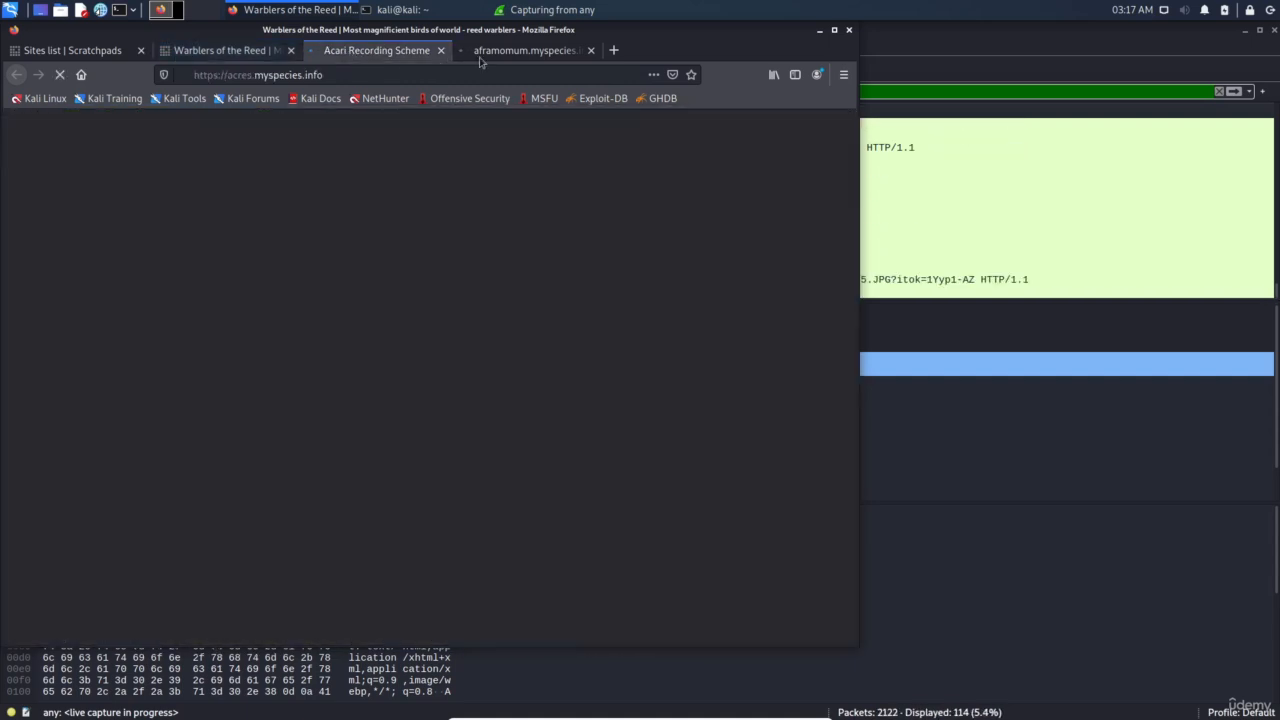
click(525, 50)
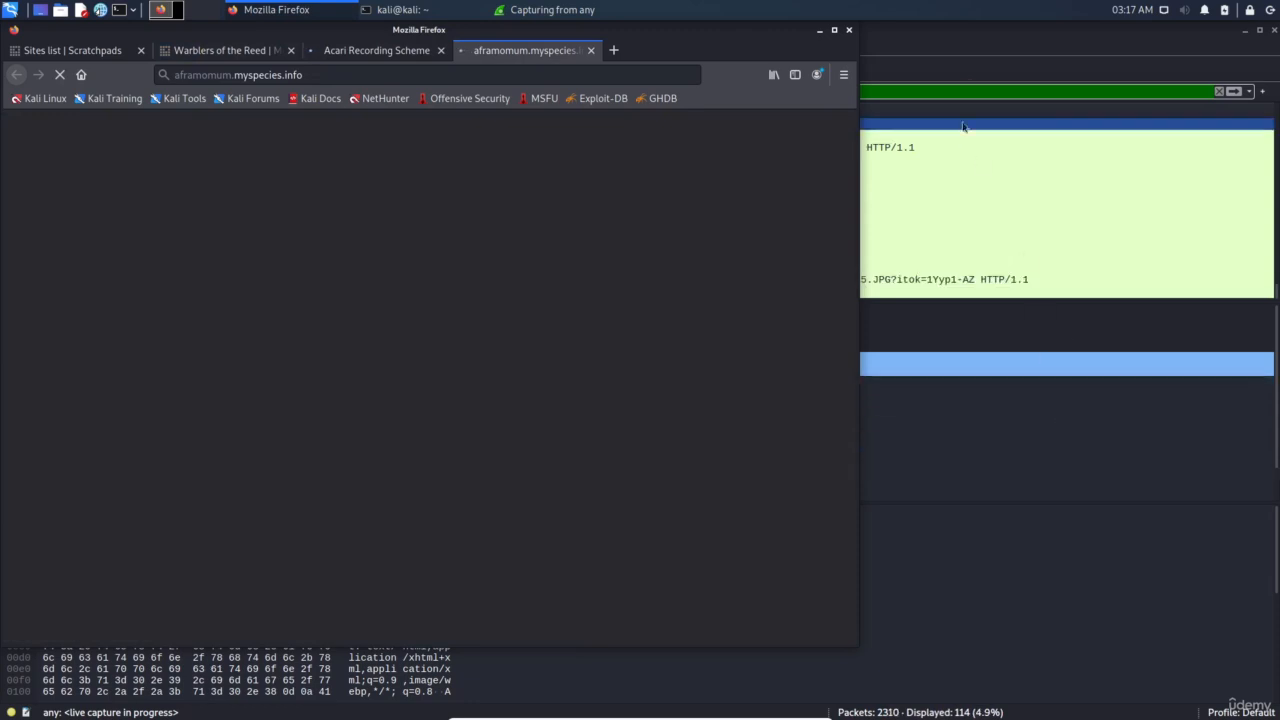
click(553, 9)
Change the display filter from http to jpeg, then to png to list image packets
triple_click(274, 91)
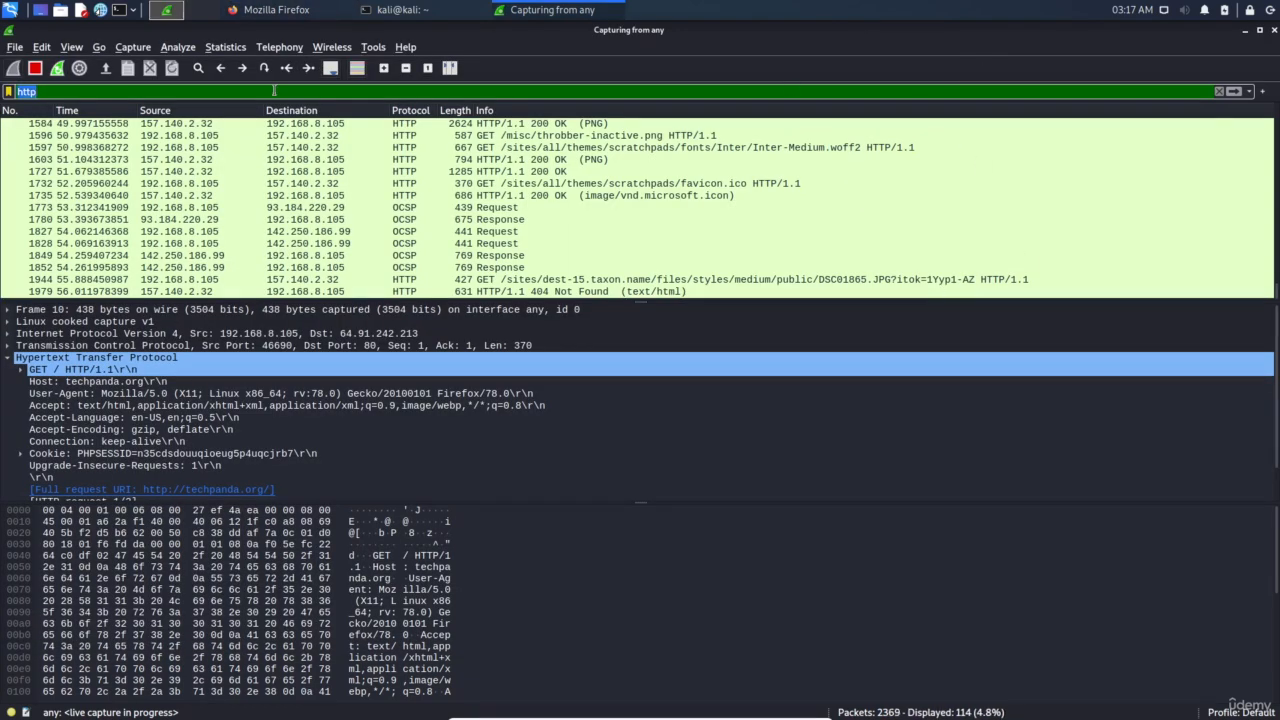
text(jpeg)
key(Return)
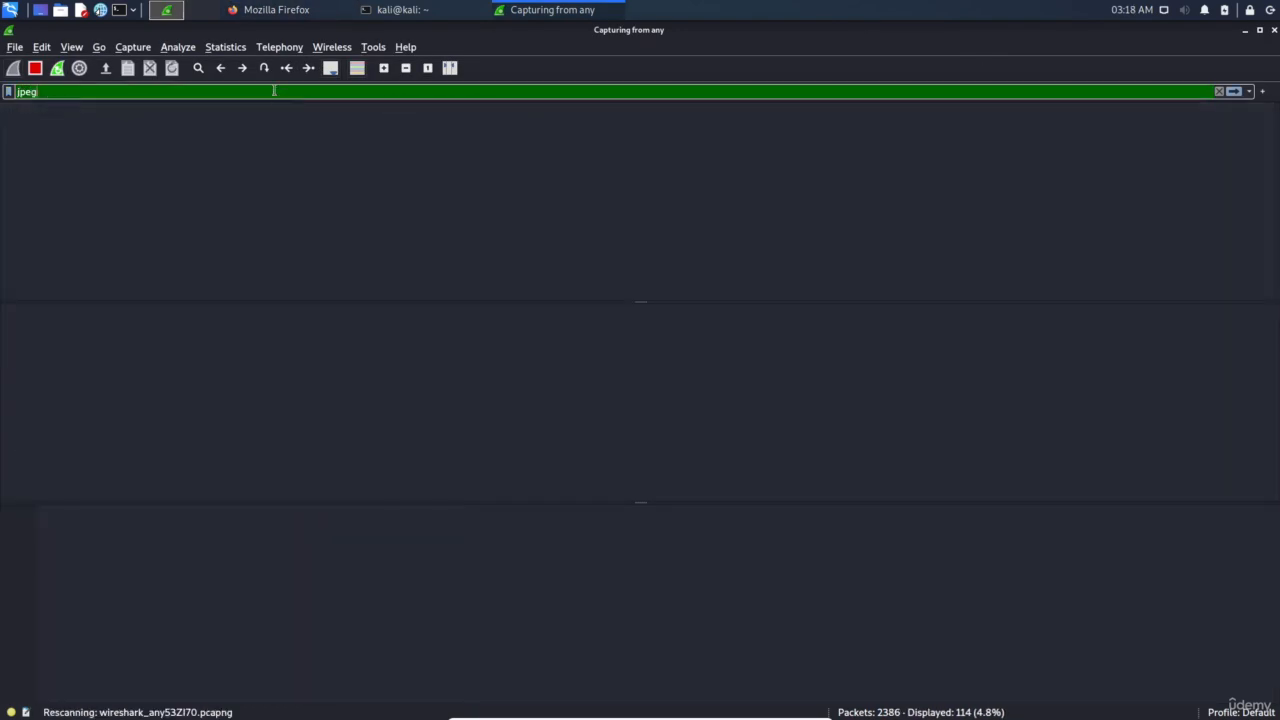
triple_click(274, 91)
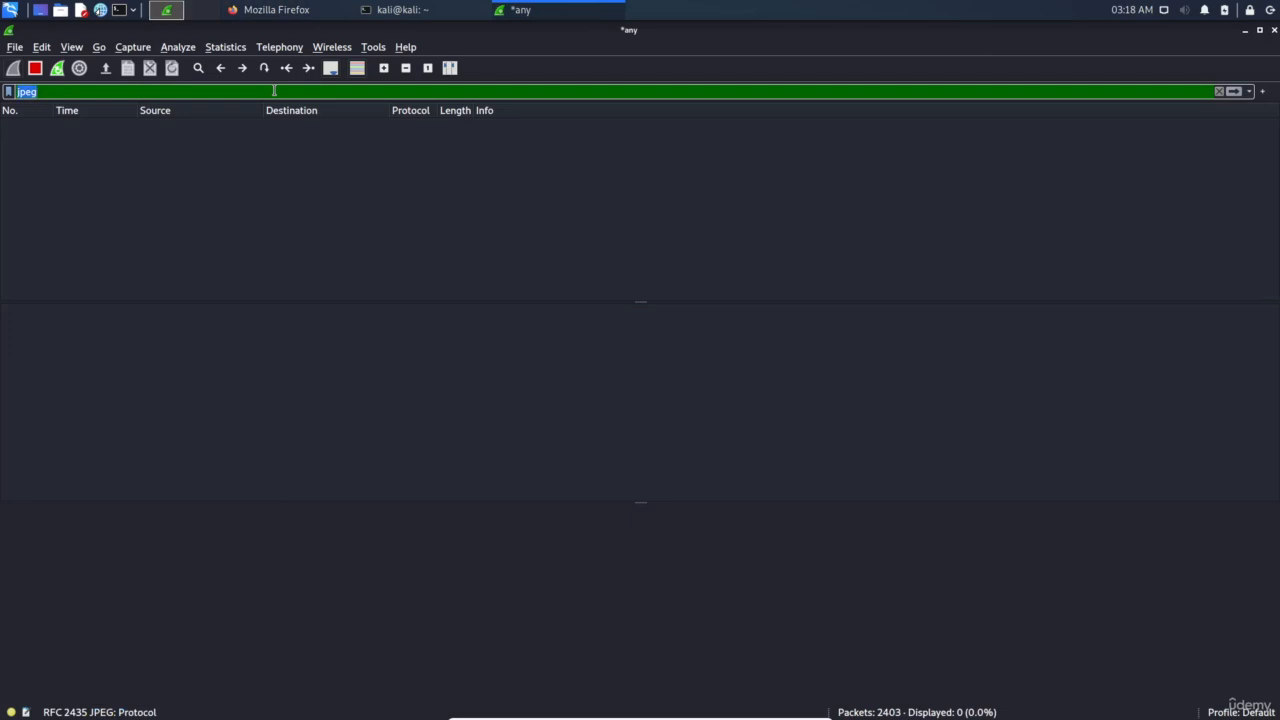
text(png)
key(Return)
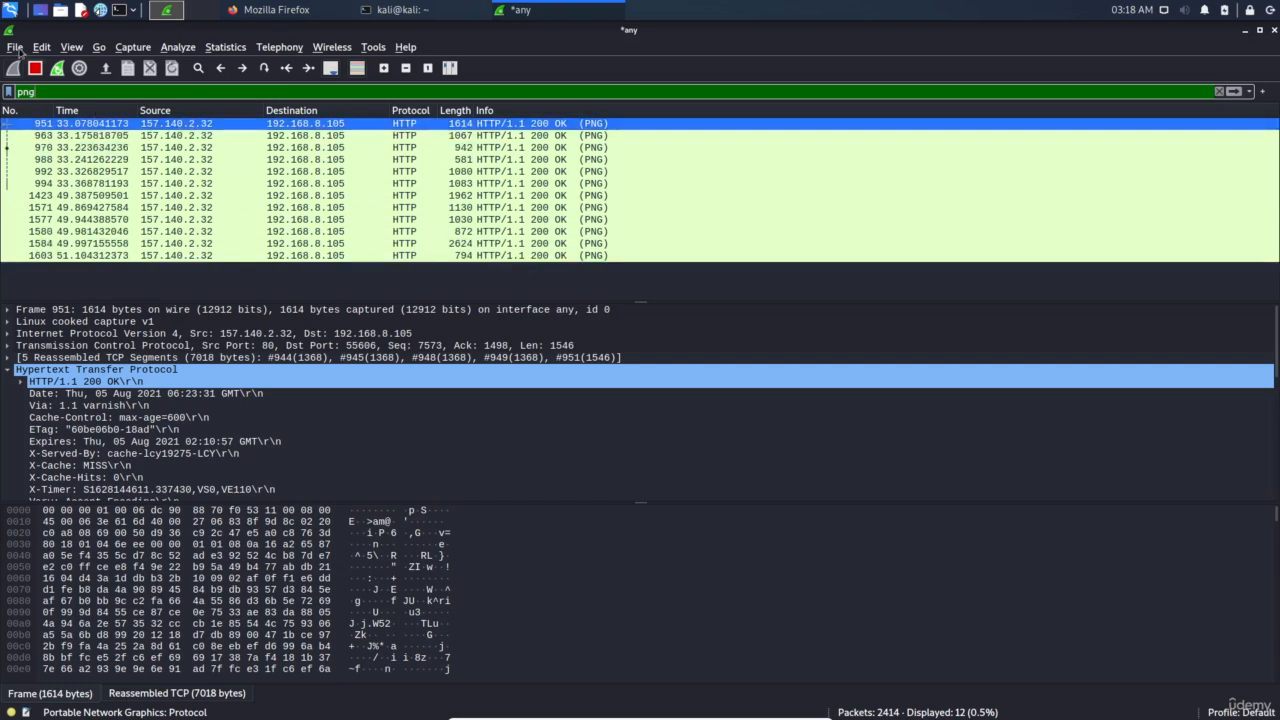
Stop the running live packet capture
click(15, 48)
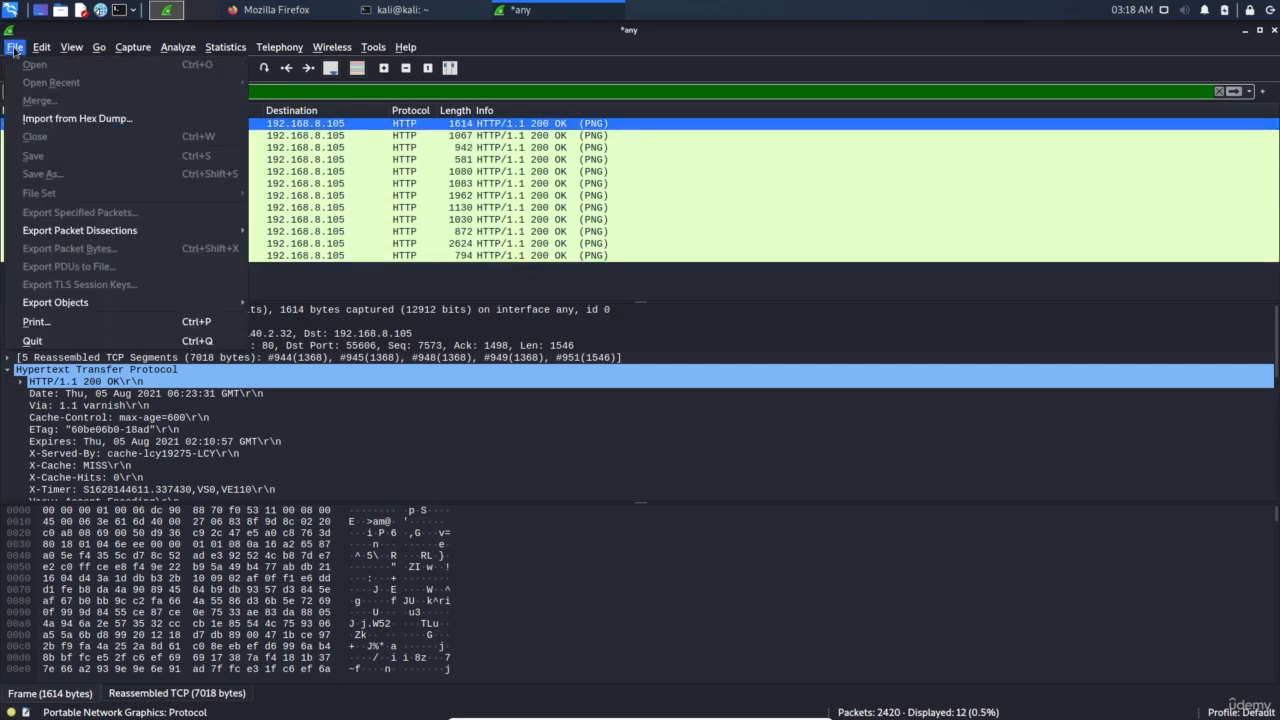
mouse_move(181, 308)
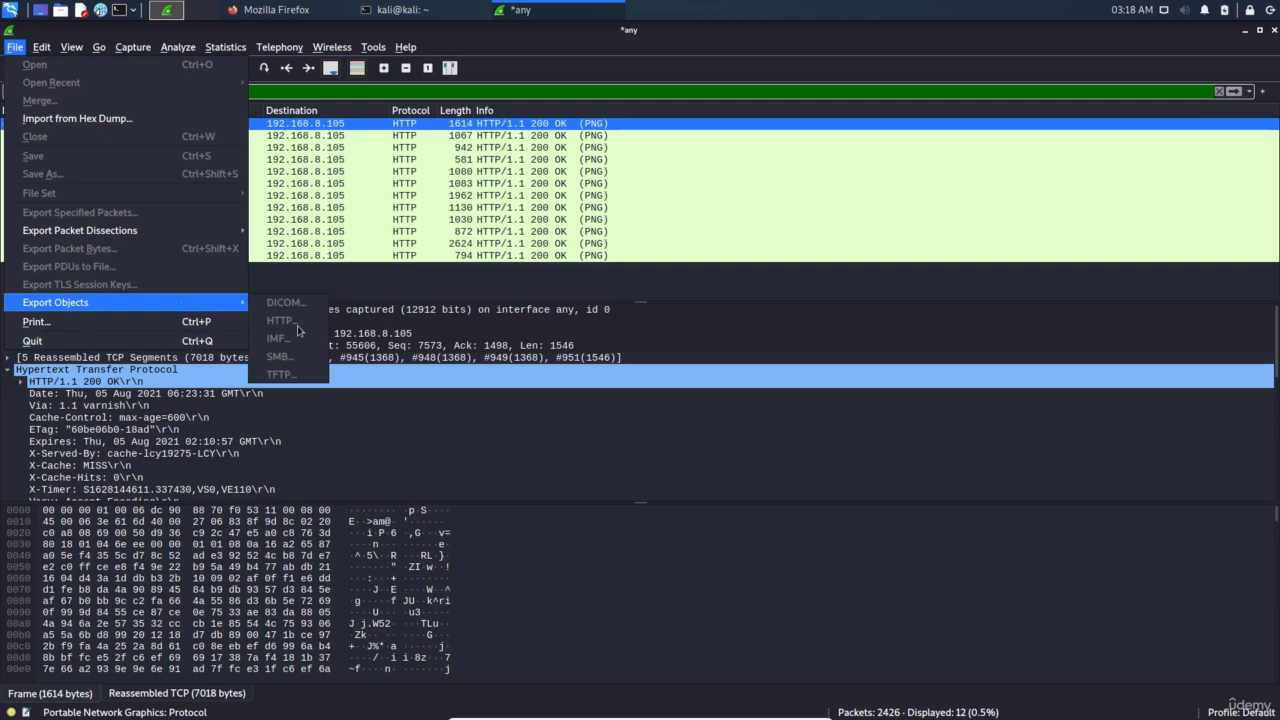
click(331, 181)
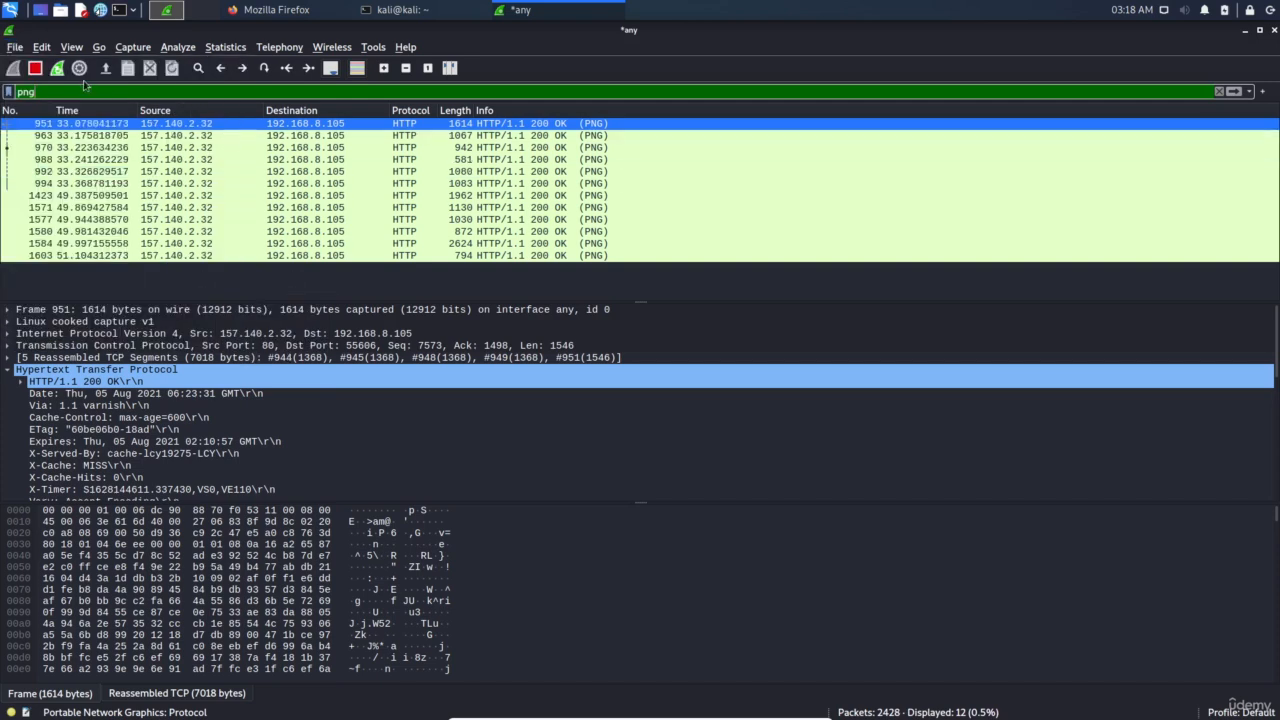
click(36, 70)
click(15, 47)
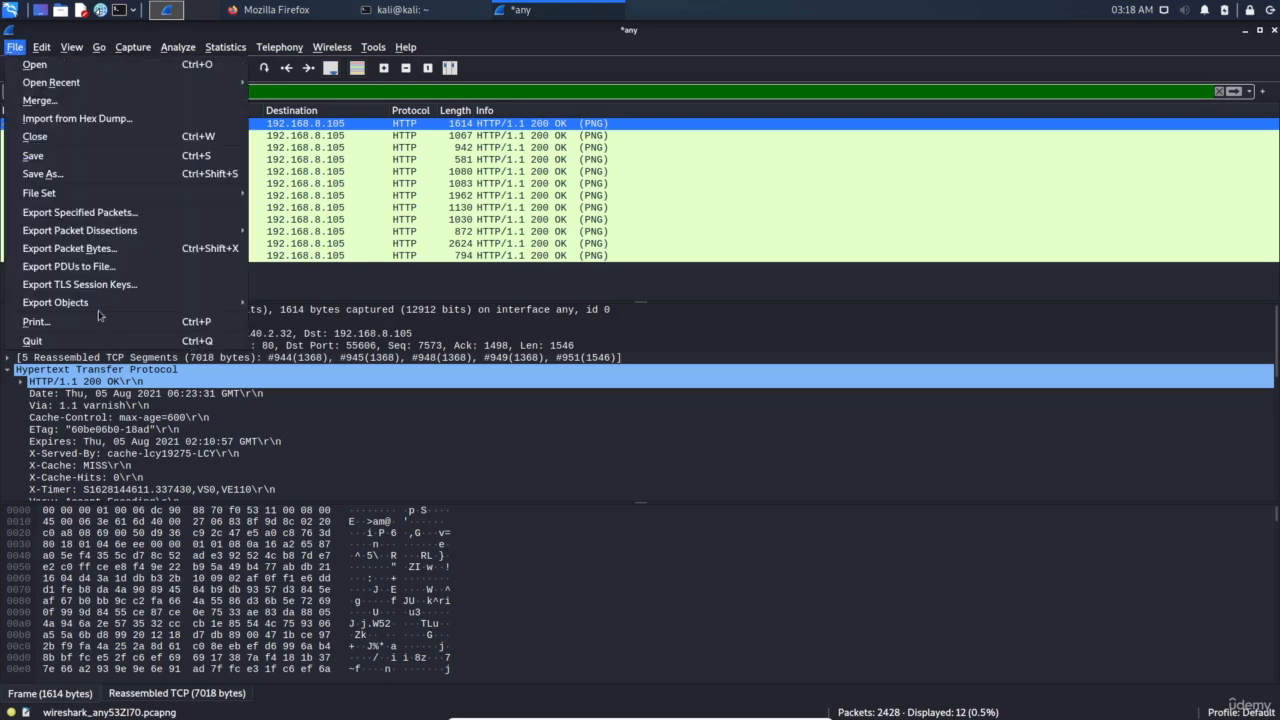
Open the Export HTTP object list and filter it to png objects
mouse_move(96, 303)
click(288, 321)
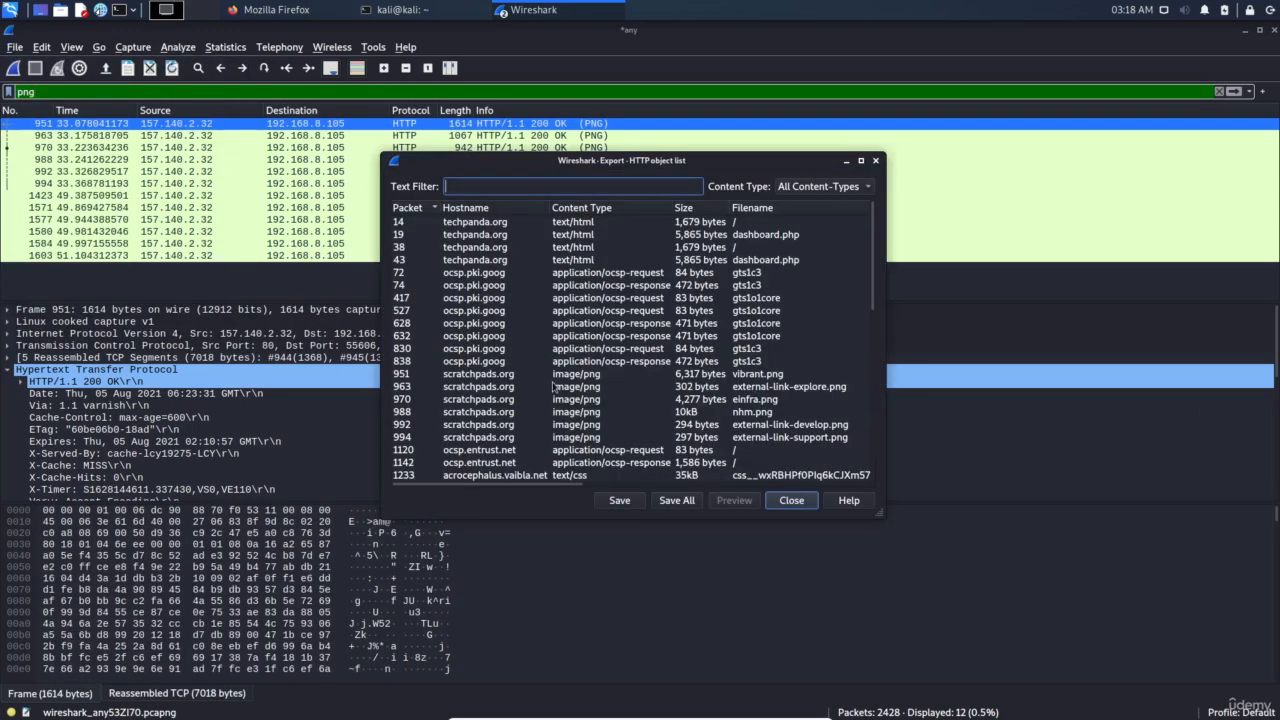
scroll(552, 386, down, 8)
scroll(653, 382, down, 2)
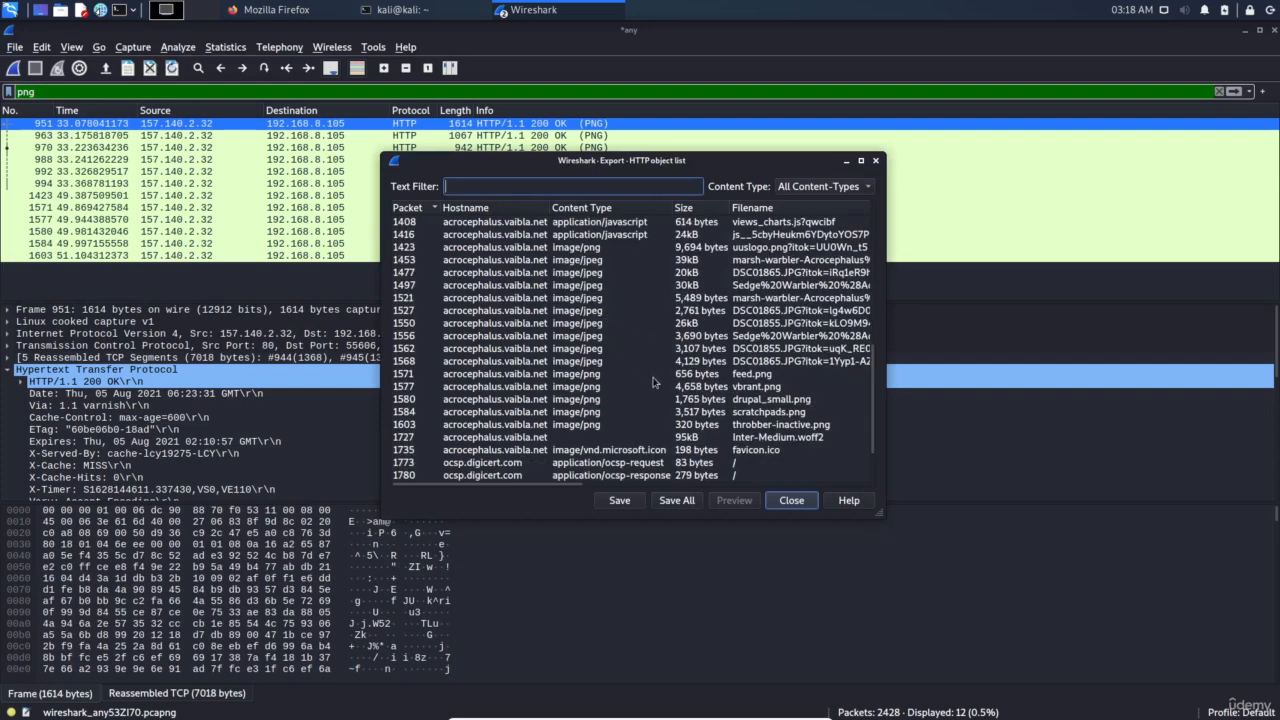
scroll(620, 388, down, 2)
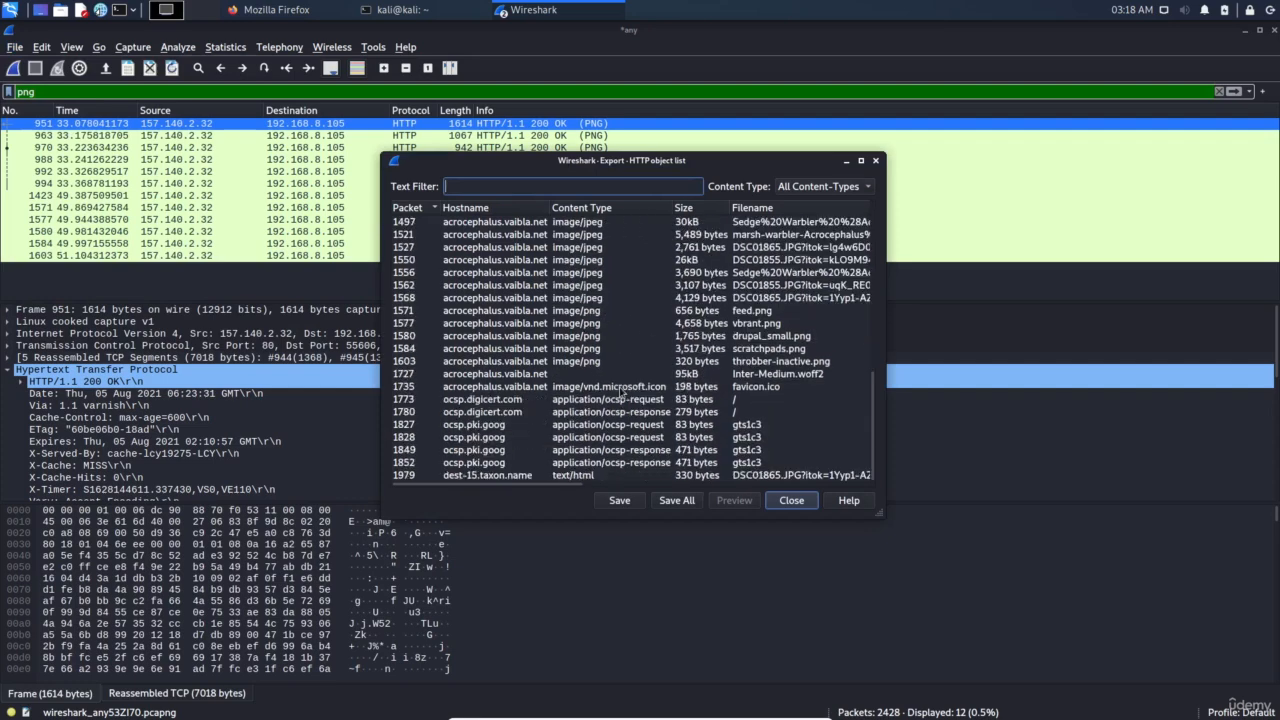
text(jpeg)
double_click(548, 190)
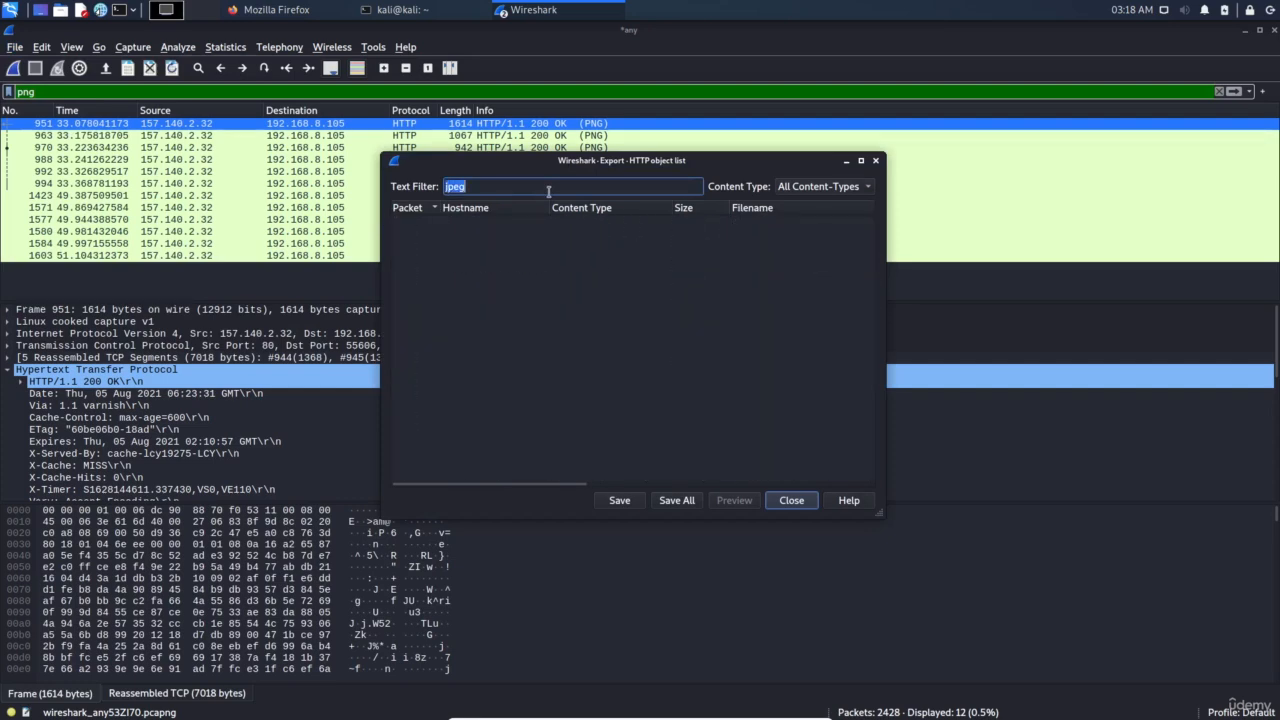
text(png)
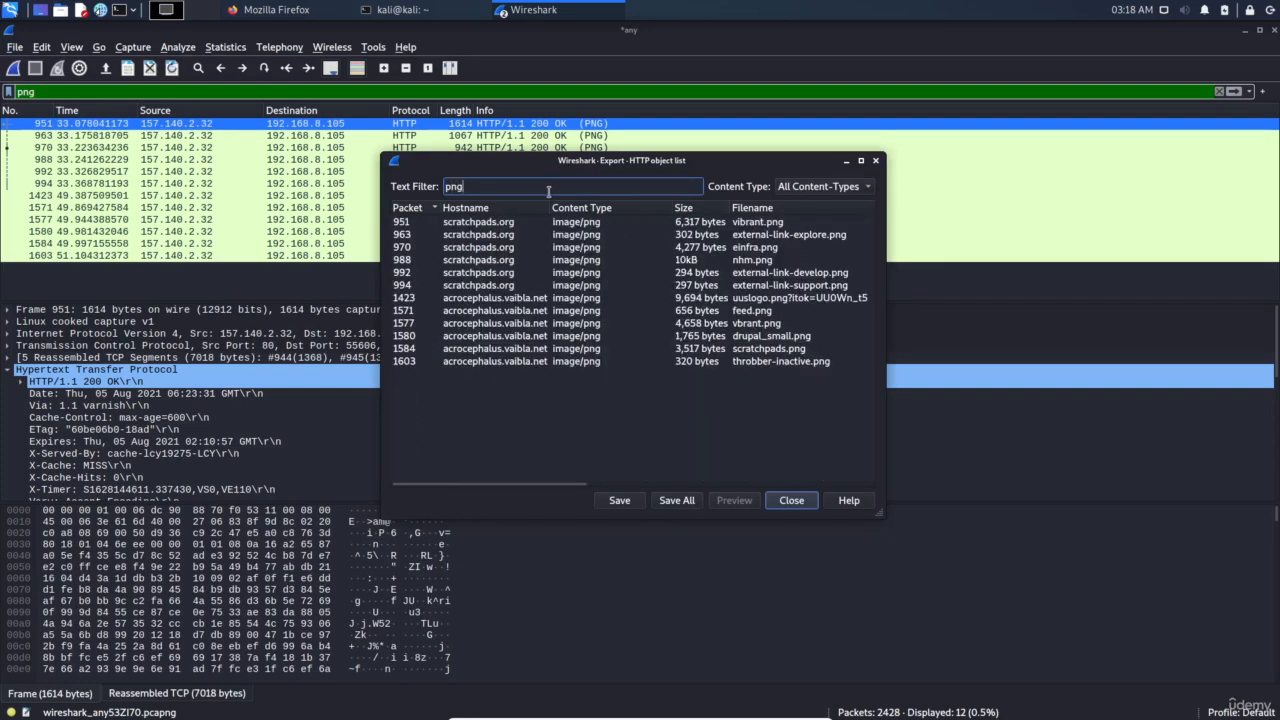
Save all listed PNG objects to the Desktop and view the saved files
click(678, 502)
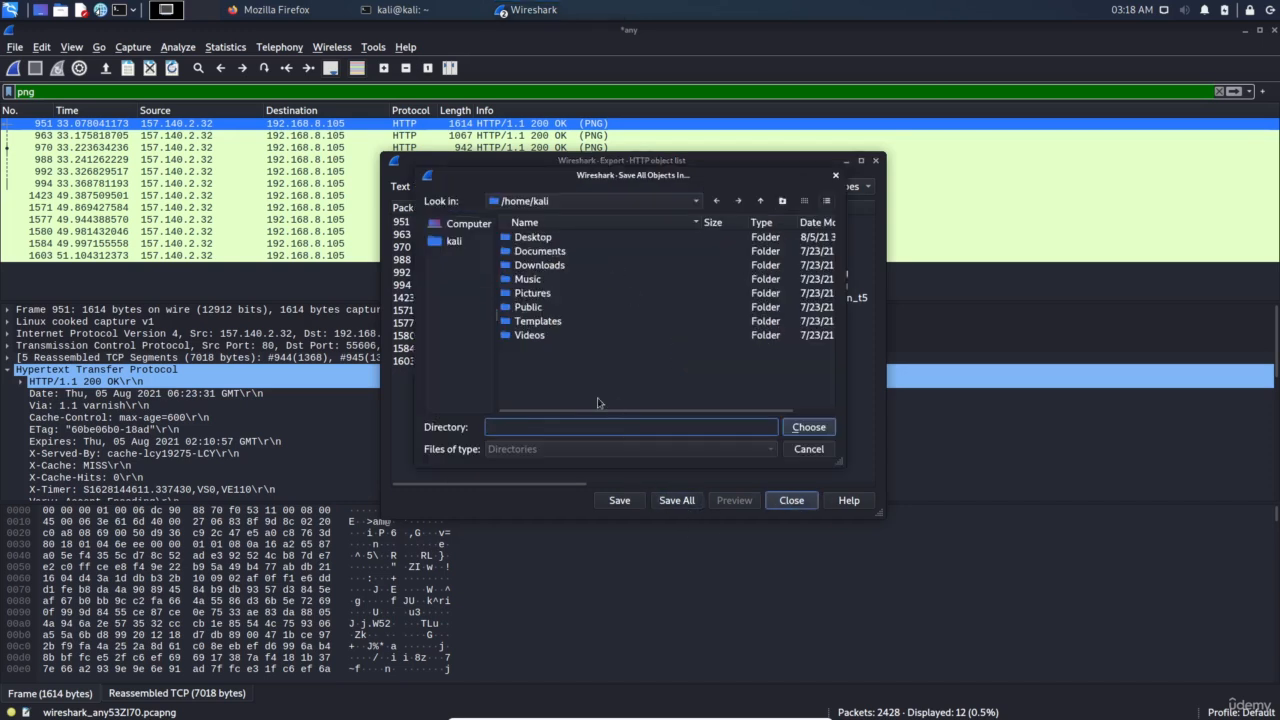
click(546, 242)
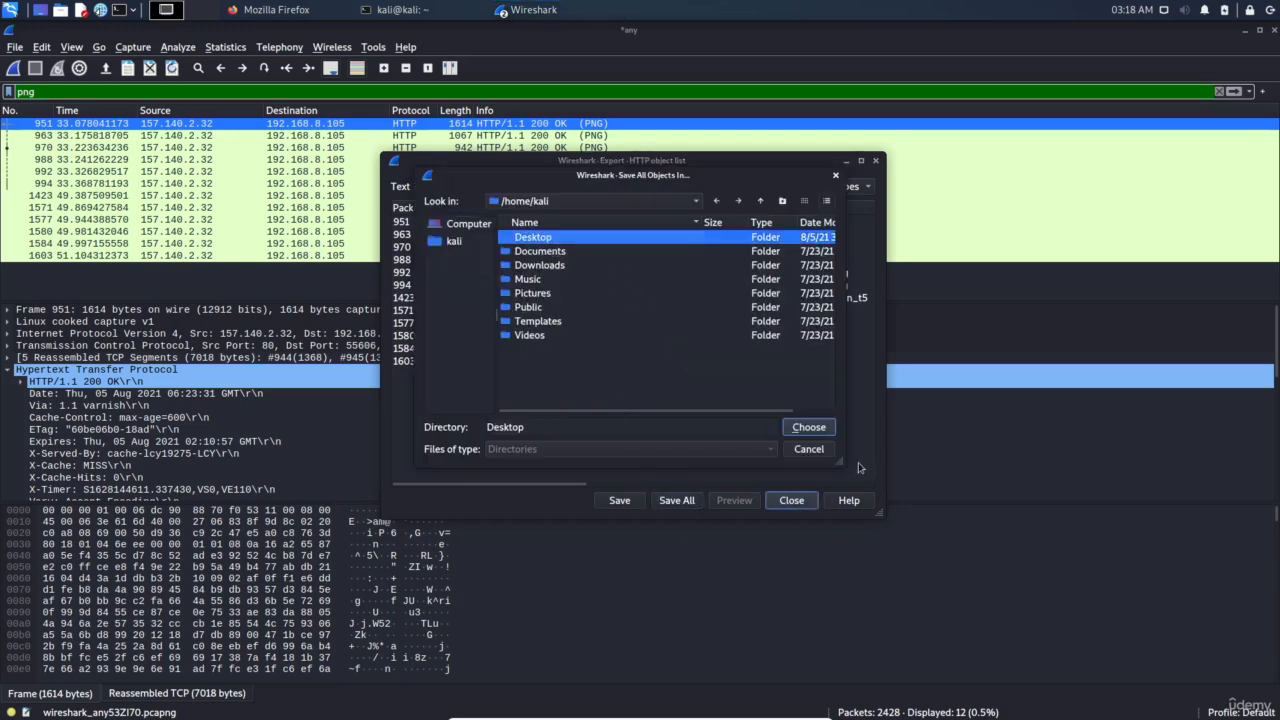
click(809, 427)
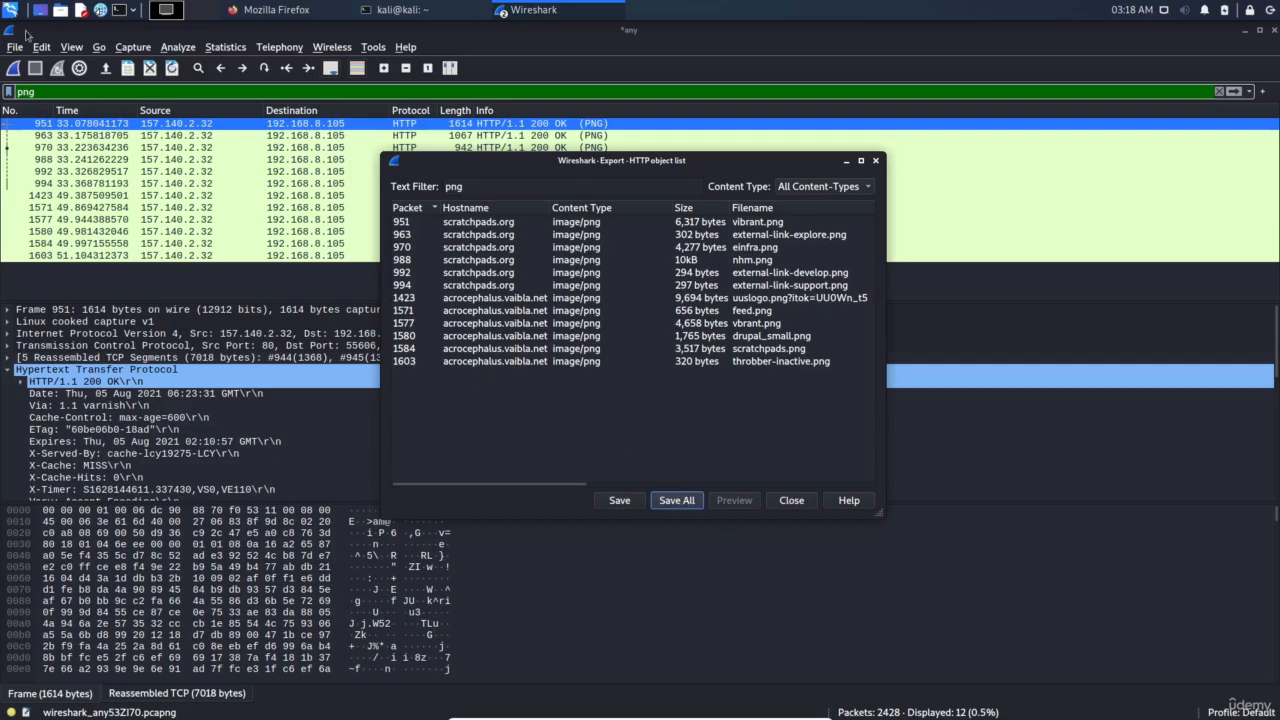
click(39, 11)
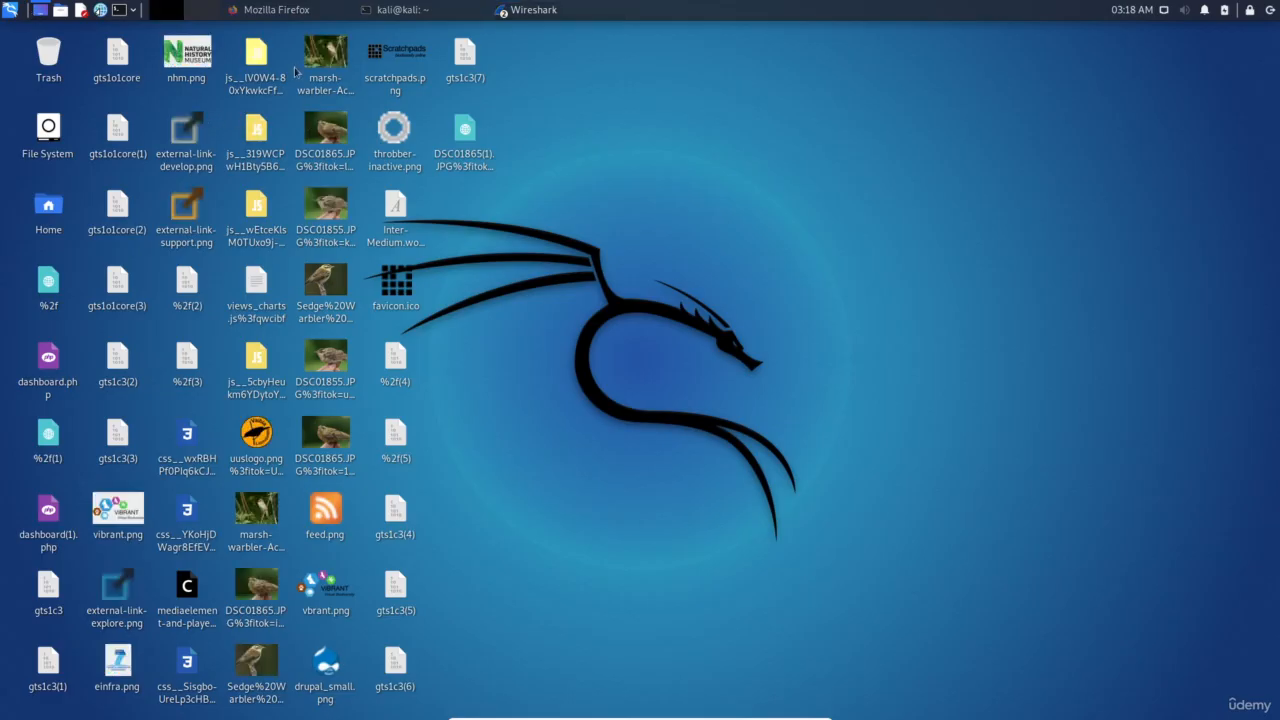
double_click(326, 55)
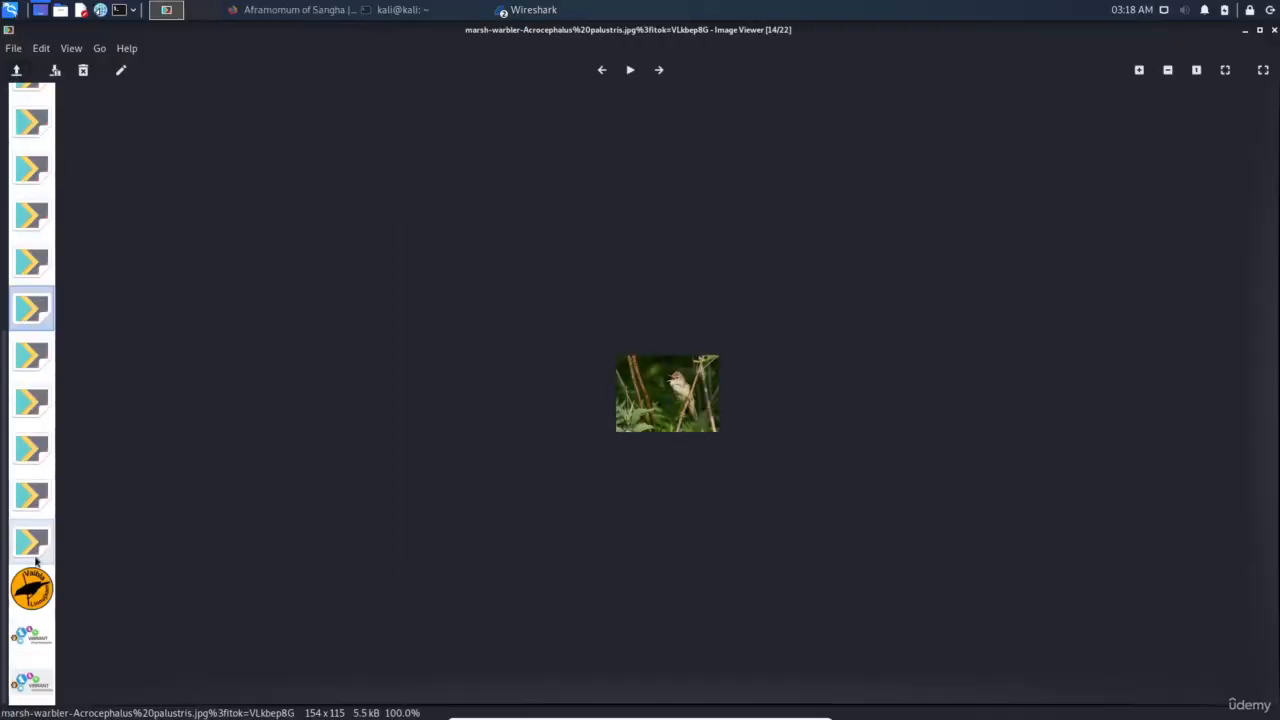
click(33, 589)
scroll(48, 340, up, 2)
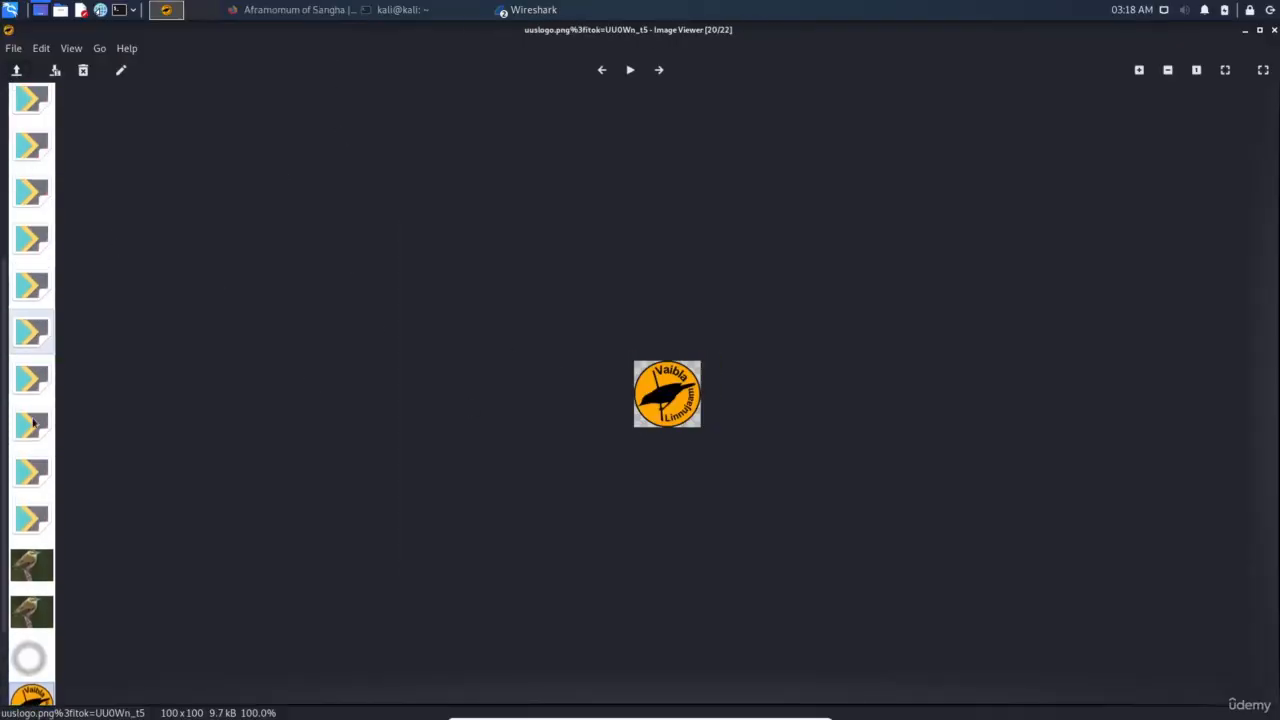
click(28, 568)
click(31, 215)
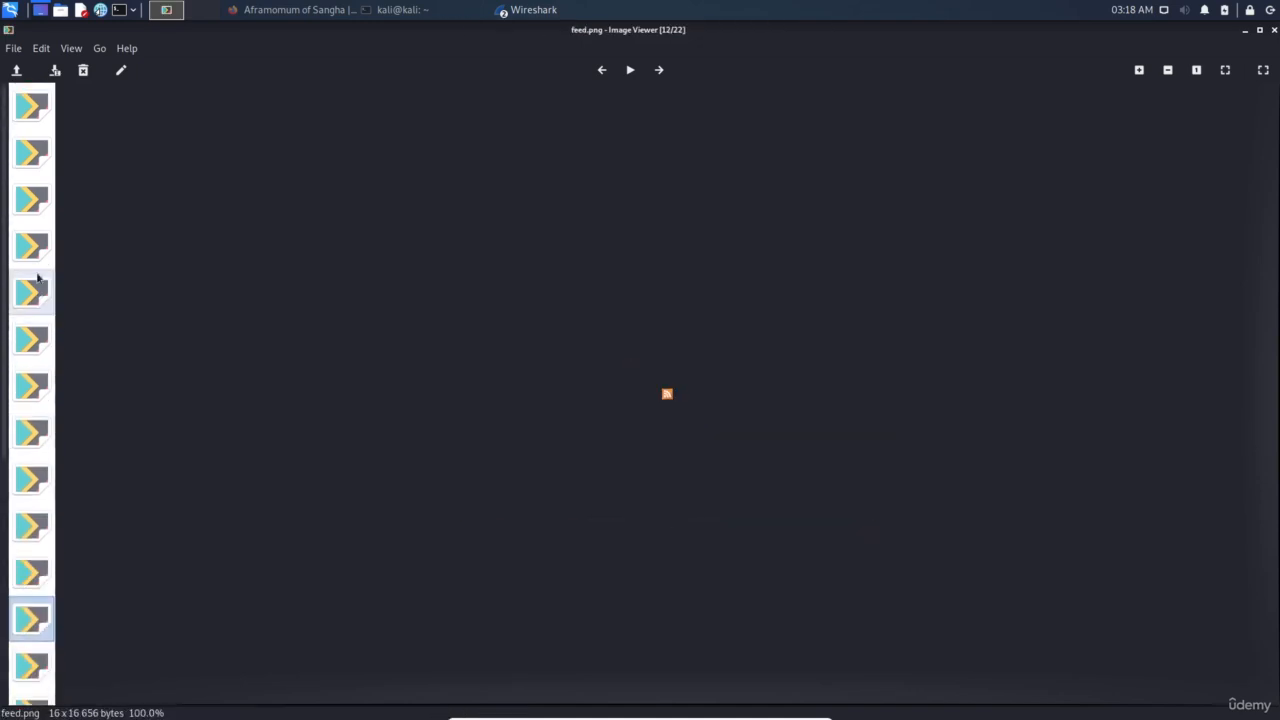
click(35, 354)
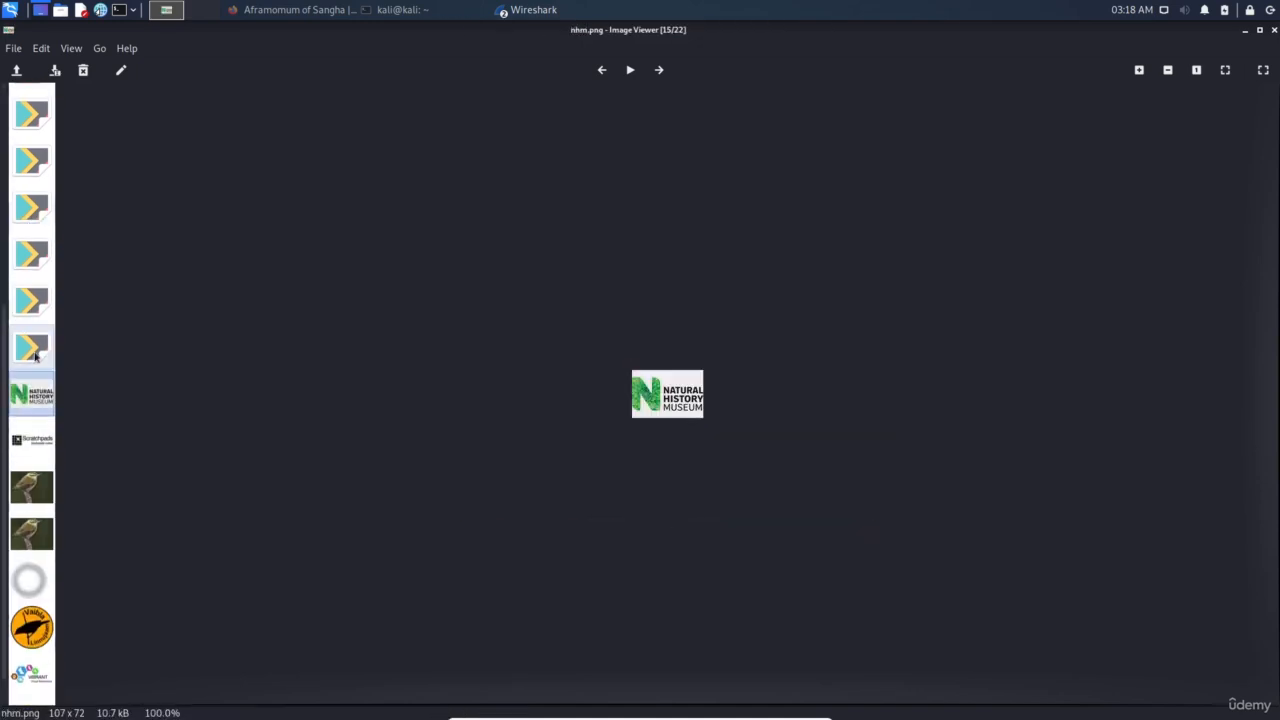
click(1273, 31)
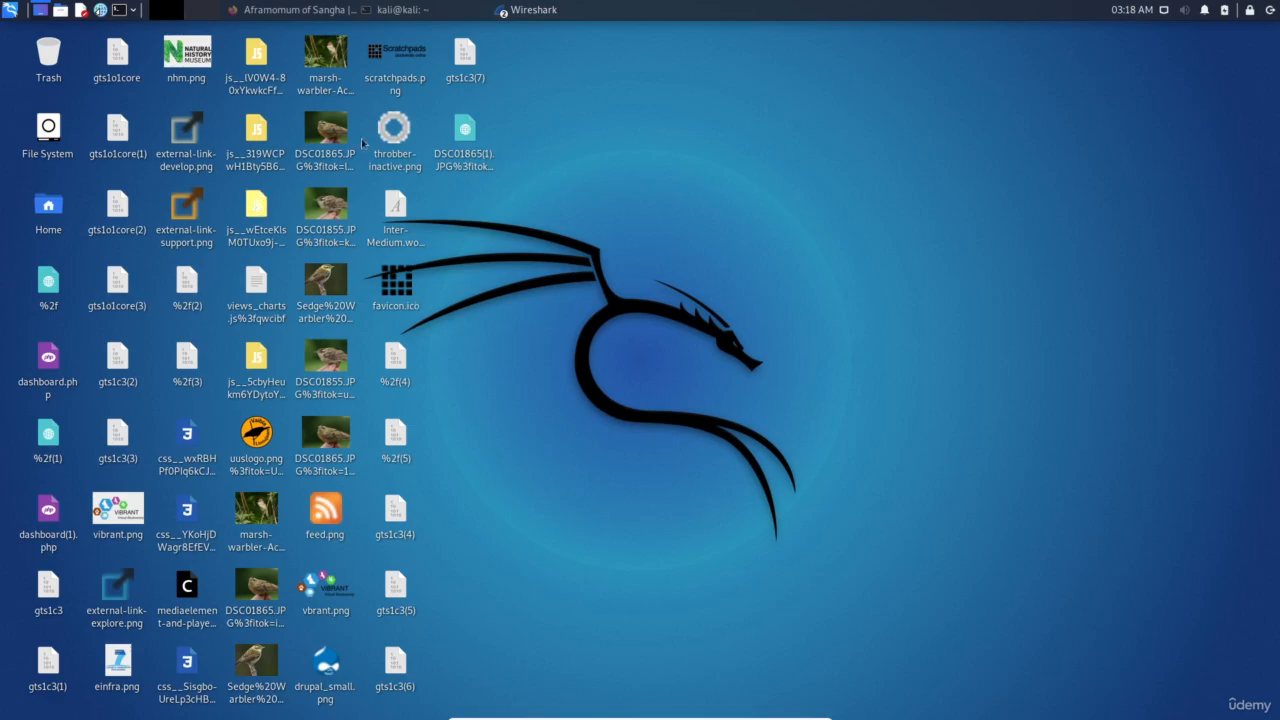
Bring the *any Wireshark capture window back in front of the terminal
click(442, 12)
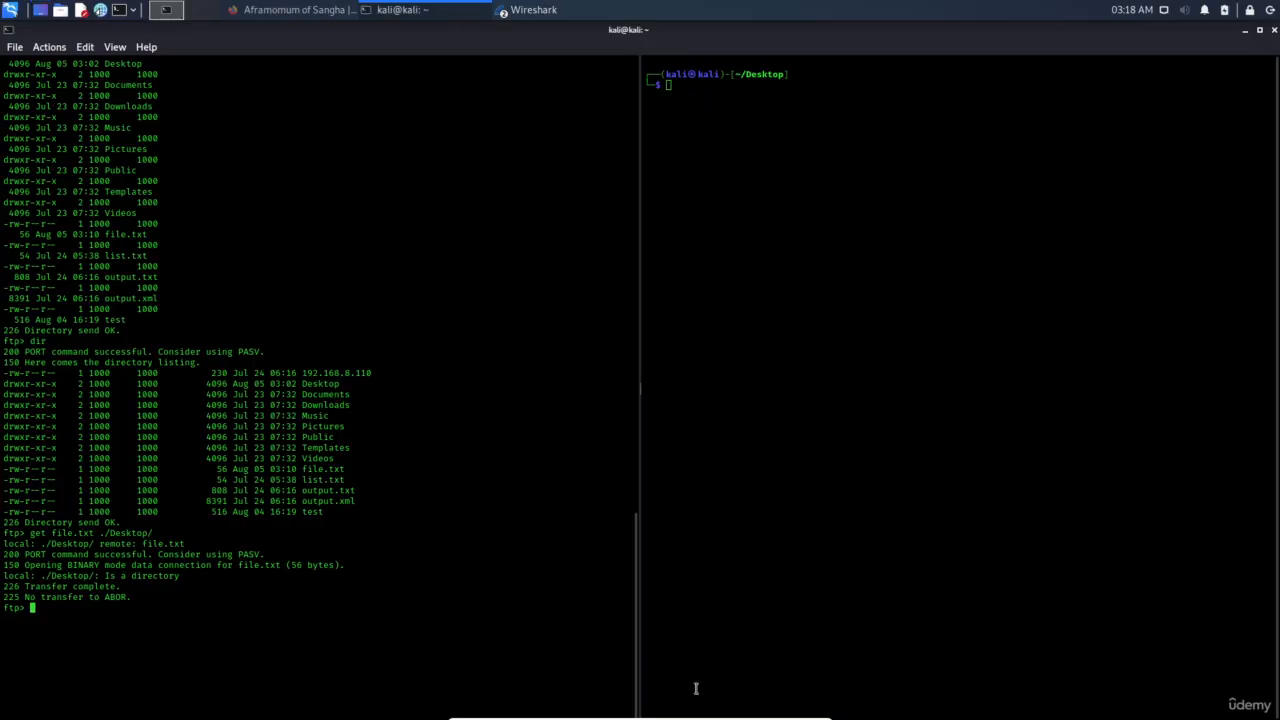
click(530, 10)
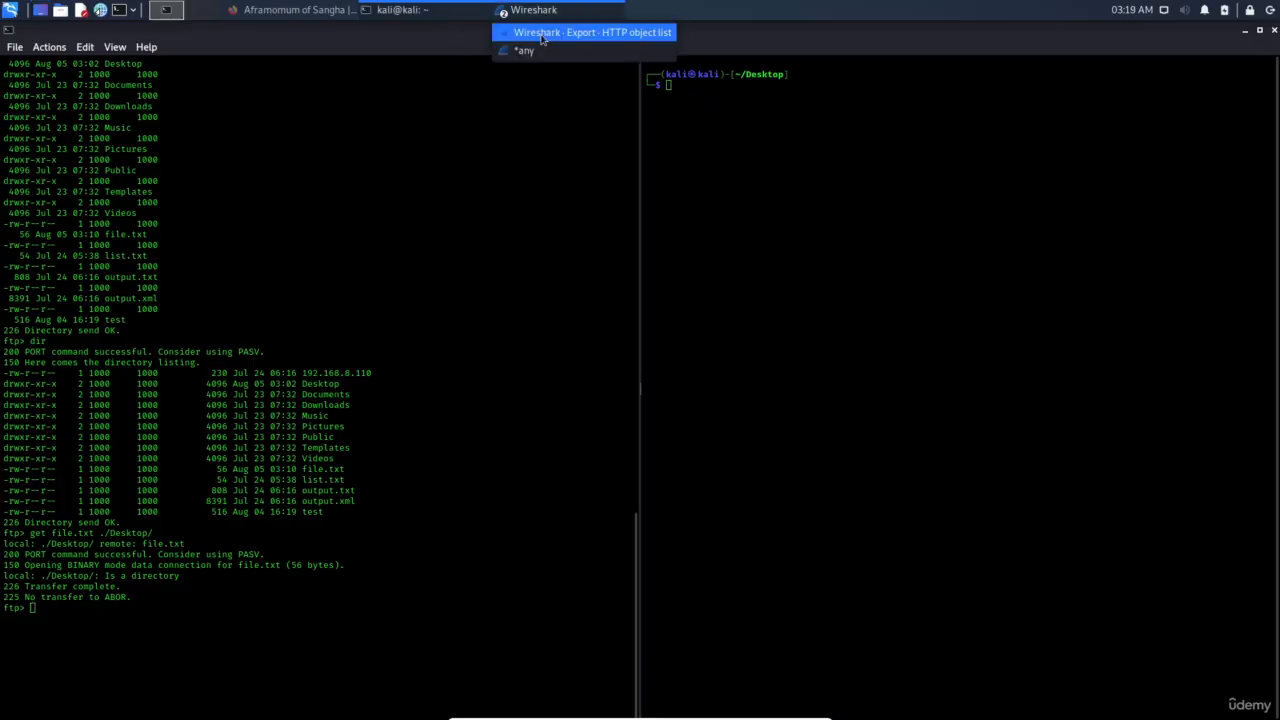
click(541, 51)
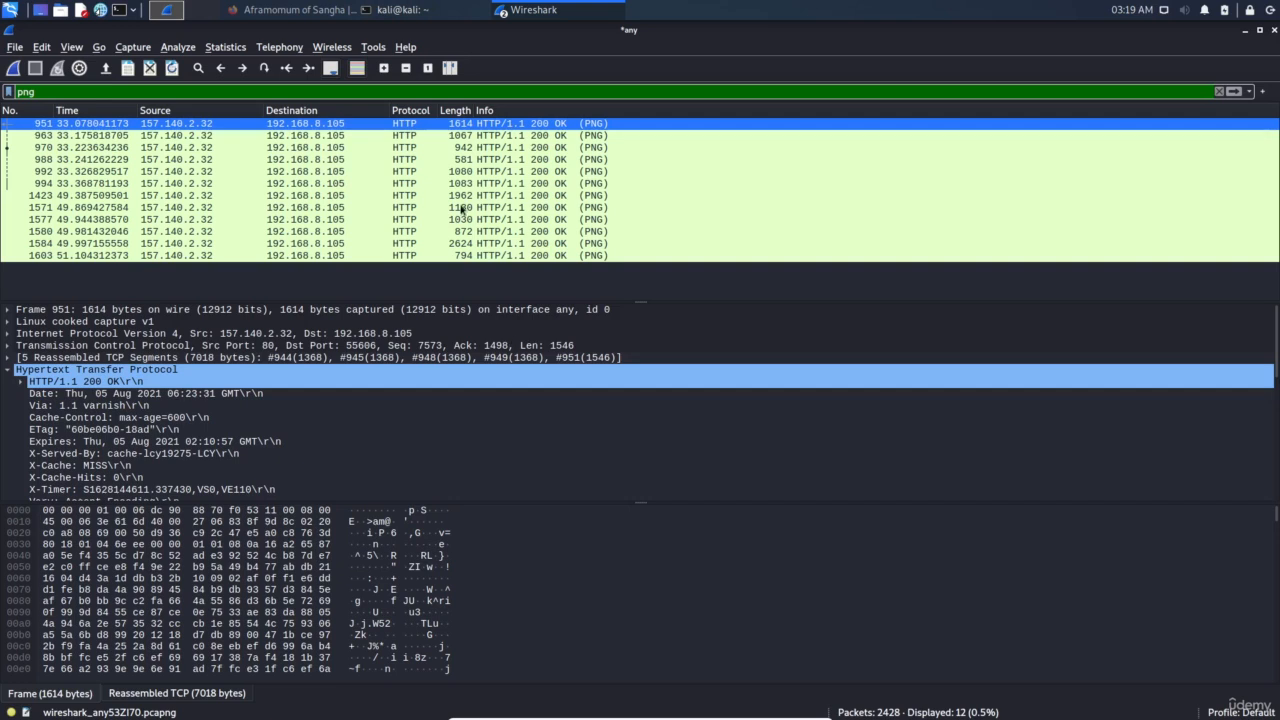
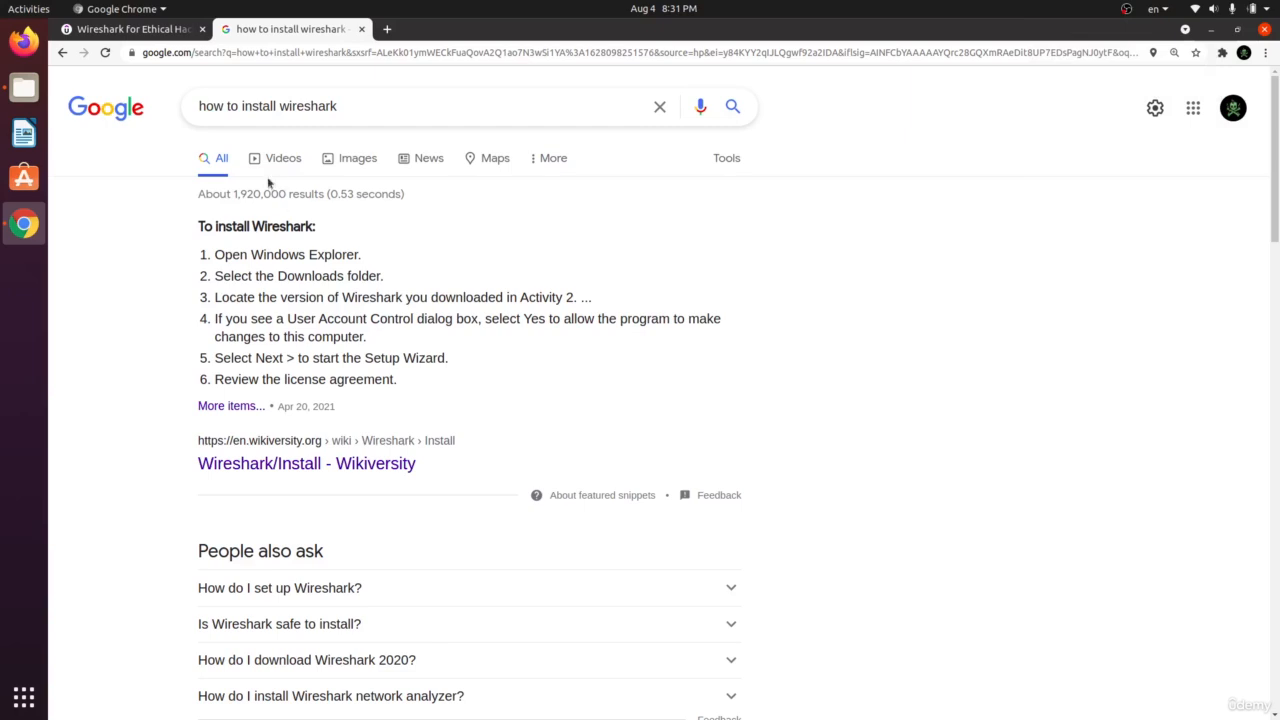
From the Google results, follow the wireshark.org Download link to the 3.4.7 stable release downloads page
drag(209, 108, 340, 108)
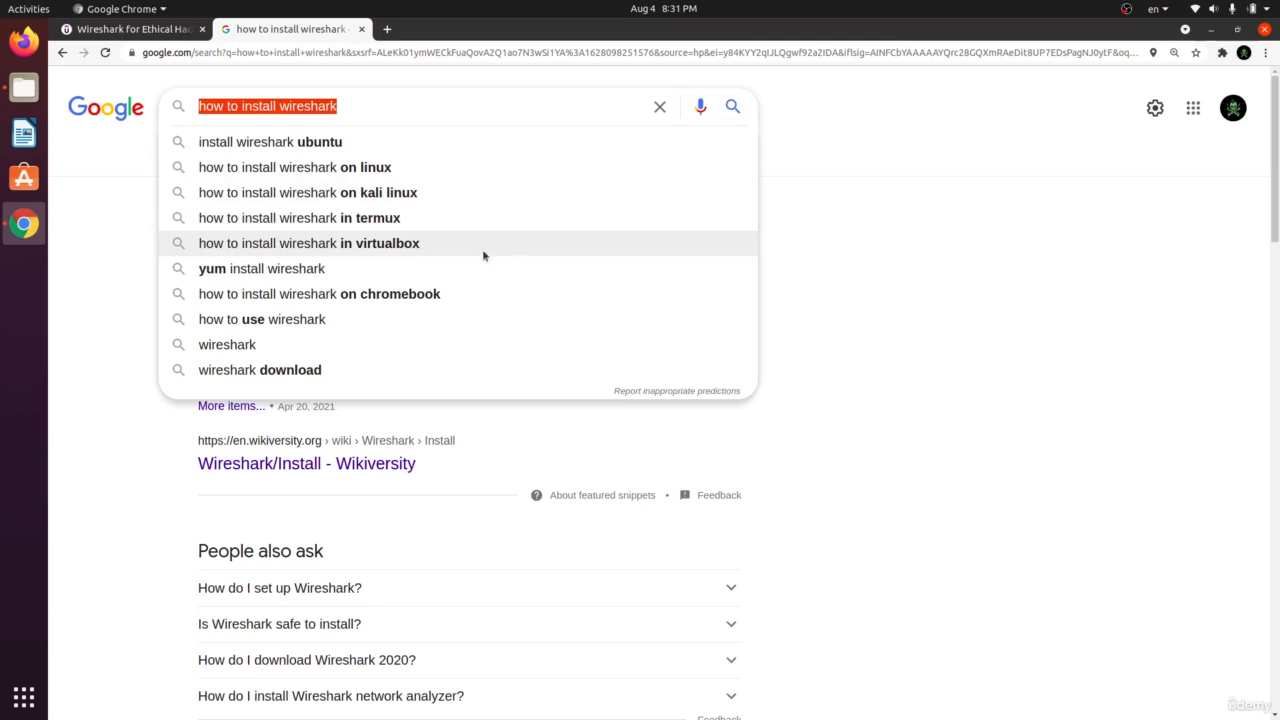
click(922, 379)
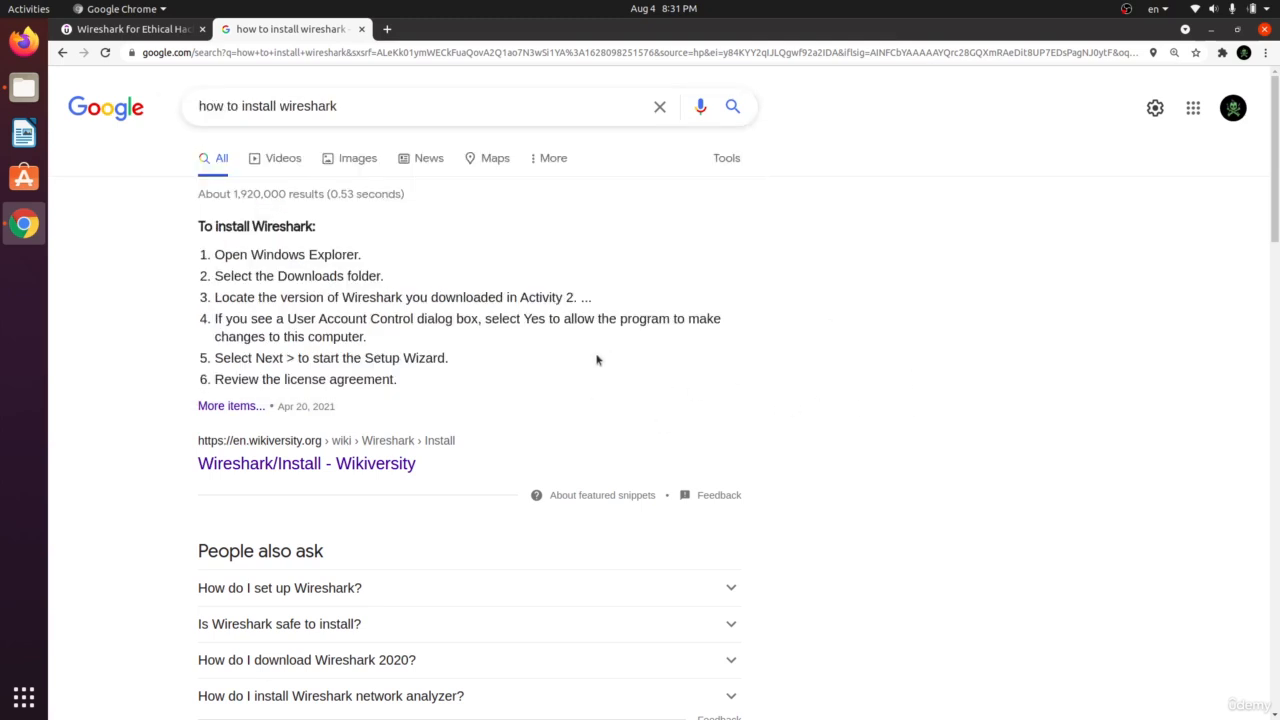
scroll(634, 357, down, 4)
scroll(680, 409, up, 3)
scroll(508, 368, up, 1)
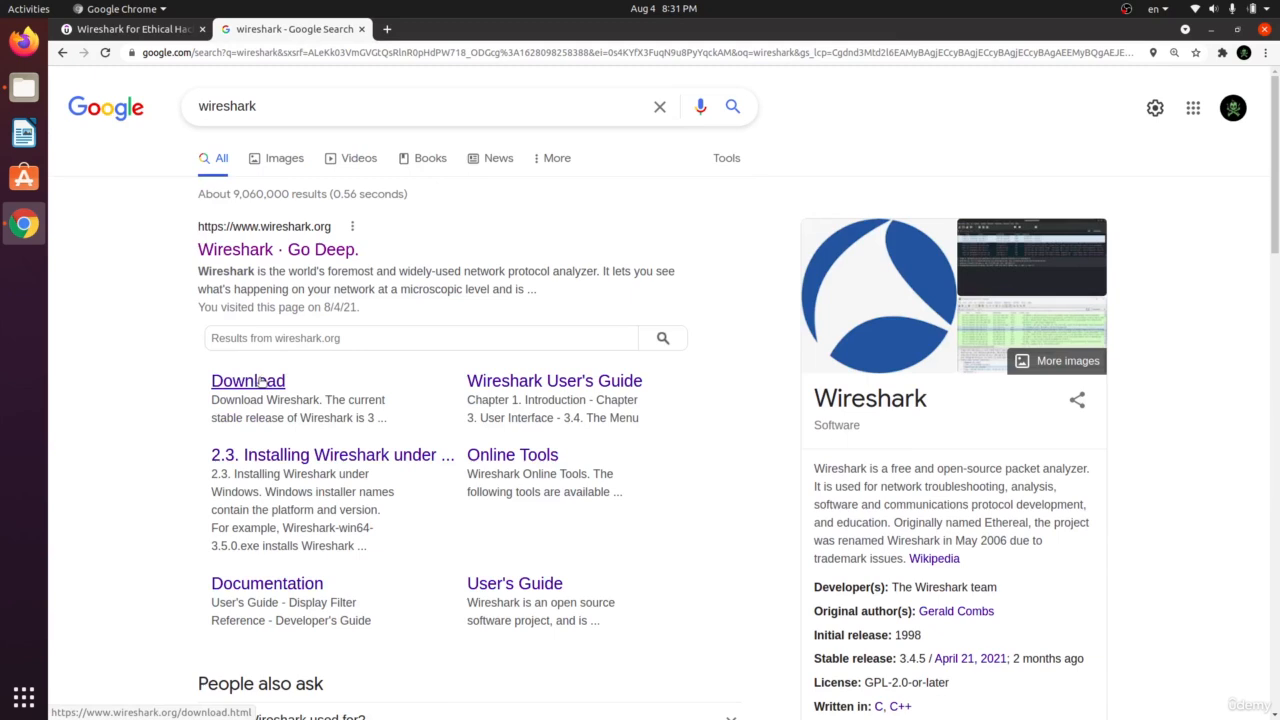
click(258, 381)
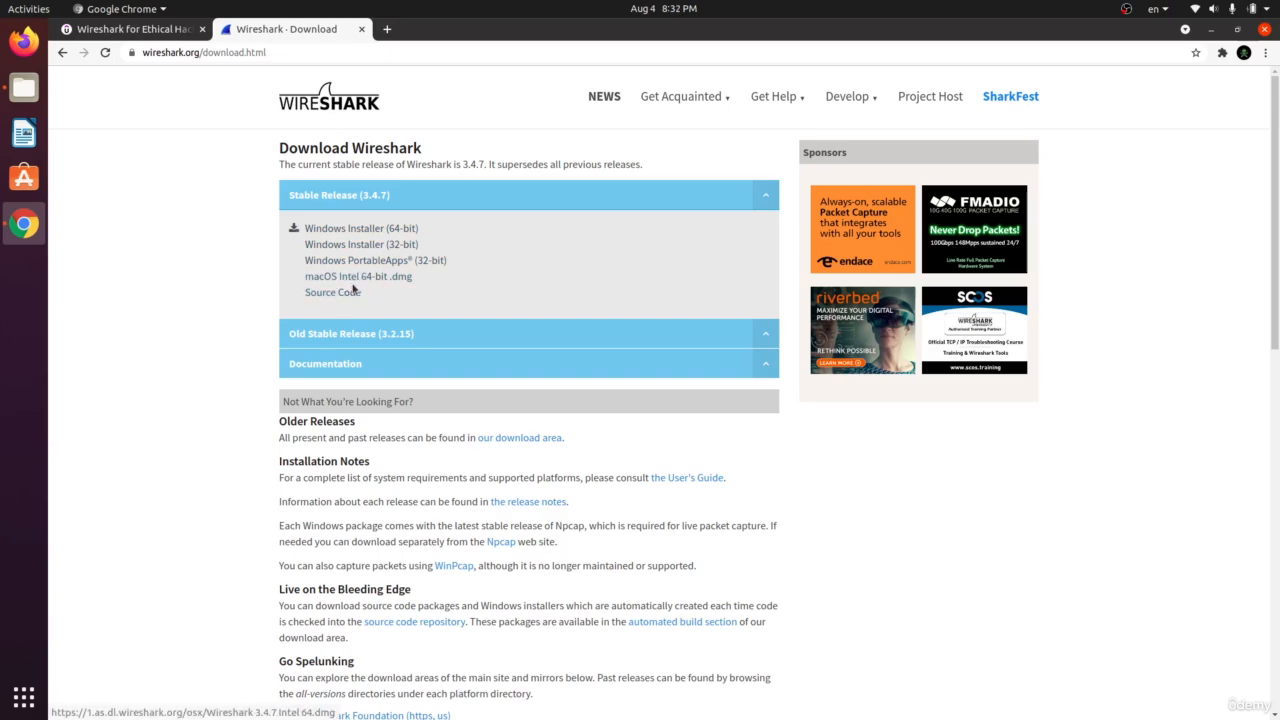
Scroll to the Third-Party Packages table and highlight the Apple/macOS and Canonical/Ubuntu rows
scroll(345, 280, down, 10)
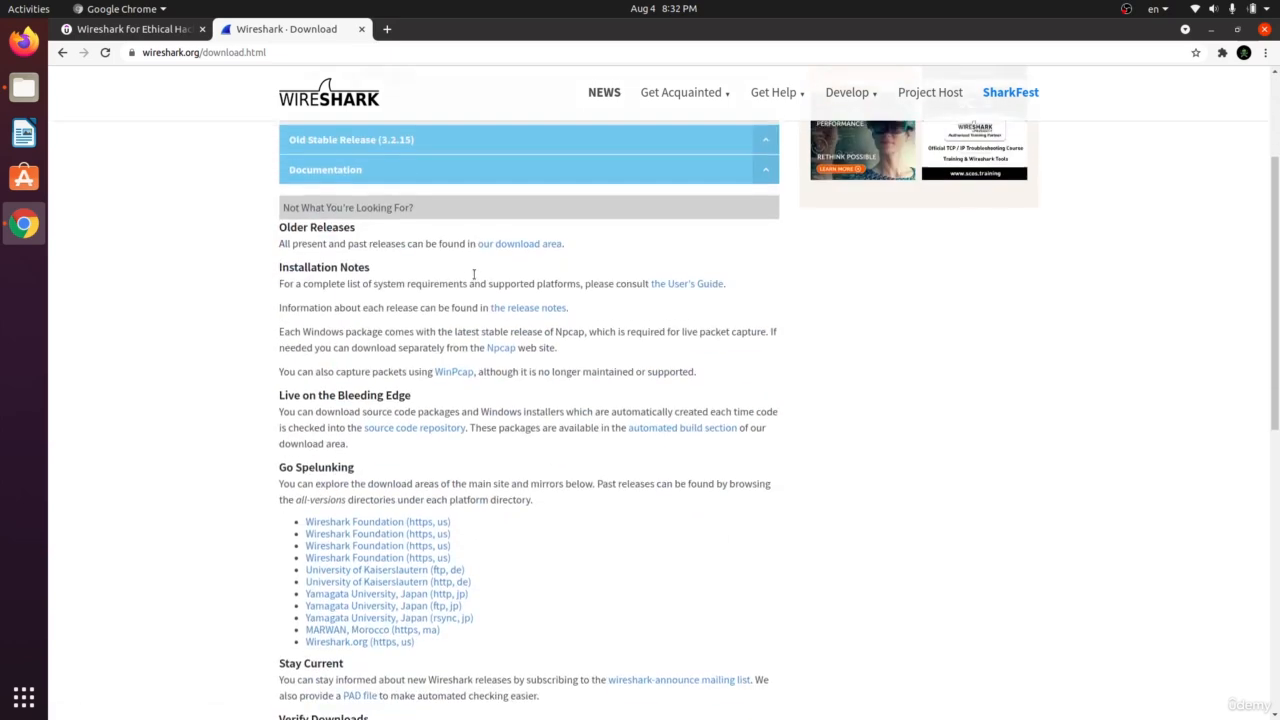
scroll(476, 318, down, 3)
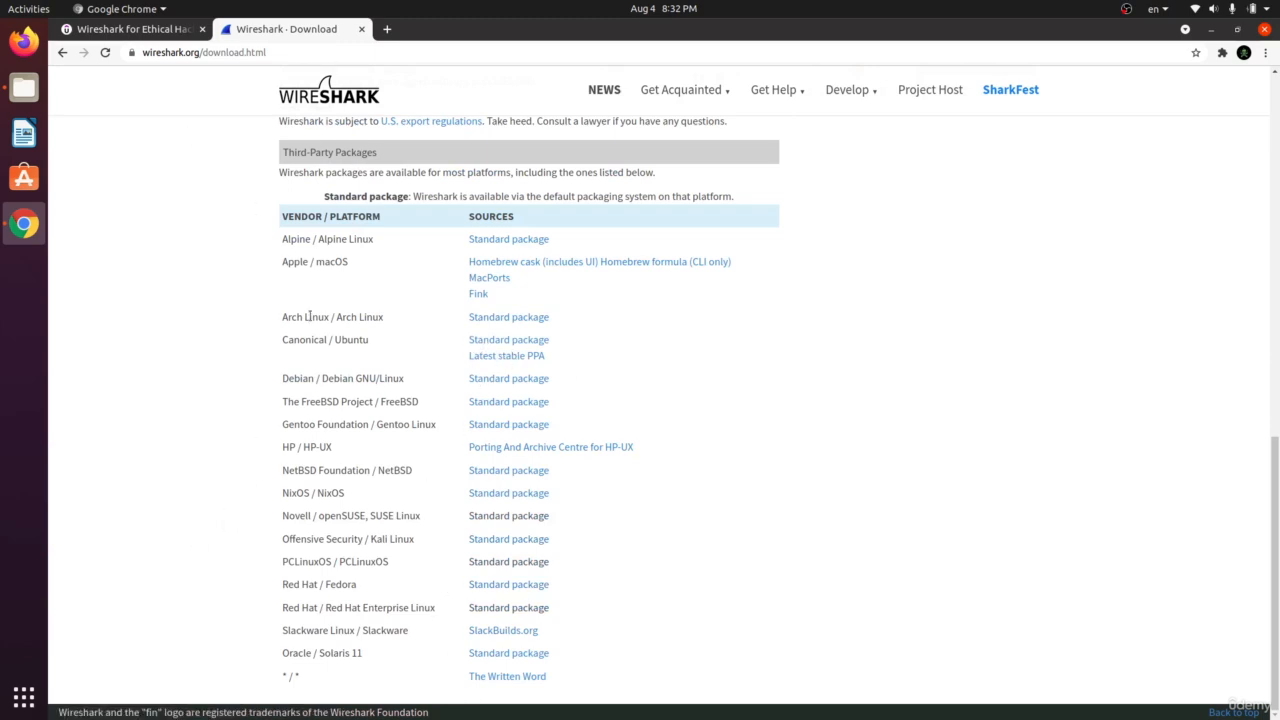
drag(300, 261, 348, 258)
click(387, 244)
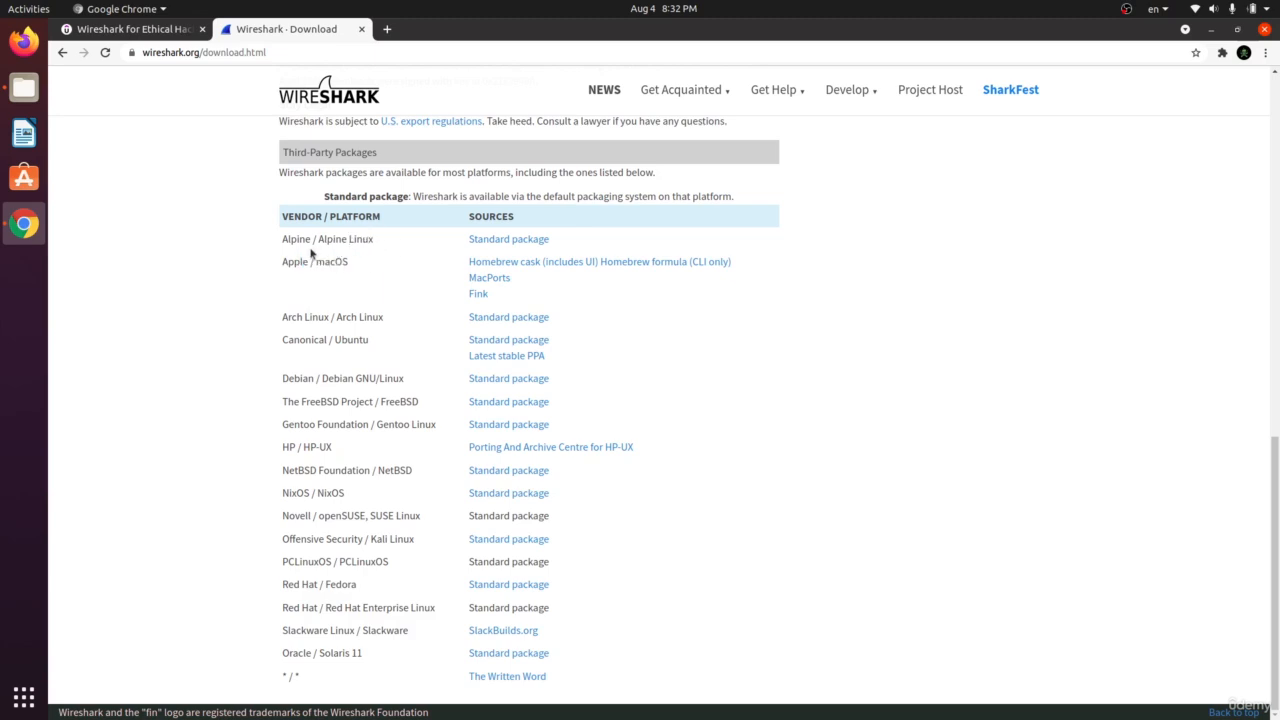
drag(361, 341, 275, 347)
click(393, 372)
Highlight the Red Hat/Fedora, Solaris, FreeBSD and Debian rows of the packages table
drag(314, 585, 343, 585)
drag(352, 653, 276, 656)
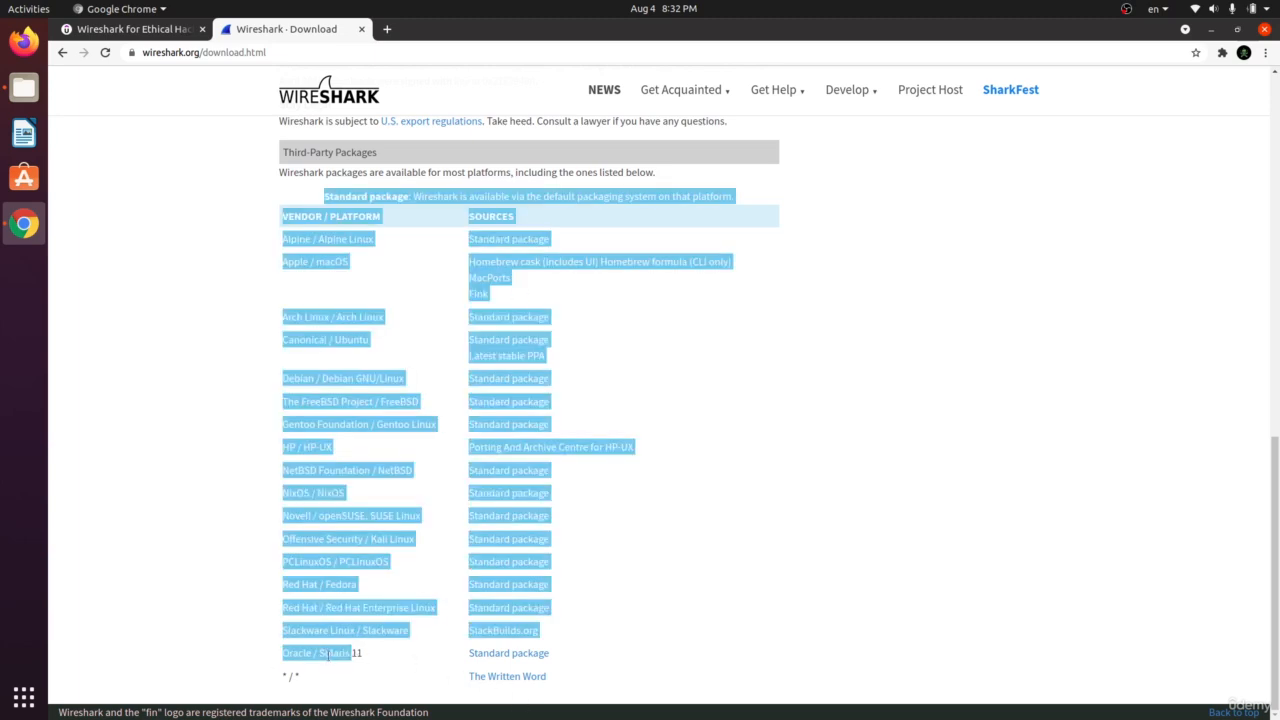
click(348, 658)
drag(372, 403, 280, 400)
click(405, 425)
drag(384, 376, 251, 374)
click(389, 466)
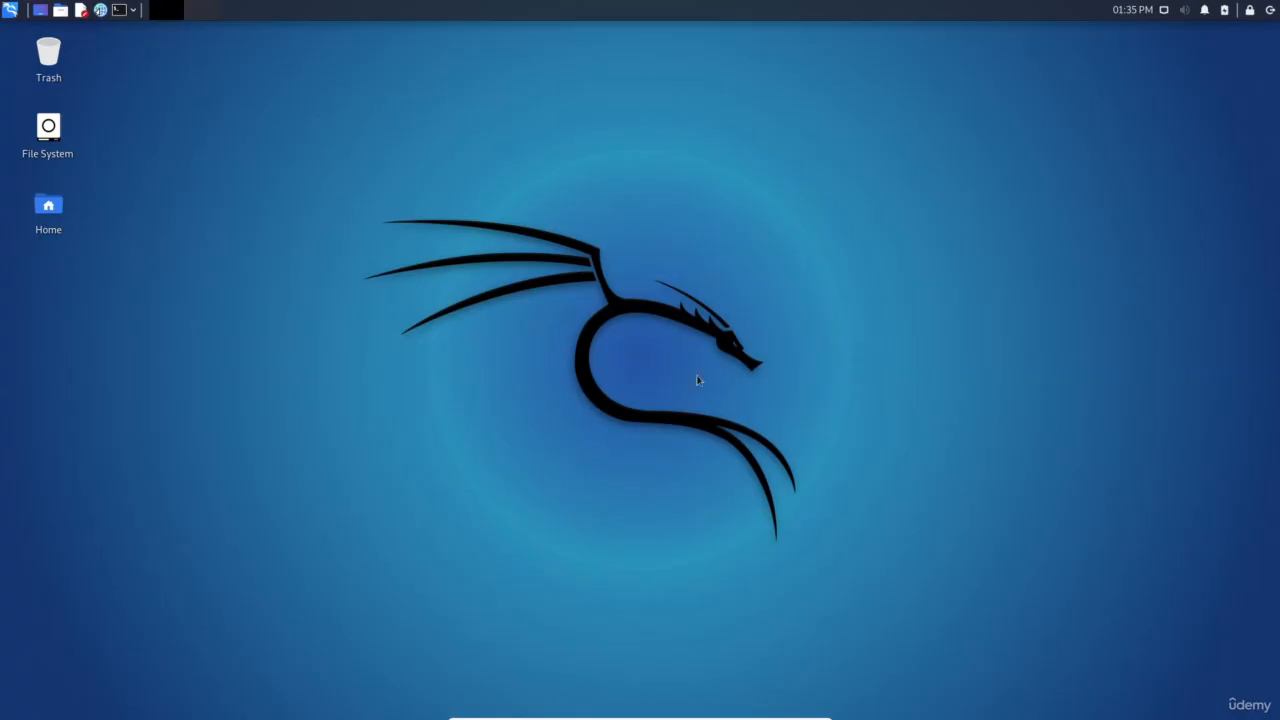
Launch Wireshark from the applications menu search
right_click(477, 226)
click(459, 188)
key(super)
text(wiresh)
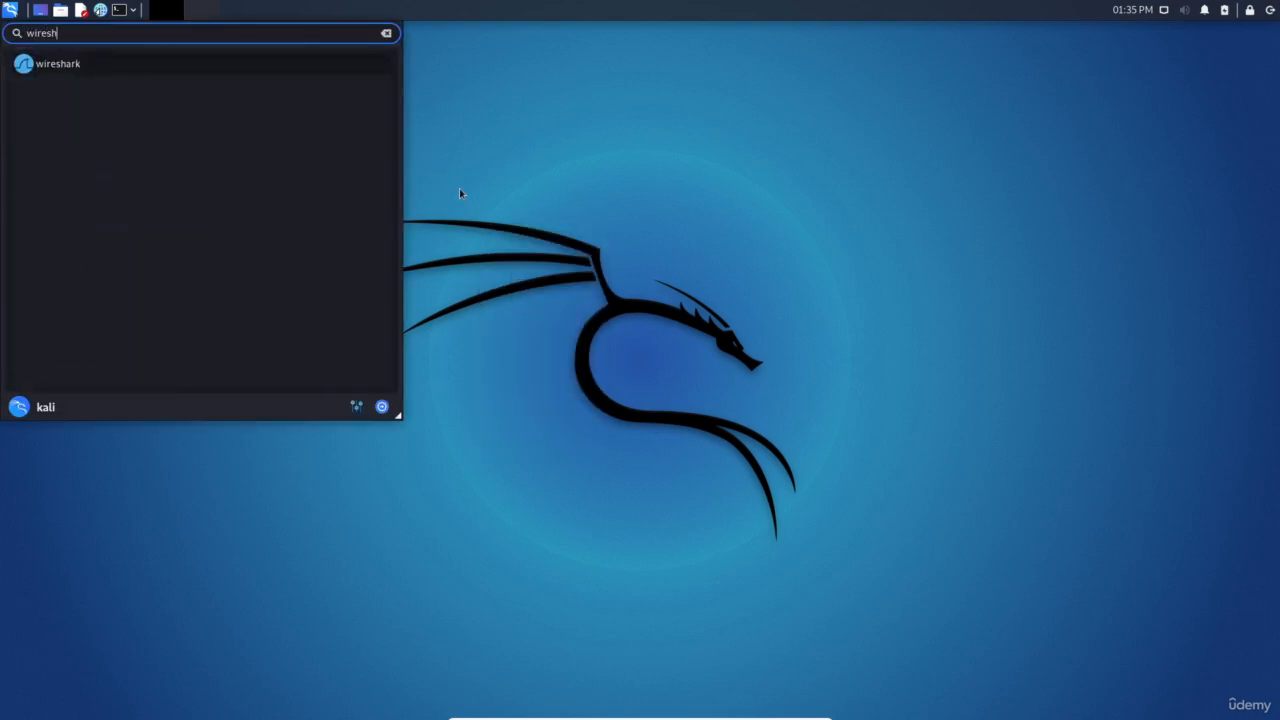
key(Return)
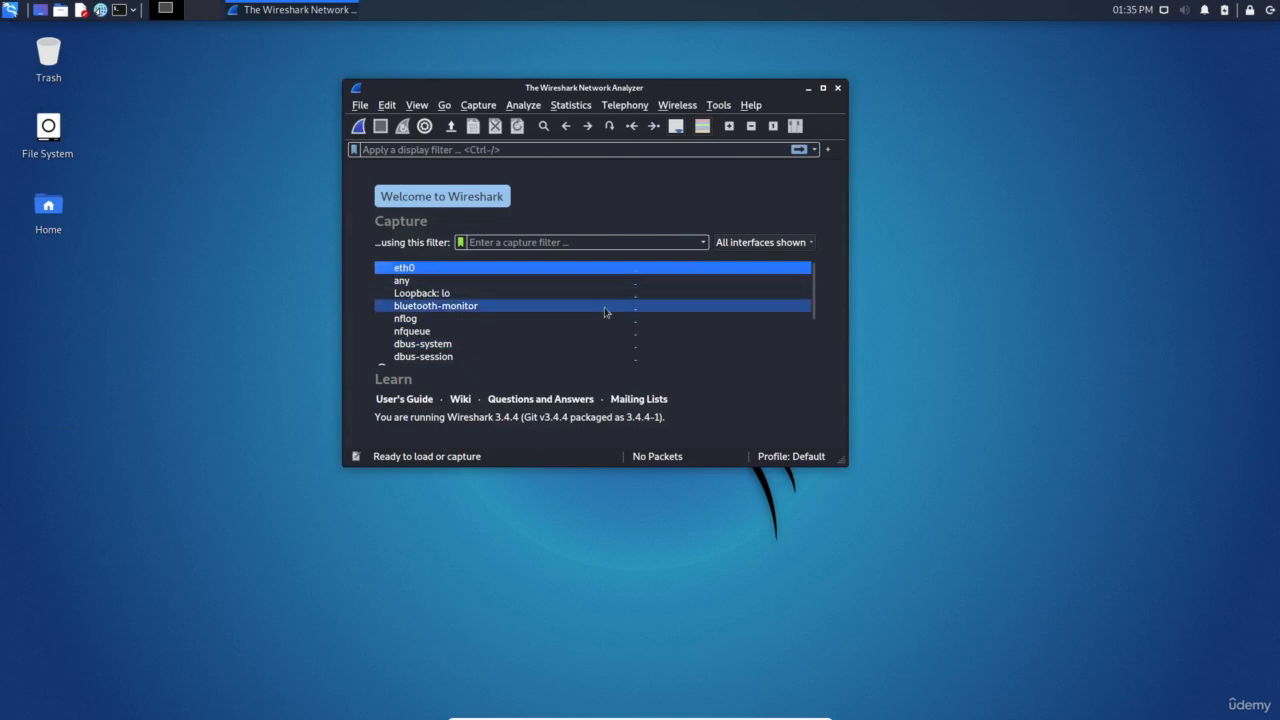
scroll(560, 316, down, 2)
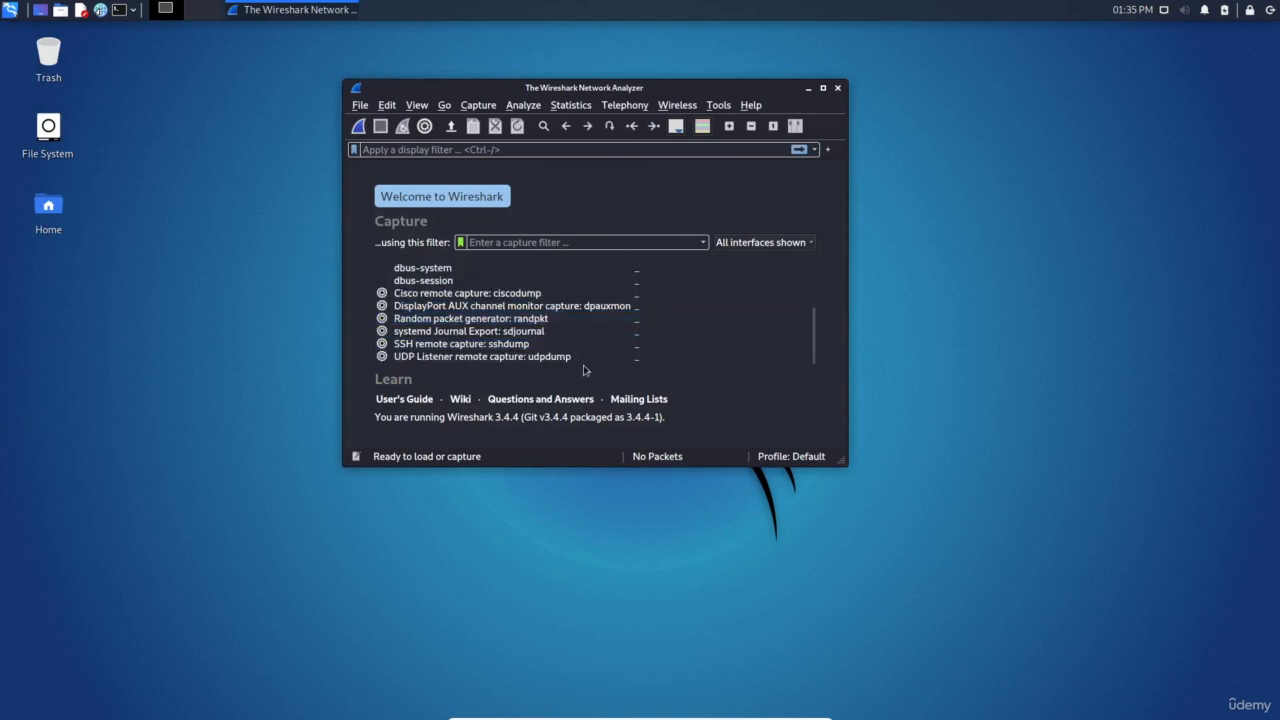
scroll(584, 335, up, 2)
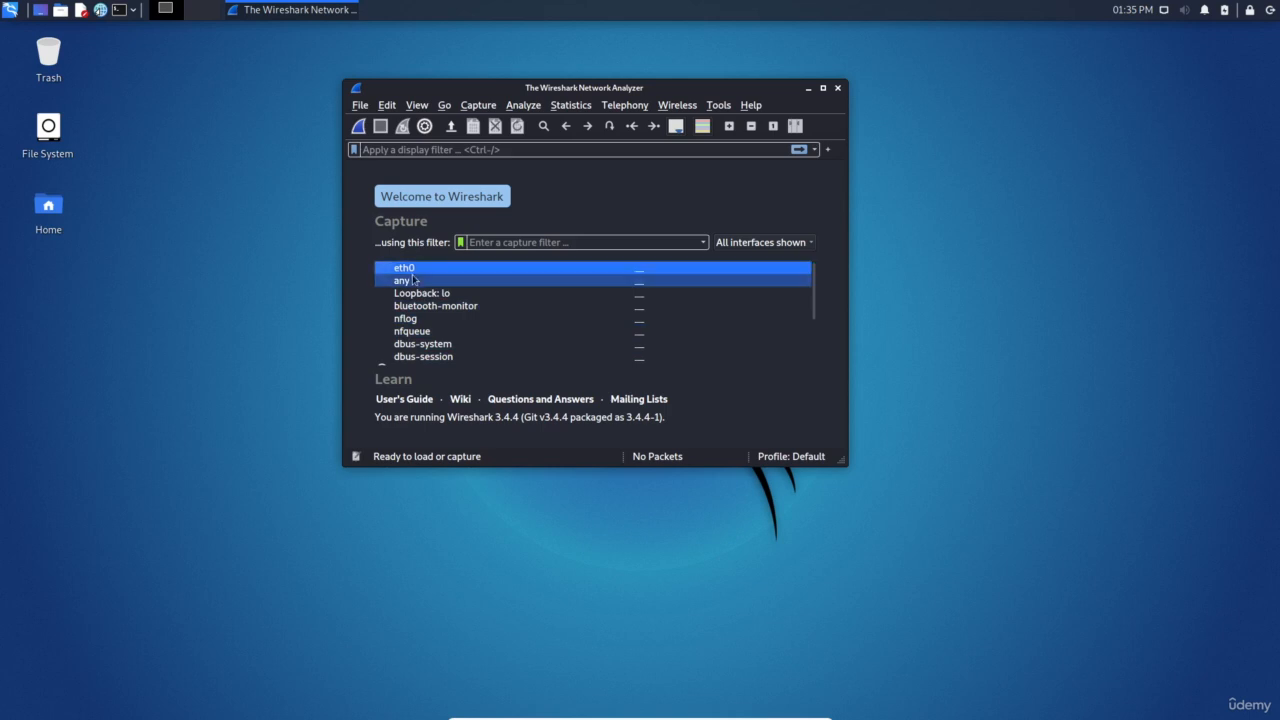
mouse_move(419, 272)
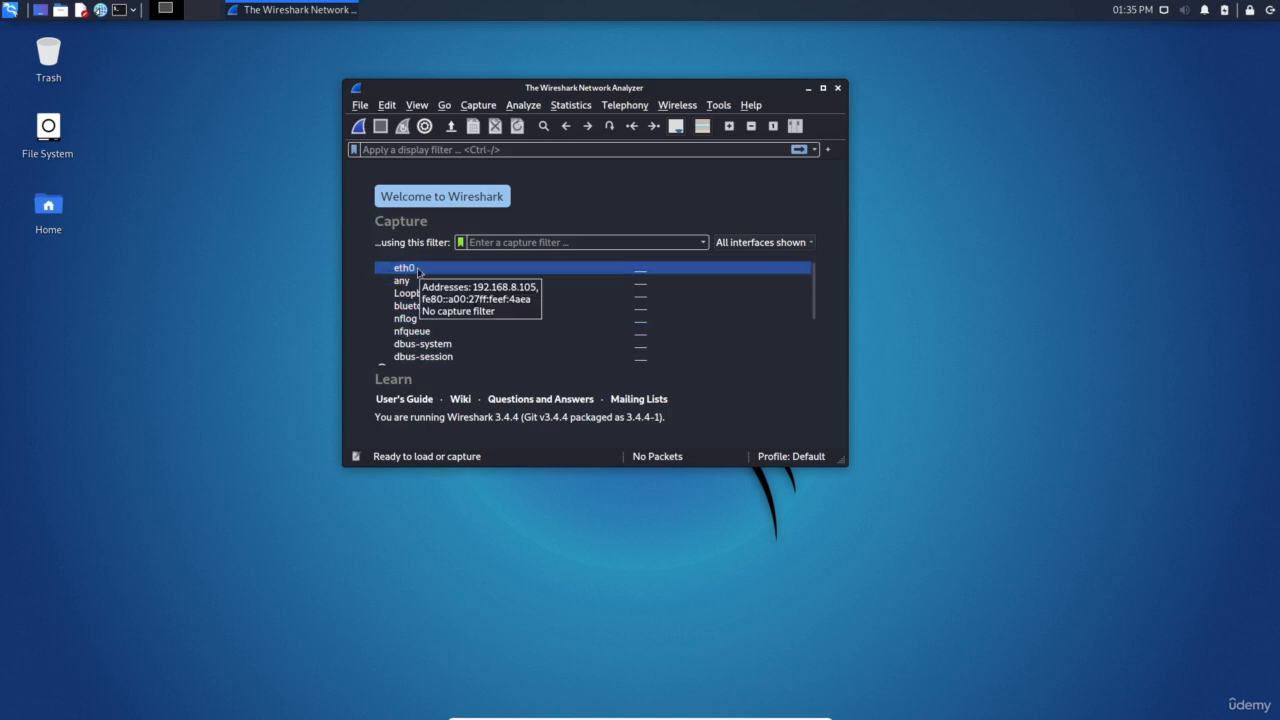
Confirm eth0's address 192.168.8.105 with ifconfig in a terminal, then start capturing on eth0
key(ctrl+alt+t)
text(ifconfig)
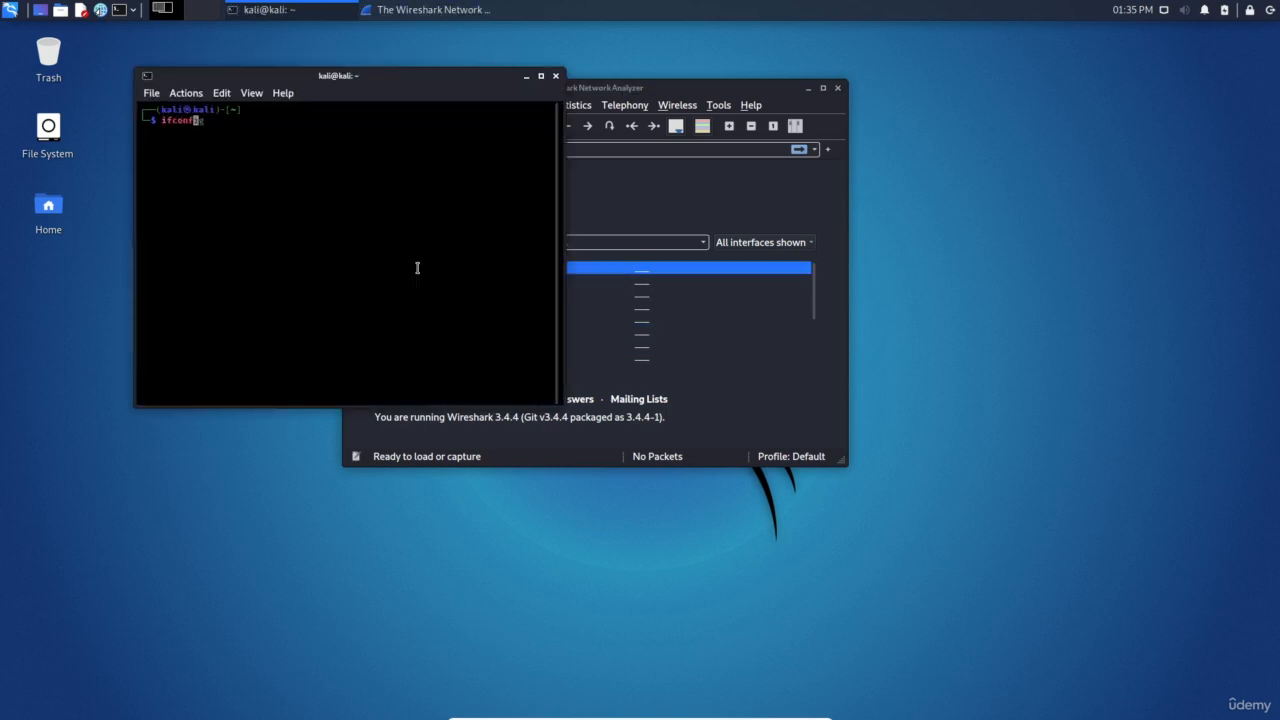
key(Return)
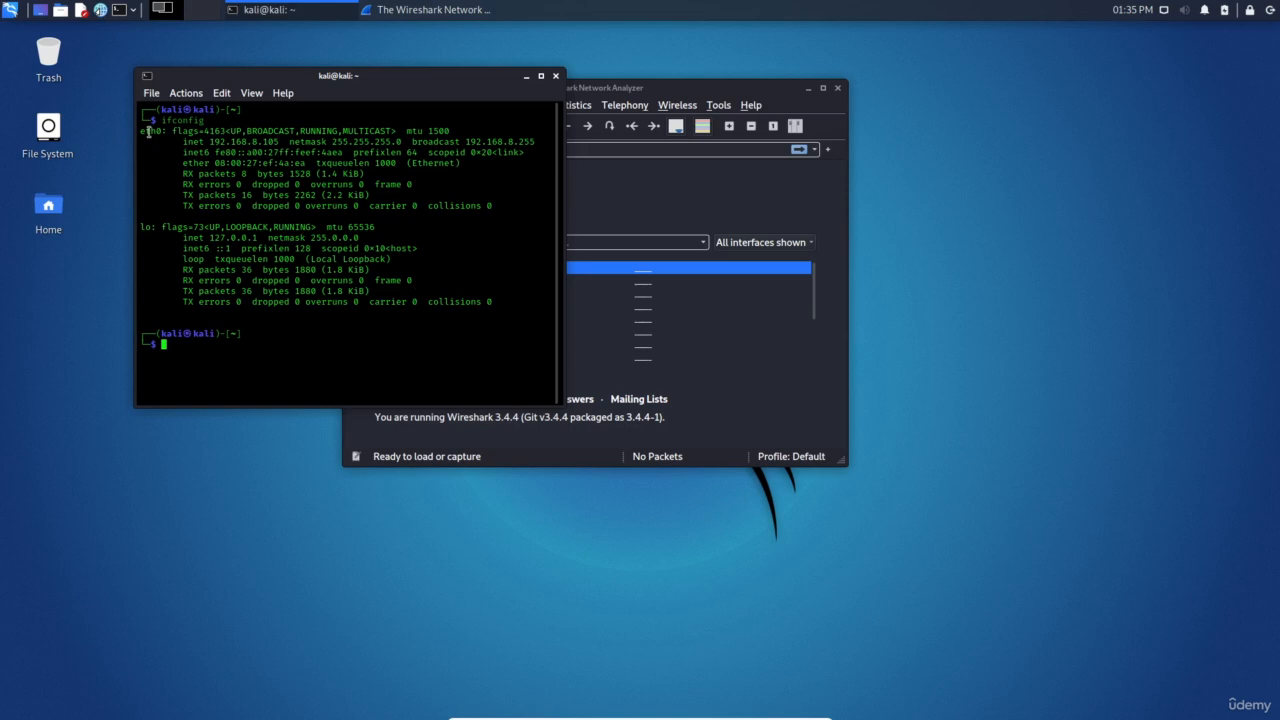
triple_click(154, 131)
click(280, 179)
drag(280, 142, 198, 142)
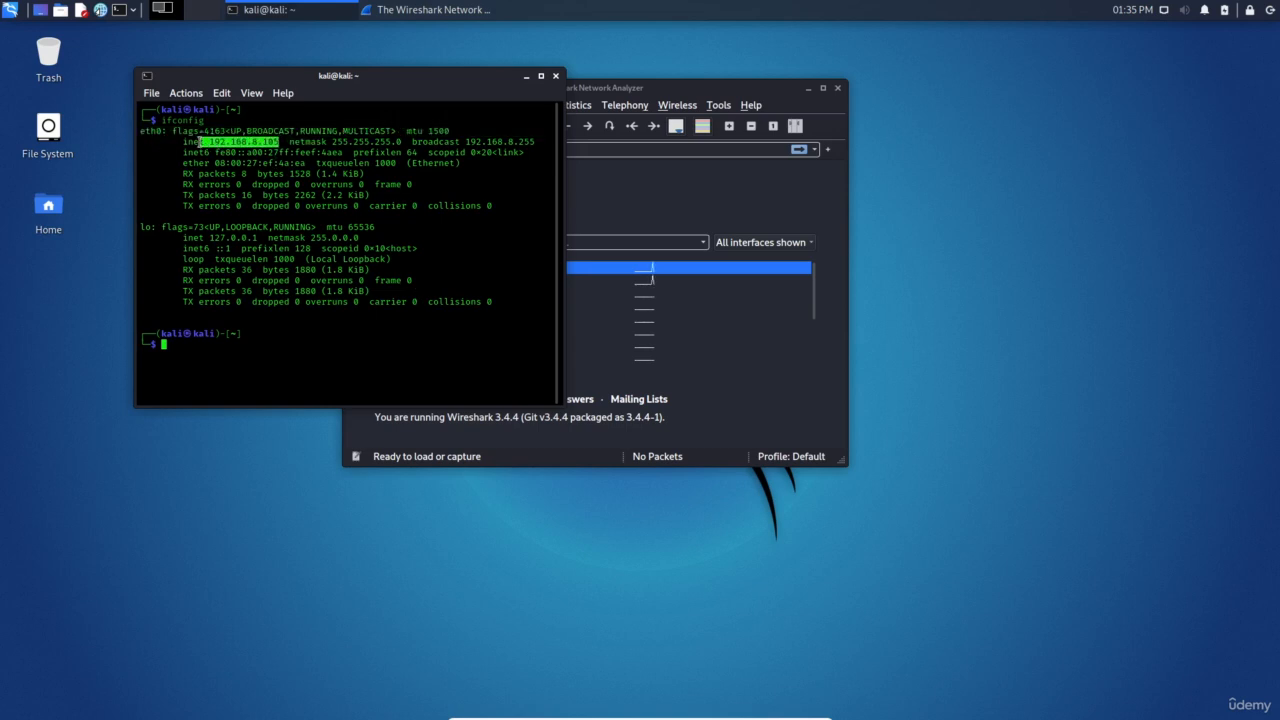
click(350, 293)
key(ctrl+d)
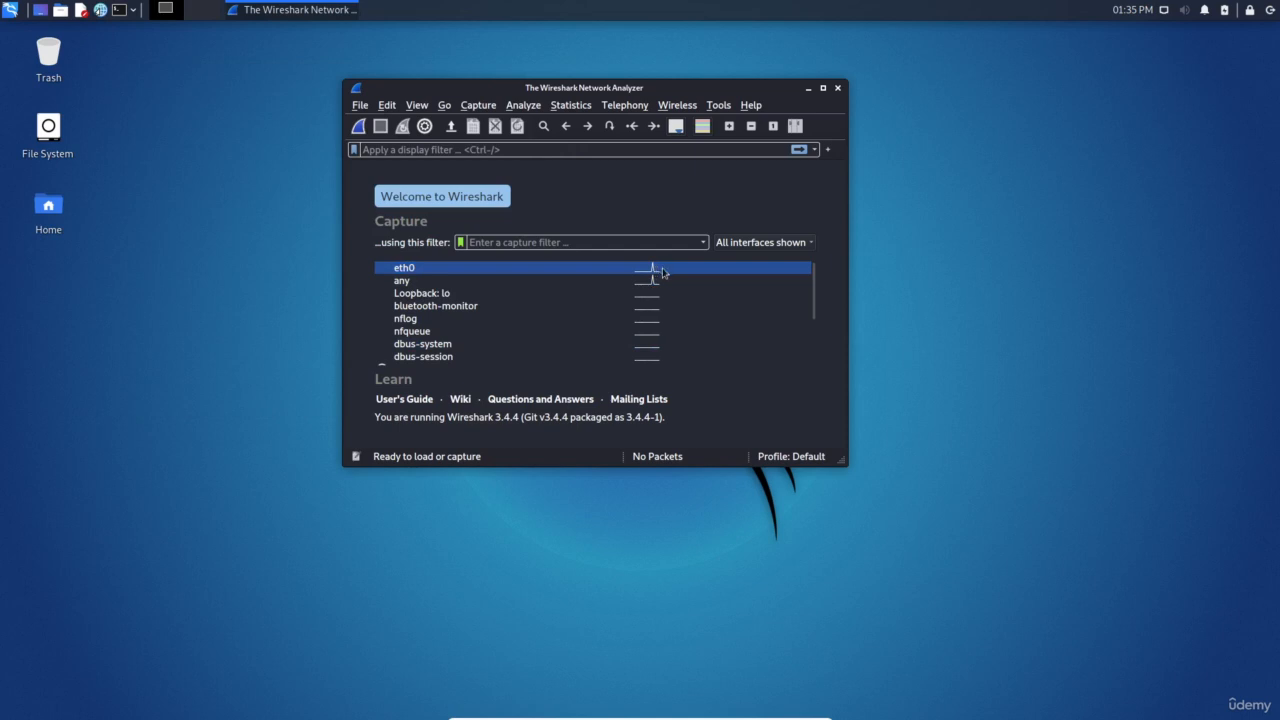
double_click(662, 272)
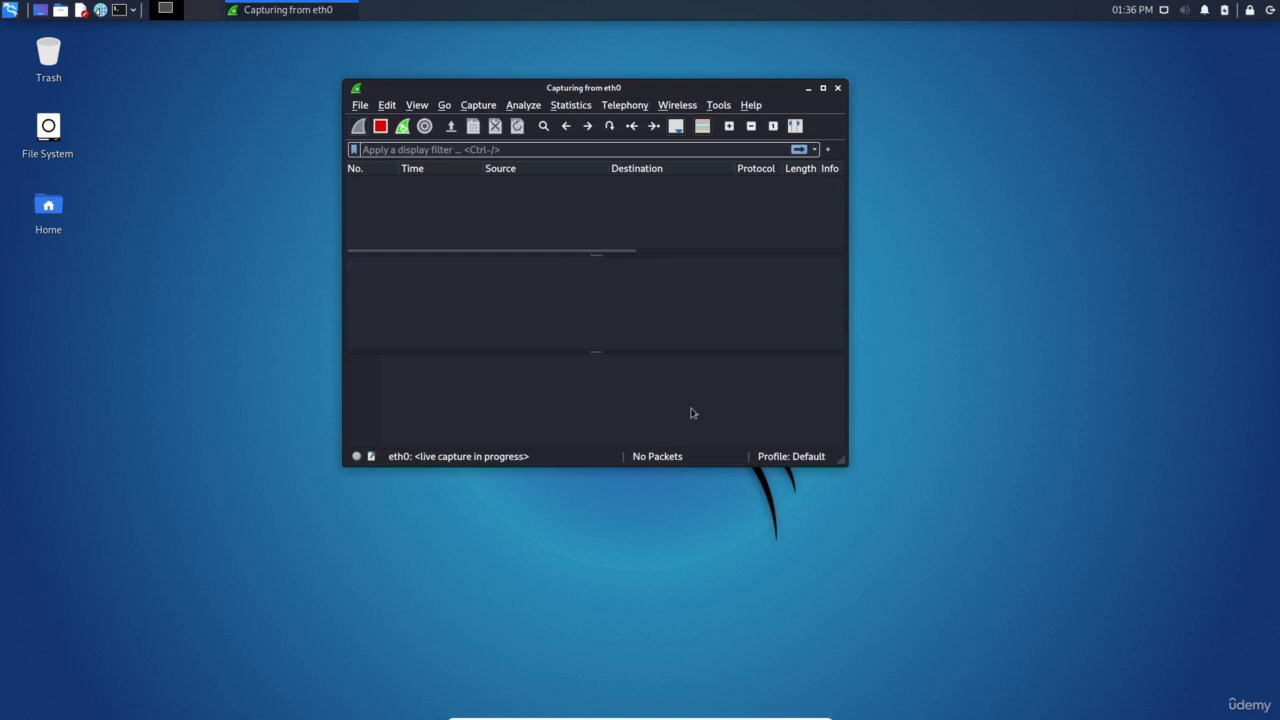
Maximize Wireshark, move the terminal aside, and look through the captured packets
click(823, 89)
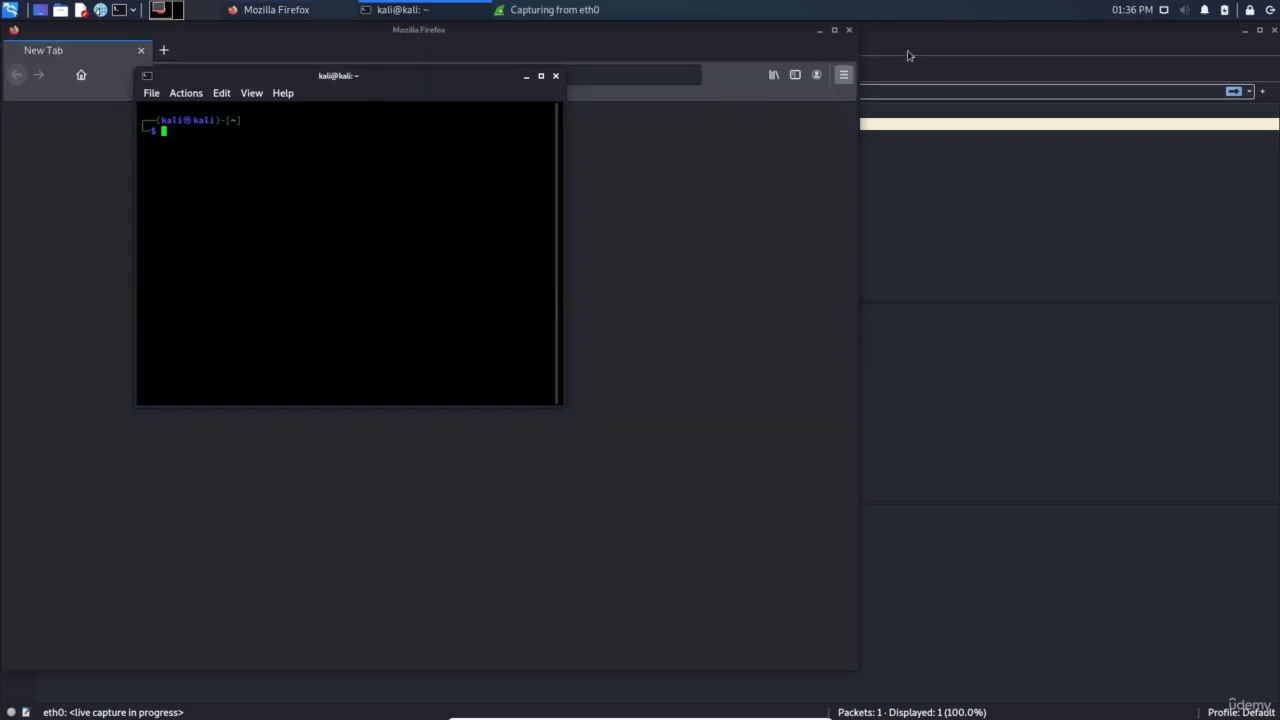
click(820, 33)
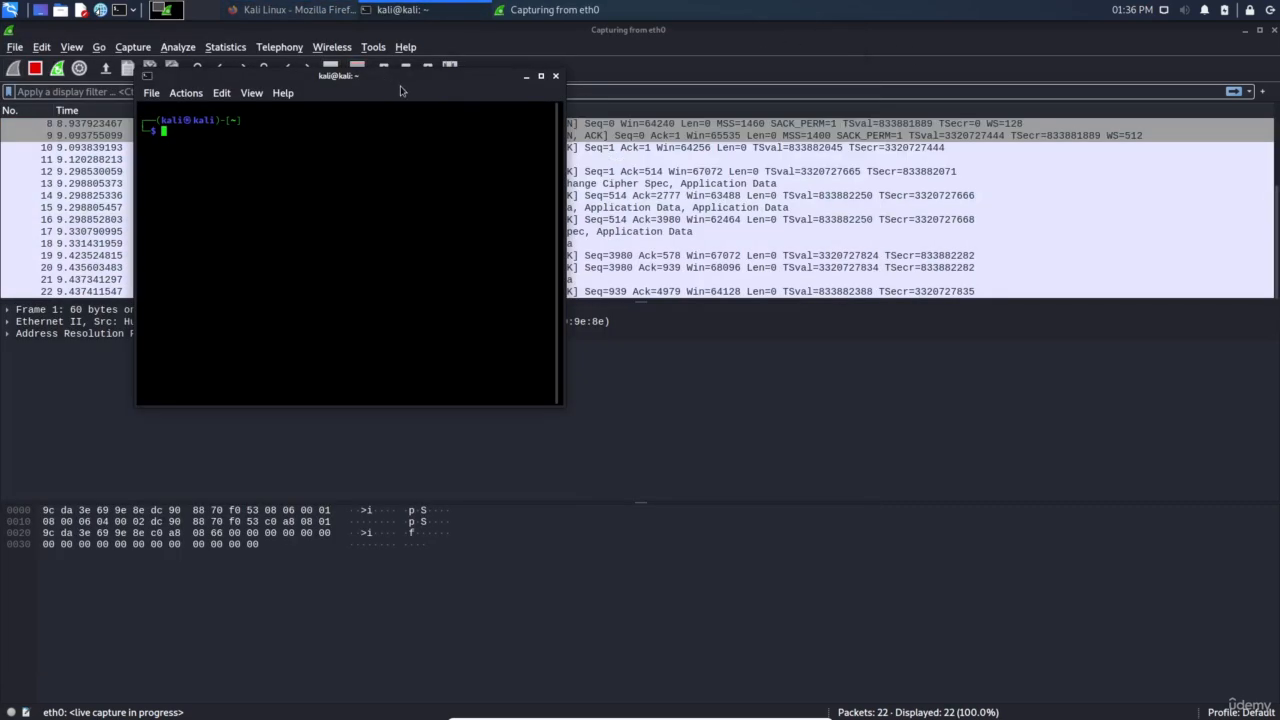
drag(399, 80, 865, 265)
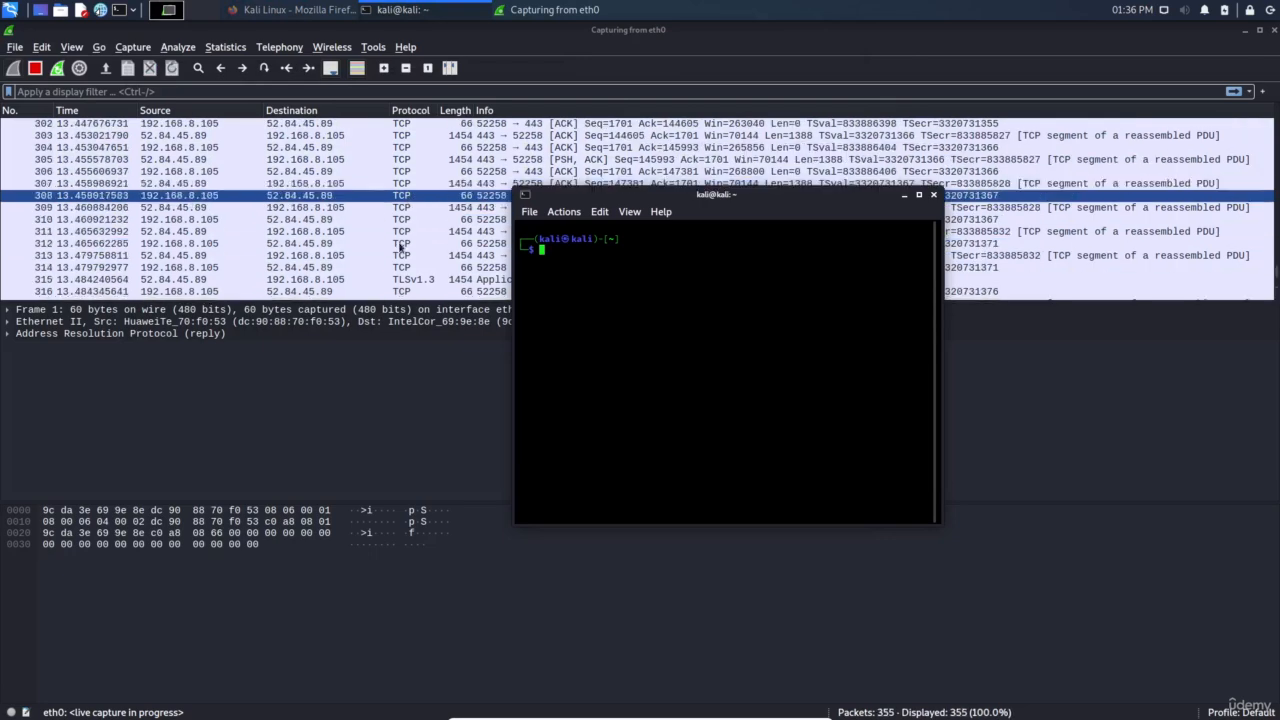
click(500, 268)
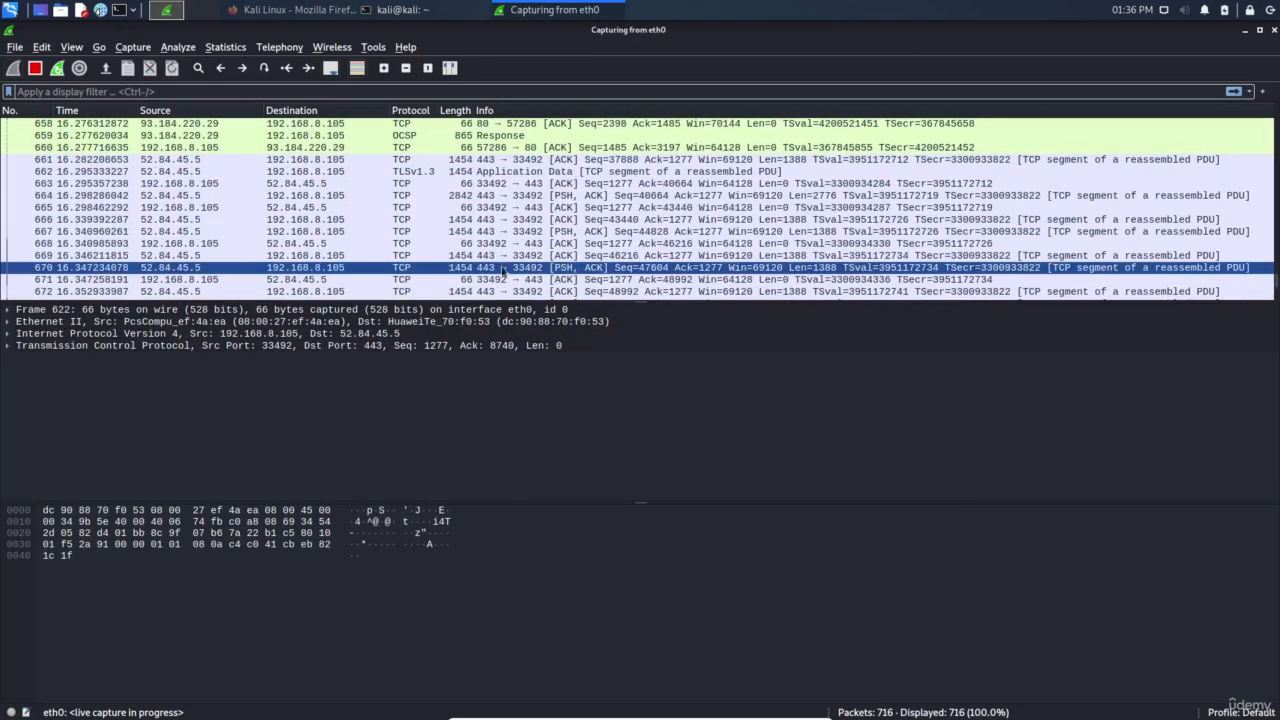
scroll(502, 255, up, 4)
scroll(502, 254, up, 4)
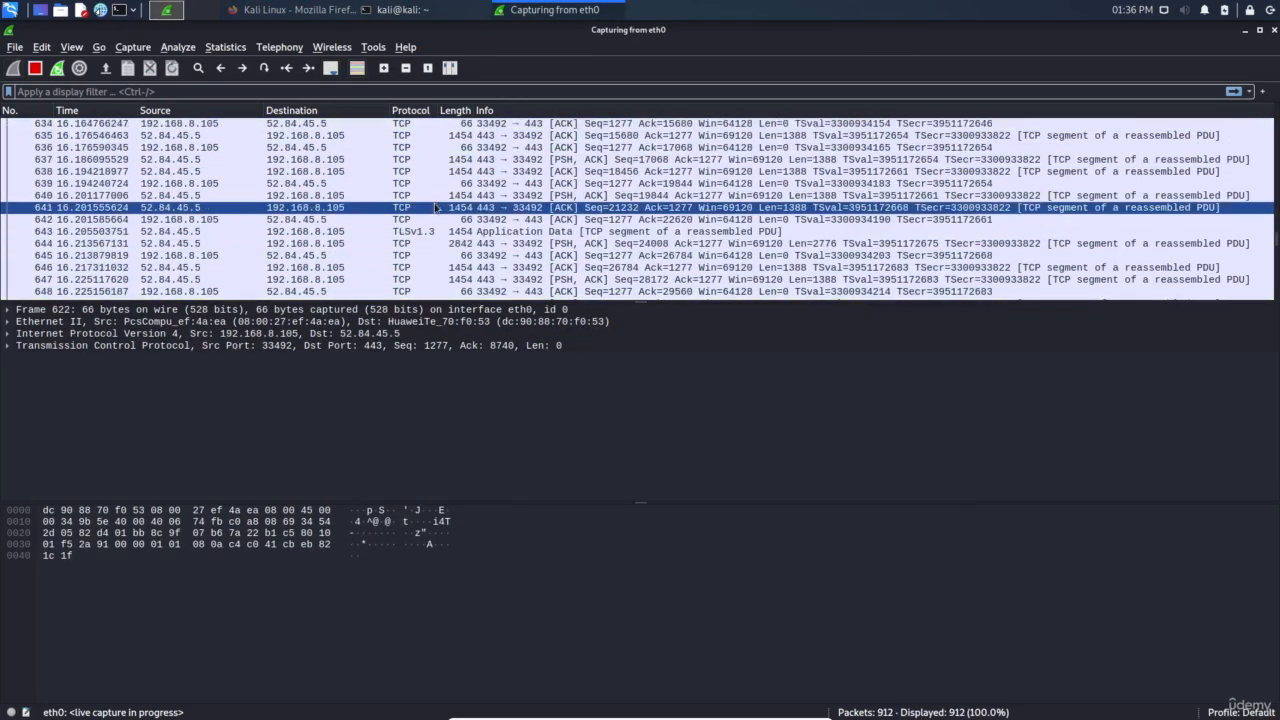
scroll(437, 213, down, 3)
scroll(437, 213, down, 15)
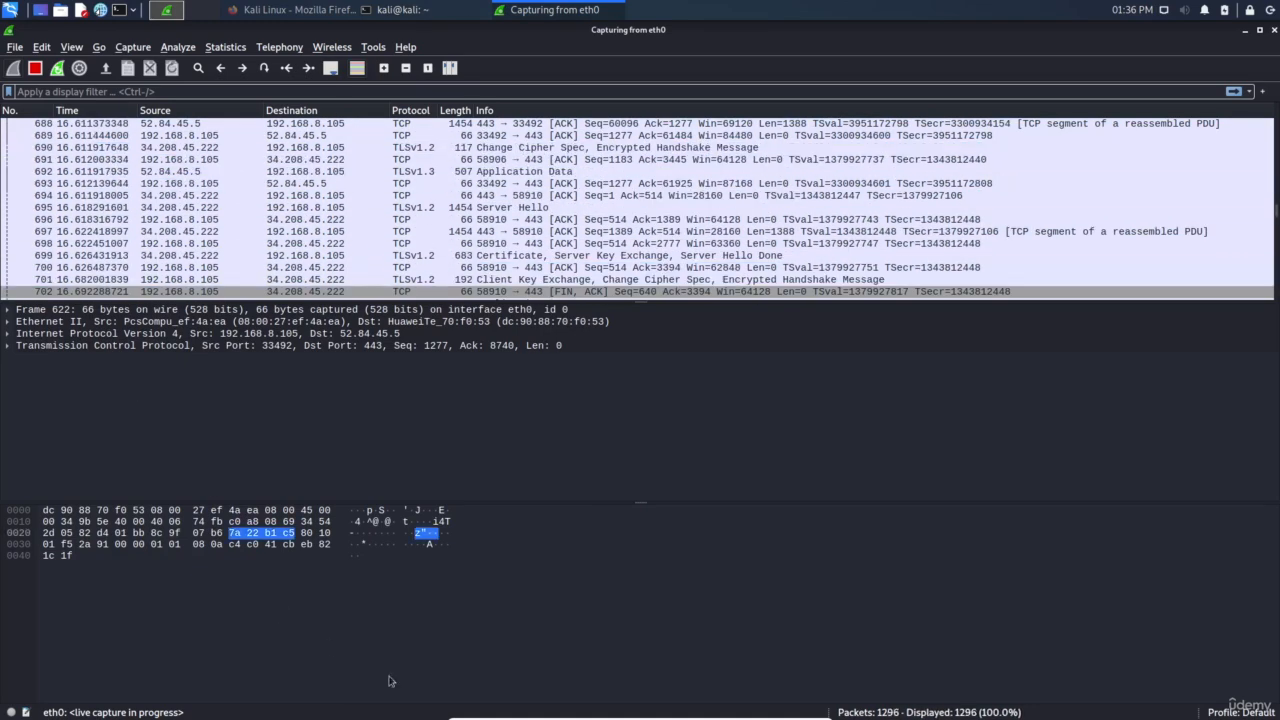
click(380, 13)
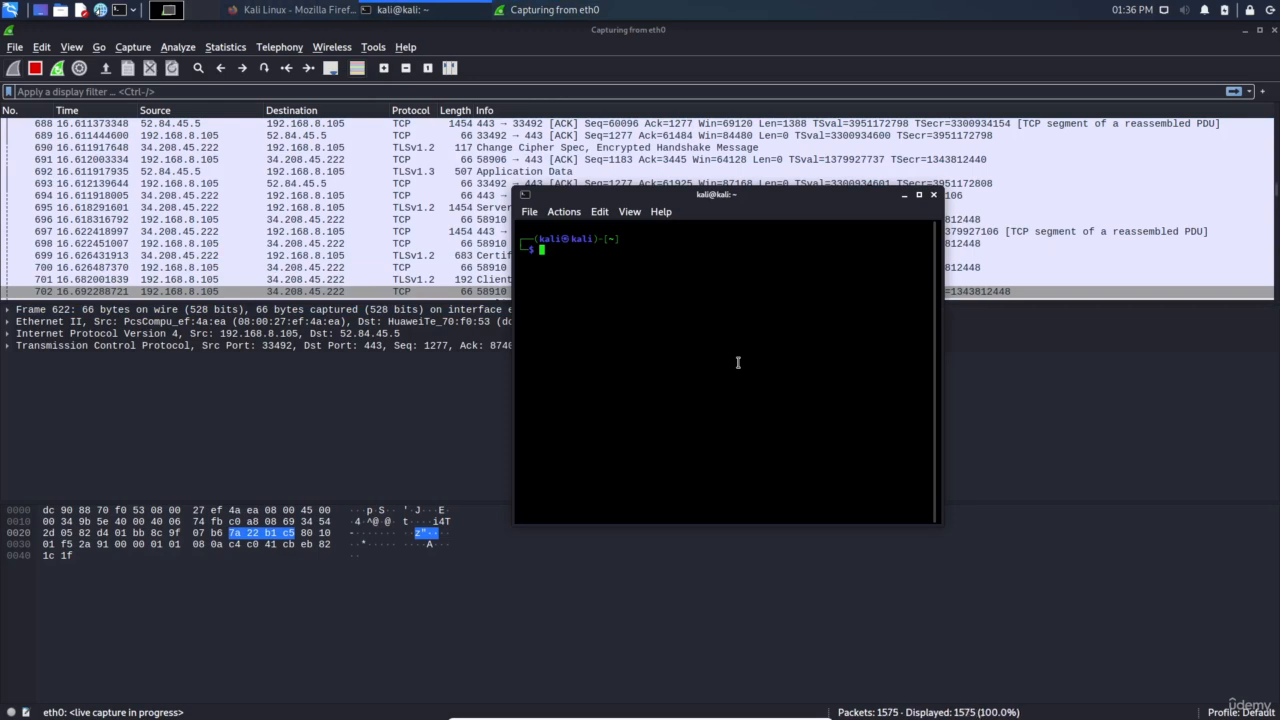
Close Firefox and restart the eth0 capture without saving the collected packets
click(57, 68)
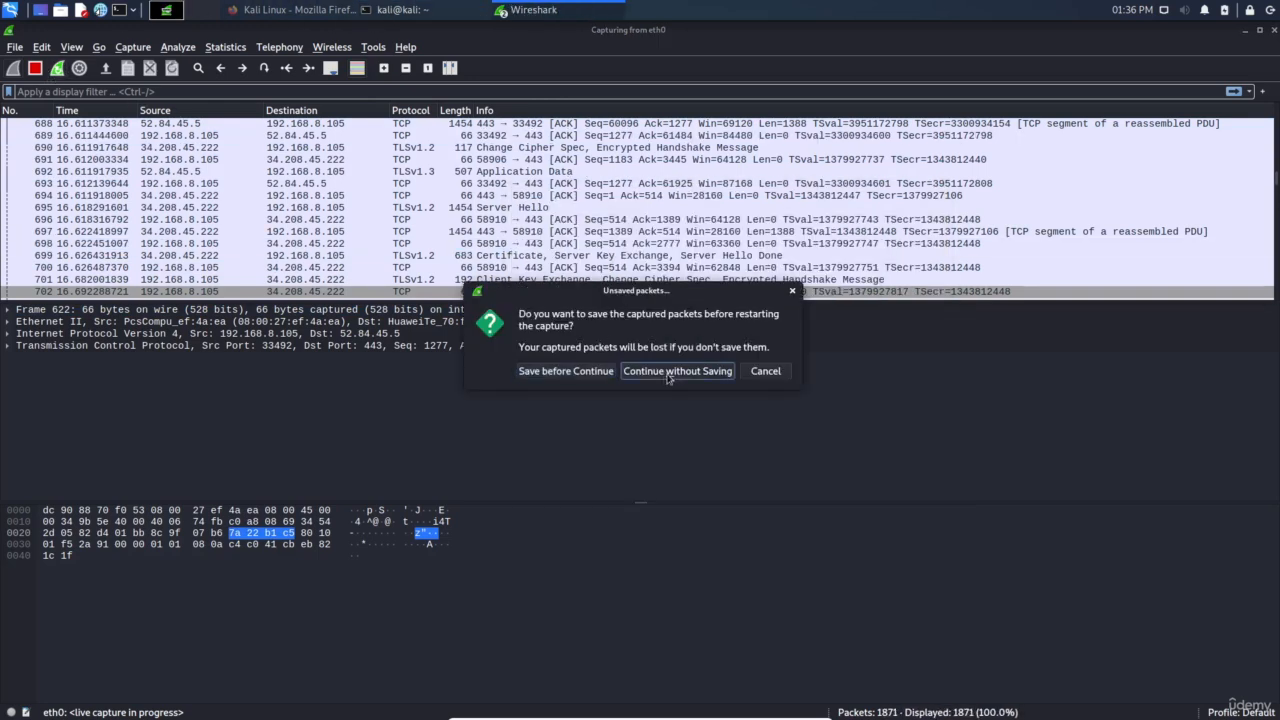
click(668, 372)
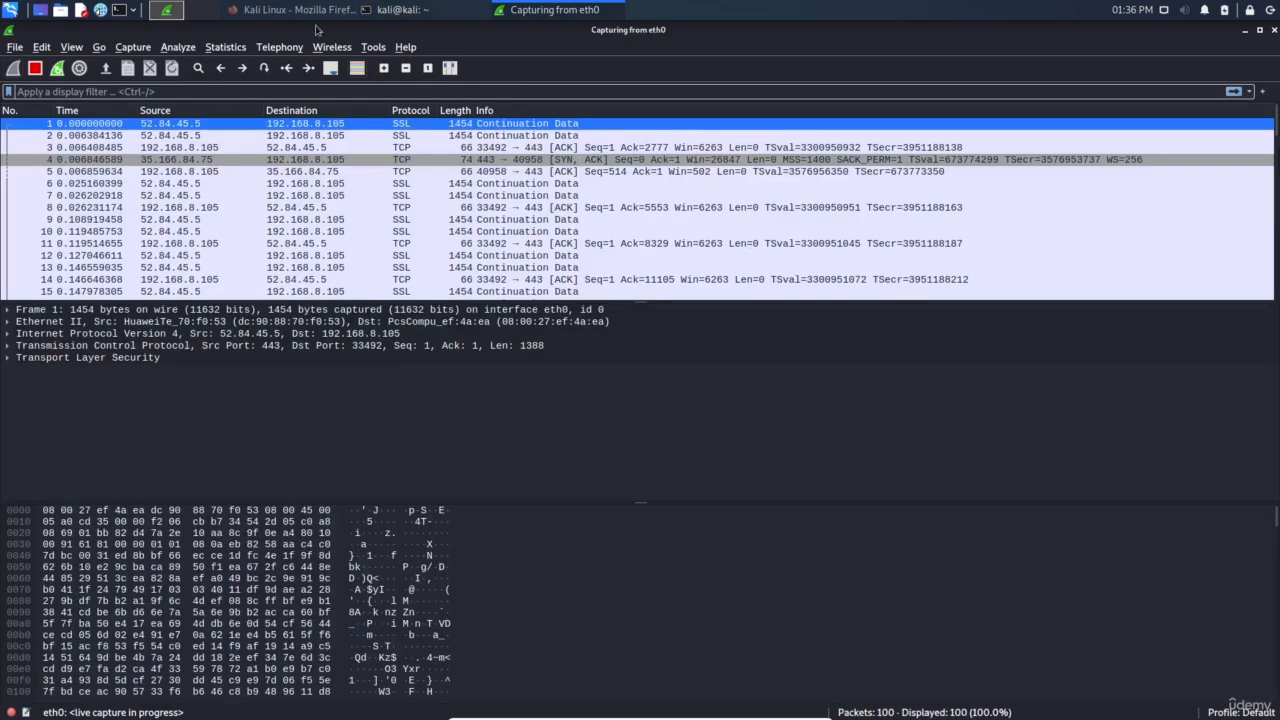
right_click(342, 13)
click(316, 215)
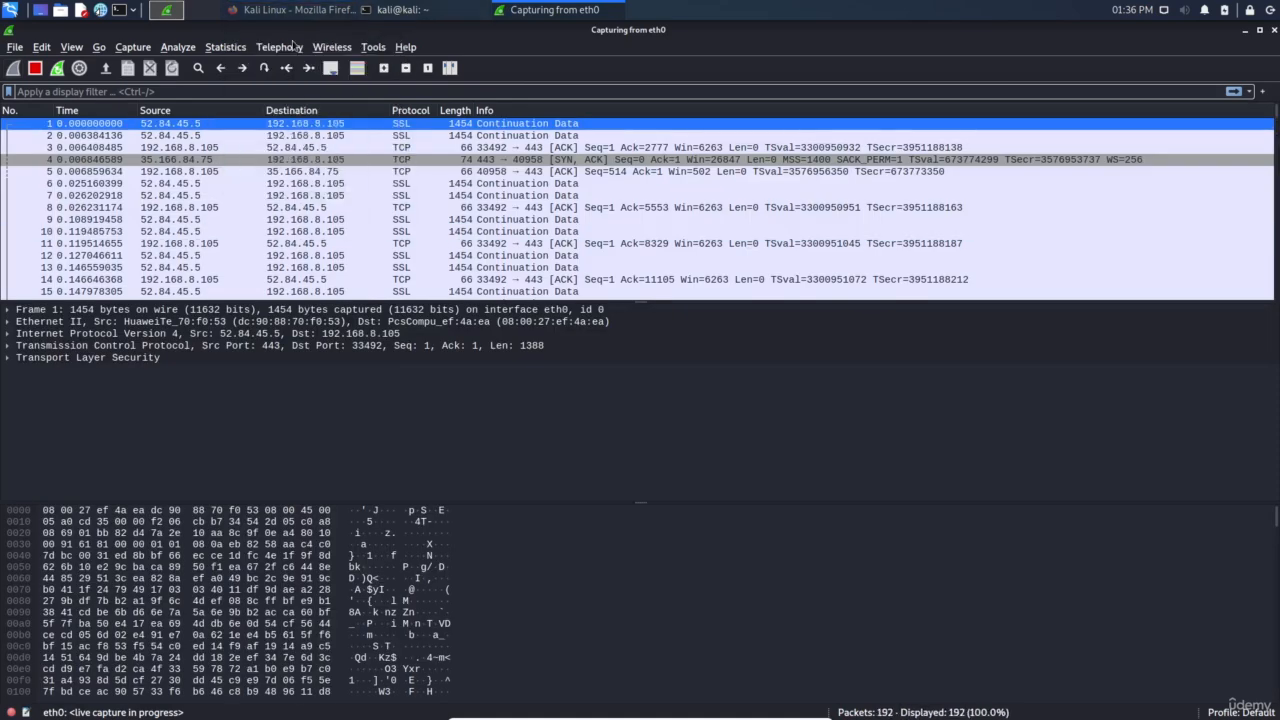
click(57, 68)
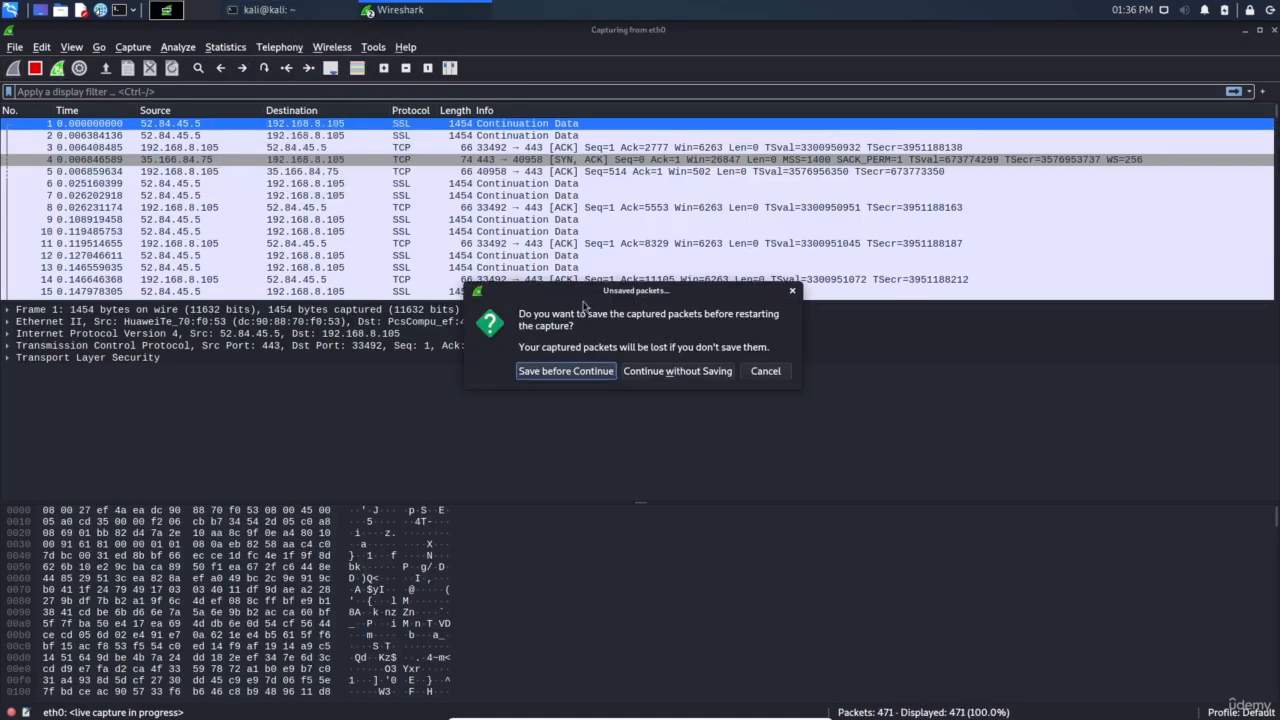
click(677, 378)
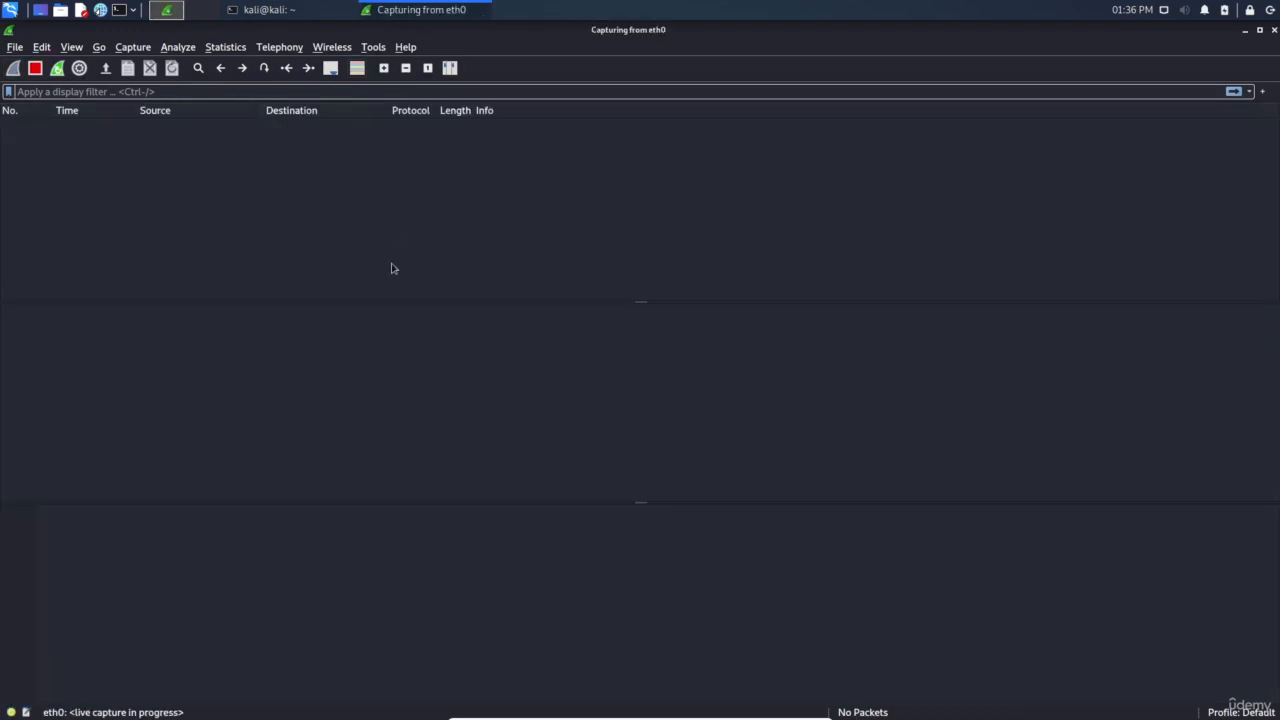
Briefly ping google.com from the terminal, close it, and restart the capture with Ctrl+R
click(305, 12)
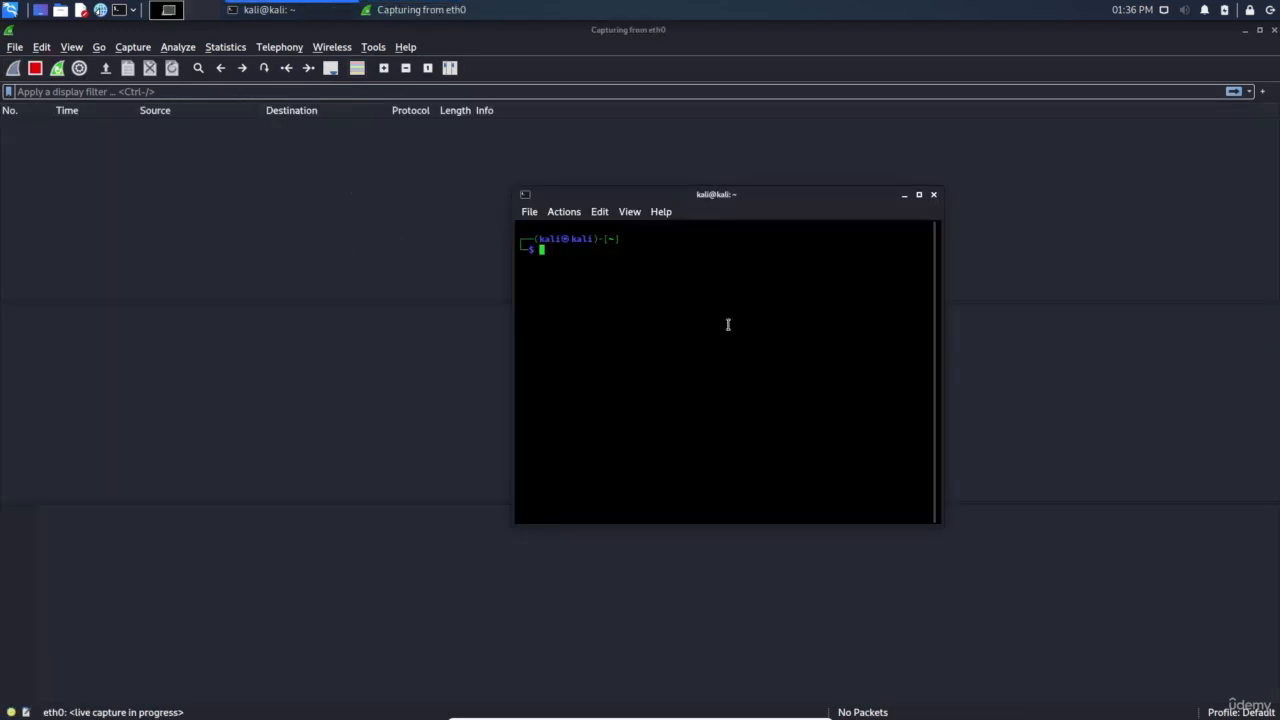
text(ping google.com)
key(Return)
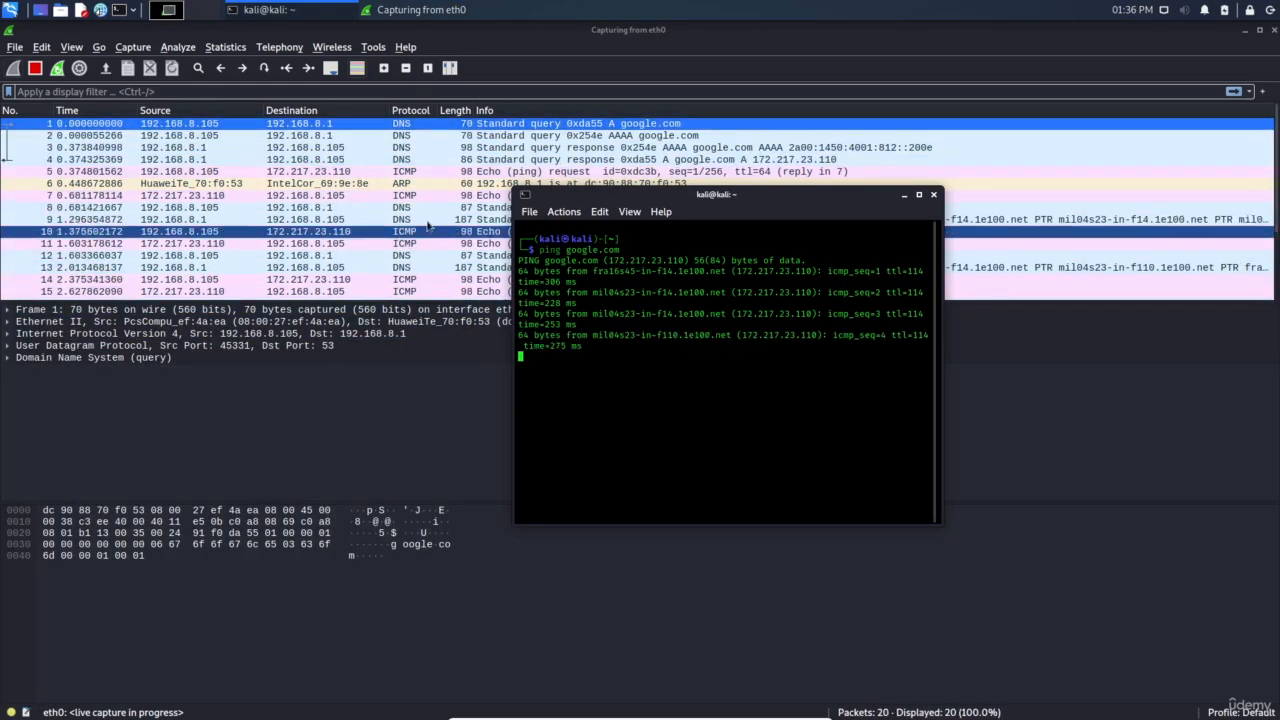
key(ctrl+c)
key(ctrl+d)
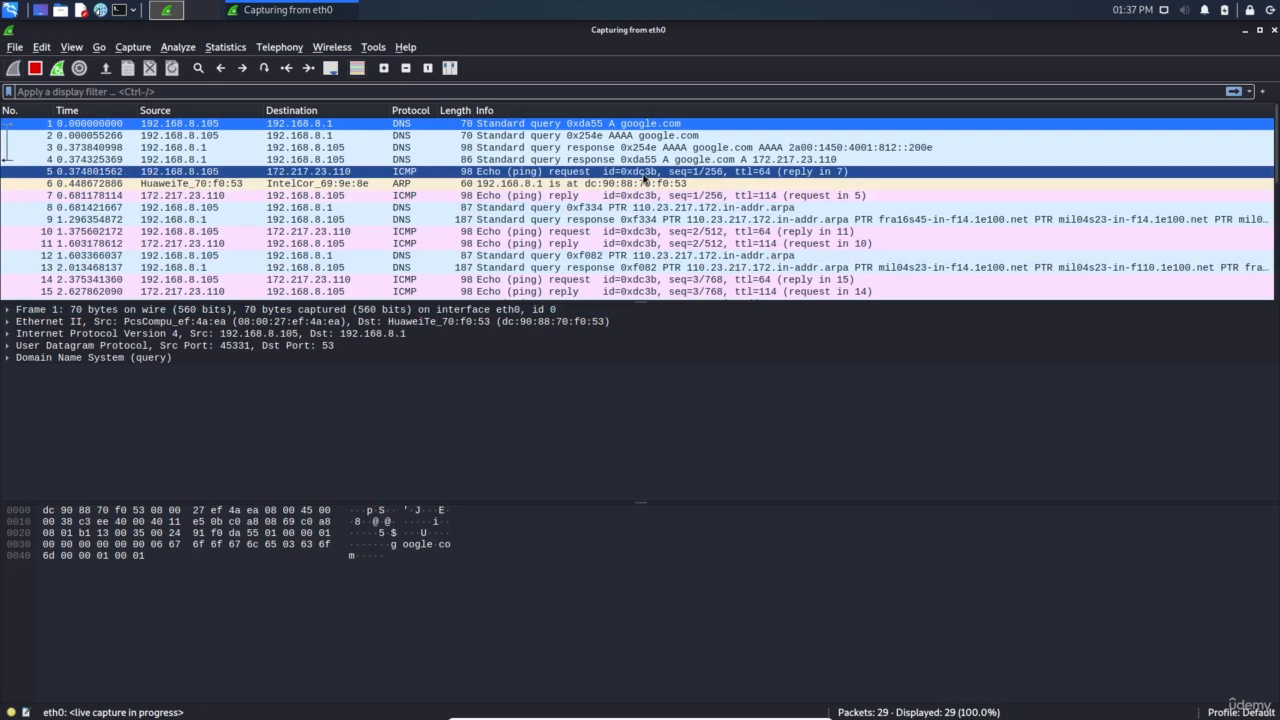
key(ctrl+r)
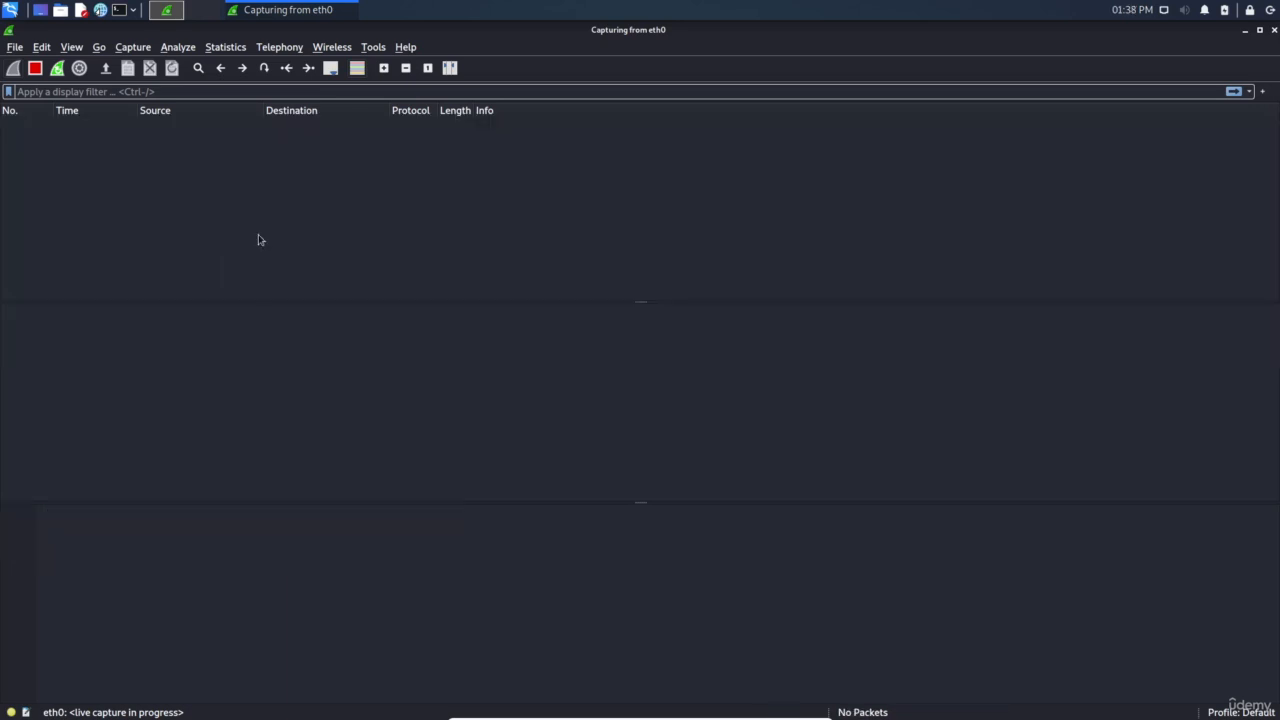
Run ifconfig in a new terminal and select eth0's address 192.168.8.105
click(120, 11)
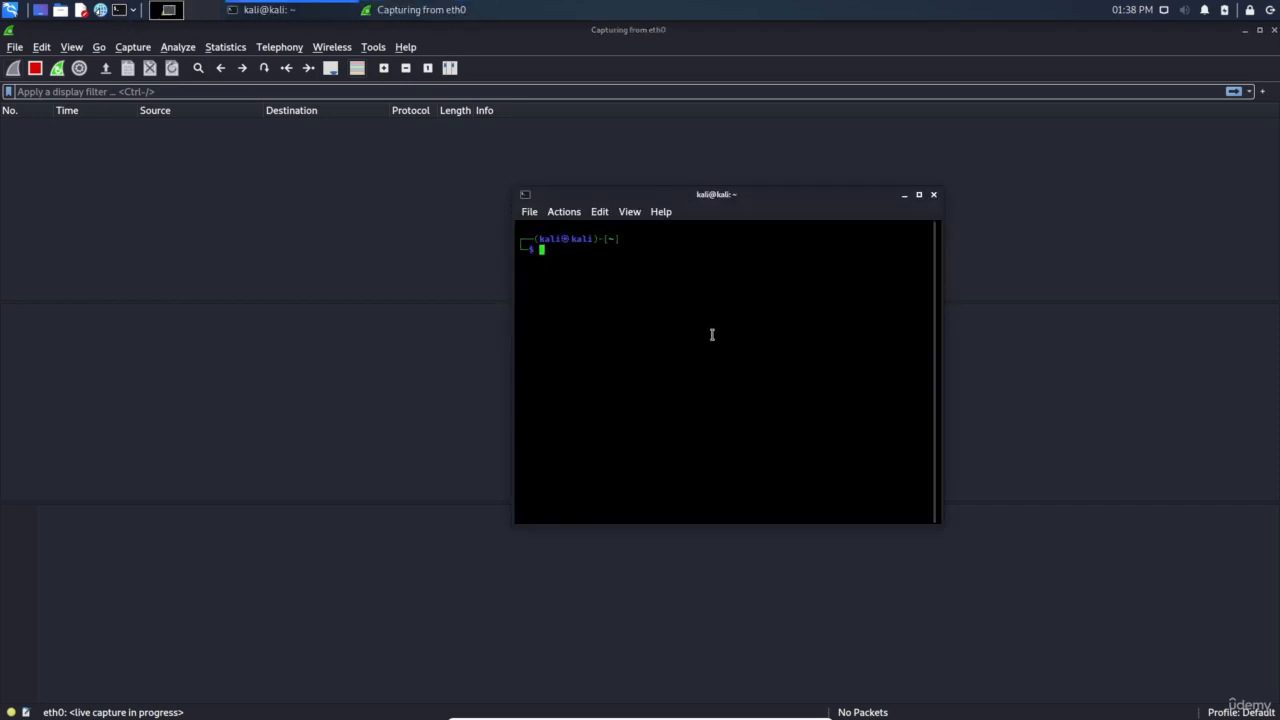
text(ifconfig)
key(Return)
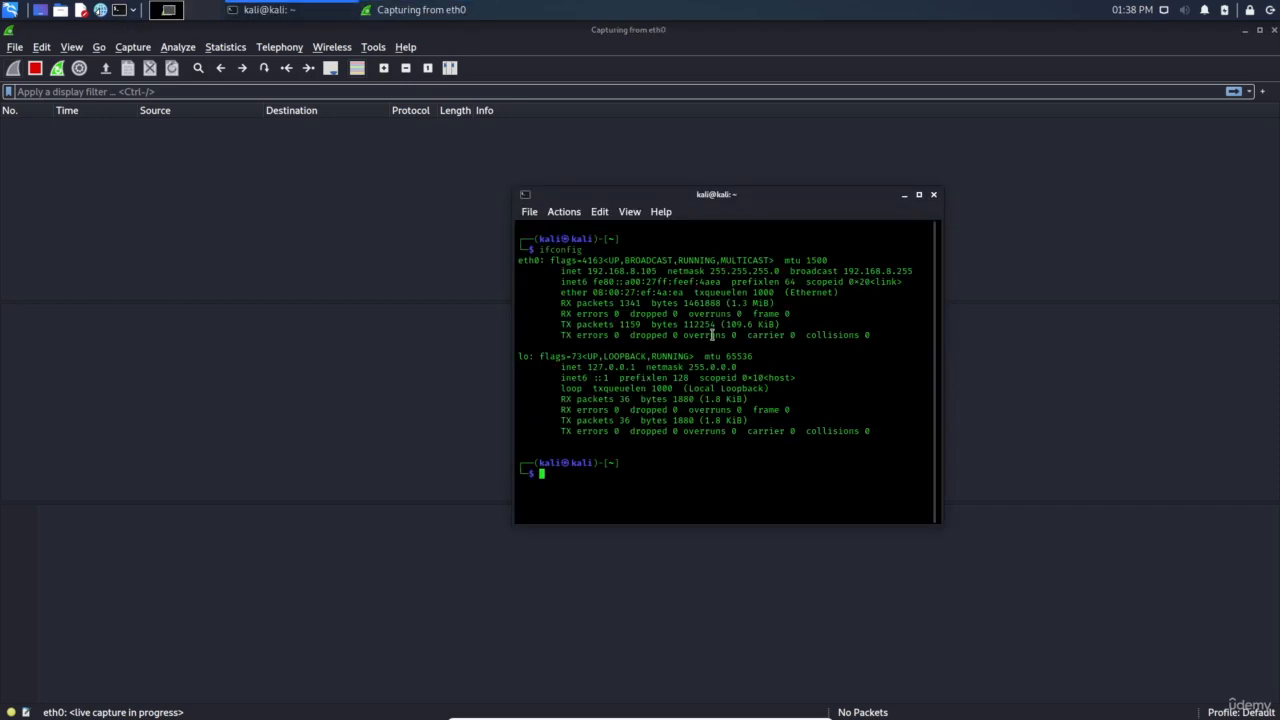
double_click(640, 271)
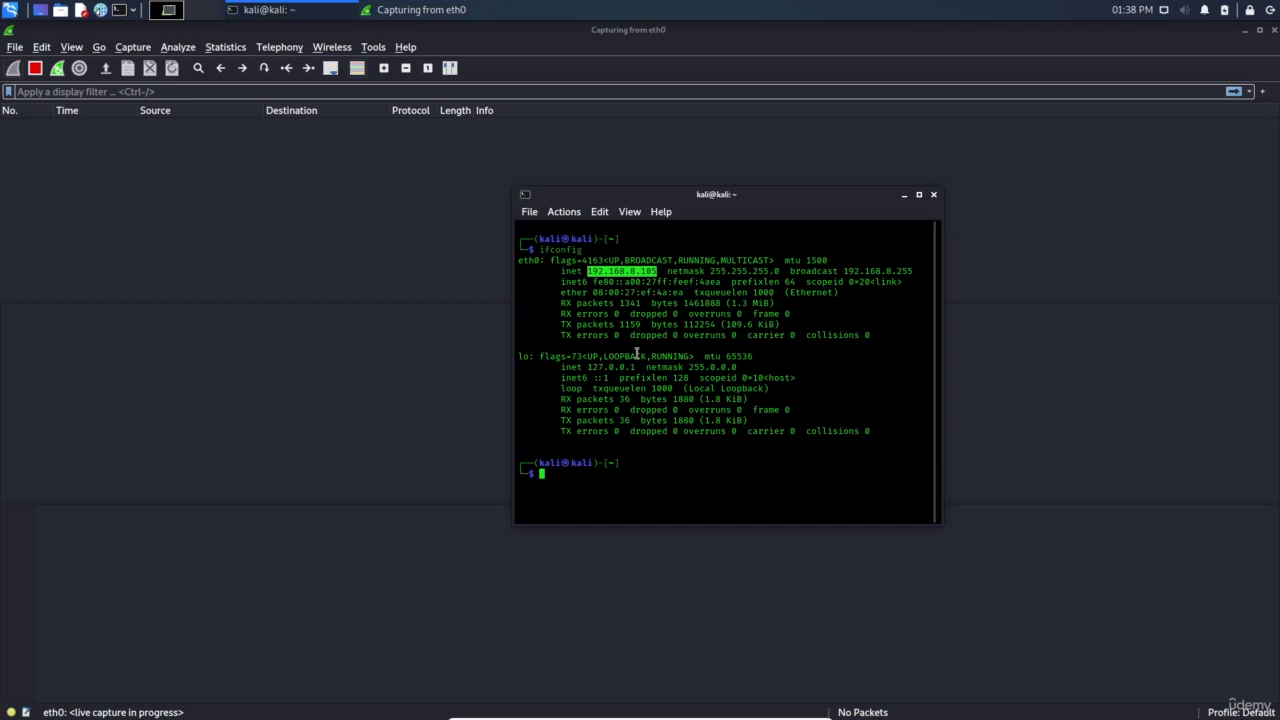
key(alt+space)
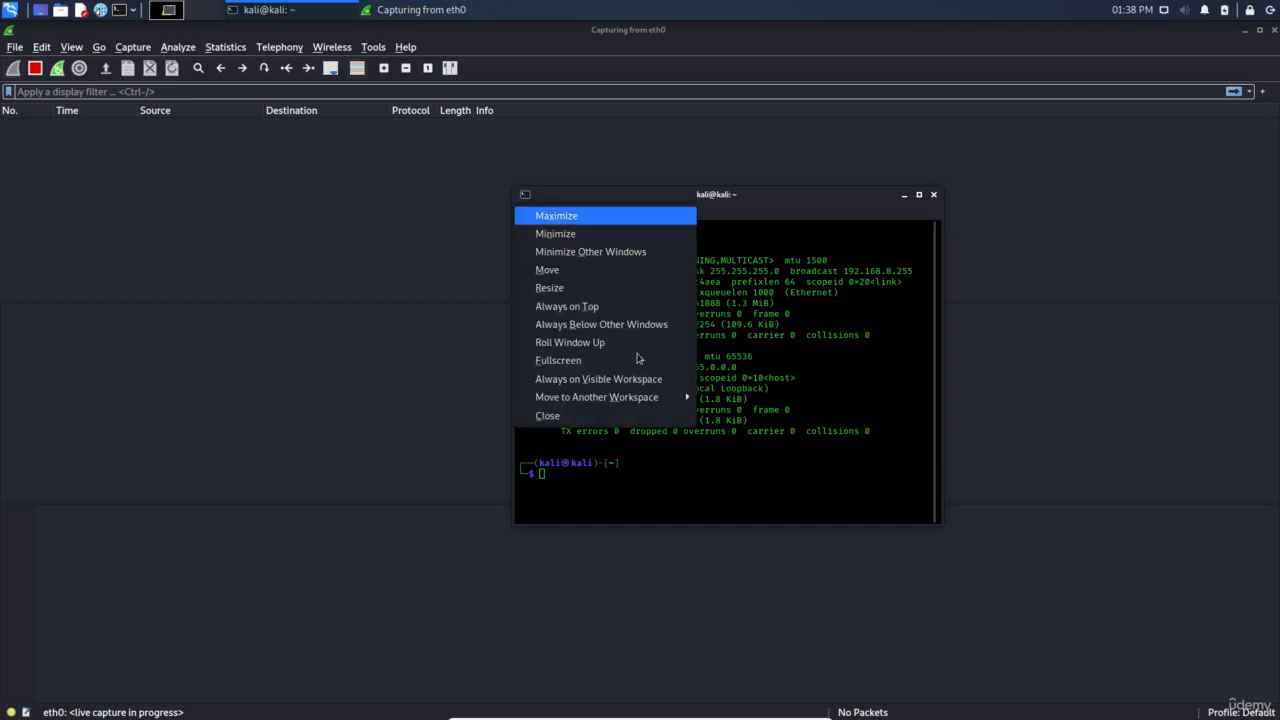
click(860, 360)
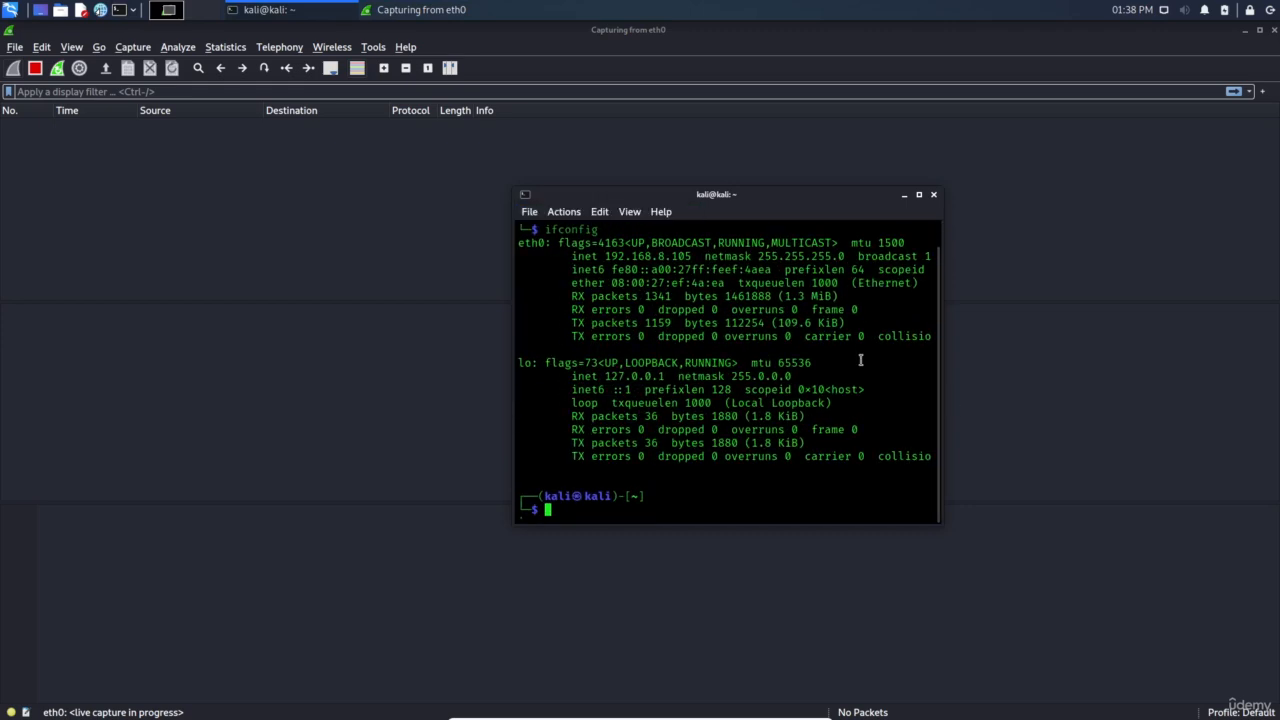
scroll(733, 413, up, 2)
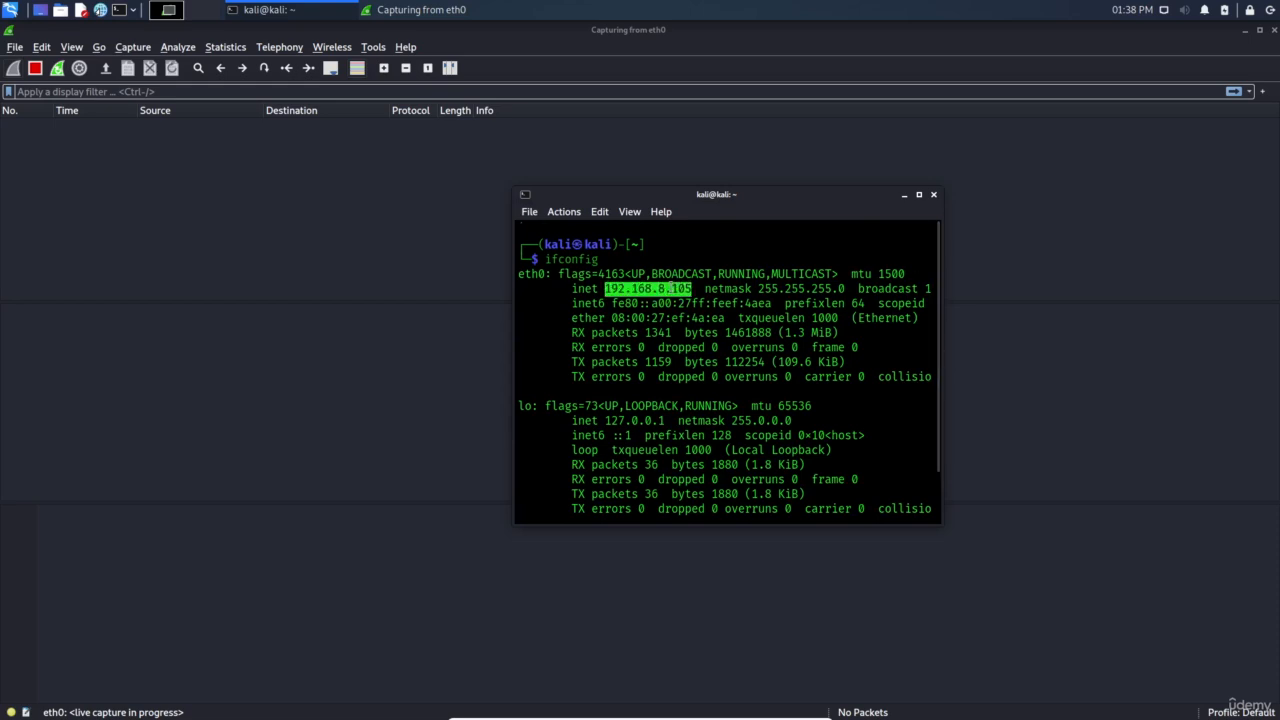
double_click(671, 289)
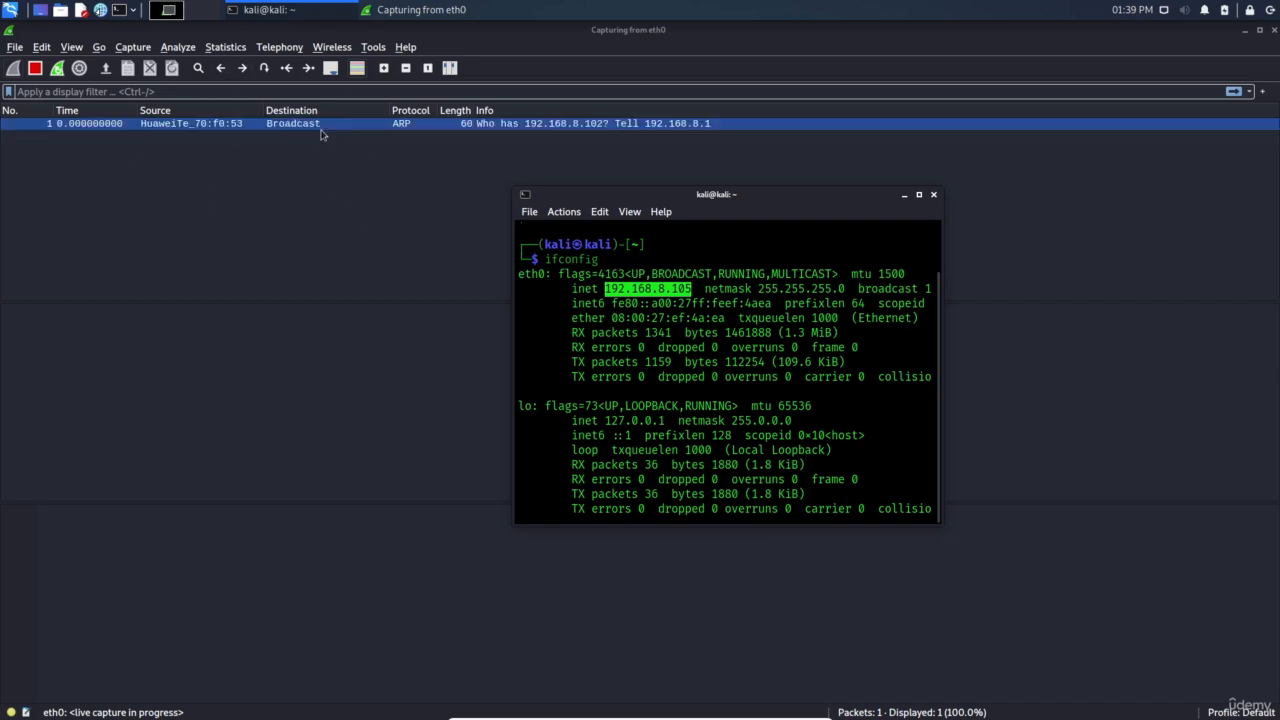
scroll(660, 289, down, 2)
double_click(660, 289)
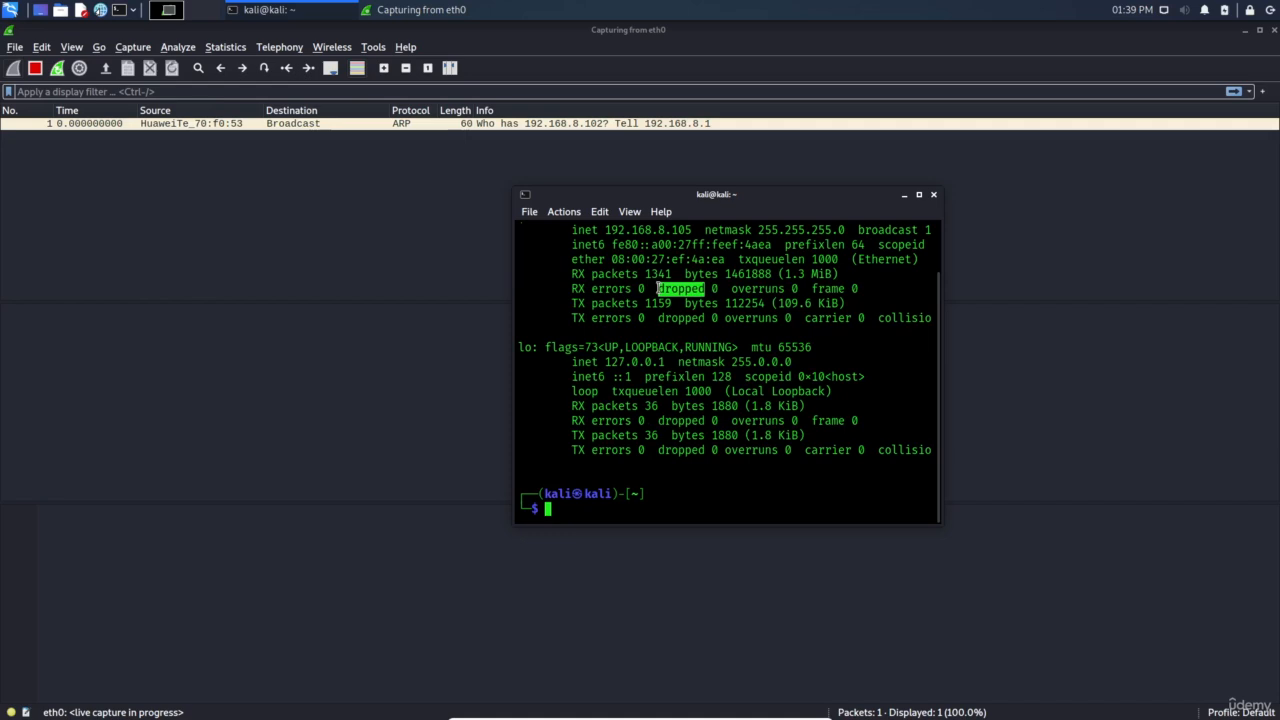
scroll(660, 302, up, 2)
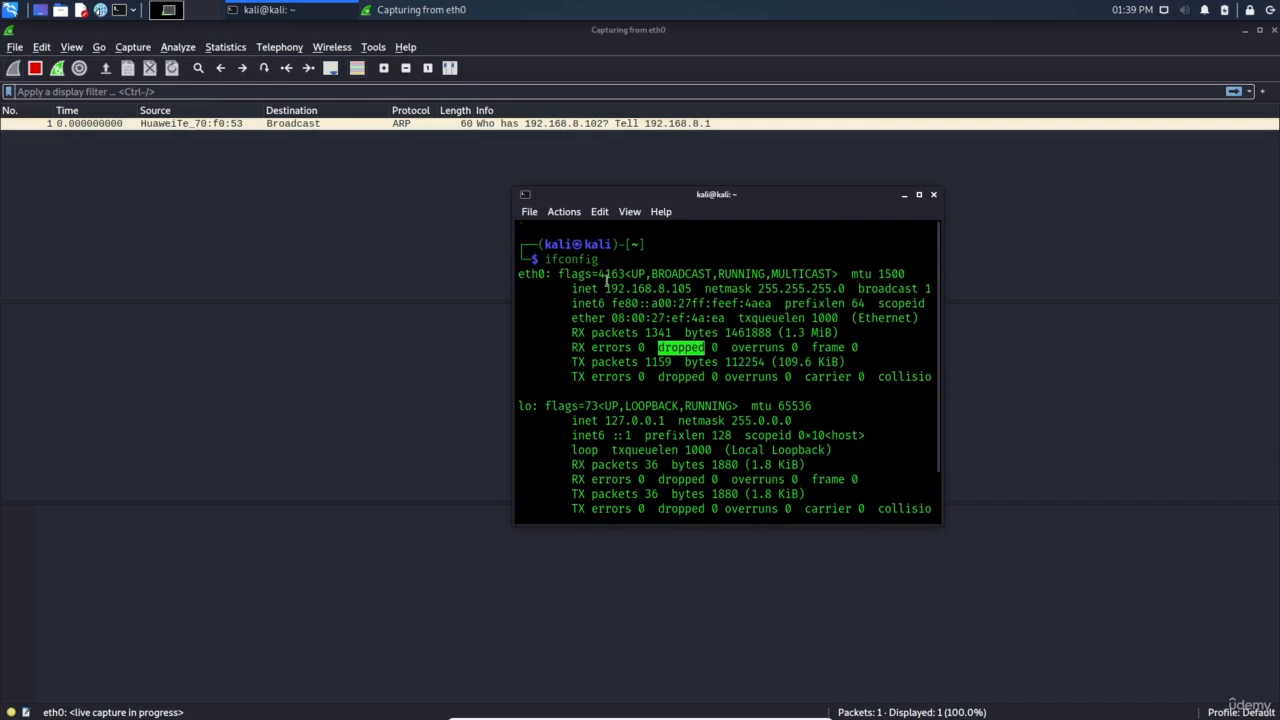
click(658, 288)
double_click(658, 288)
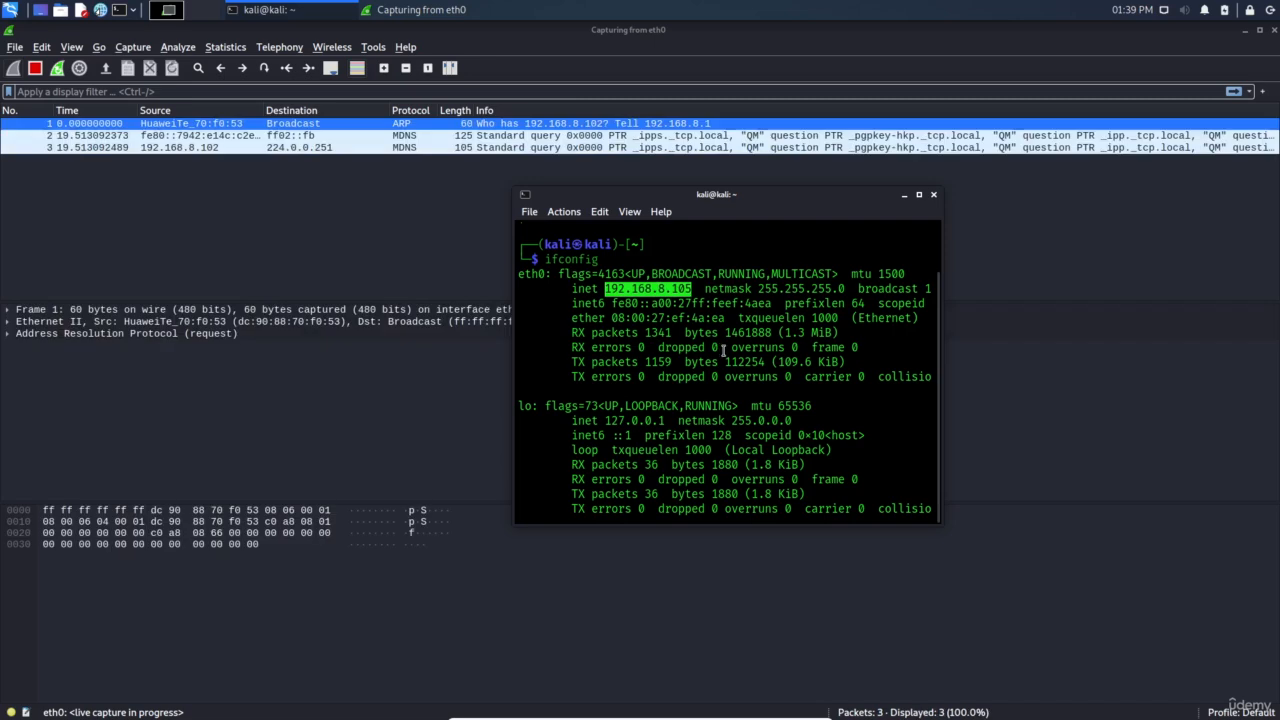
Apply the display filter ip.addr == 192.168.8.105, pasting in the copied address
click(200, 93)
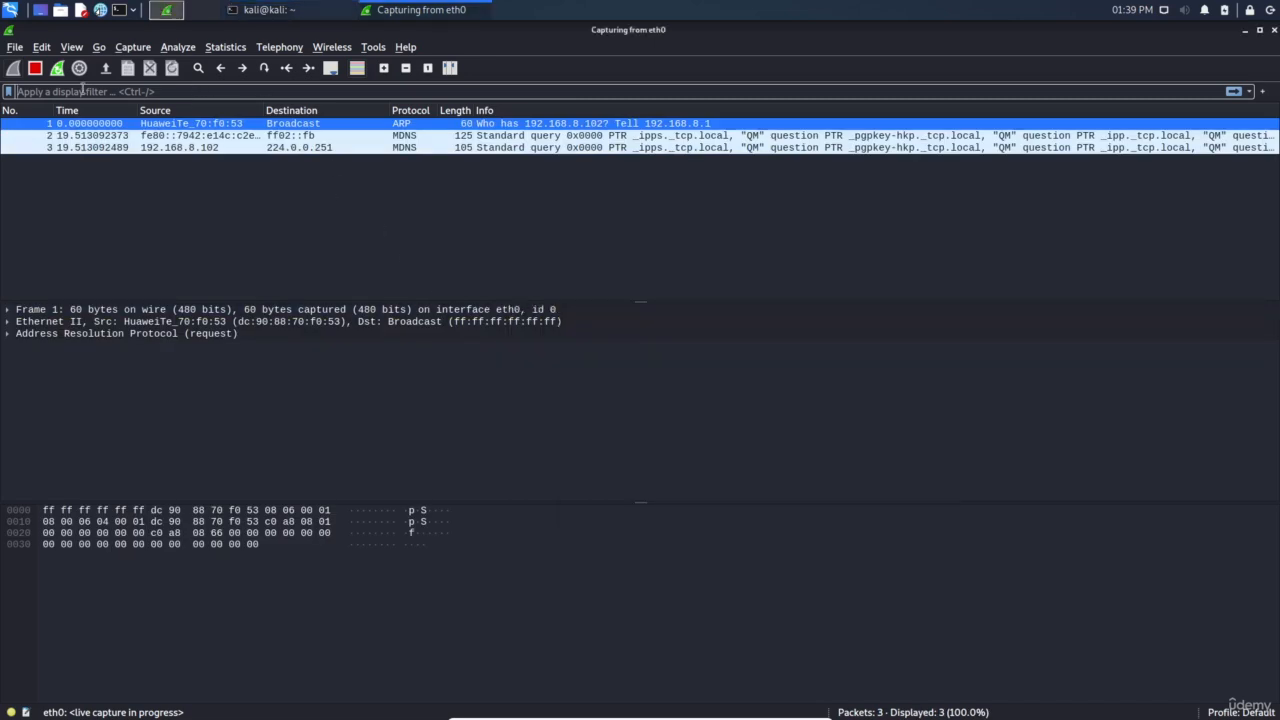
click(245, 335)
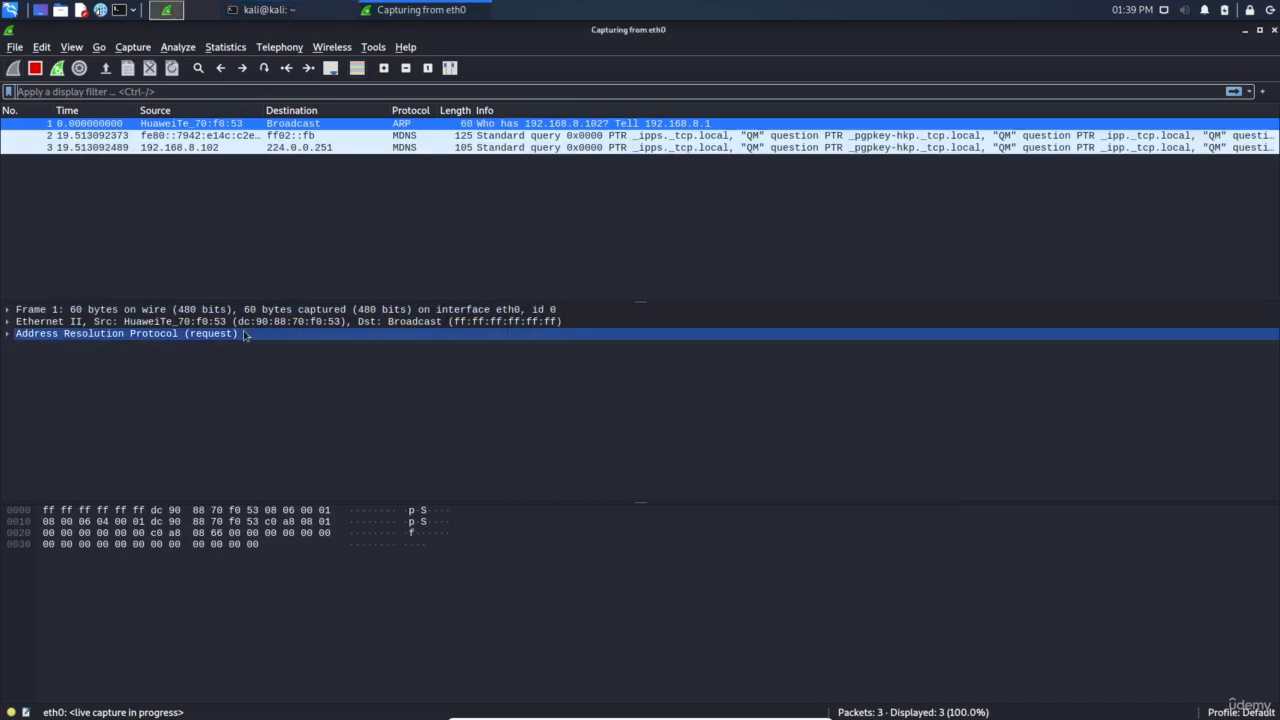
key(ctrl+slash)
text(ip.add)
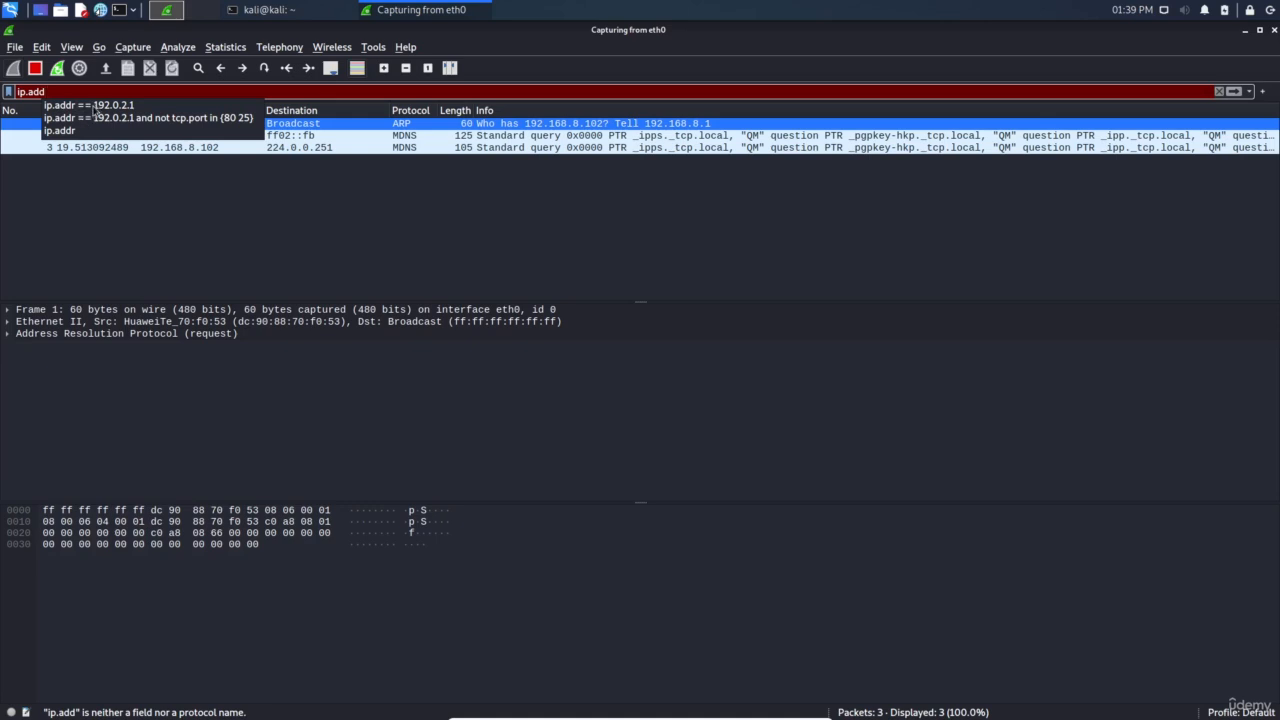
click(85, 106)
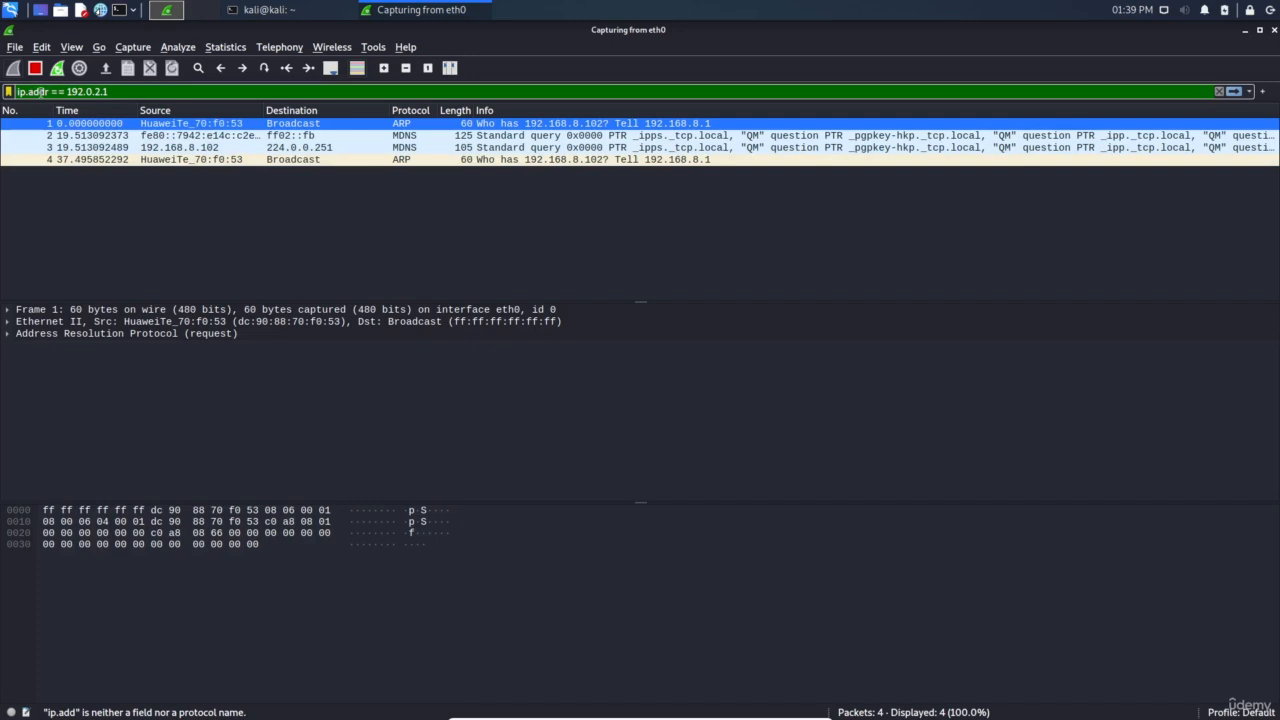
drag(106, 91, 78, 90)
key(ctrl+v)
key(Return)
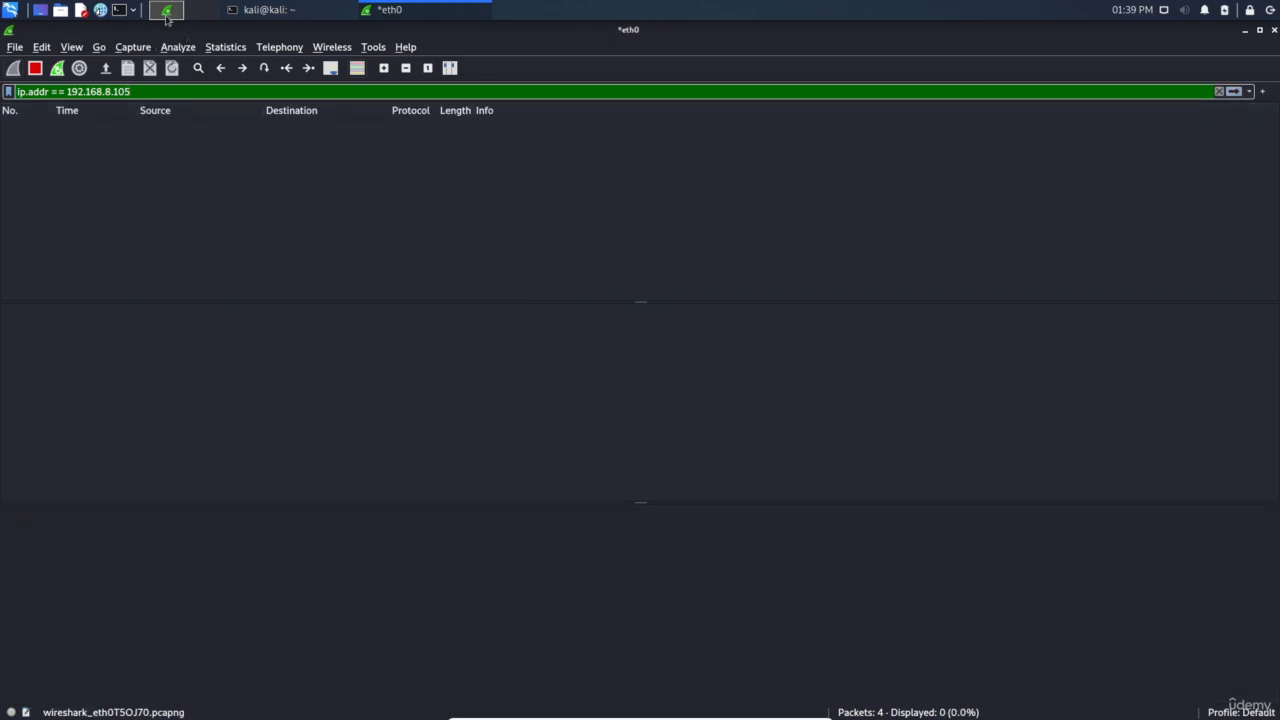
Run ping google.com in a new terminal to generate traffic
click(120, 11)
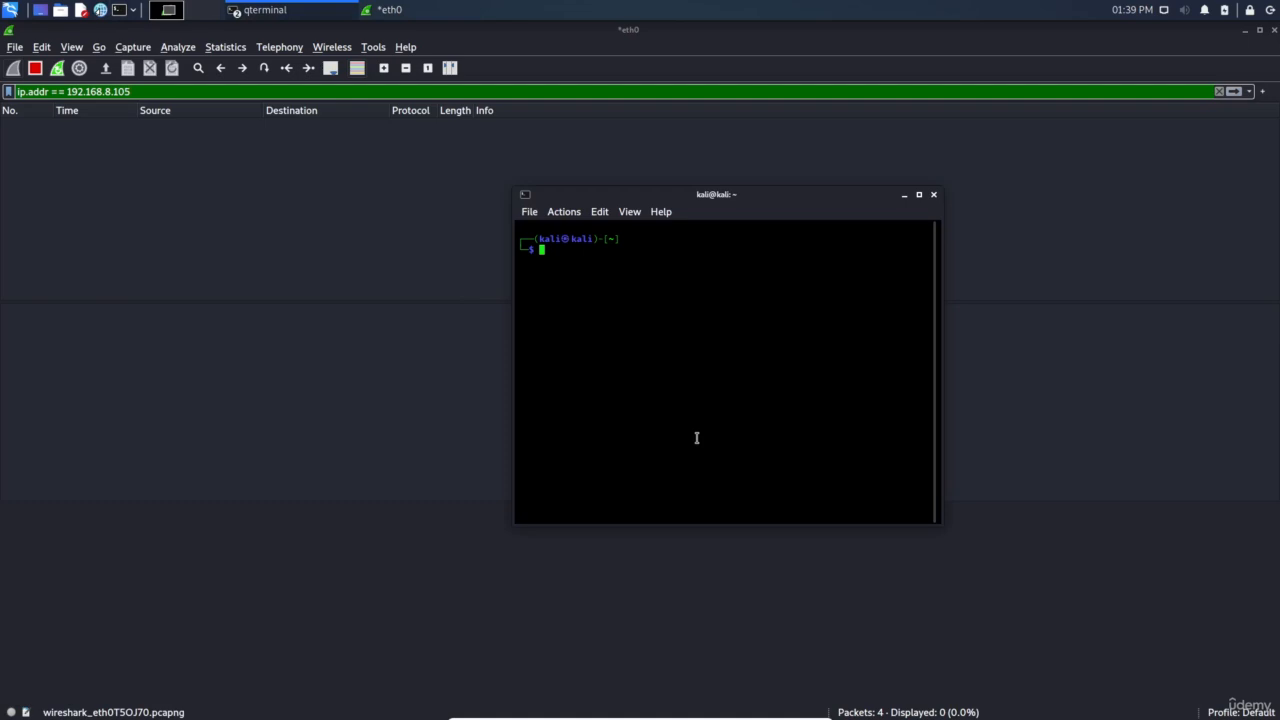
text(ping google.com)
key(Return)
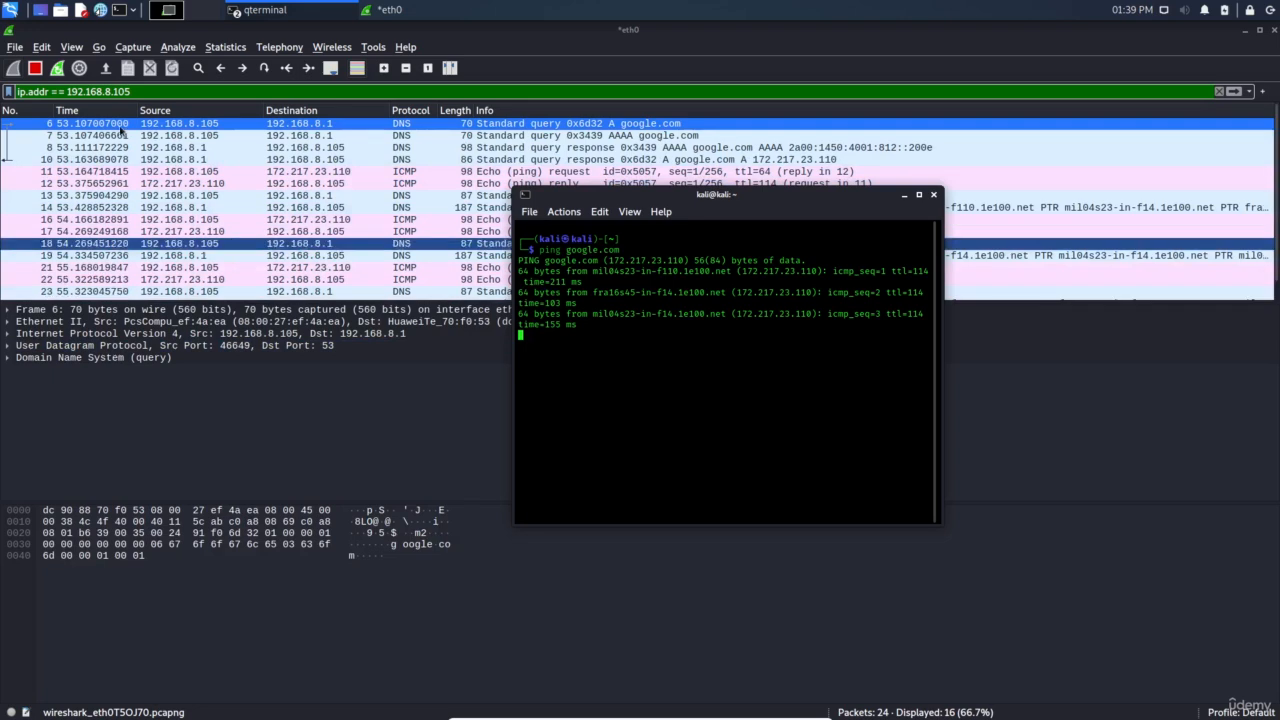
Inspect the AAAA DNS query, ICMP echo request and ICMP echo reply packets
click(212, 128)
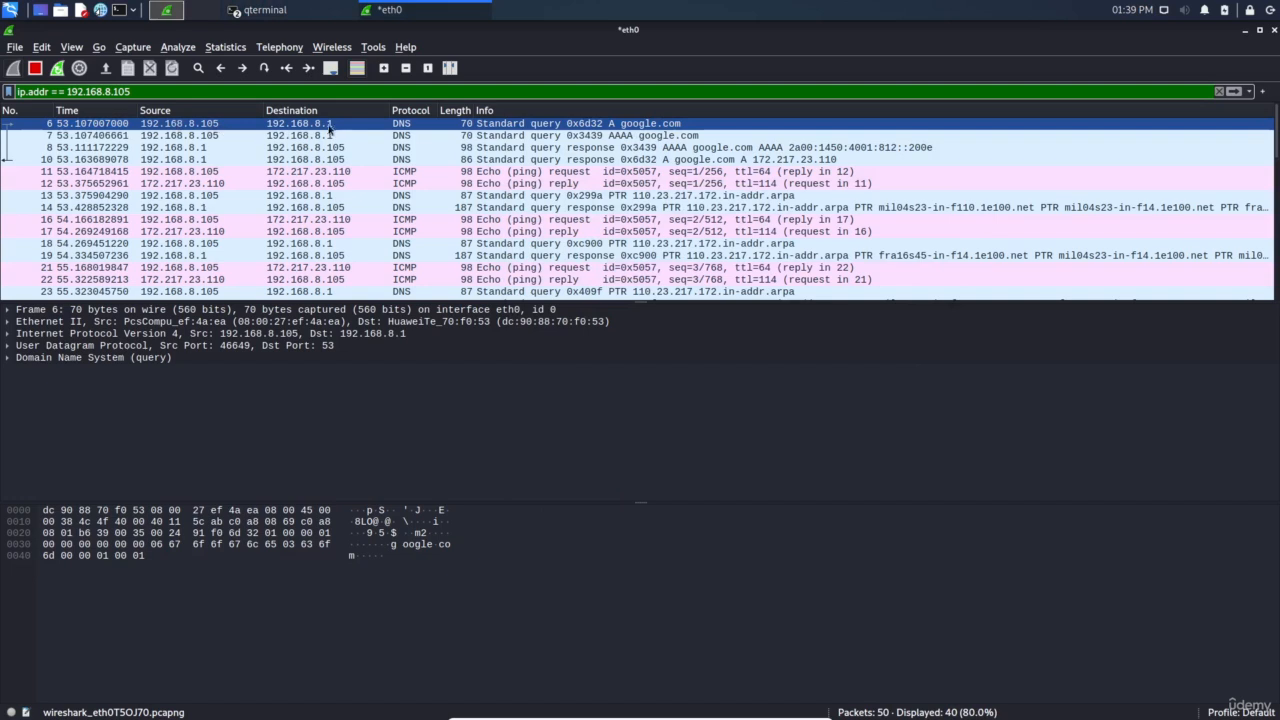
click(214, 135)
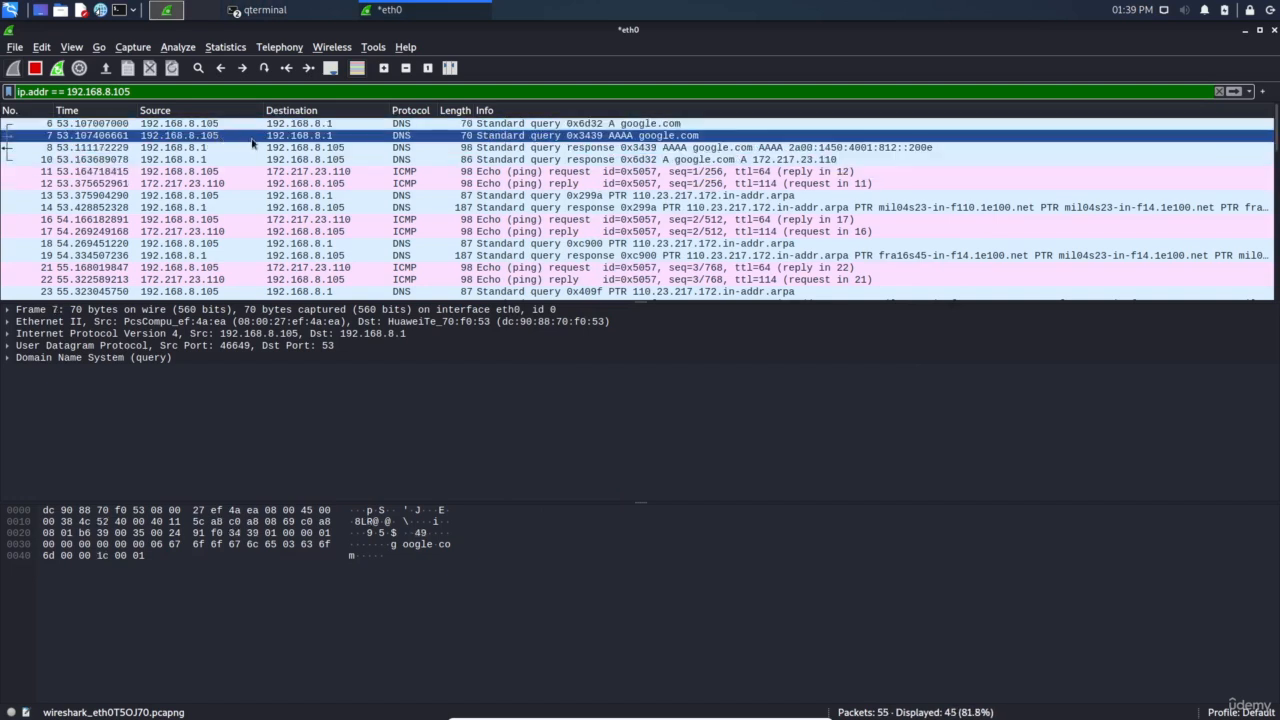
click(220, 171)
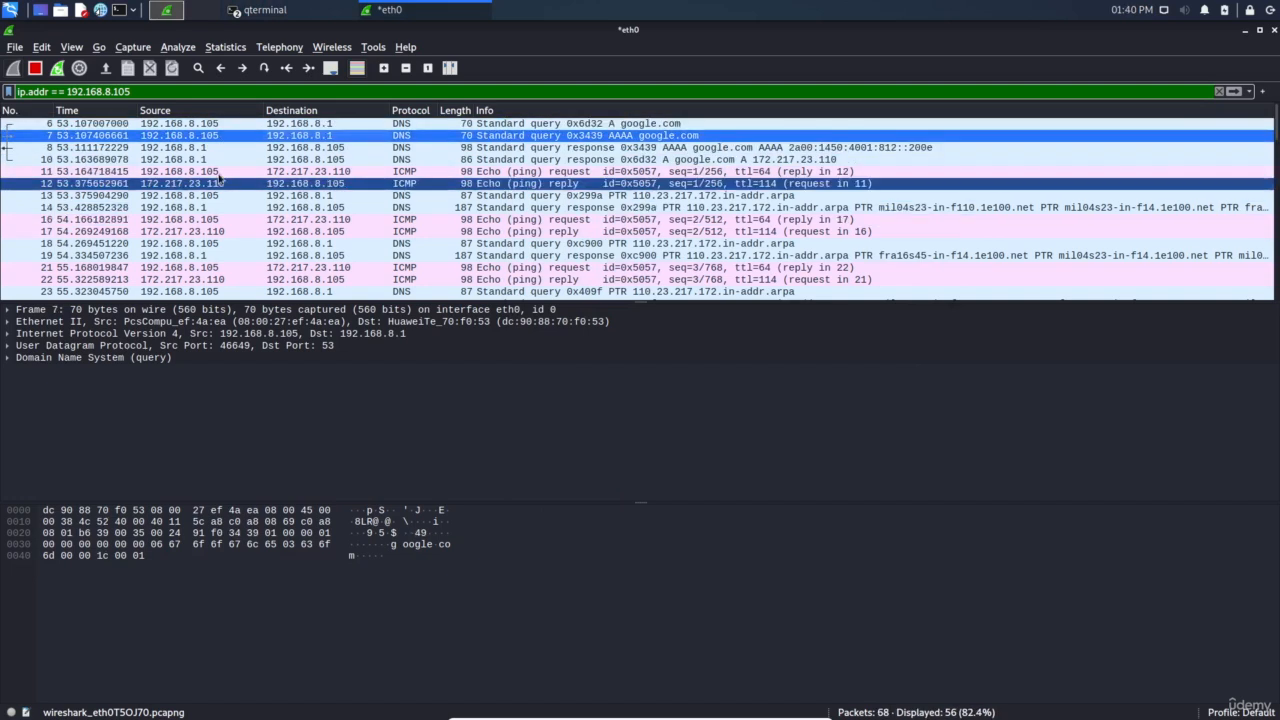
click(137, 180)
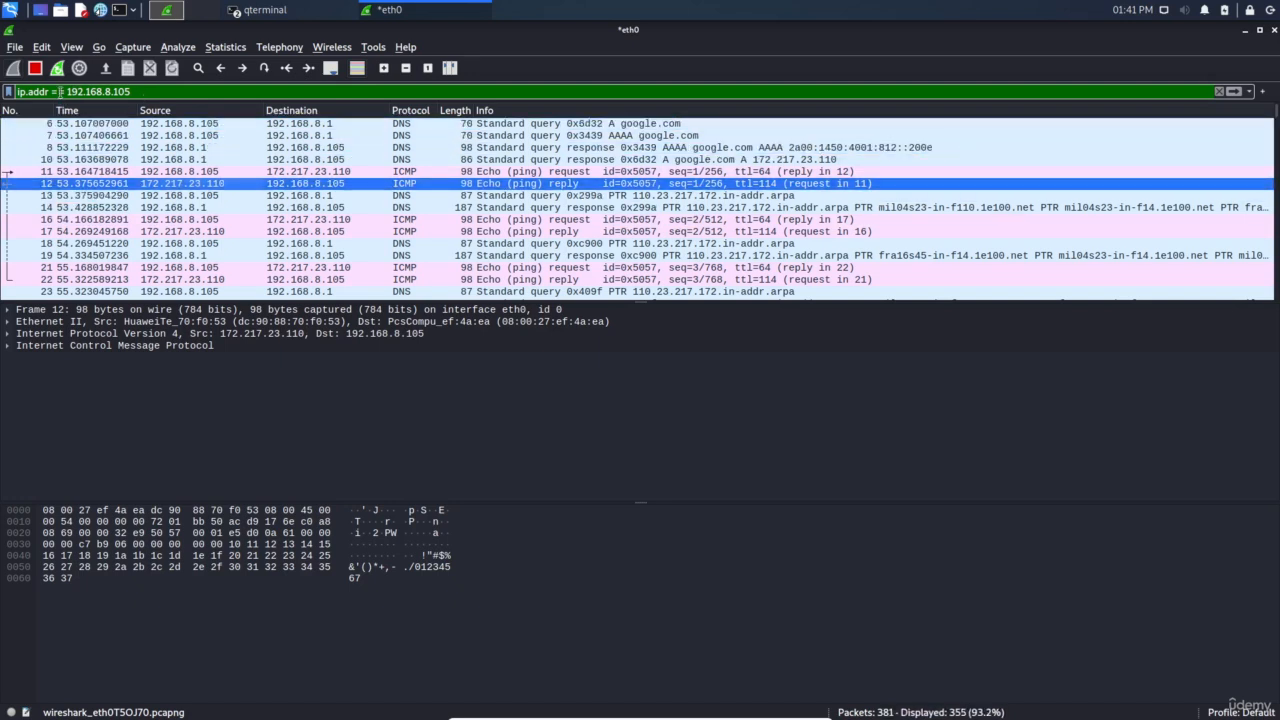
Replace the filter with ip.src == 192.168.8.105, pasting the address copied from the terminal
drag(162, 91, 14, 91)
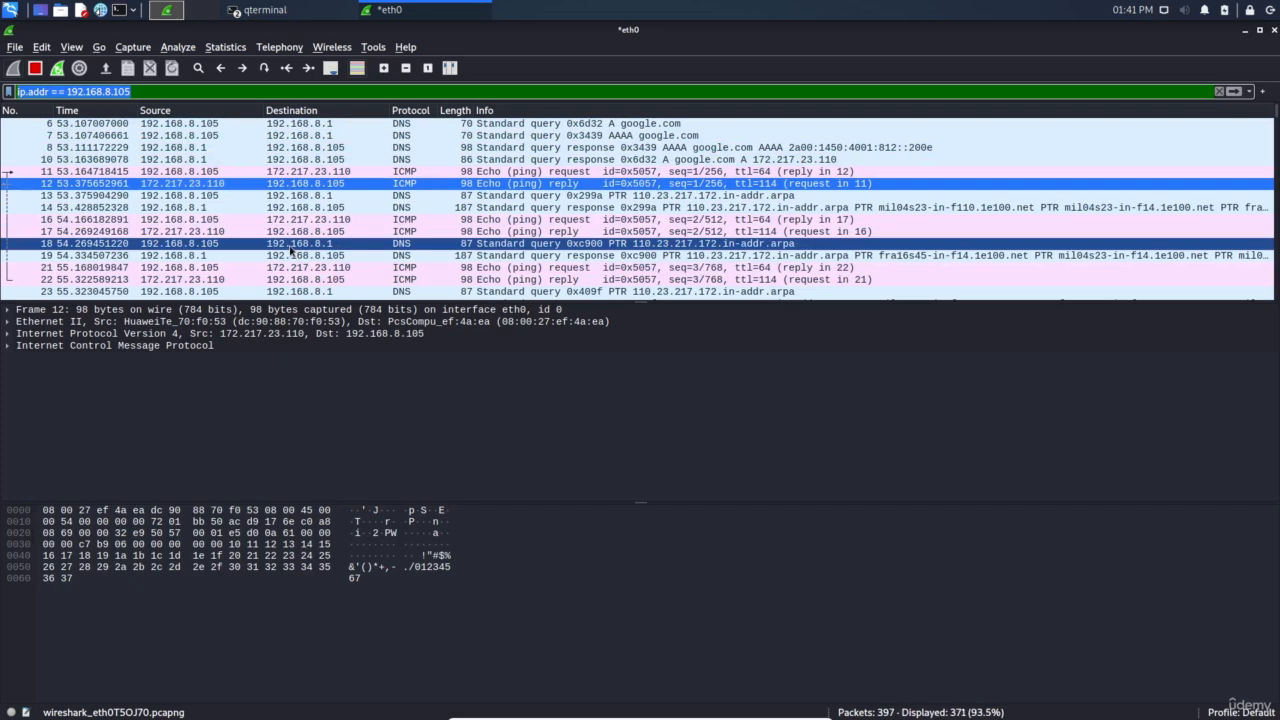
key(BackSpace)
text(ip)
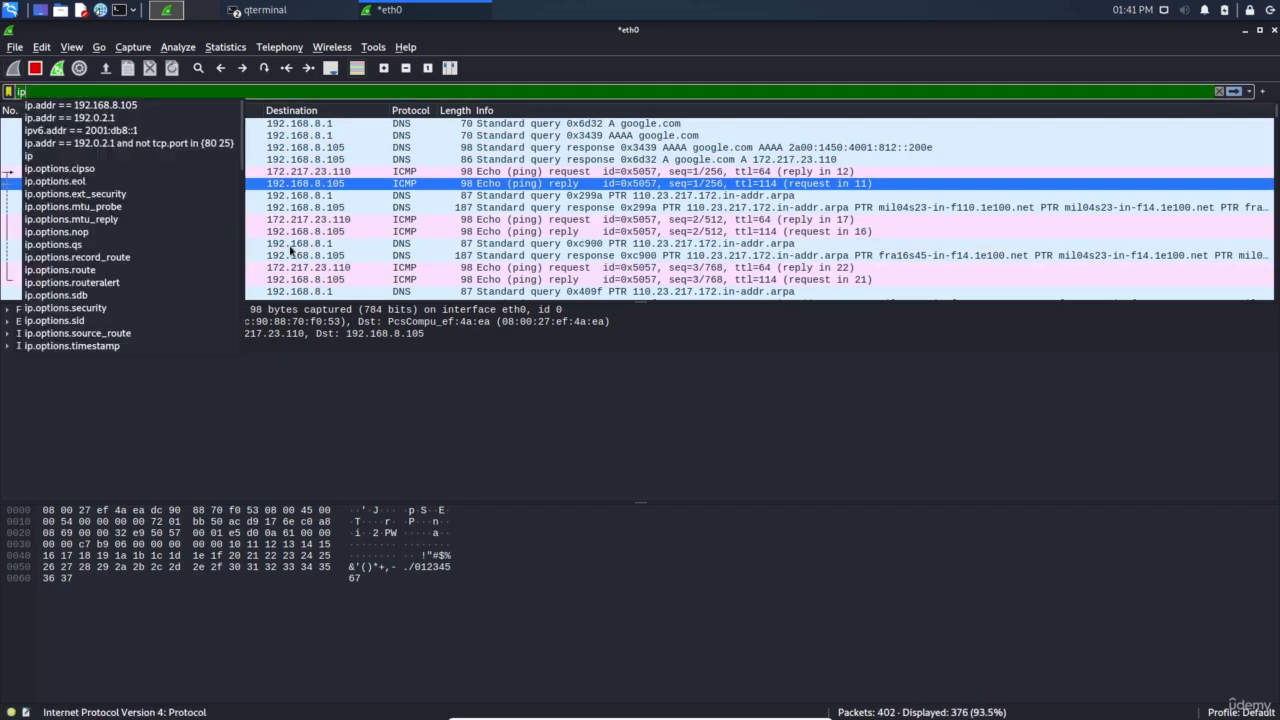
text(.src)
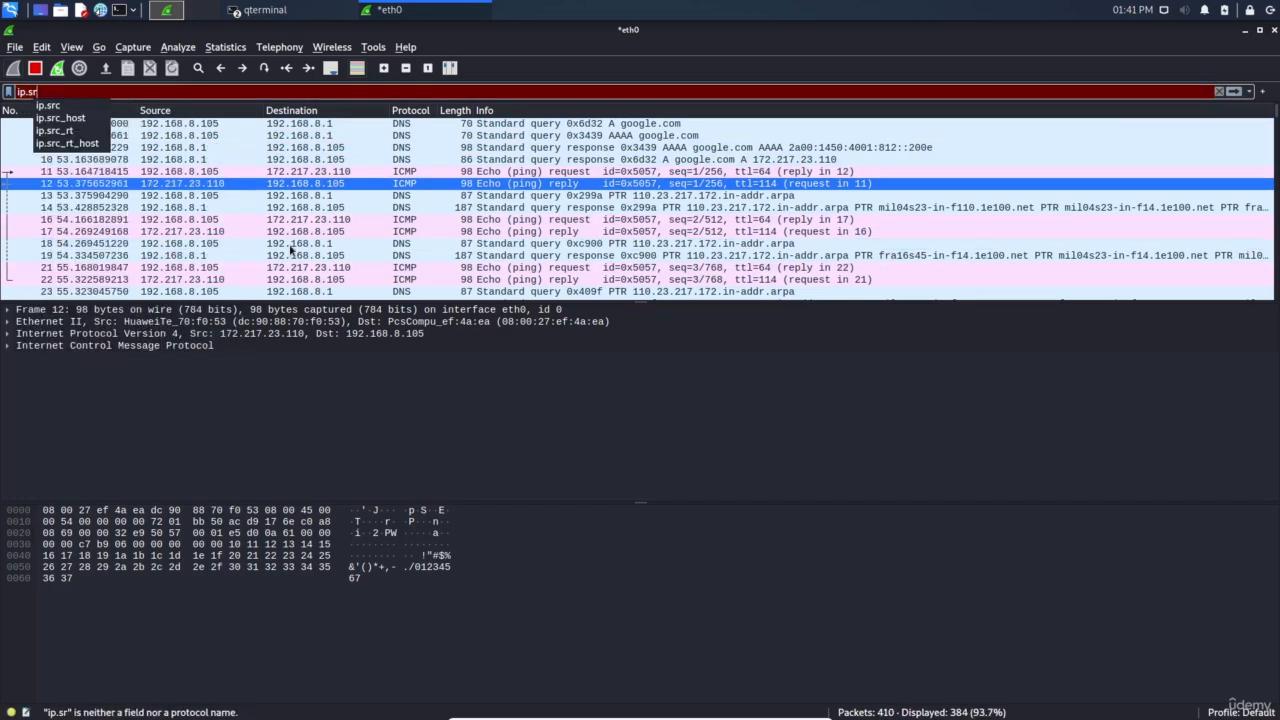
click(216, 222)
text(==)
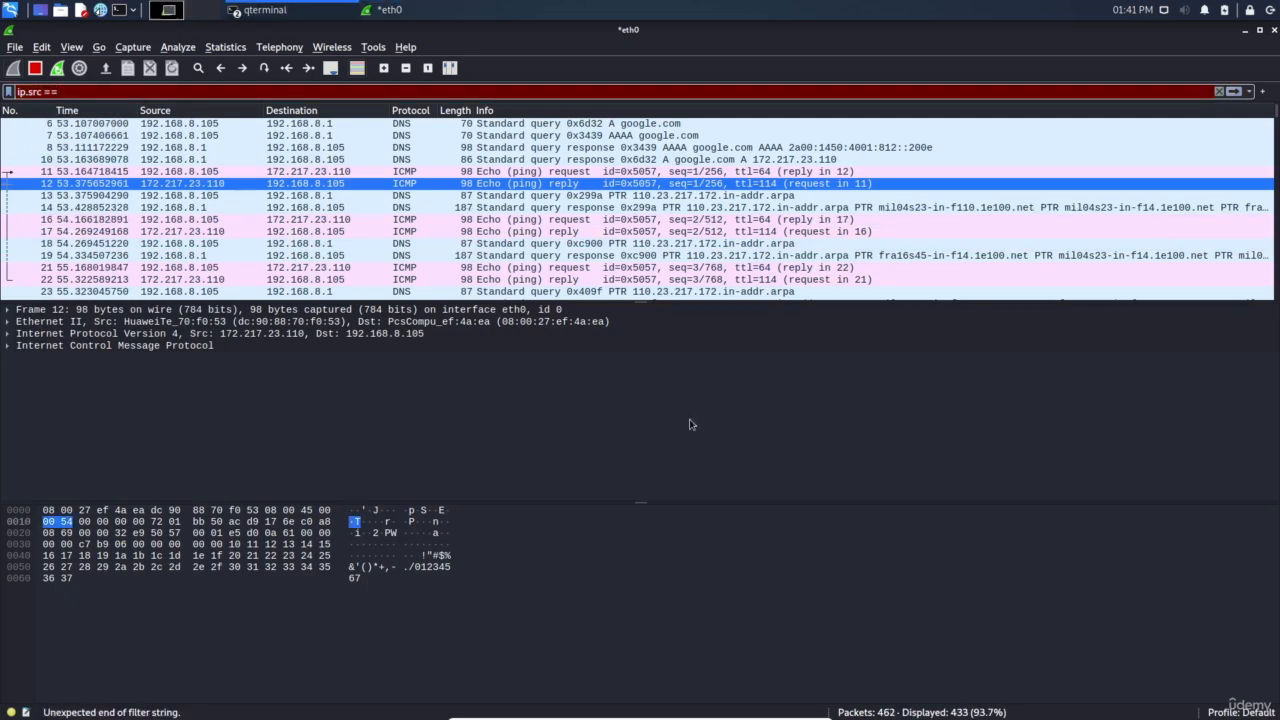
click(256, 12)
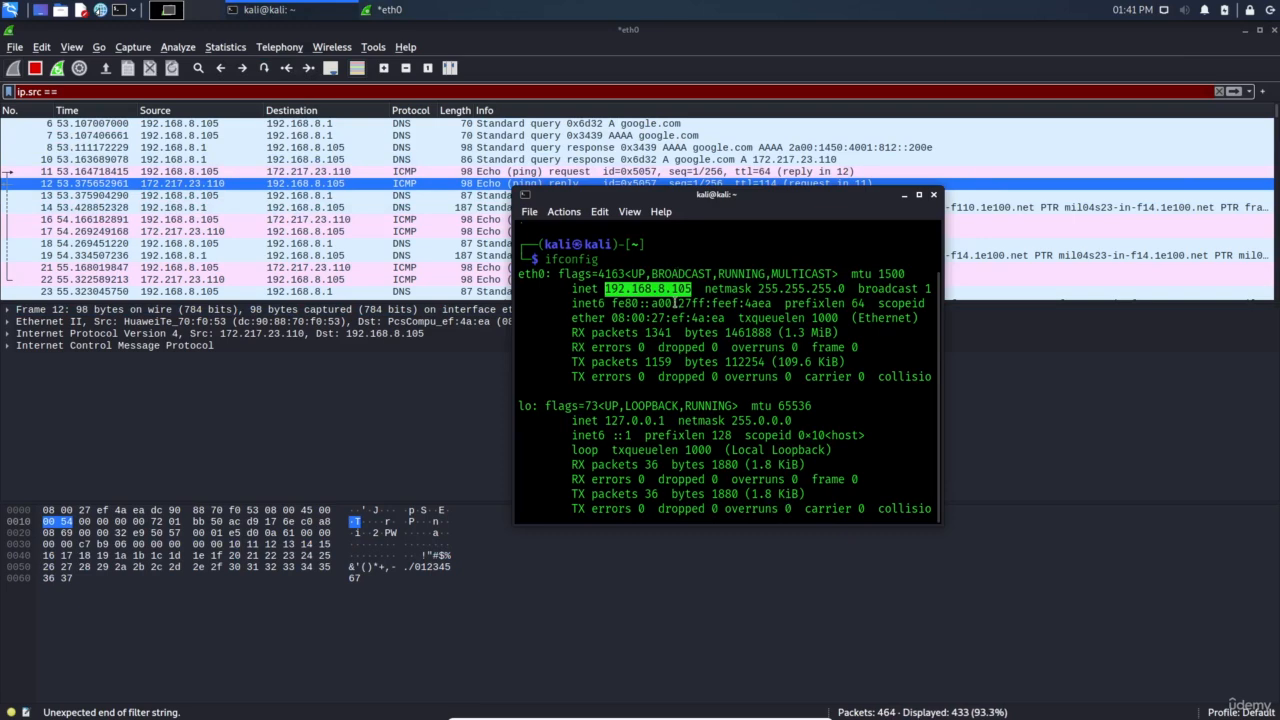
click(210, 92)
text(192.168.8.105)
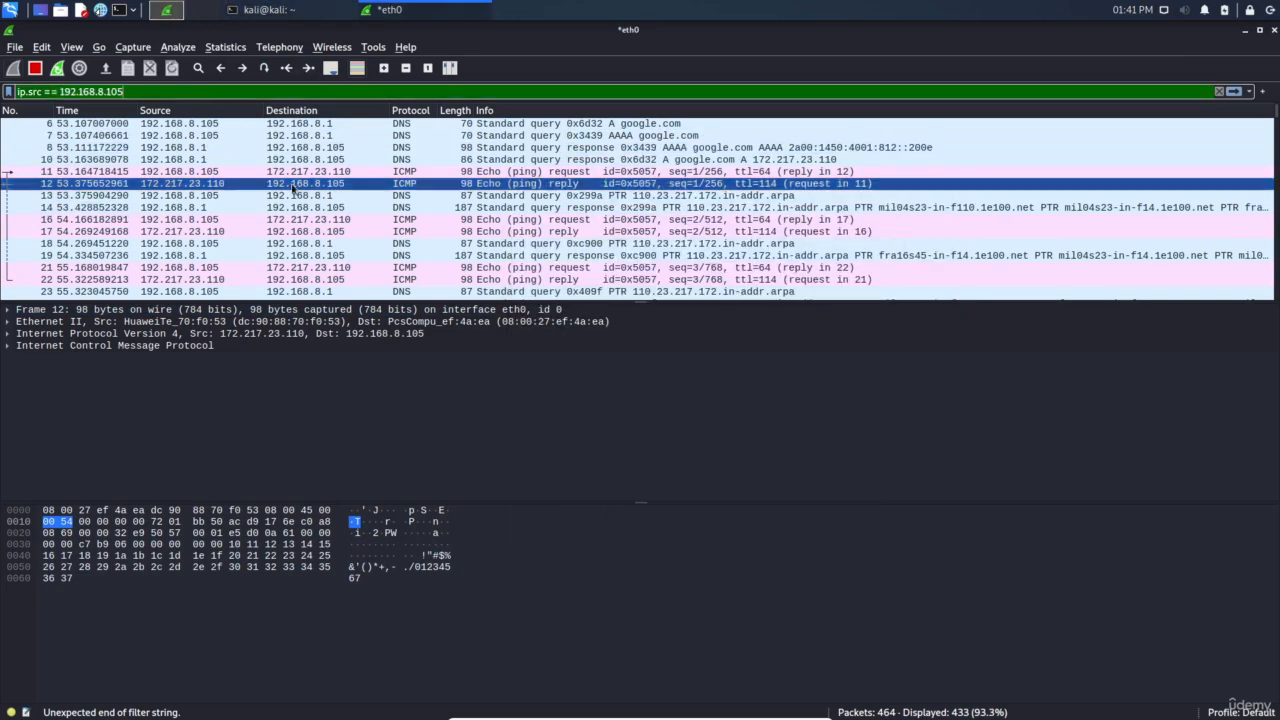
key(Return)
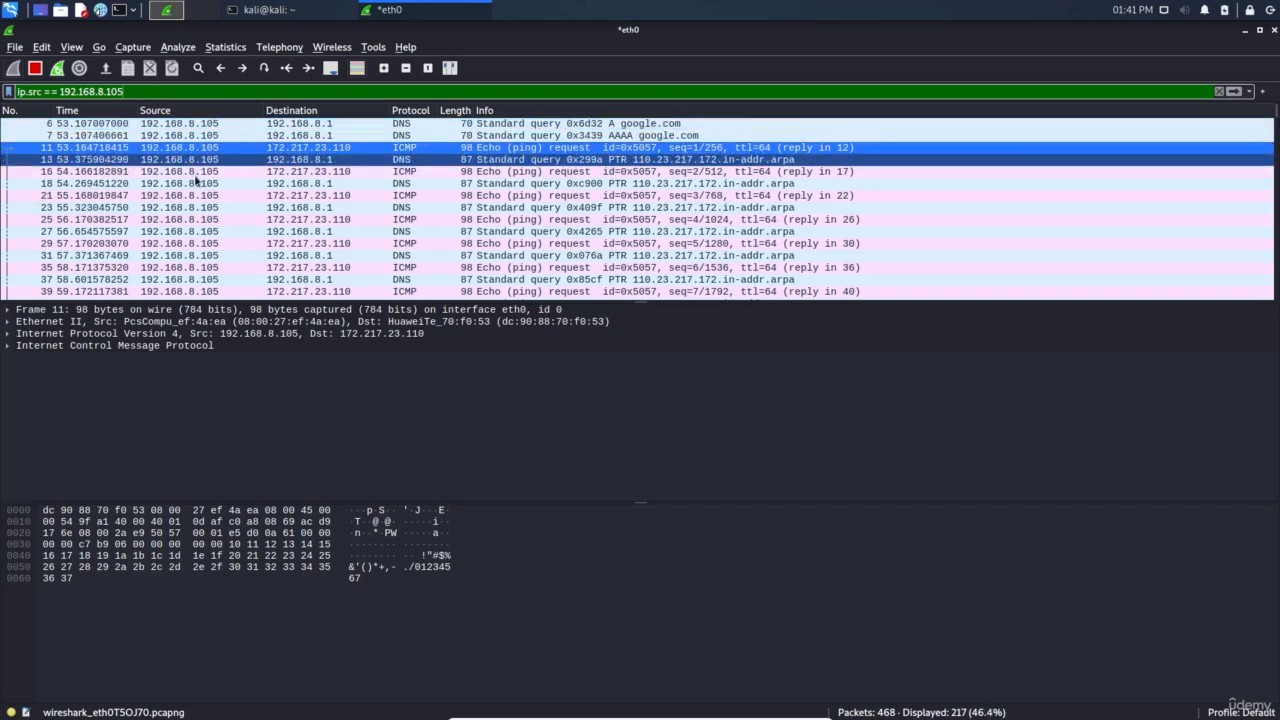
Inspect DNS PTR query packets 45 and 49, then DNS query packet 13
scroll(197, 182, down, 2)
click(198, 256)
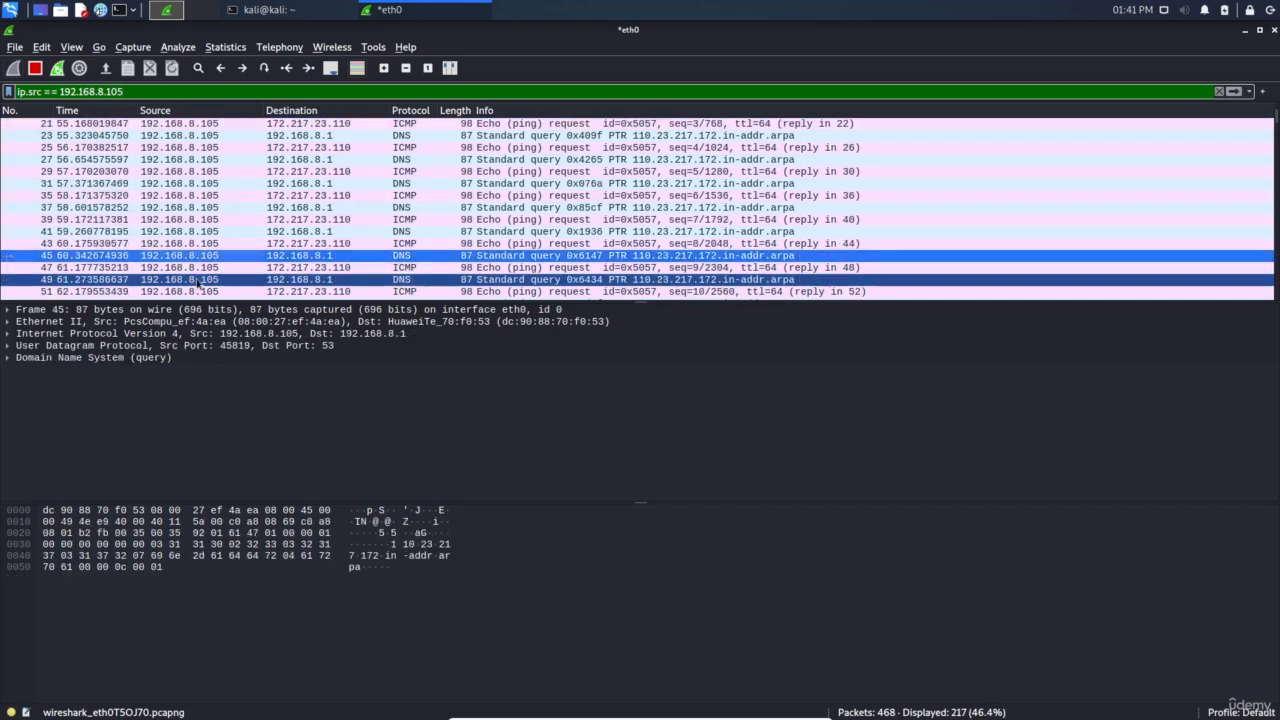
click(198, 280)
scroll(202, 262, up, 2)
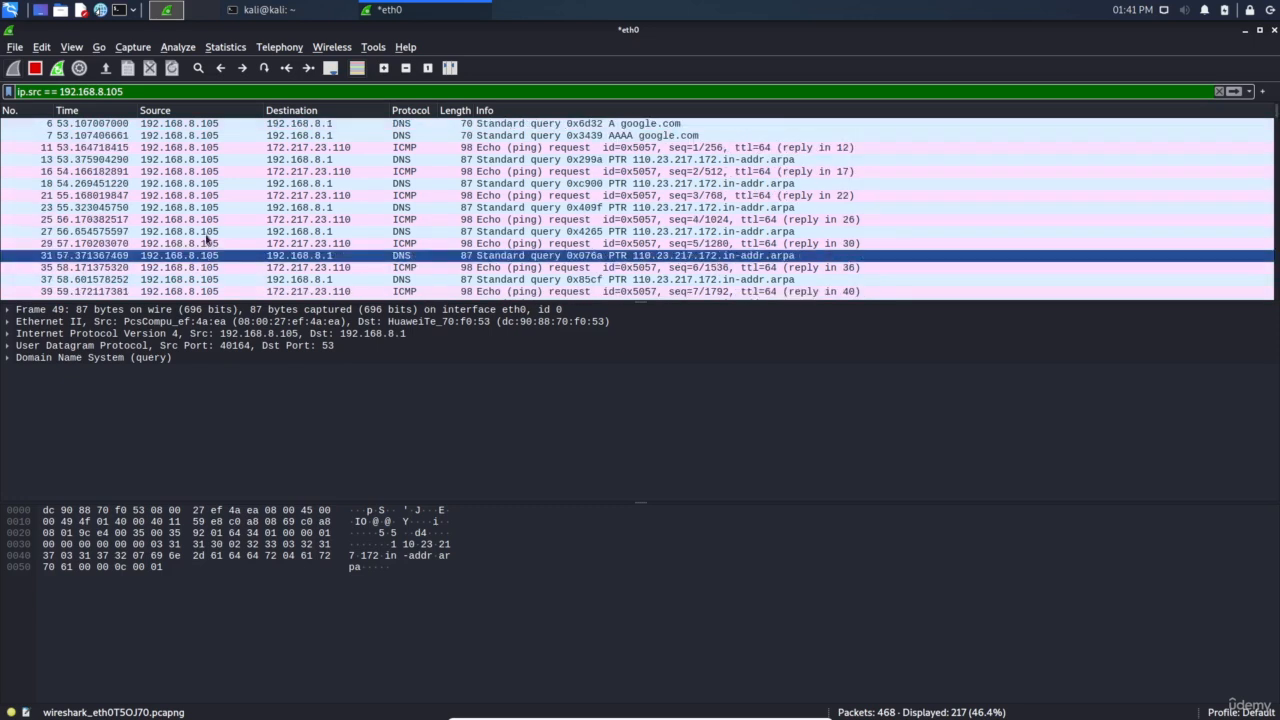
click(197, 160)
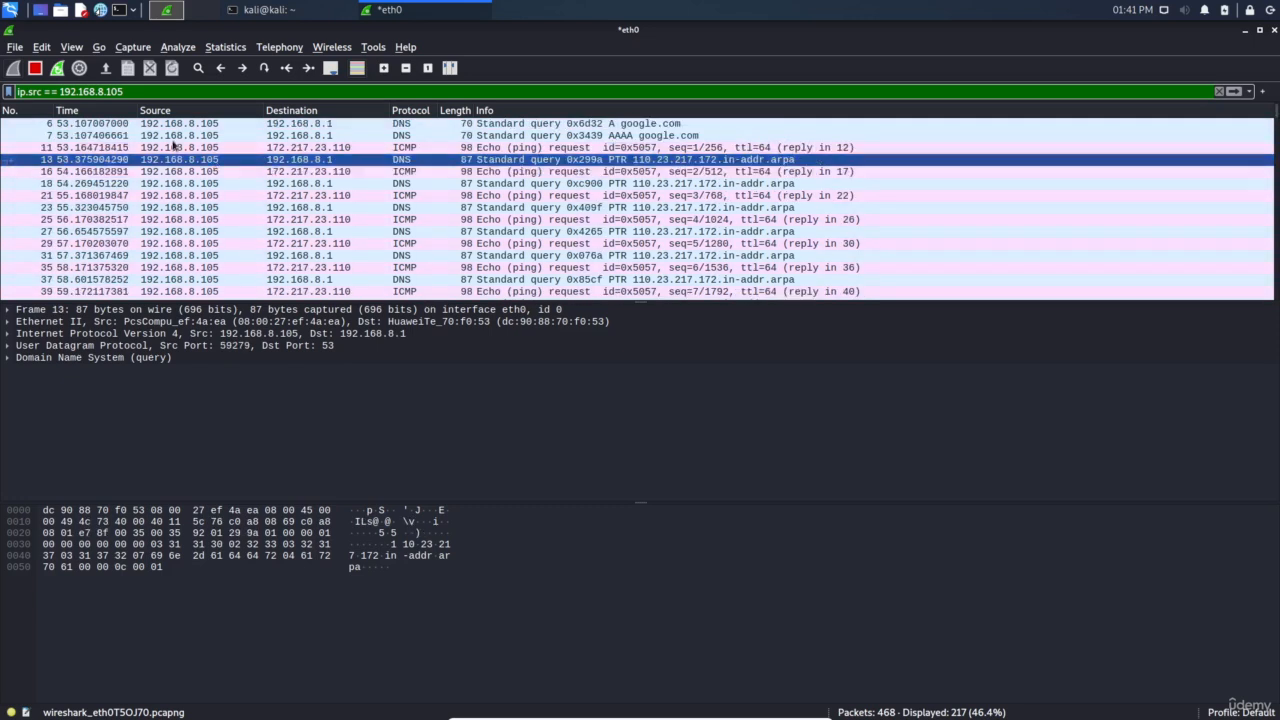
Filter on ip.dst == 192.168.8.105, inspect DNS response packet 24, then start appending && ip.src == 192.168.8.105
triple_click(37, 91)
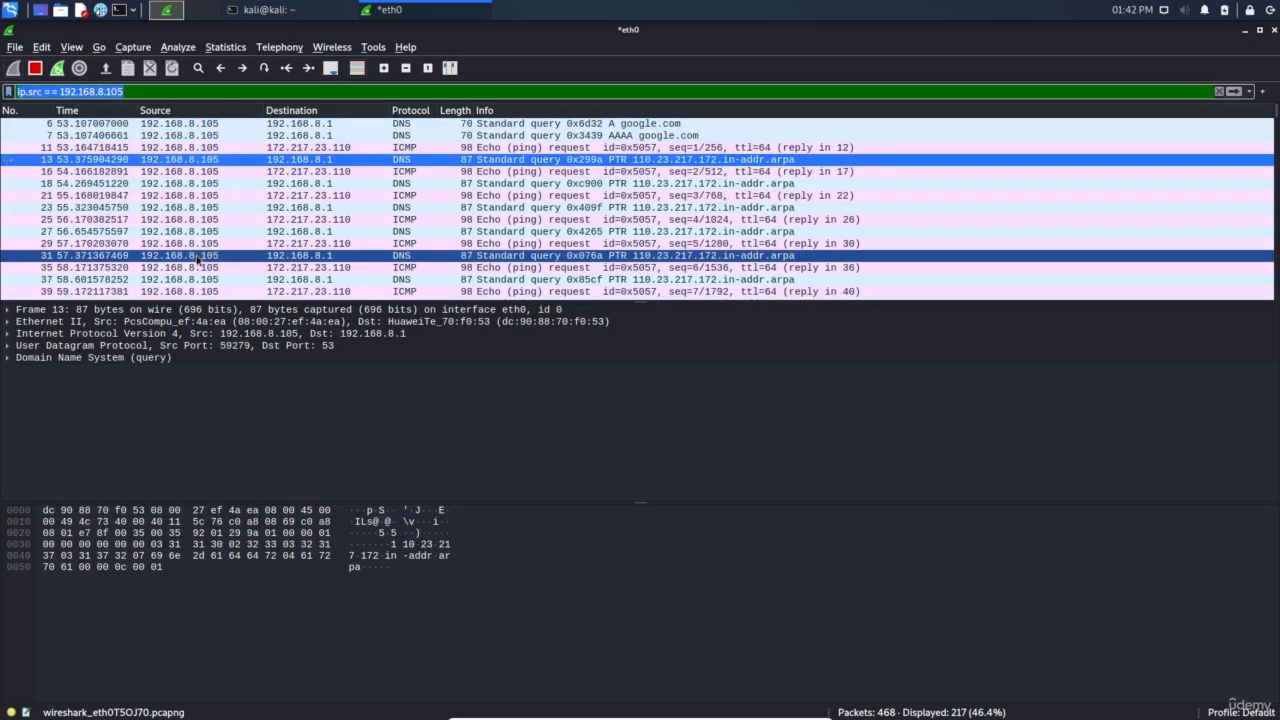
text(ip.ds)
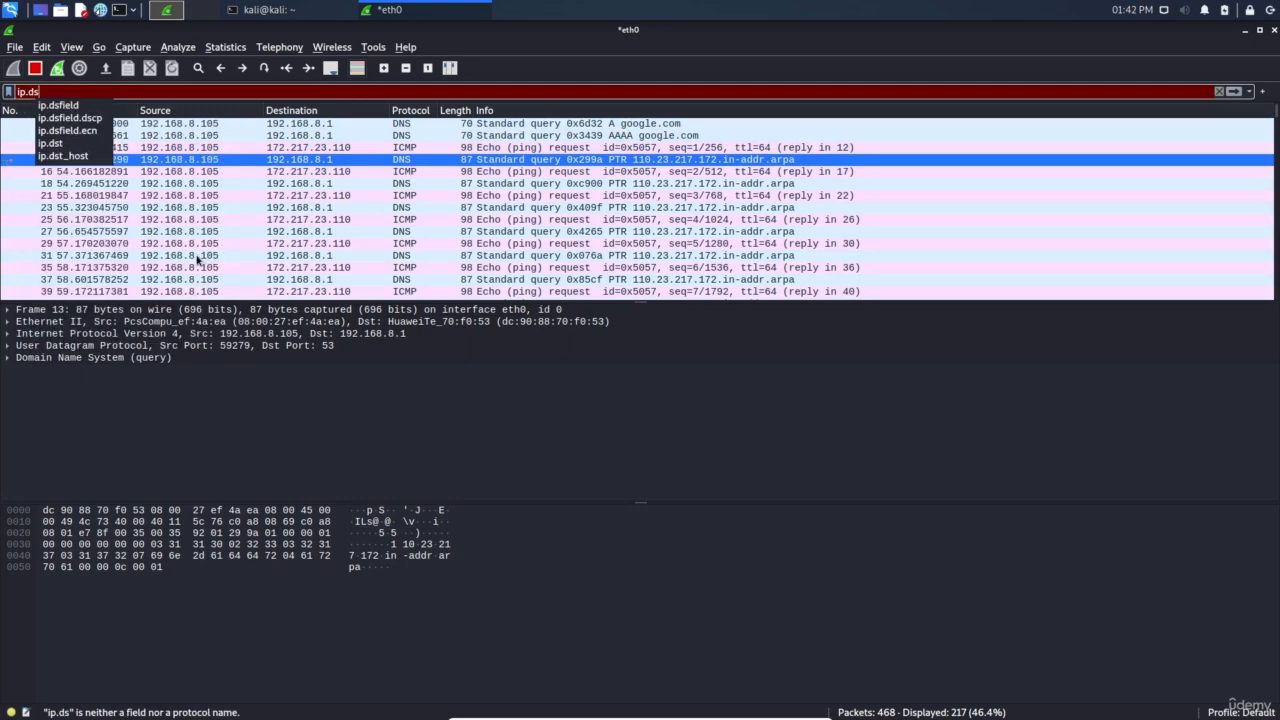
text(t ==)
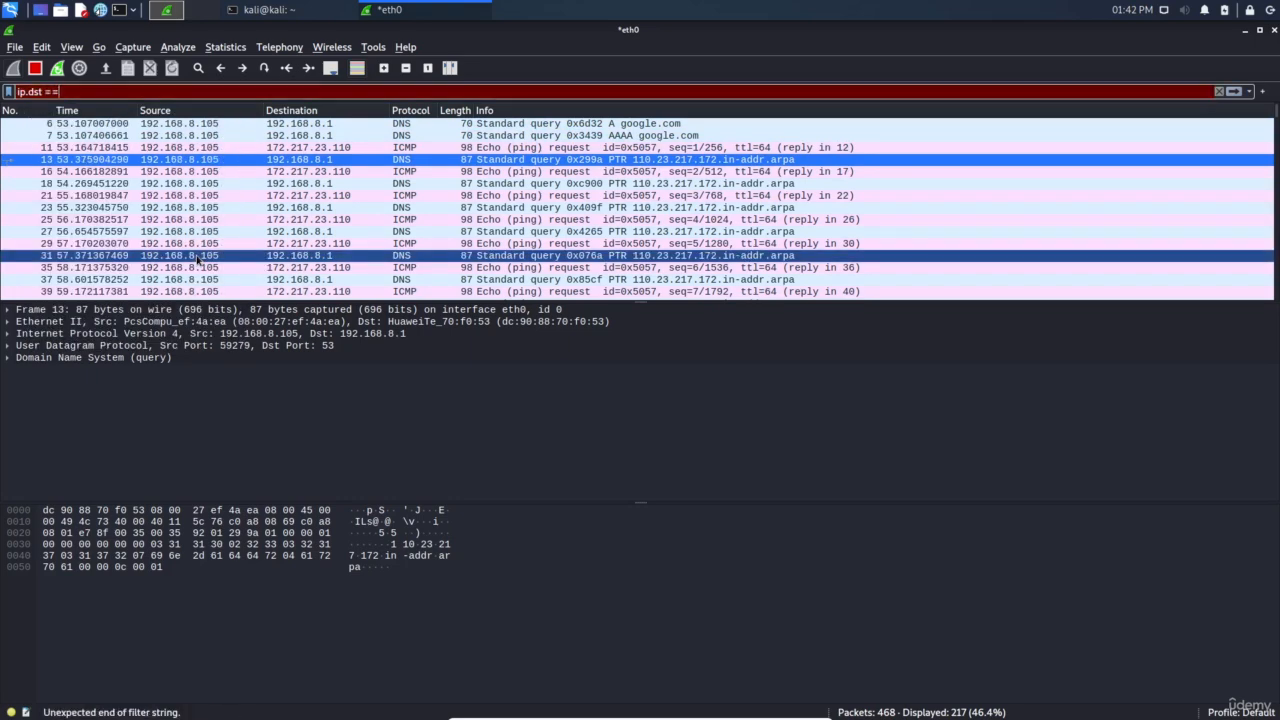
text( 192.168.8.105)
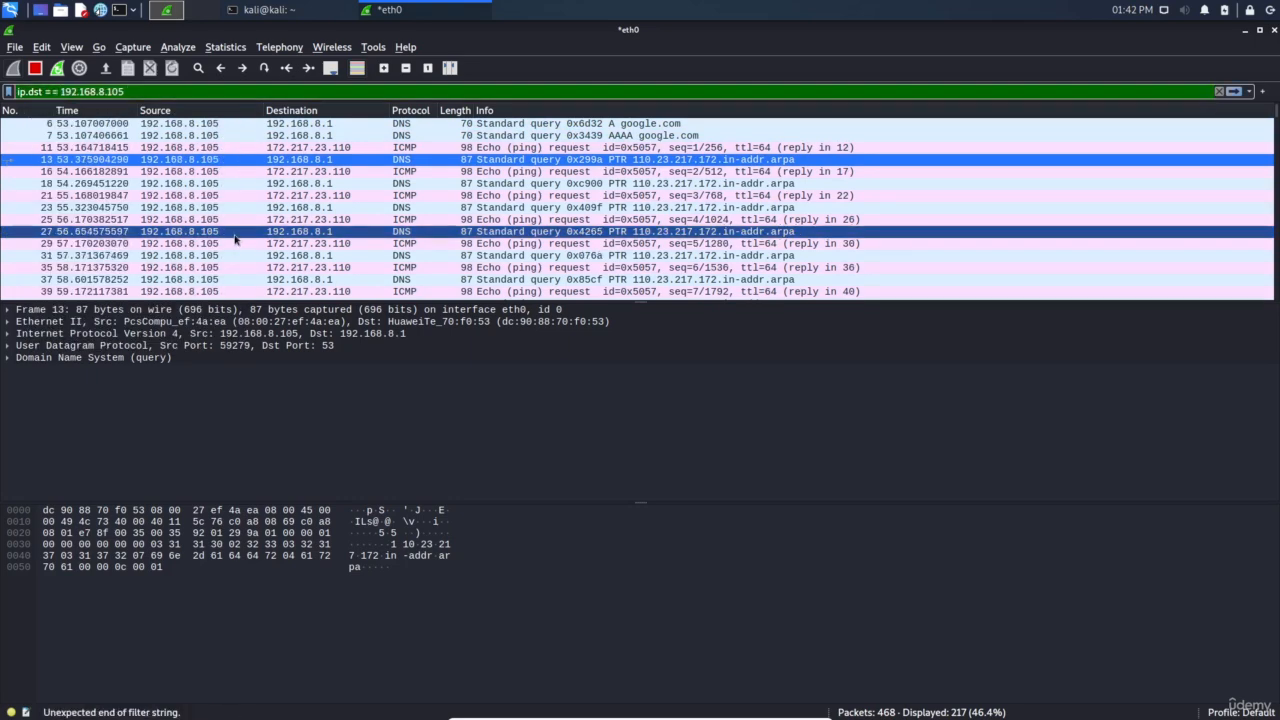
key(Return)
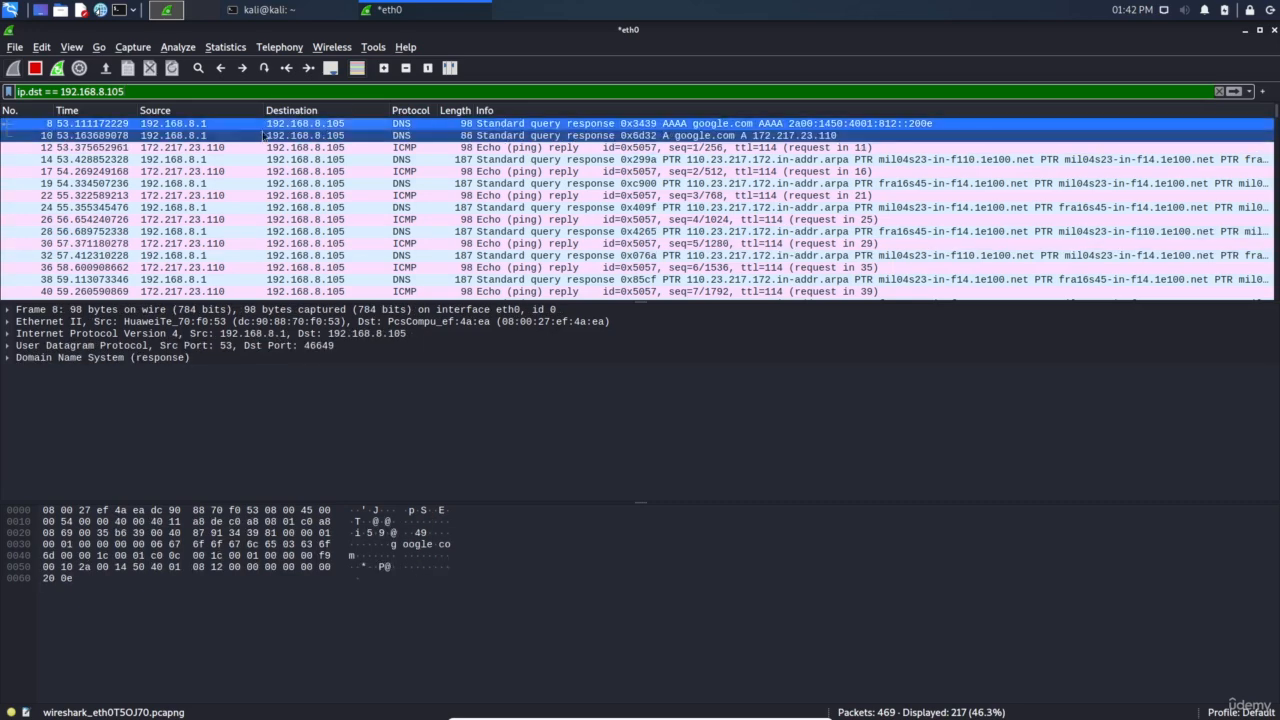
click(323, 171)
click(324, 208)
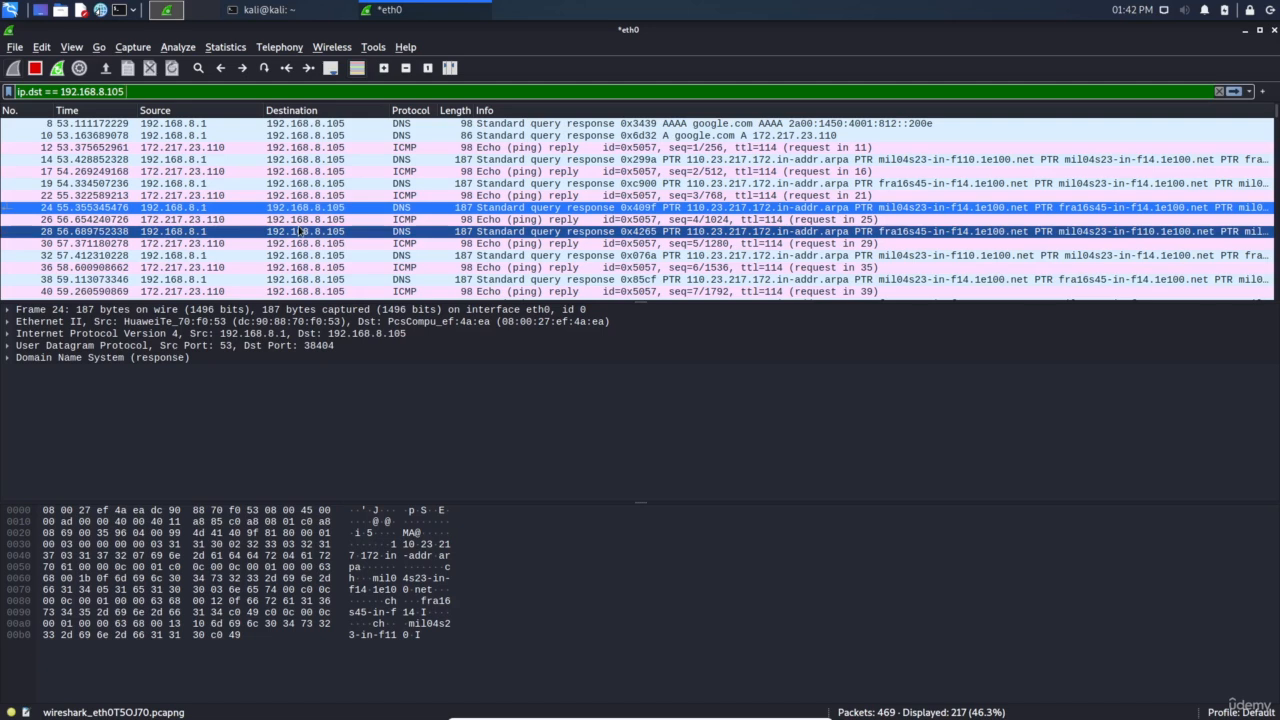
text(&)
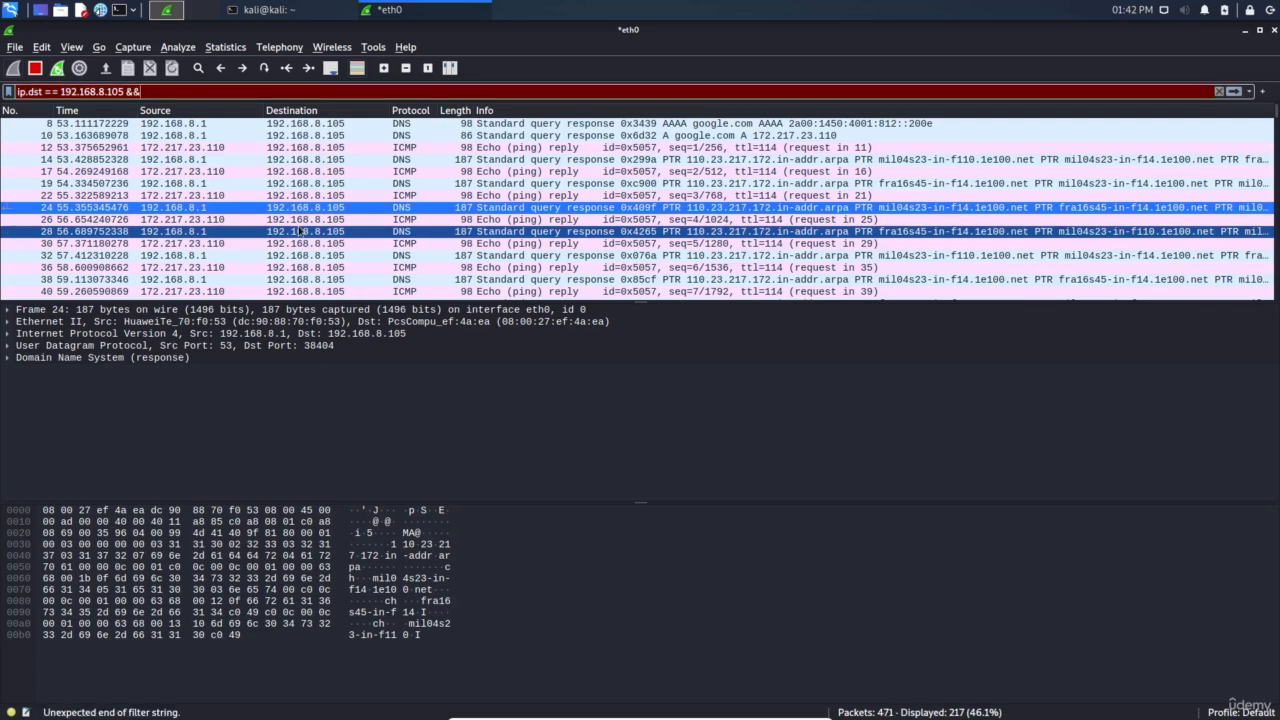
text(& ip)
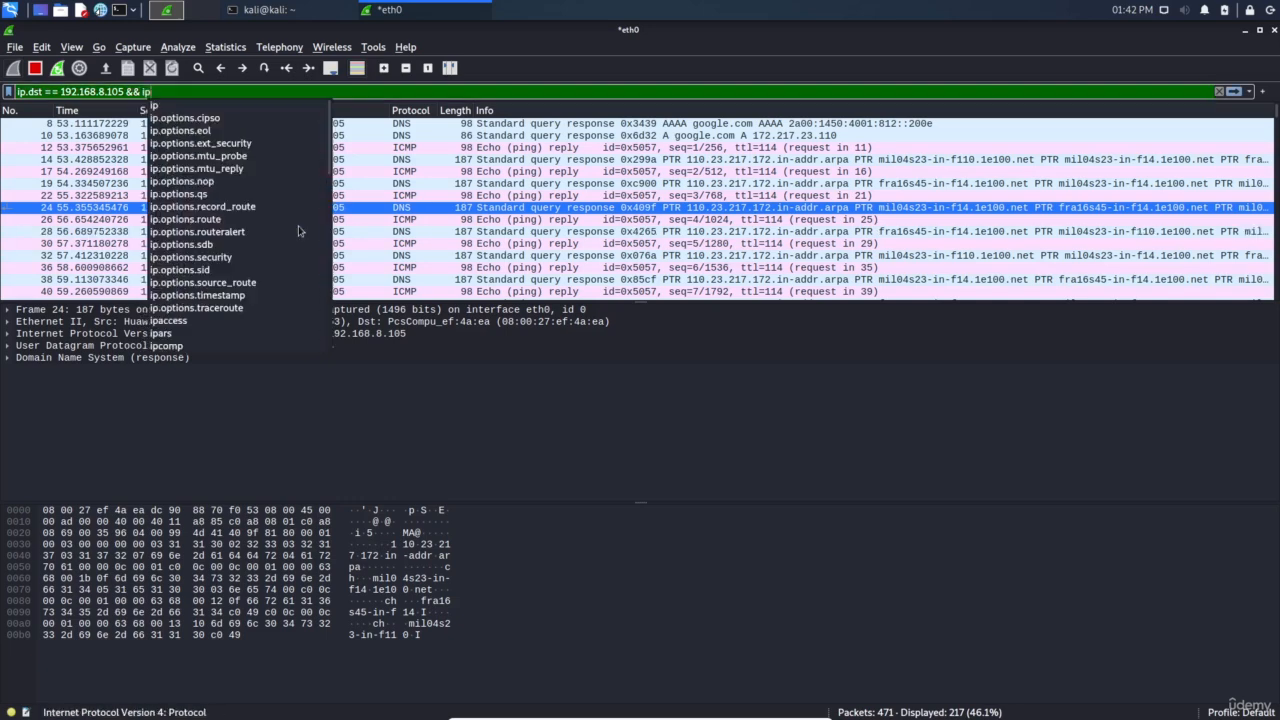
text(.src)
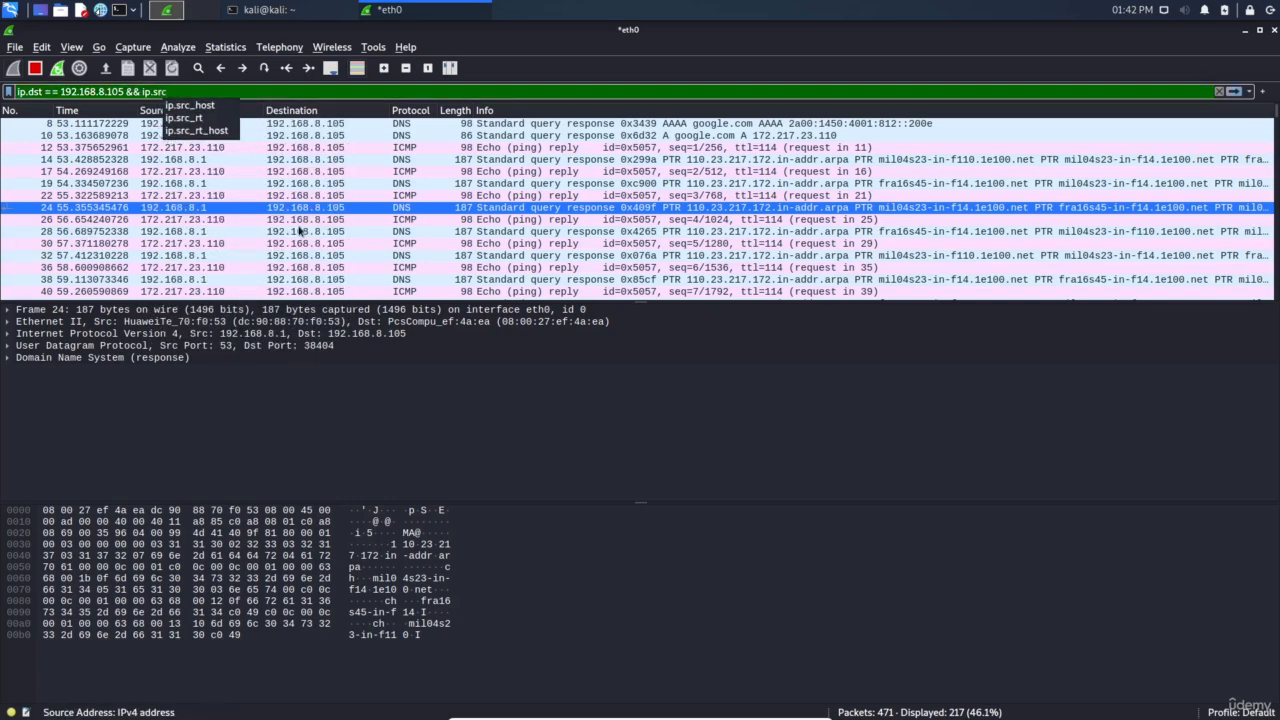
text( == 192.168.8.105)
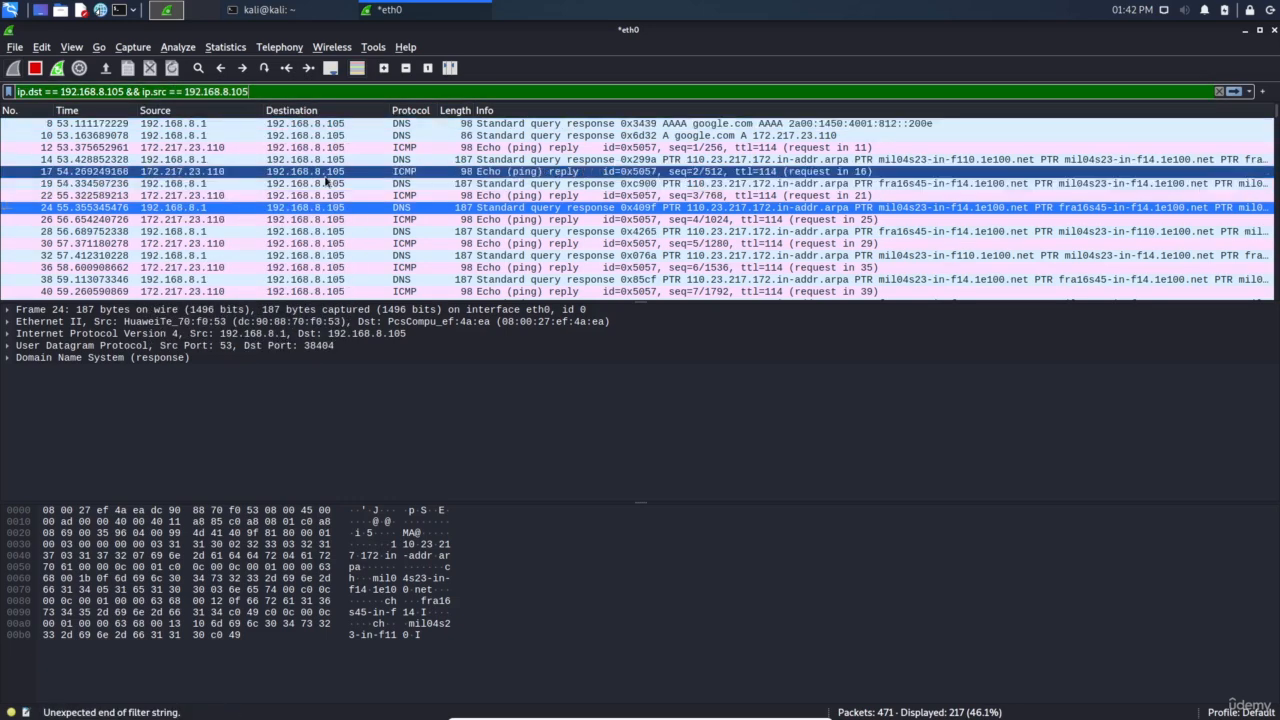
Apply the combined destination and source IP filter, then inspect DNS response packet 410
key(Return)
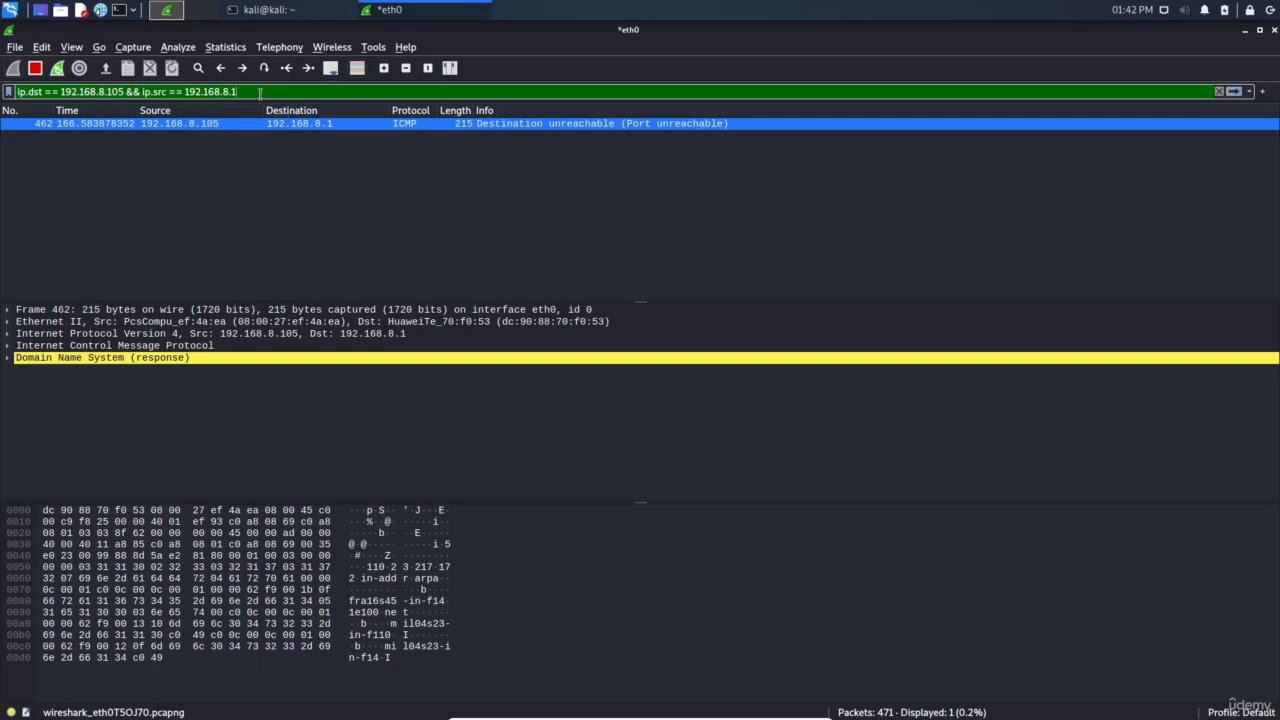
key(Return)
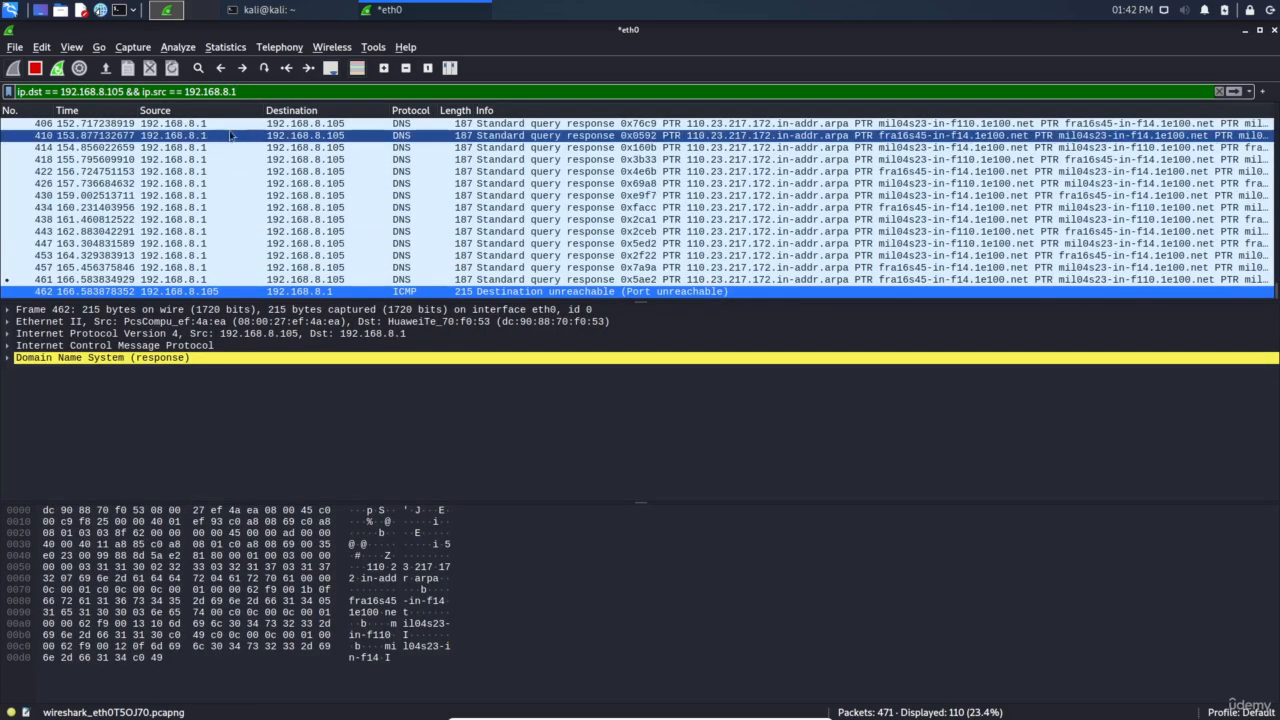
click(240, 136)
scroll(234, 218, up, 3)
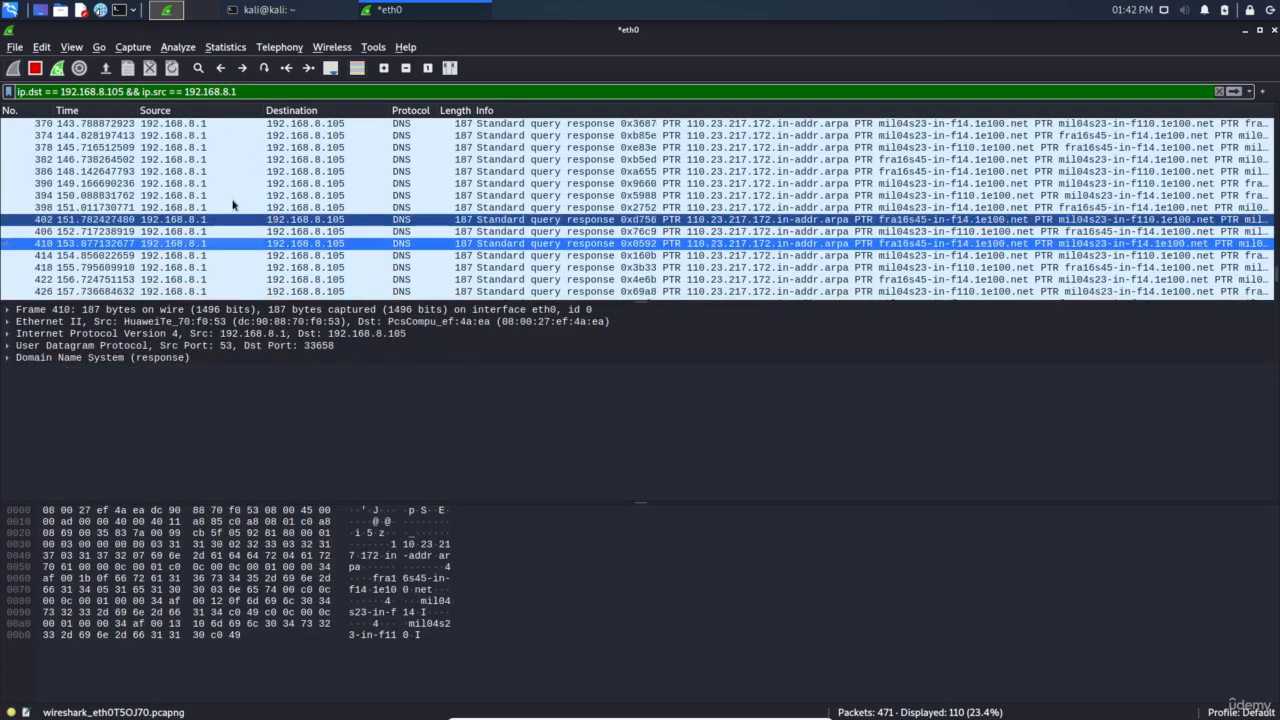
Replace && with || so the filter reads ip.dst == 192.168.8.105 || ip.src == 192.168.8.1
click(134, 91)
key(BackSpace)
key(BackSpace)
key(BackSpace)
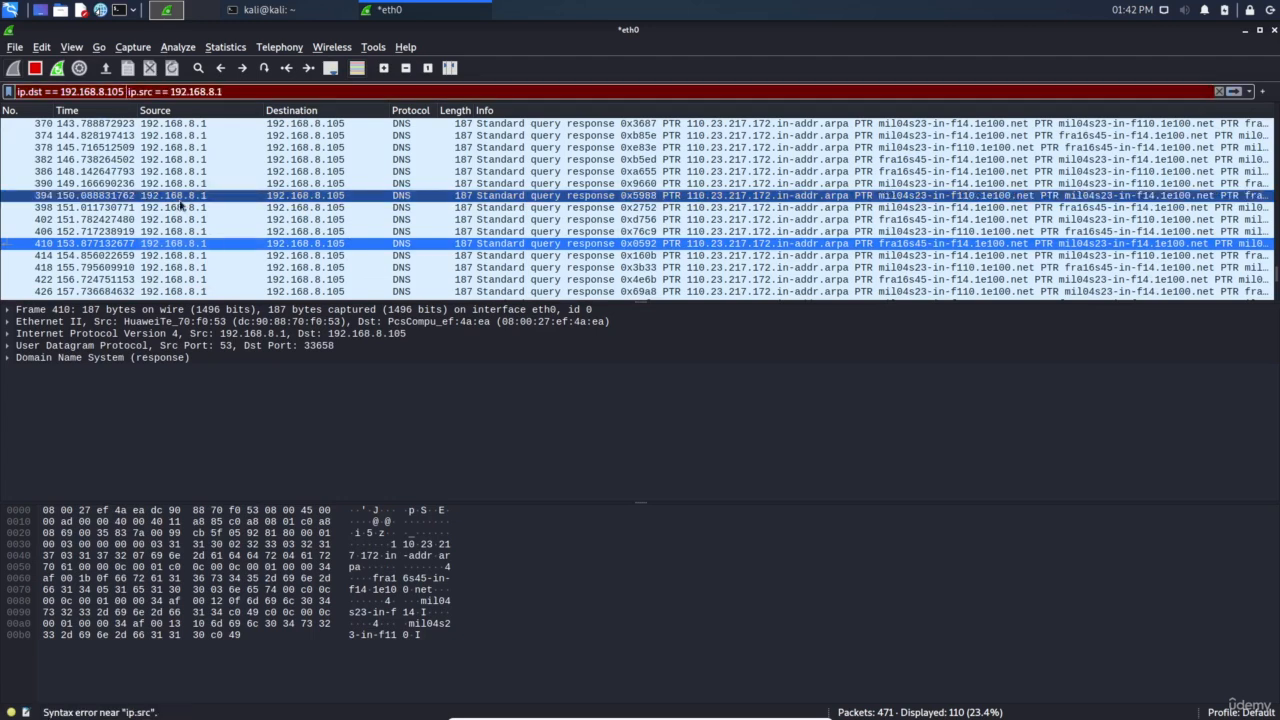
text(||)
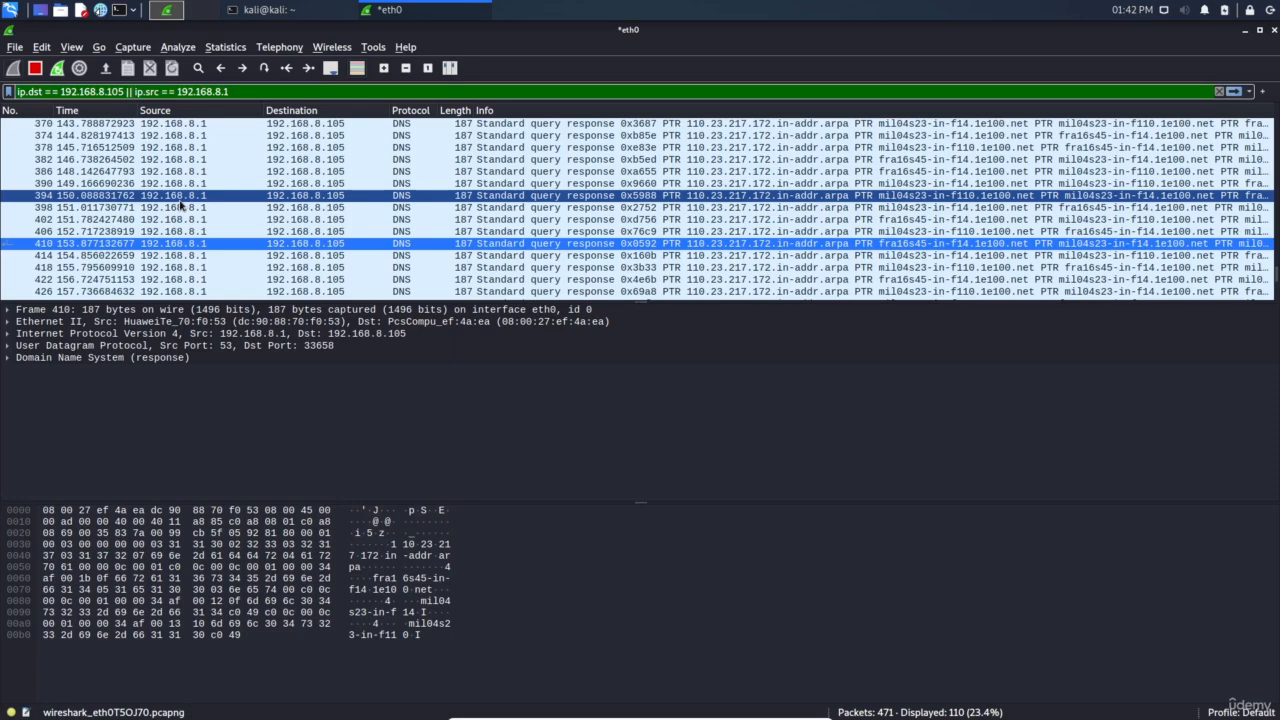
key(Return)
Highlight each condition and the OR operator in the filter, and inspect DNS response packet 360
scroll(181, 205, up, 5)
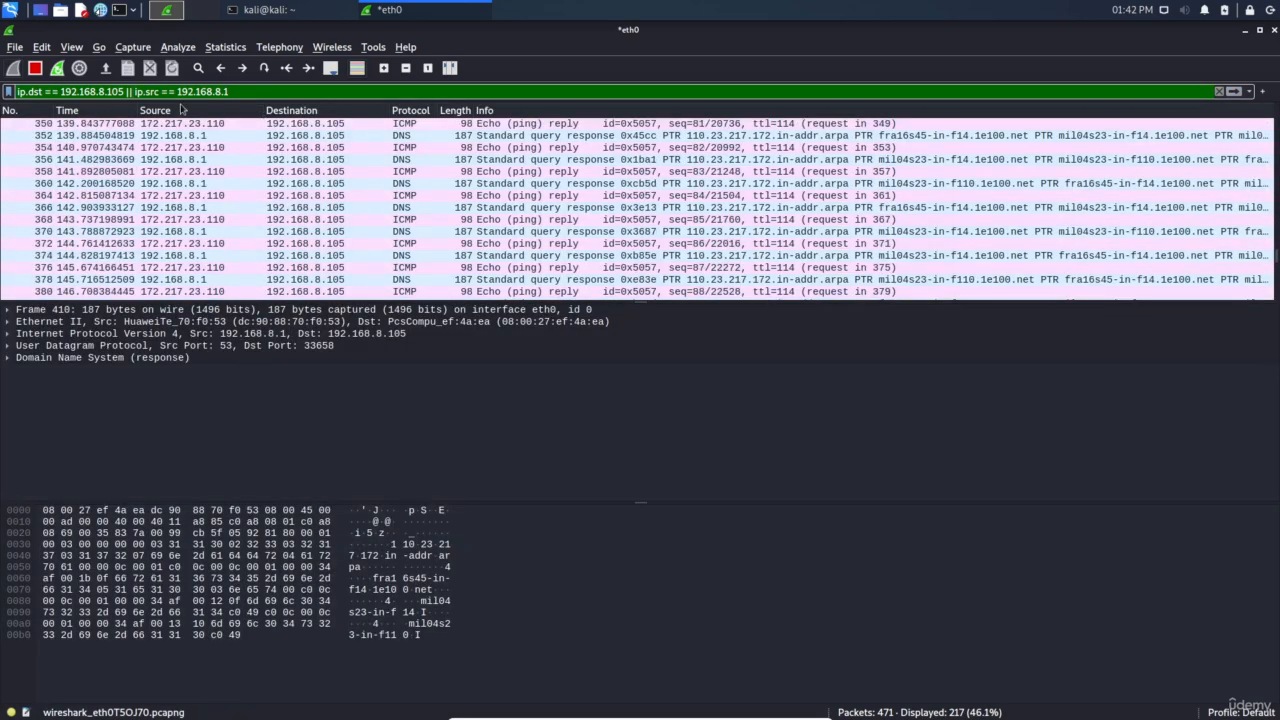
drag(127, 91, 4, 90)
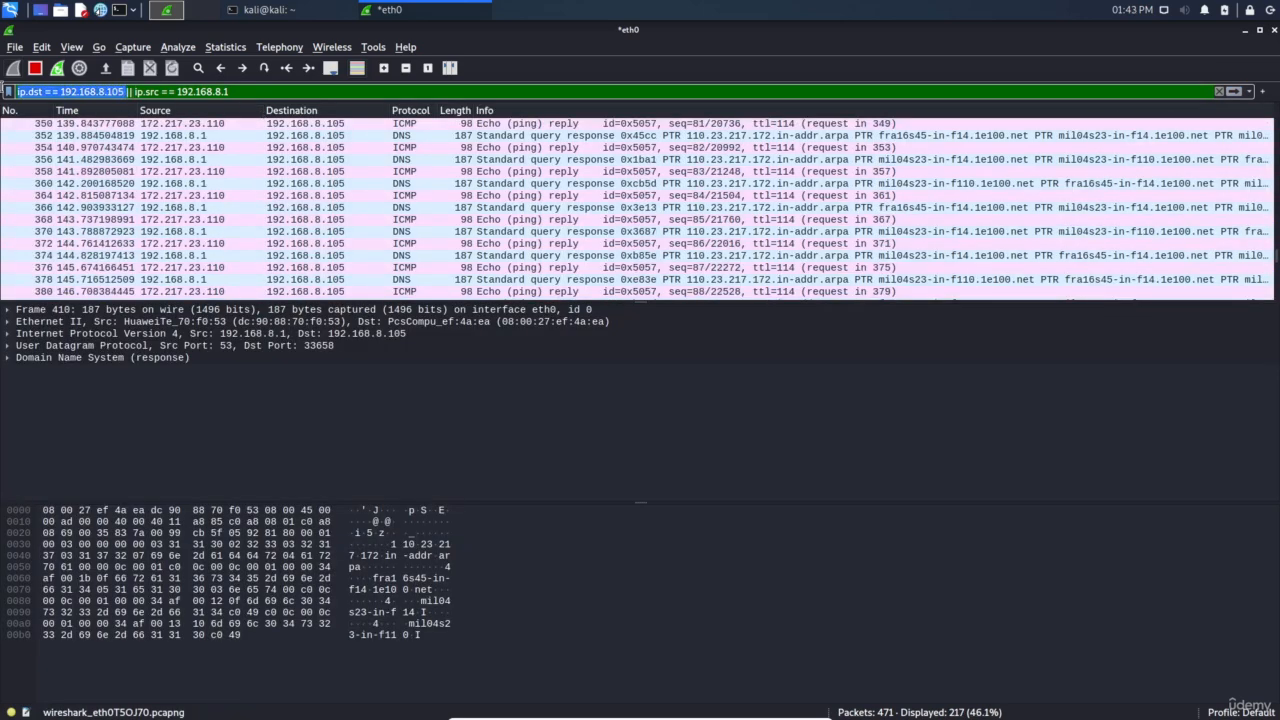
click(213, 90)
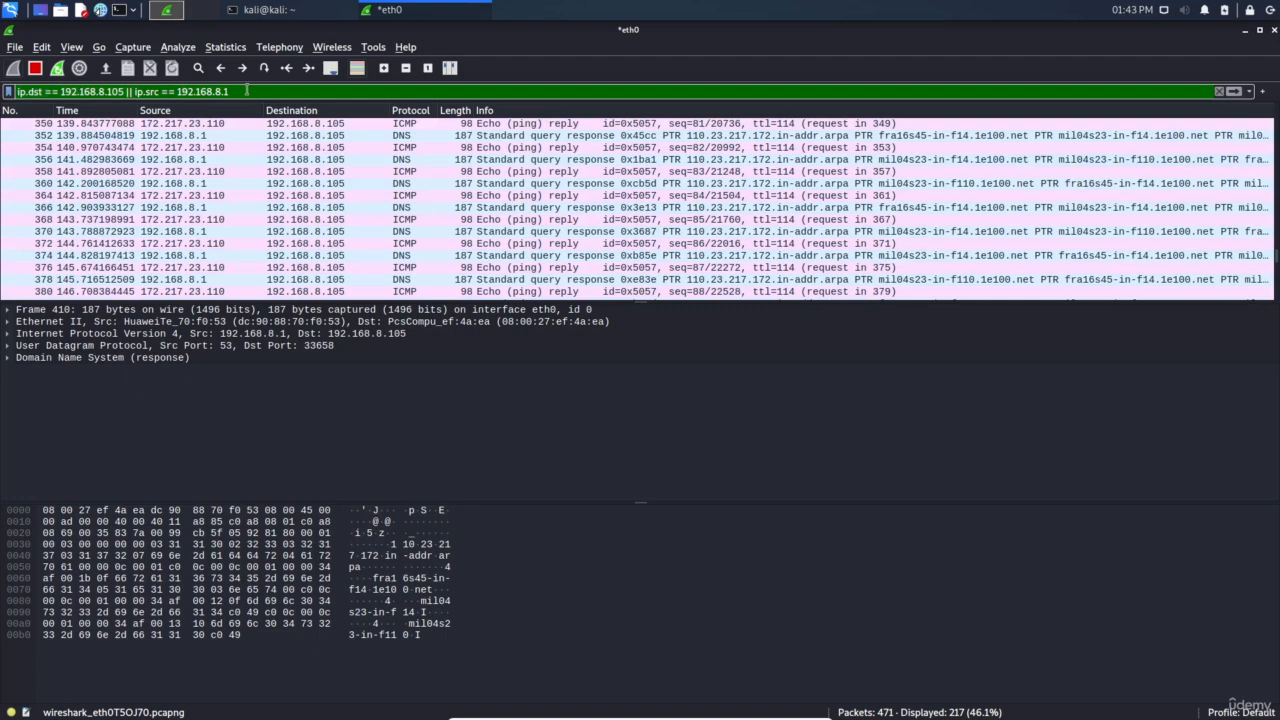
drag(247, 90, 134, 92)
click(155, 92)
click(317, 185)
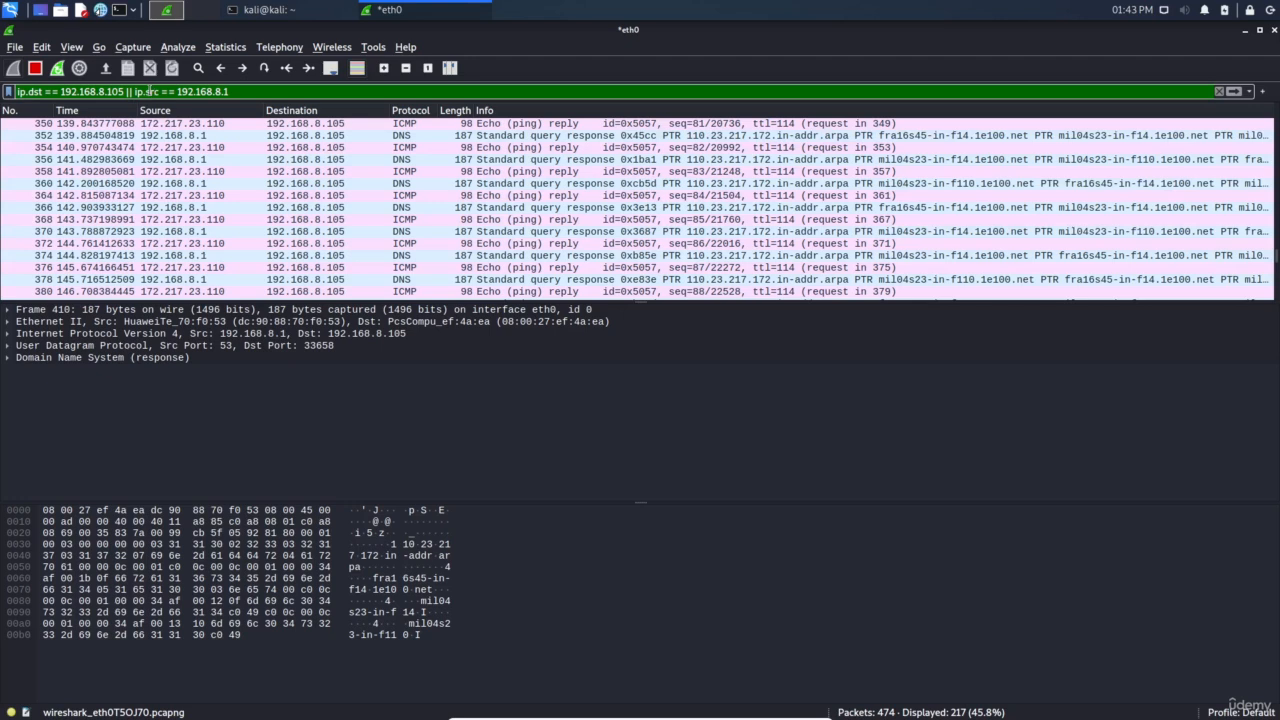
drag(115, 89, 143, 90)
click(141, 90)
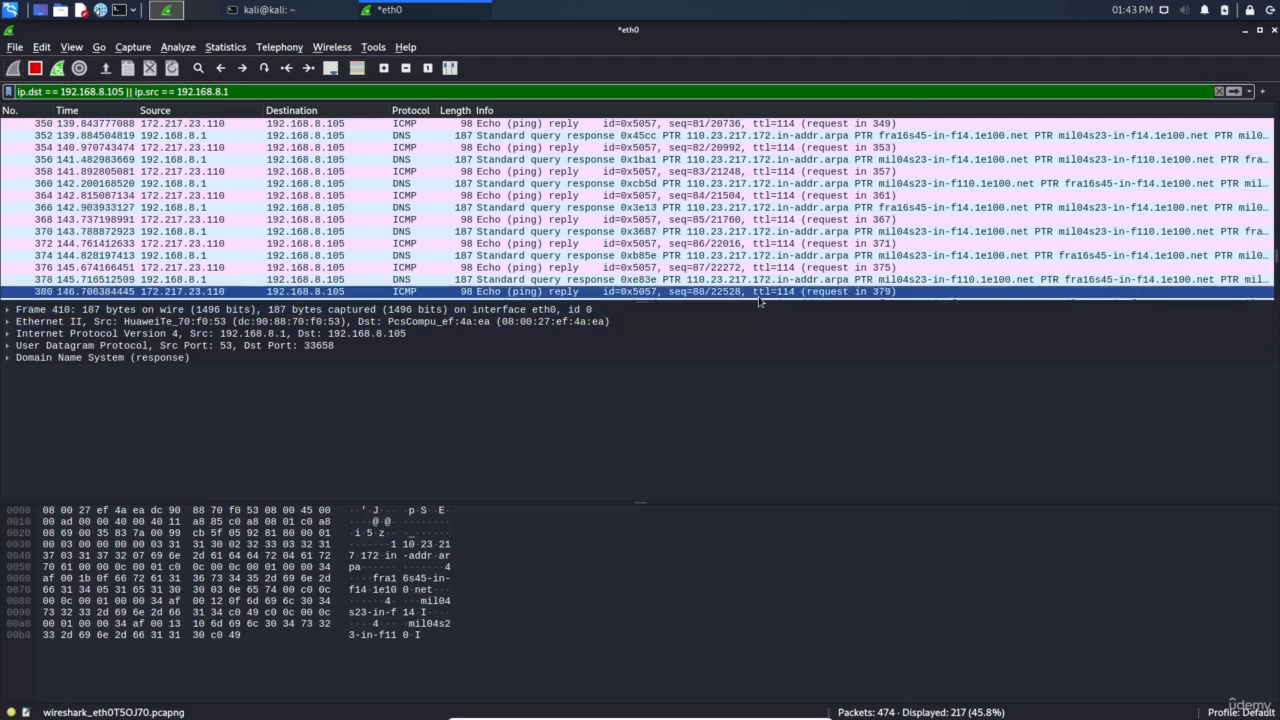
Restart the eth0 capture without saving and set the display filter to http
click(58, 70)
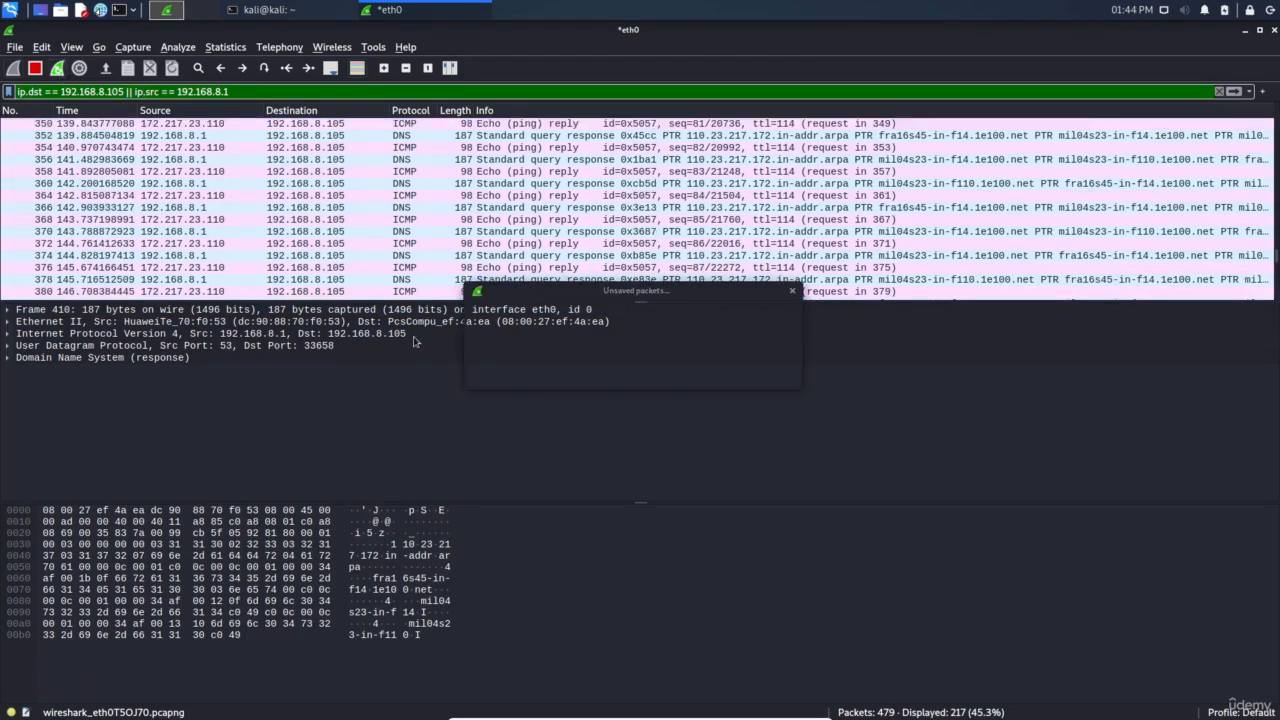
click(656, 376)
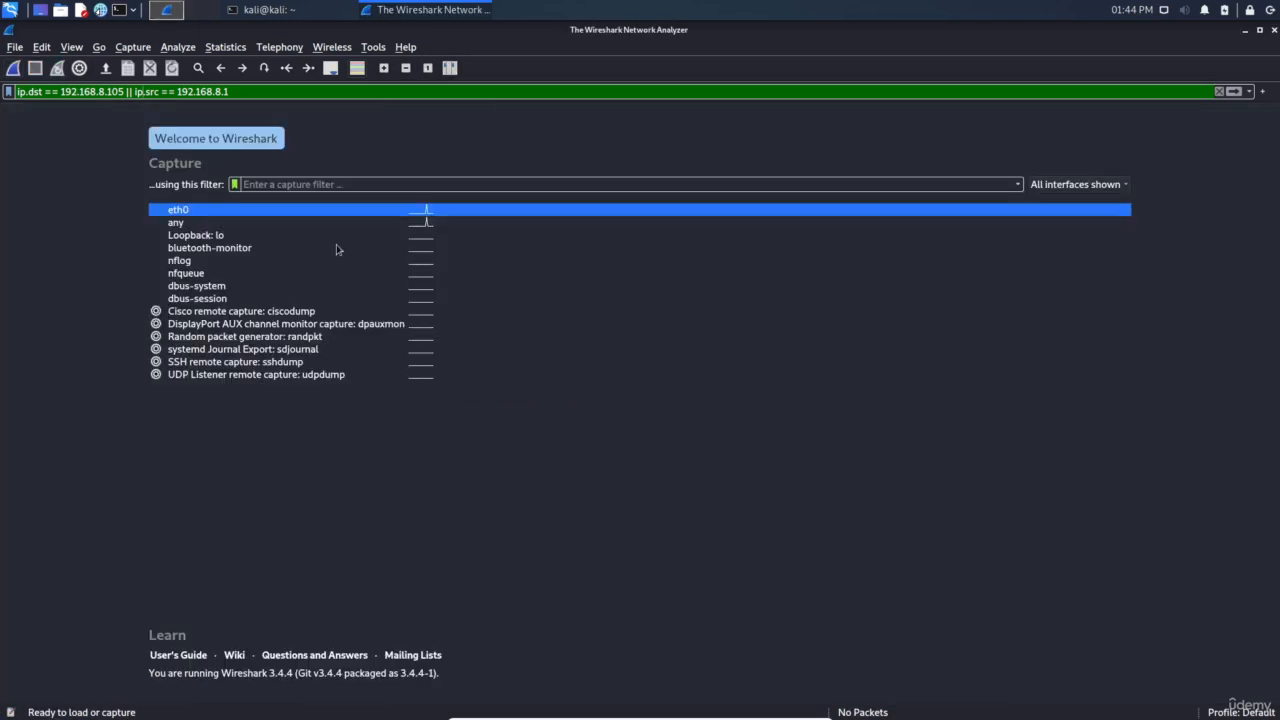
triple_click(242, 92)
key(BackSpace)
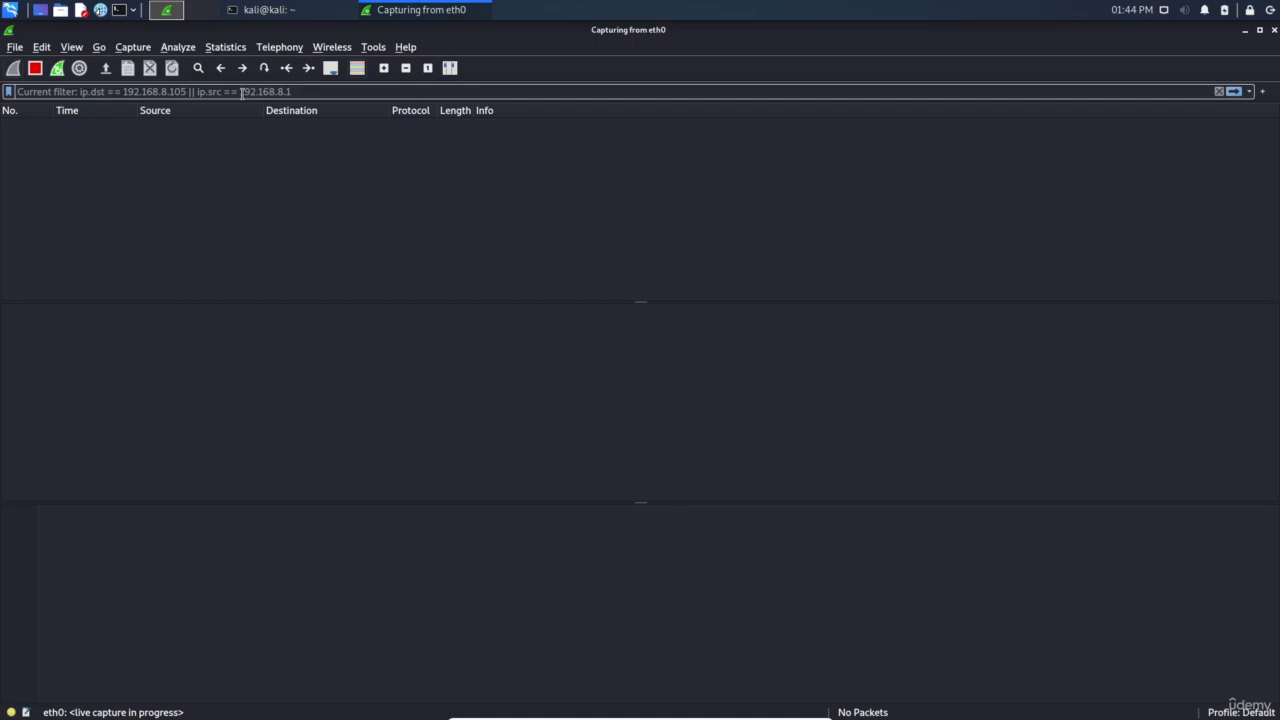
text(http)
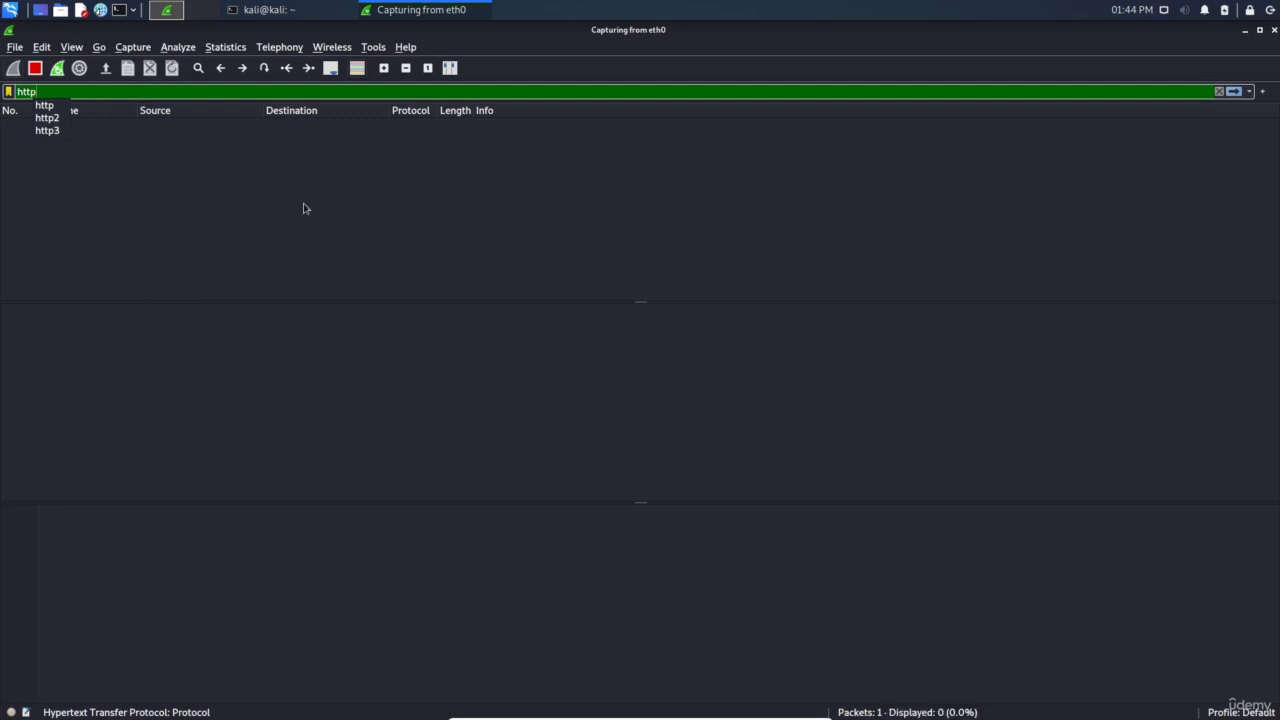
key(Return)
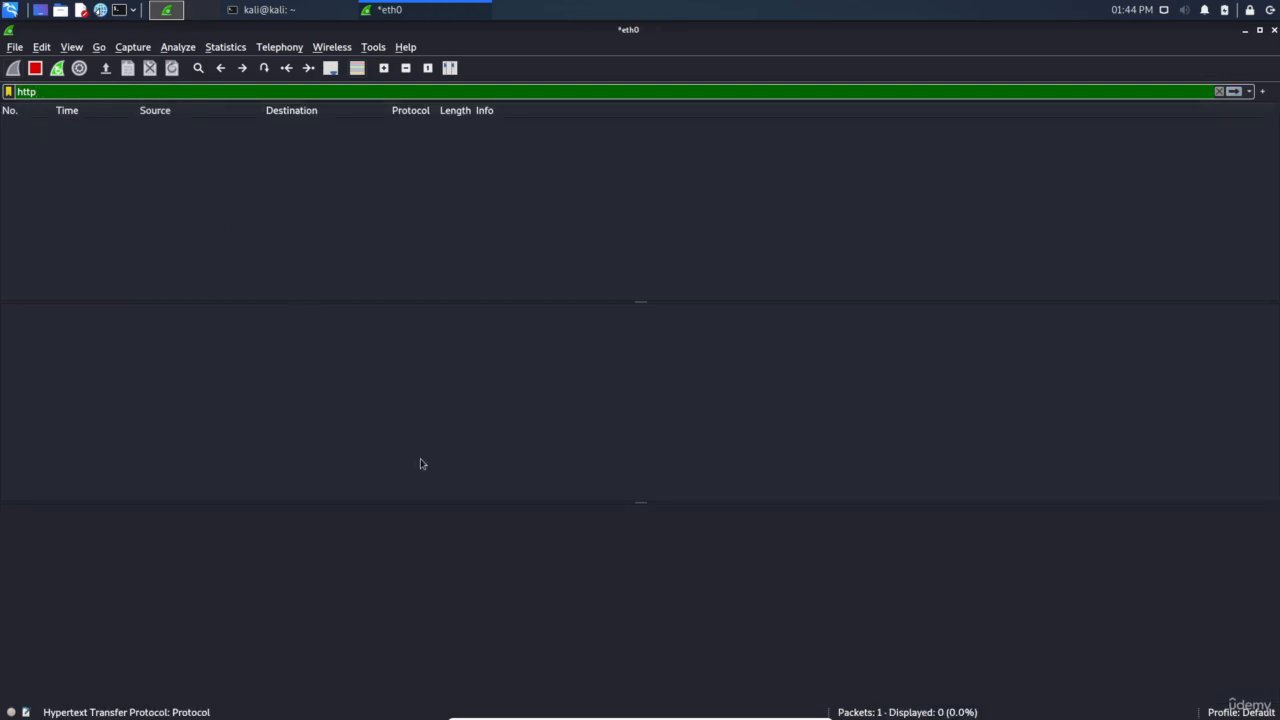
click(294, 12)
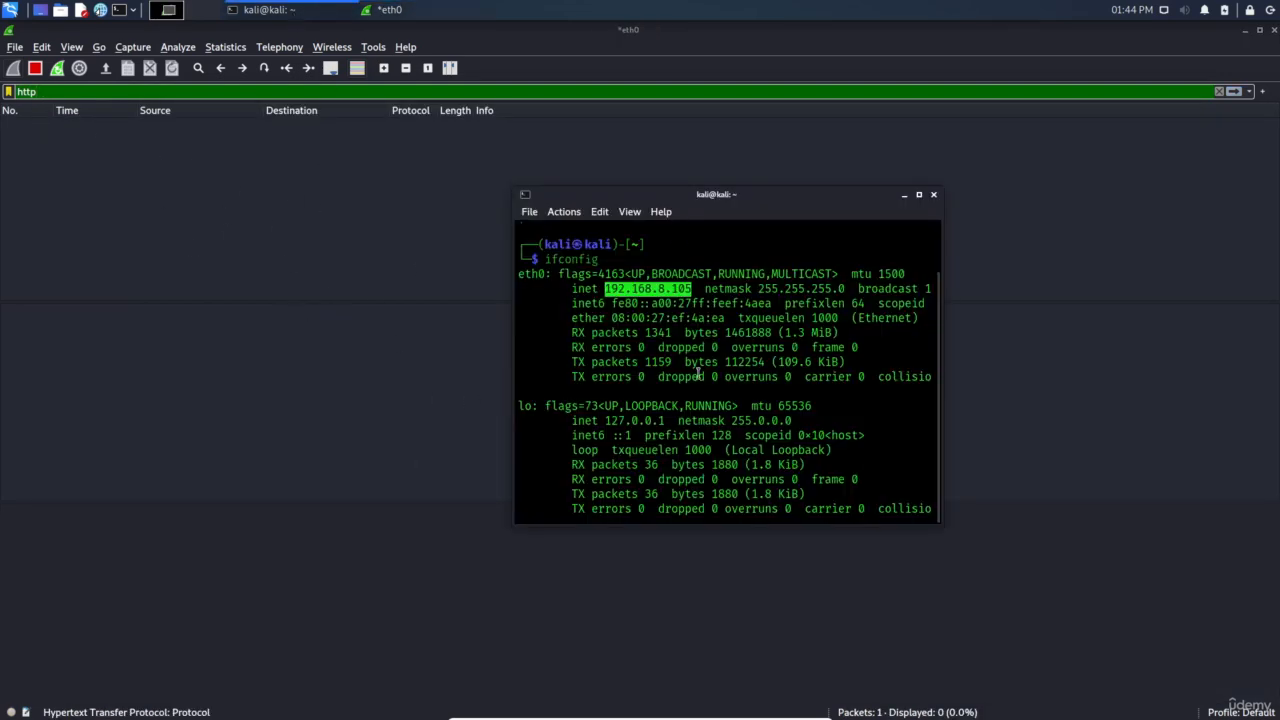
scroll(721, 419, down, 2)
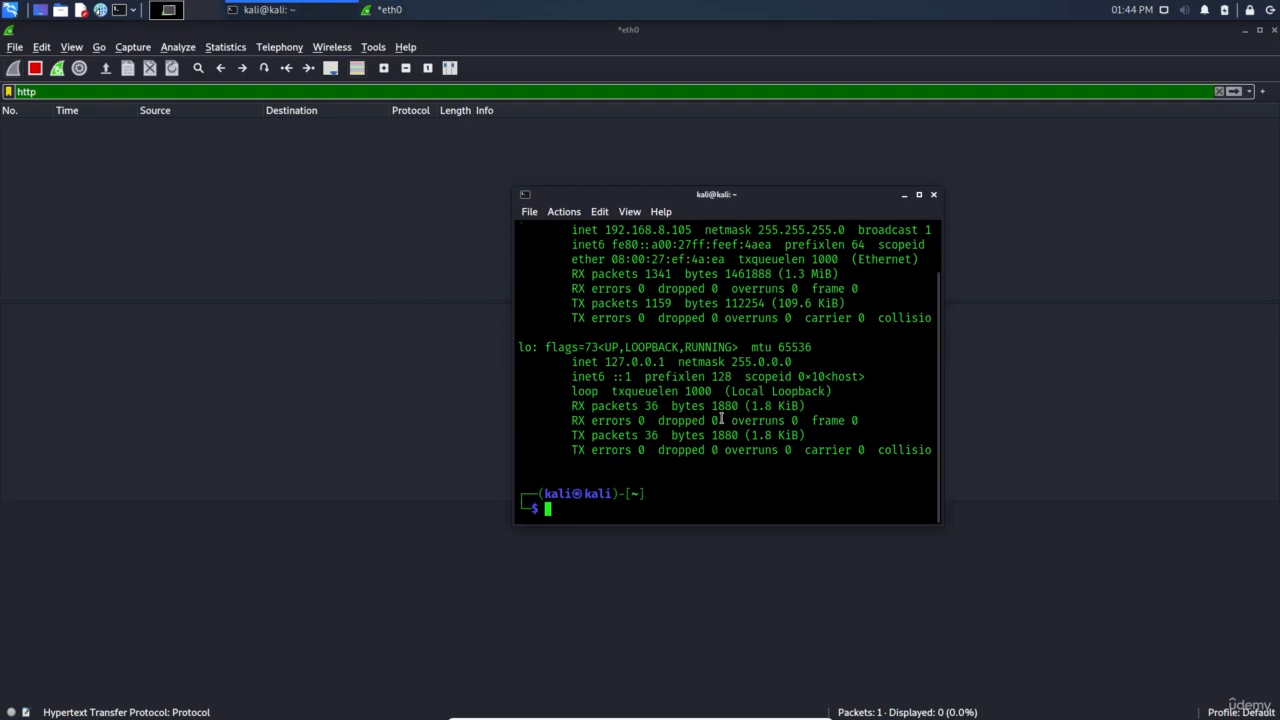
text(curl https://google.com)
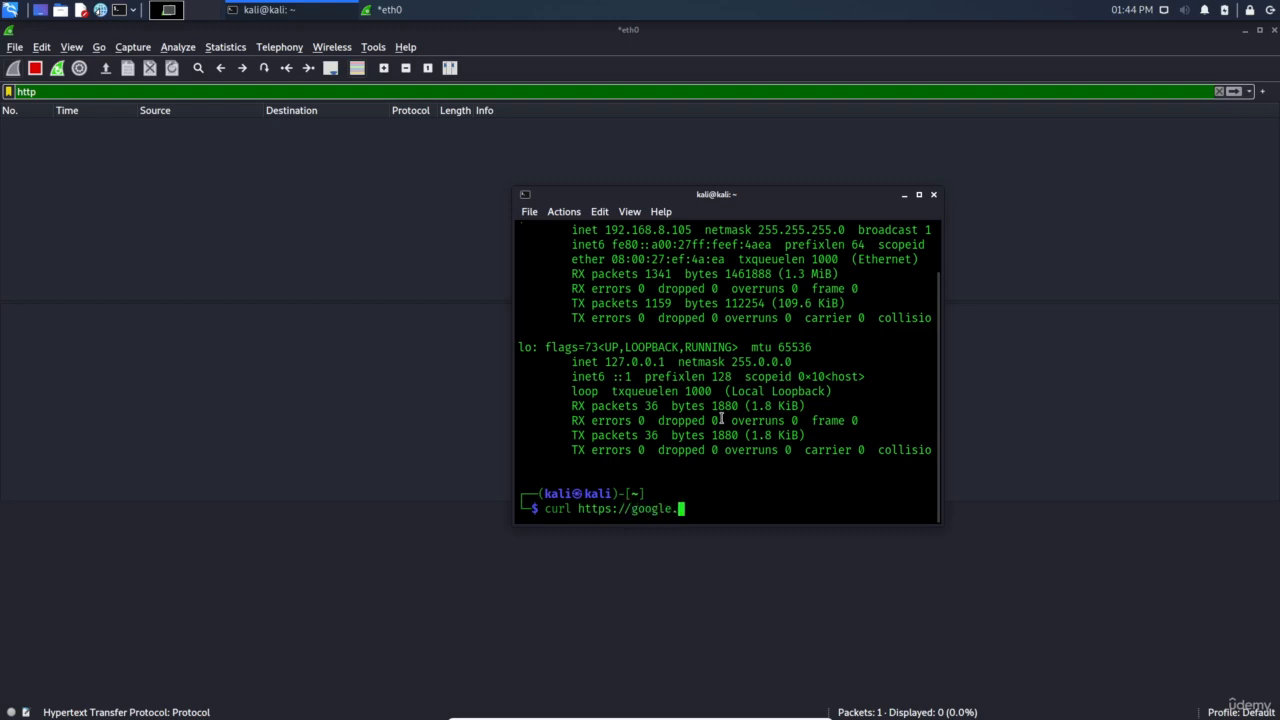
key(Return)
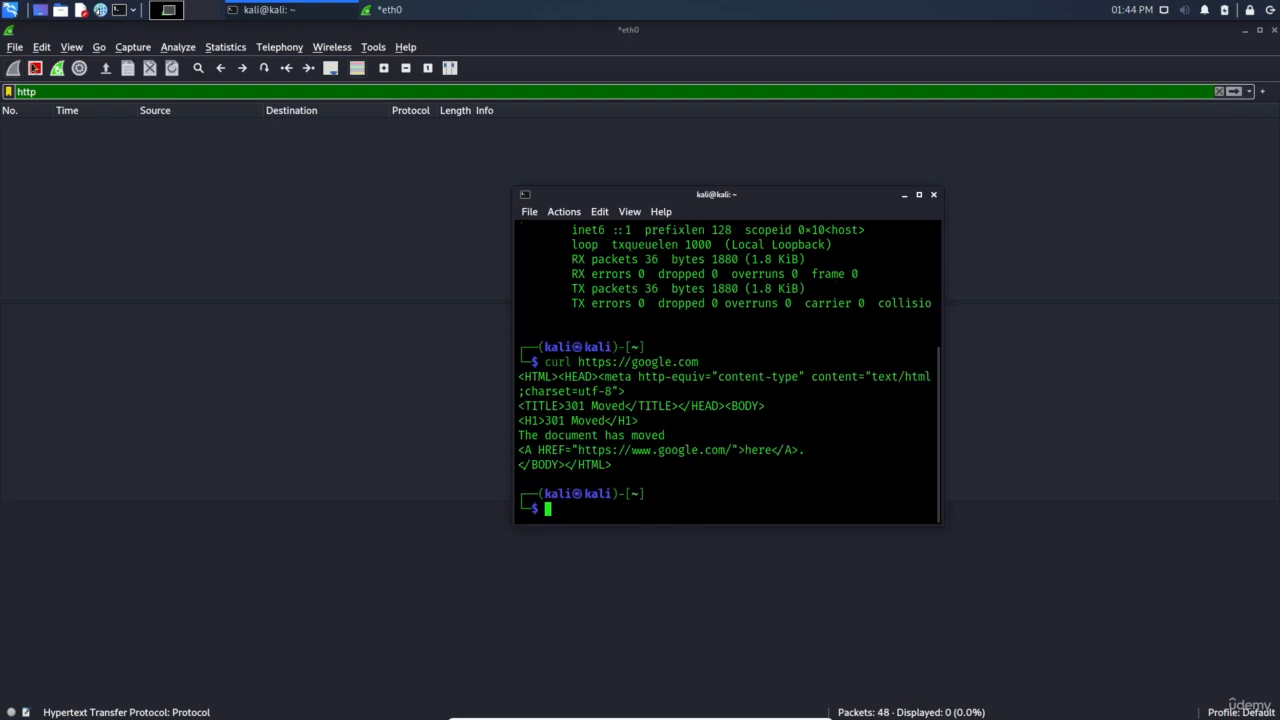
key(Up)
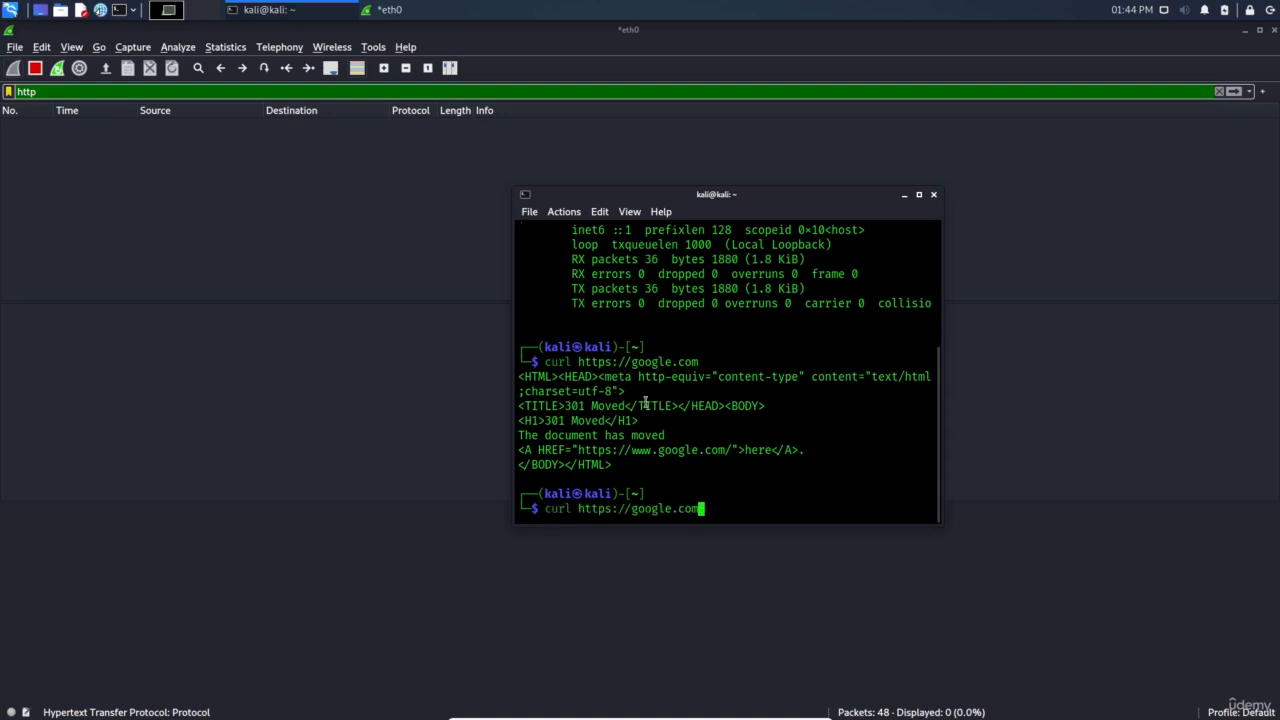
key(ctrl+Left)
key(ctrl+Left)
key(ctrl+Left)
key(ctrl+Right)
key(Right)
key(Right)
key(Right)
key(Right)
key(Right)
key(Right)
key(ctrl+c)
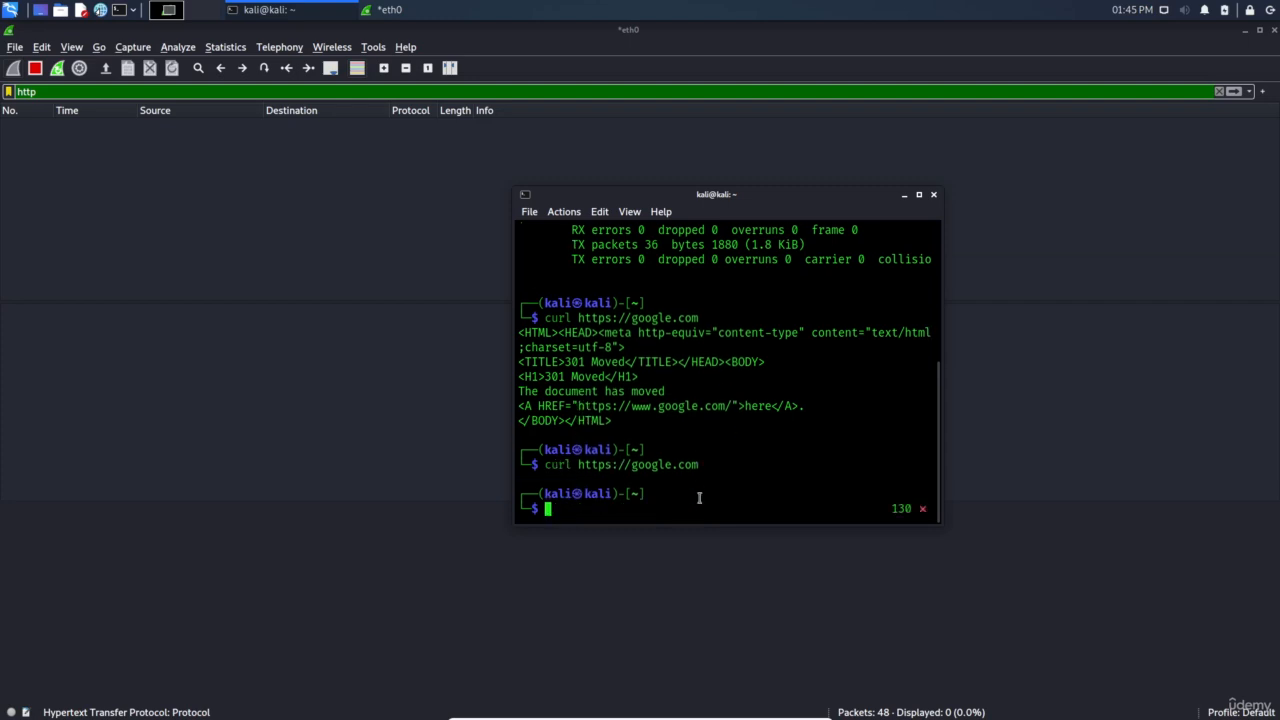
Read the curl manual page, highlighting the data-transfer description and supported protocols, then quit
text(man curl)
key(Return)
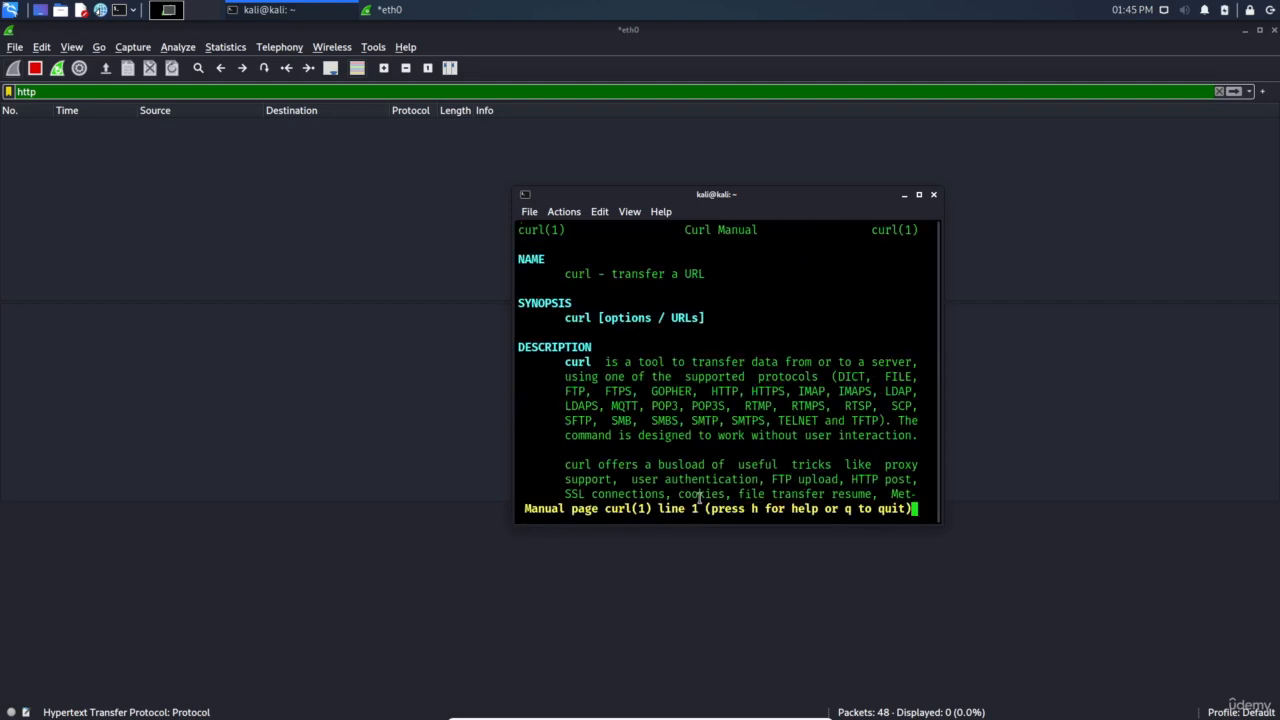
double_click(638, 268)
click(706, 370)
drag(704, 362, 690, 391)
click(690, 391)
drag(566, 391, 693, 392)
click(784, 436)
key(q)
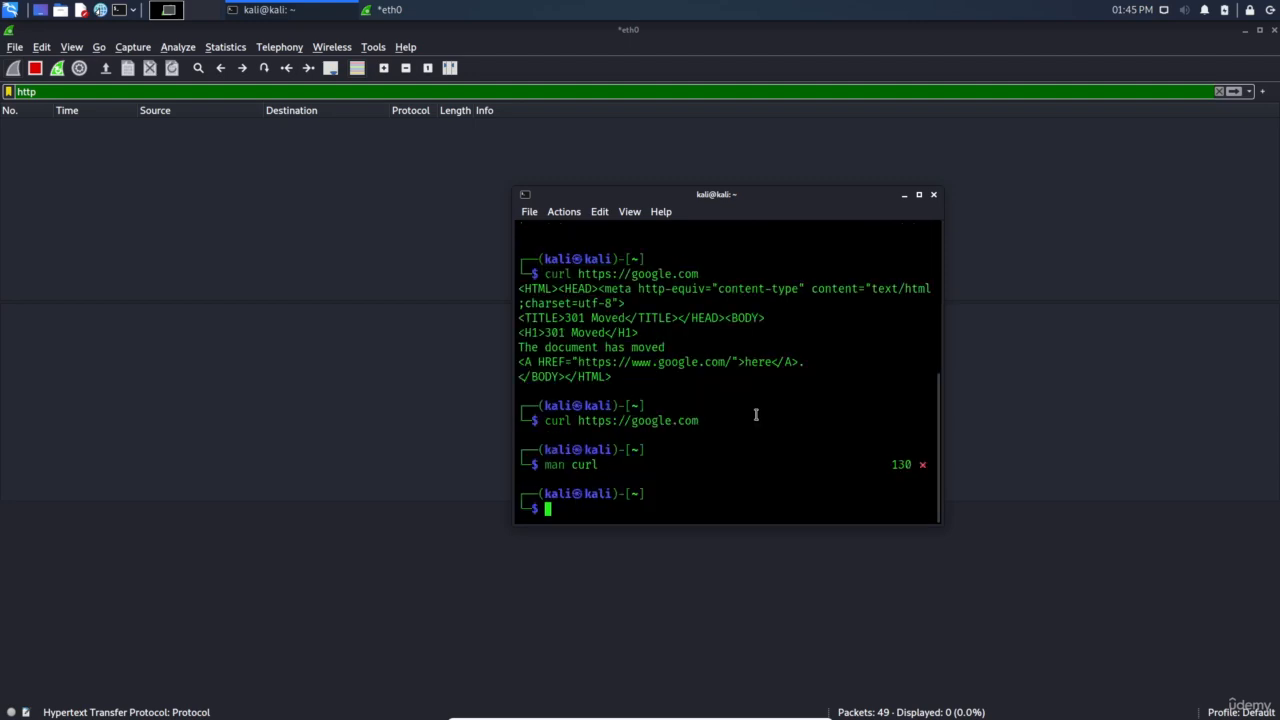
key(Up)
key(Up)
key(ctrl+Left)
key(ctrl+Left)
key(Right)
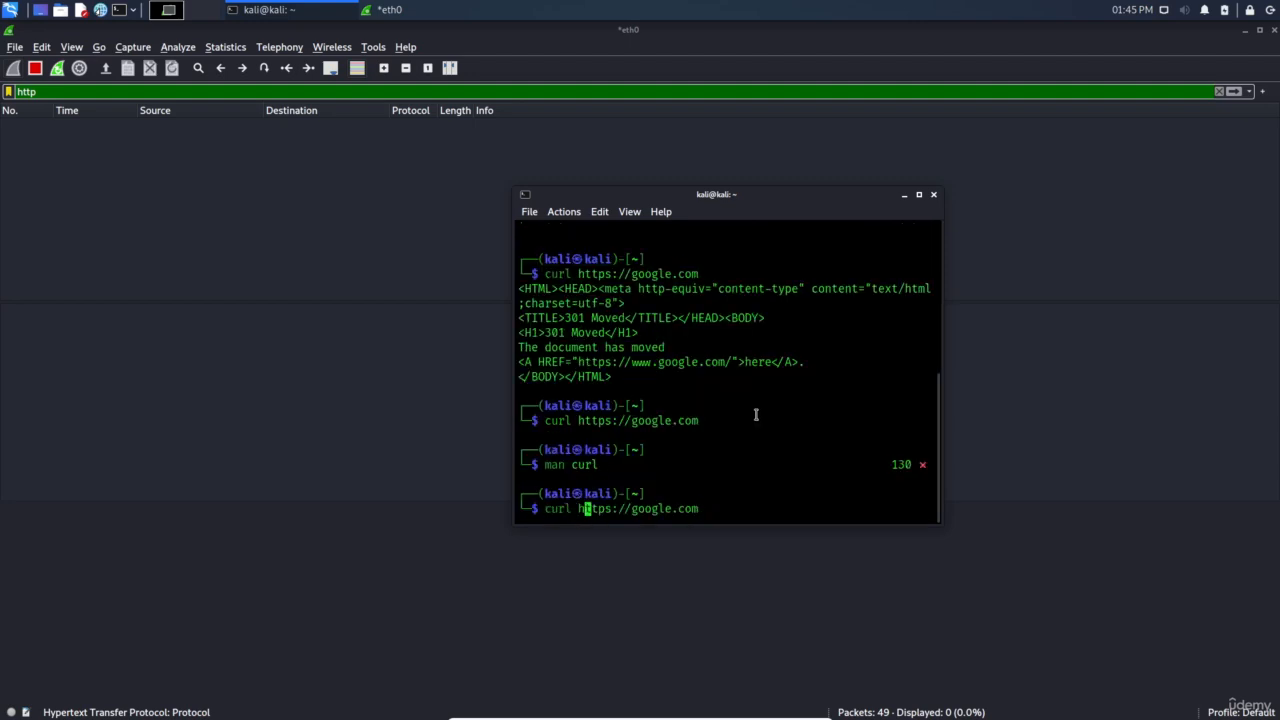
key(ctrl+Right)
key(Left)
key(Left)
key(Left)
key(BackSpace)
key(Return)
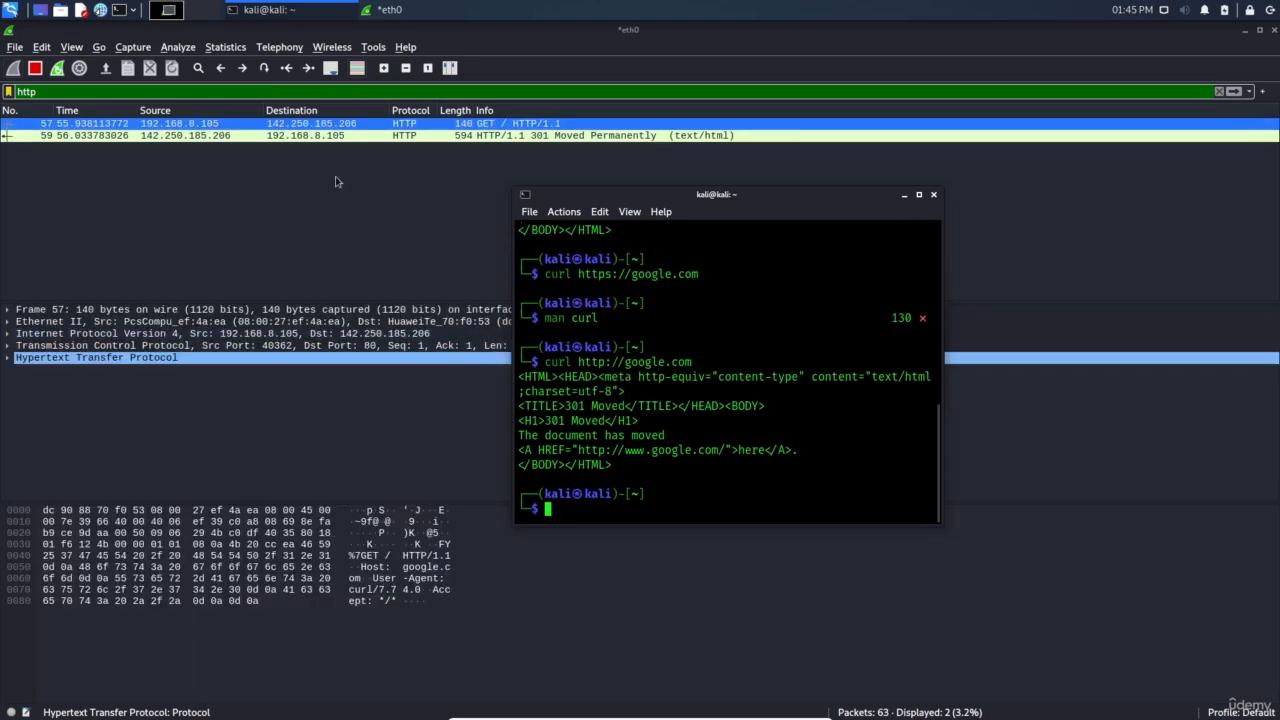
Examine the GET / HTTP/1.1 request and 301 Moved Permanently response, then select the http filter text
click(199, 124)
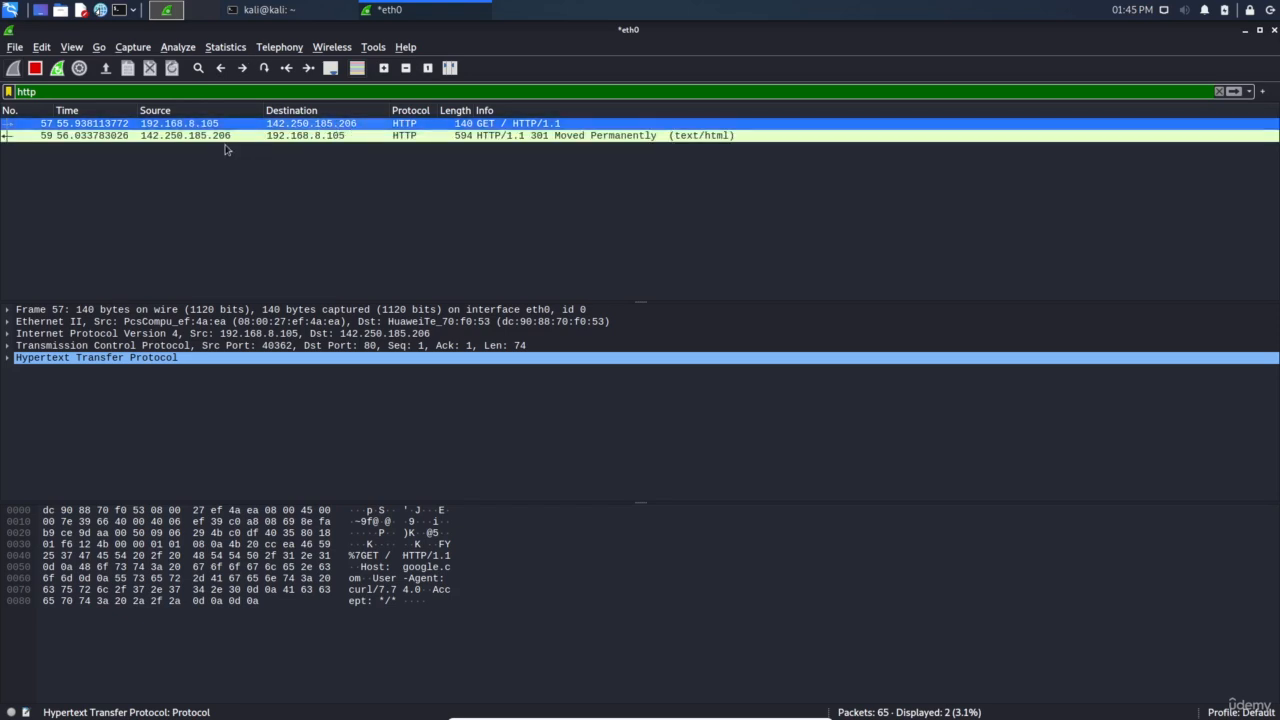
click(169, 139)
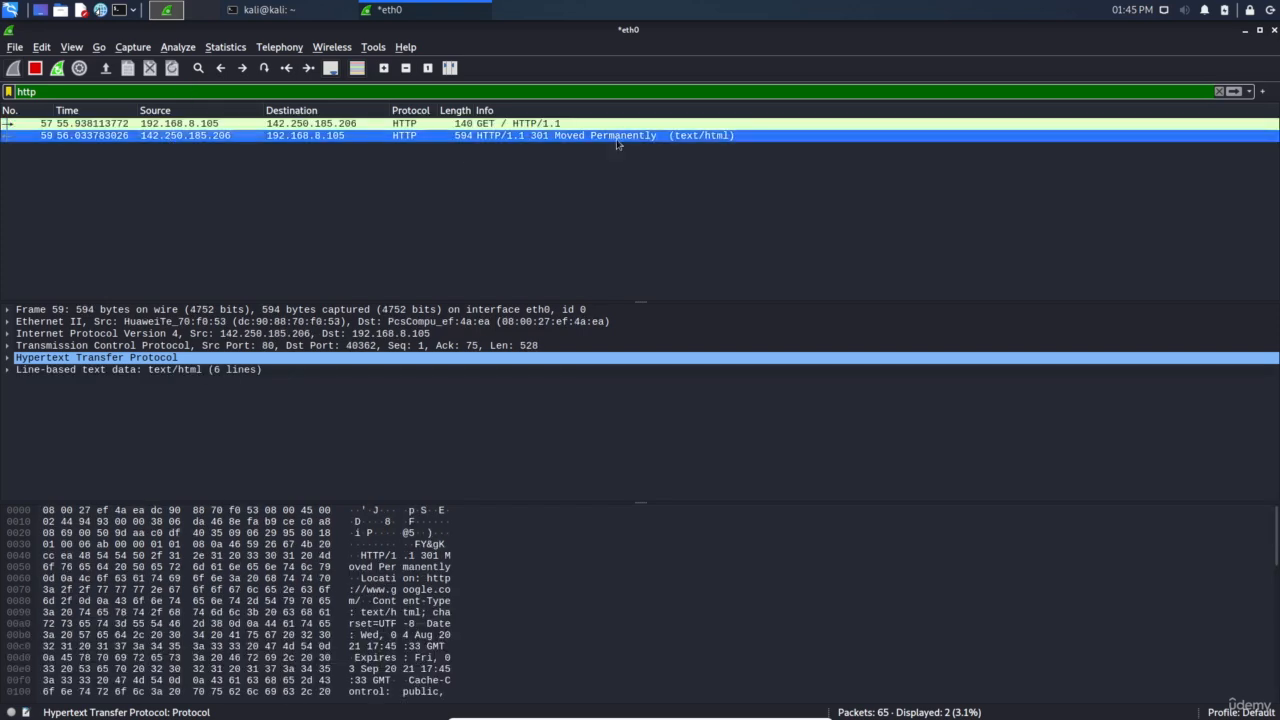
click(530, 125)
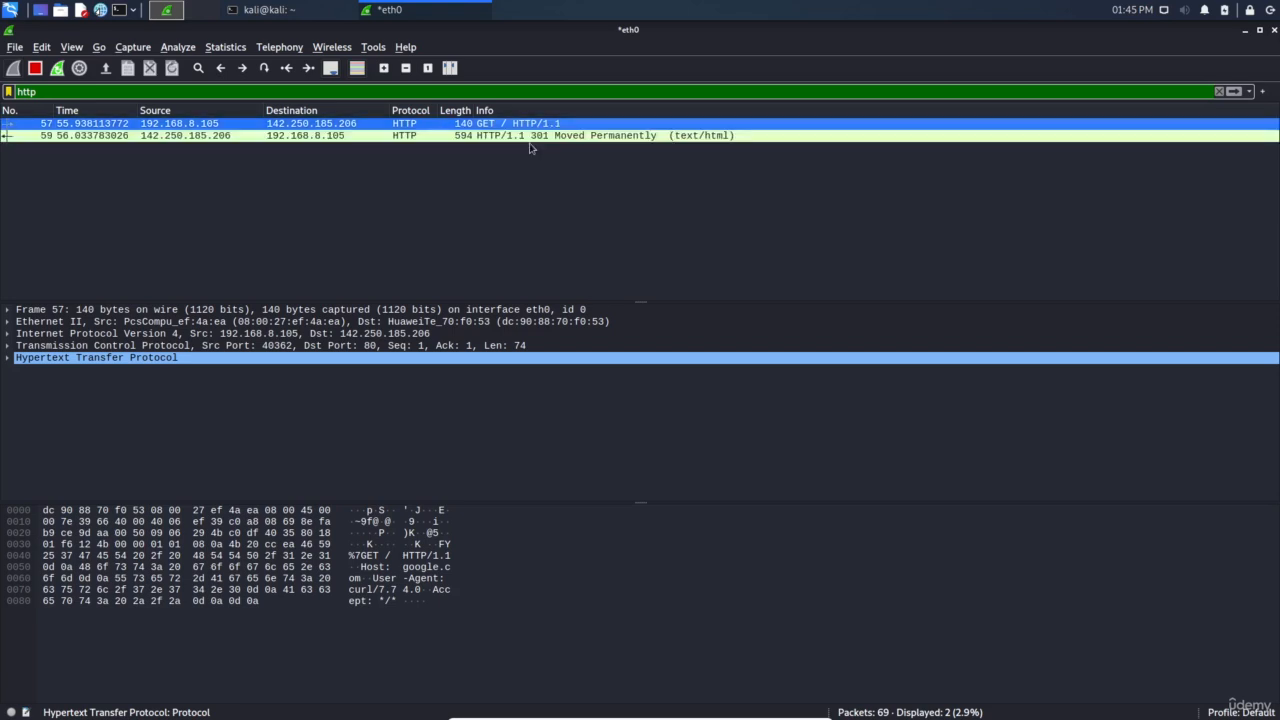
click(510, 138)
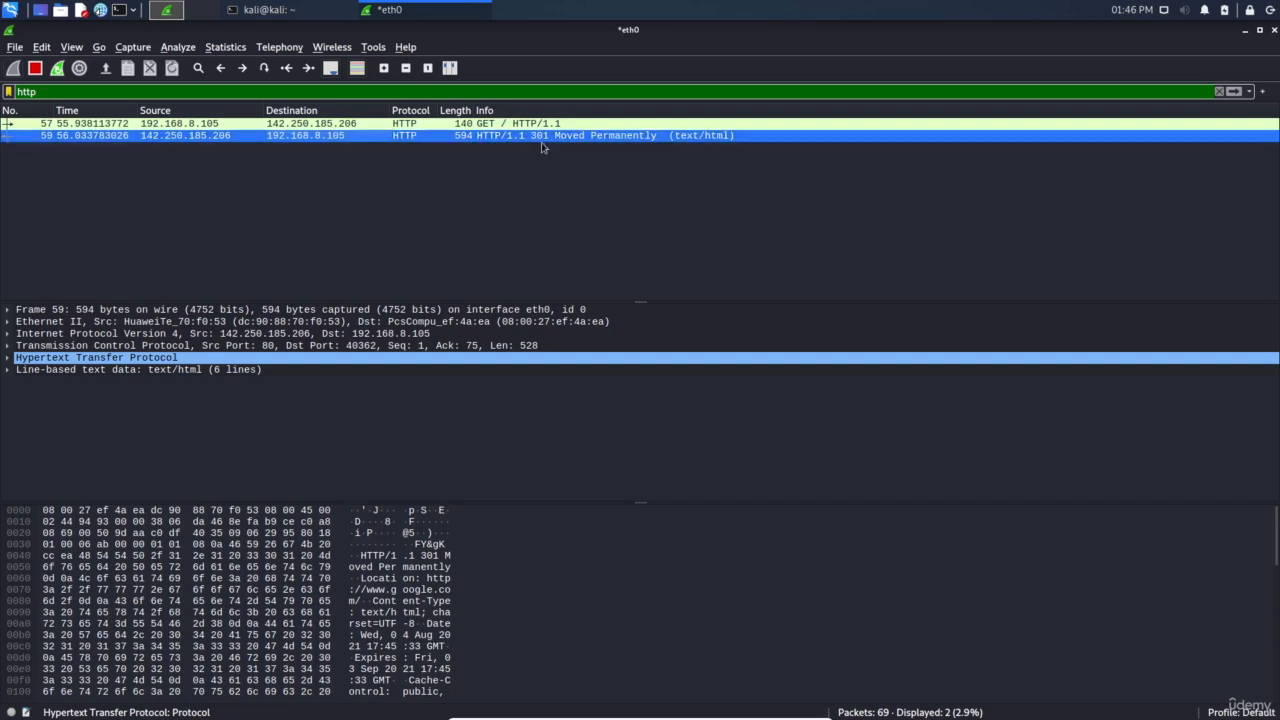
double_click(56, 91)
Filter to dns, inspect the google.com DNS packets in frames 2, 4, 51, 52, 3, then type https
text(dns)
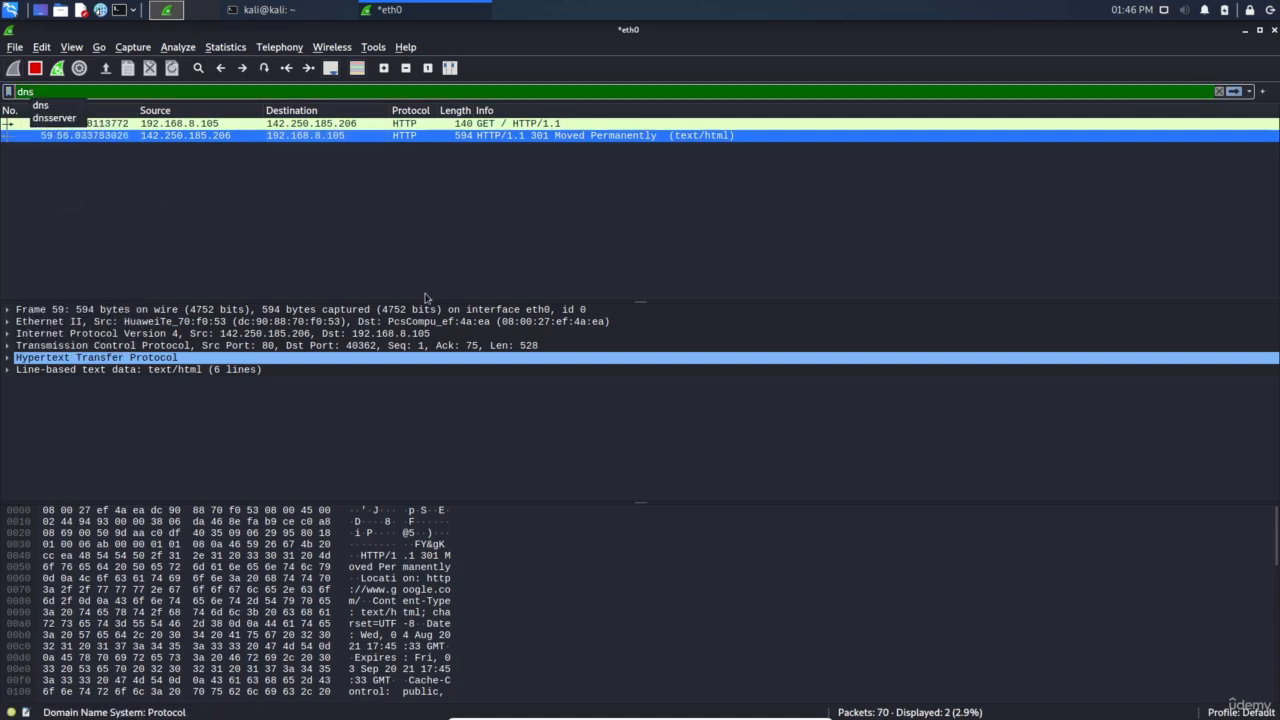
key(Return)
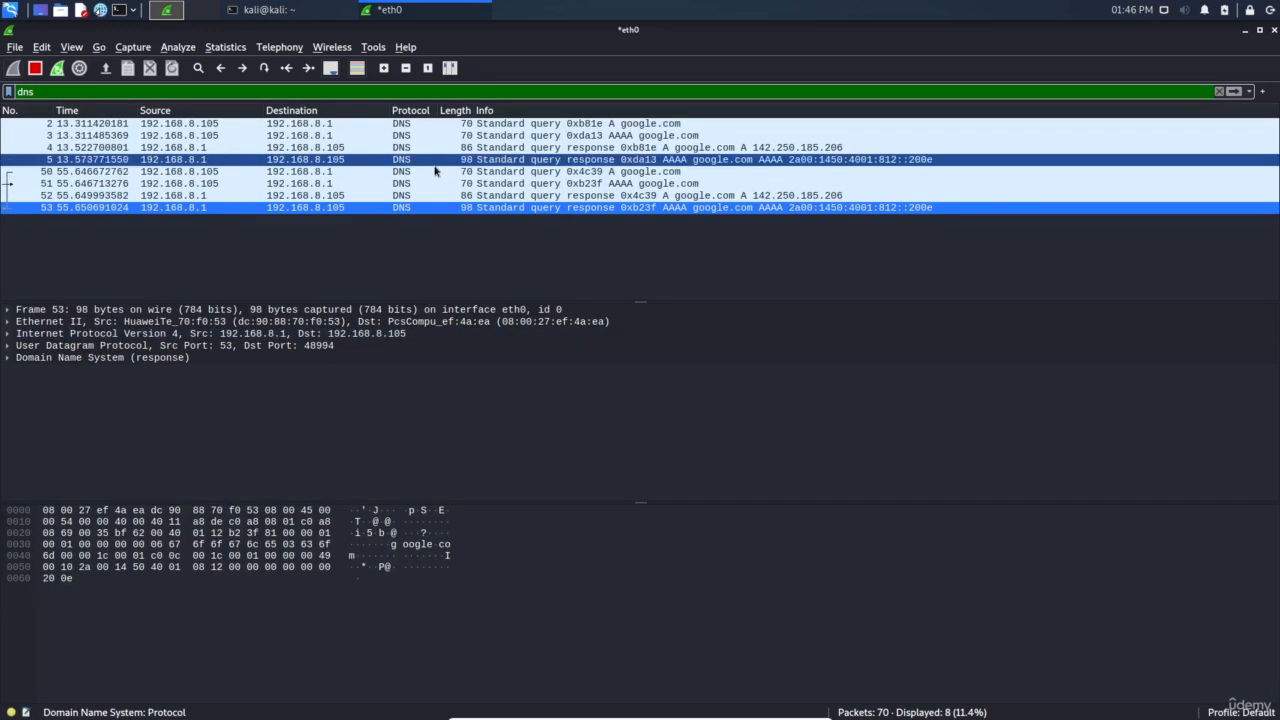
click(250, 124)
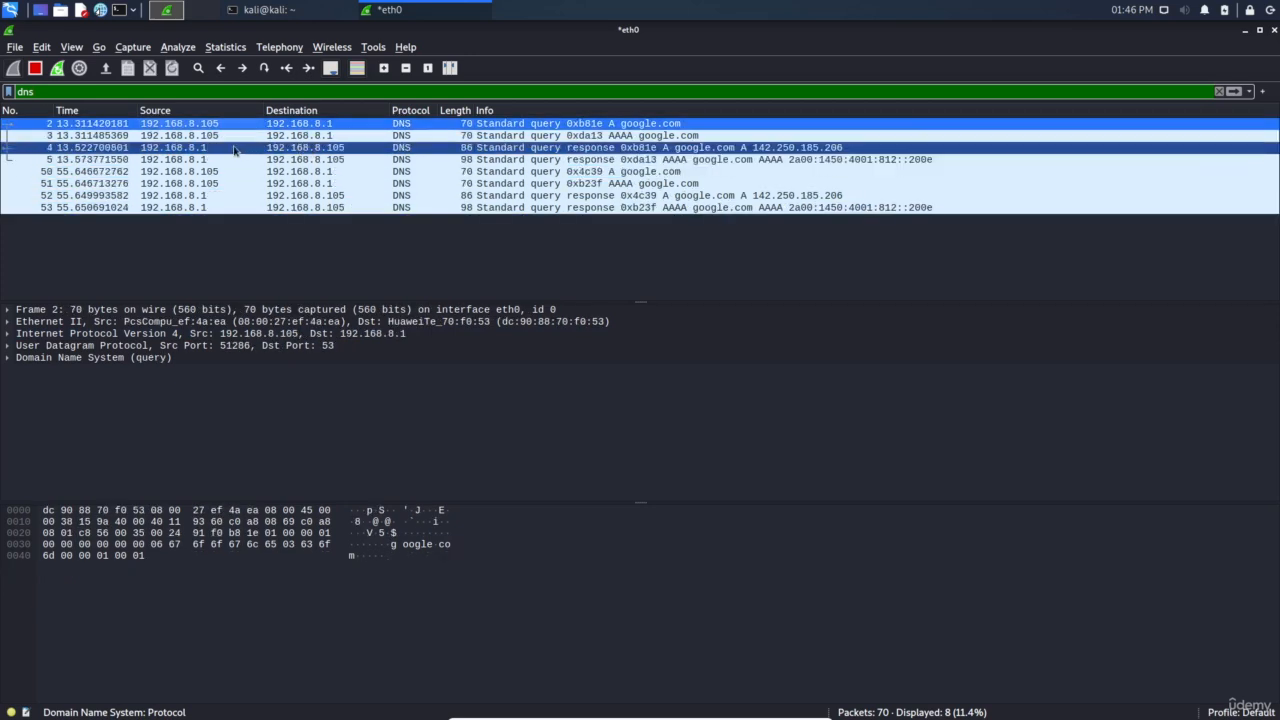
click(234, 148)
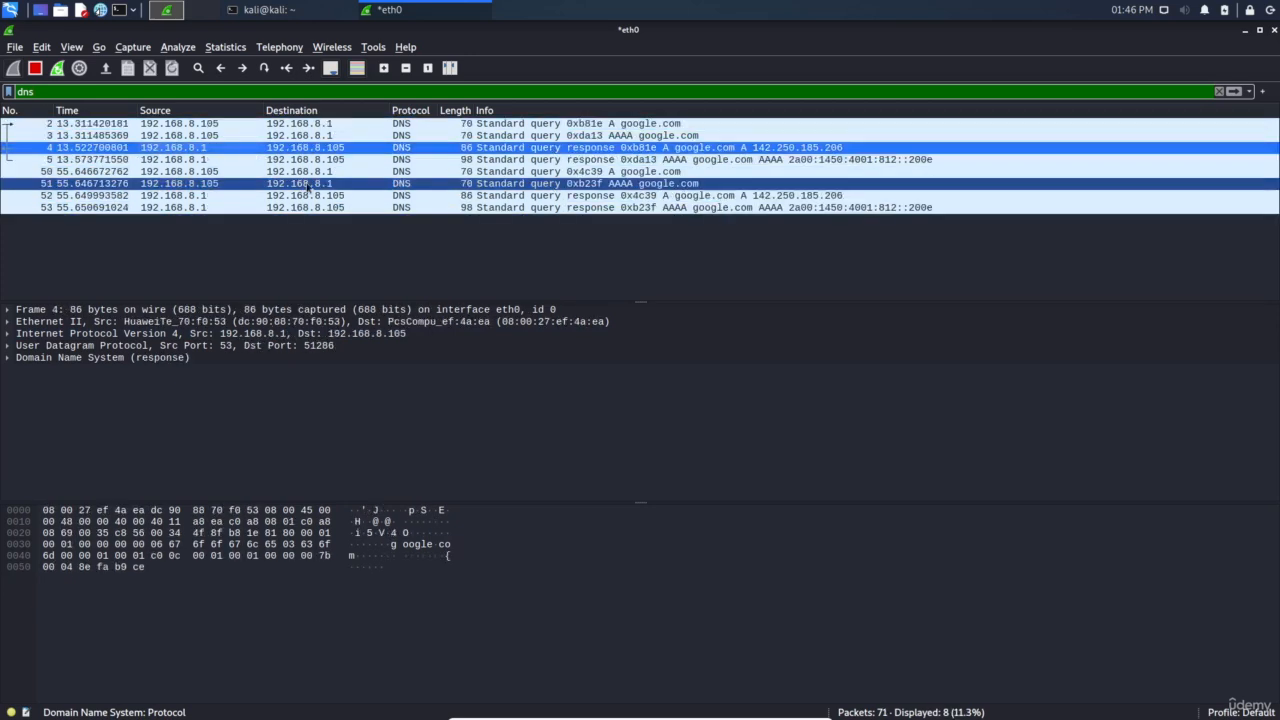
click(215, 187)
click(220, 197)
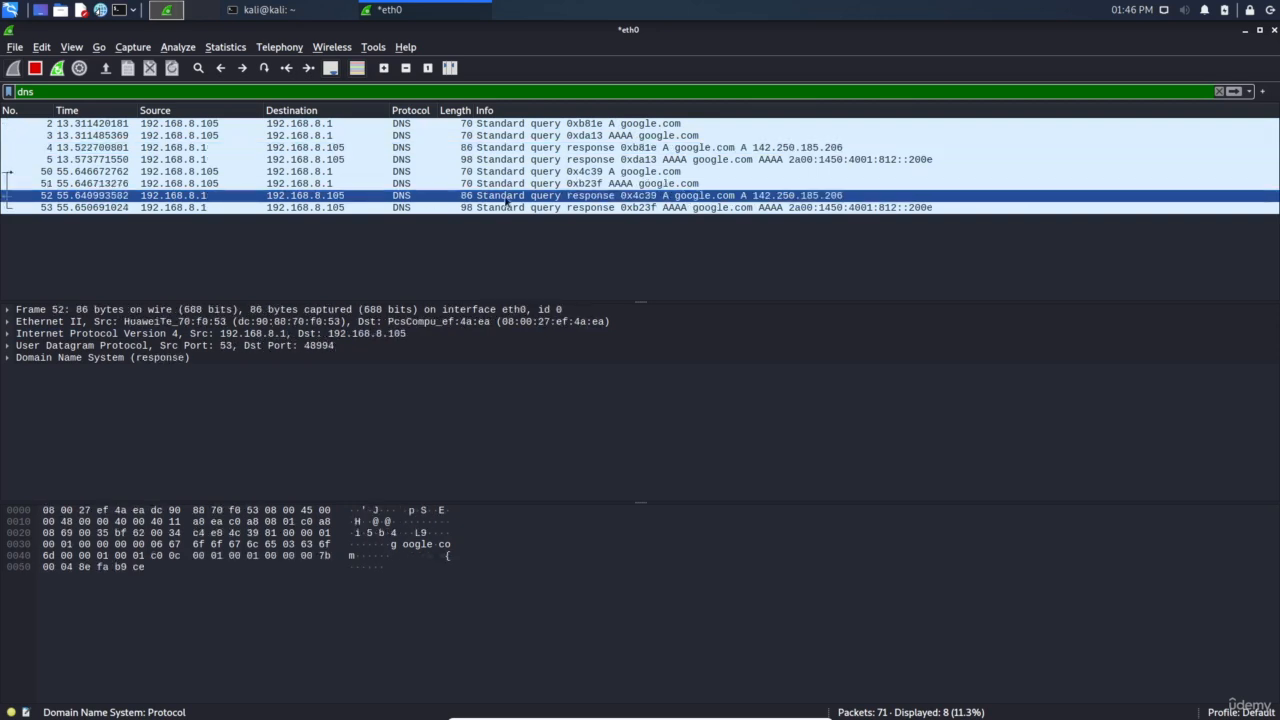
click(230, 135)
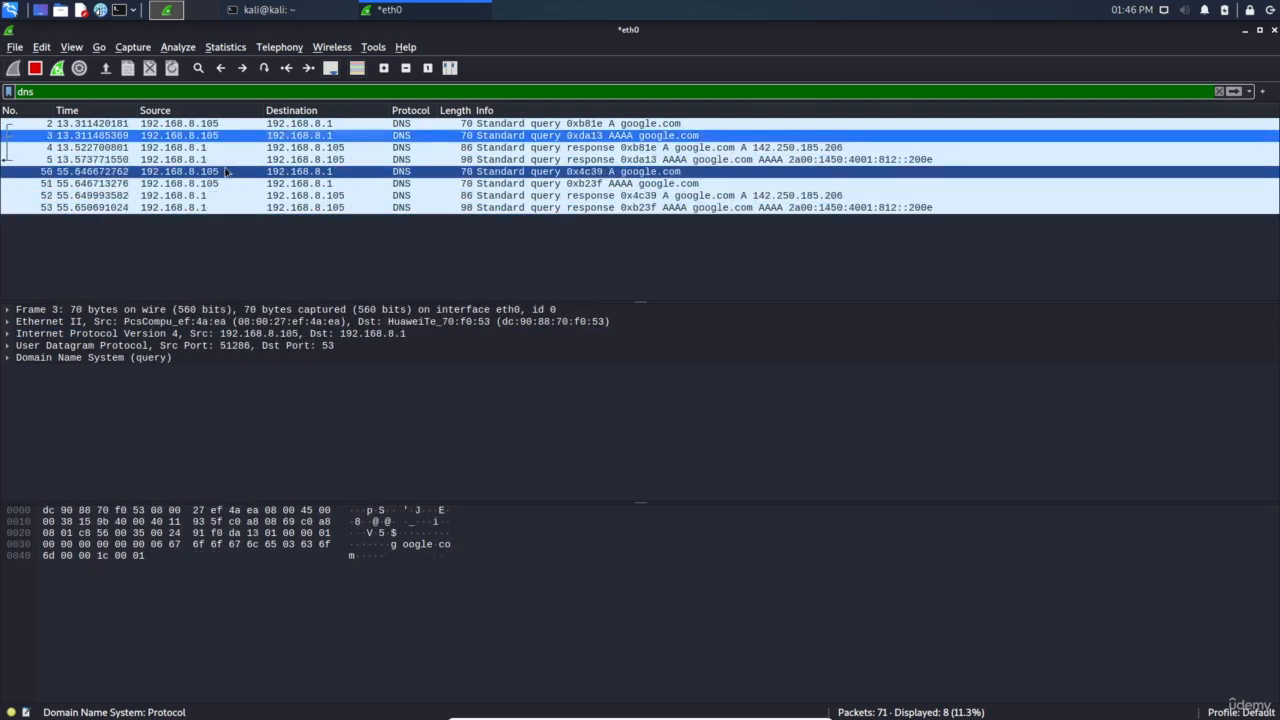
double_click(145, 94)
text(https)
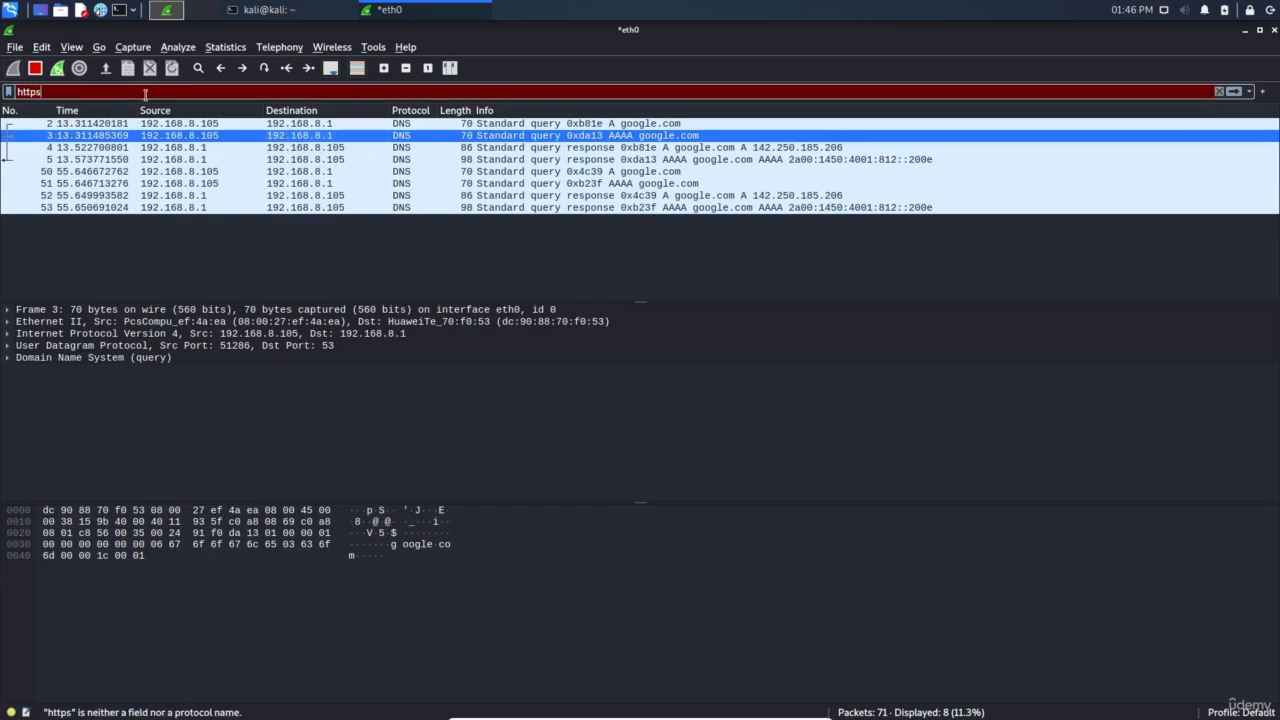
Apply the ssl filter, then change it to tls, and restart the capture without saving
key(BackSpace)
key(BackSpace)
key(BackSpace)
key(BackSpace)
key(BackSpace)
text(ssl)
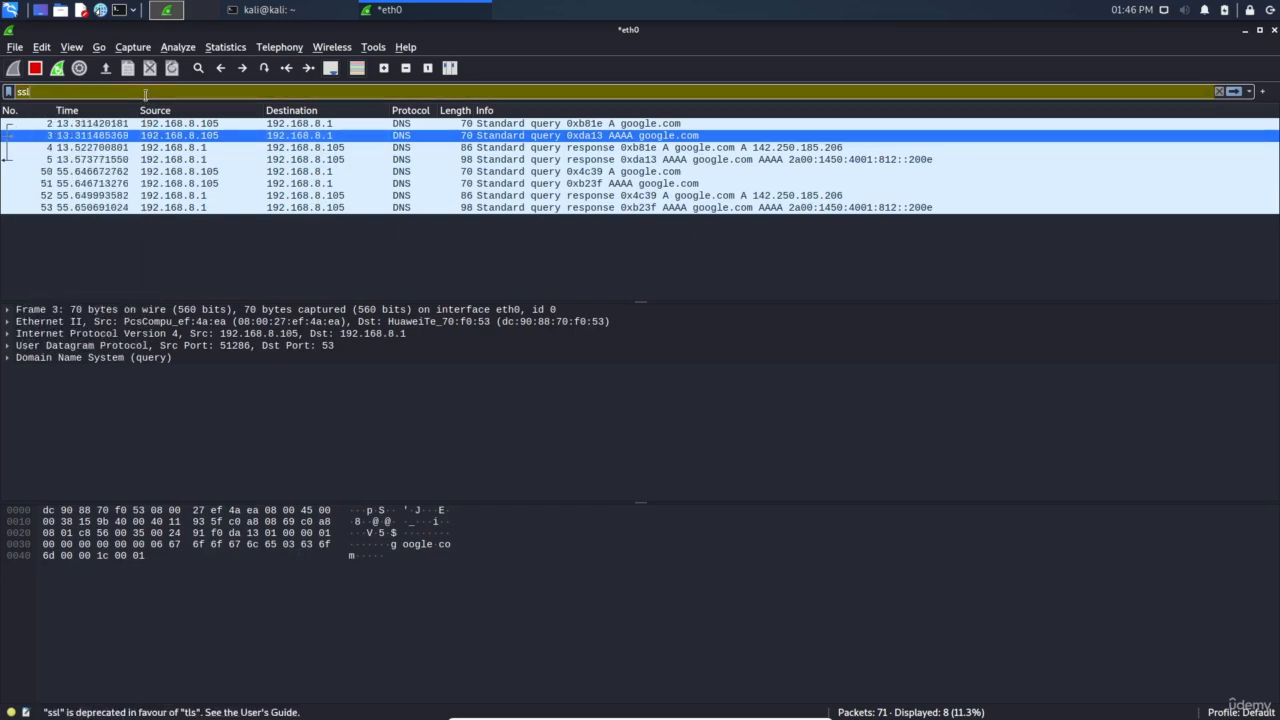
key(Return)
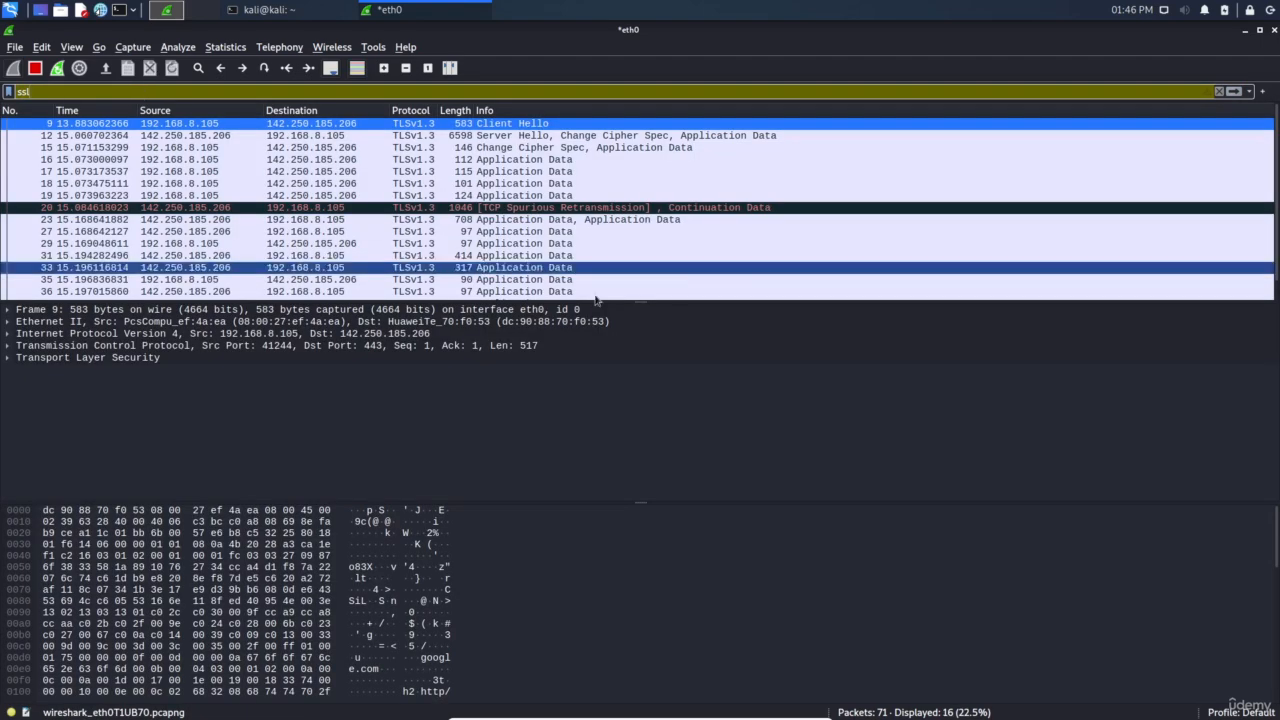
double_click(88, 90)
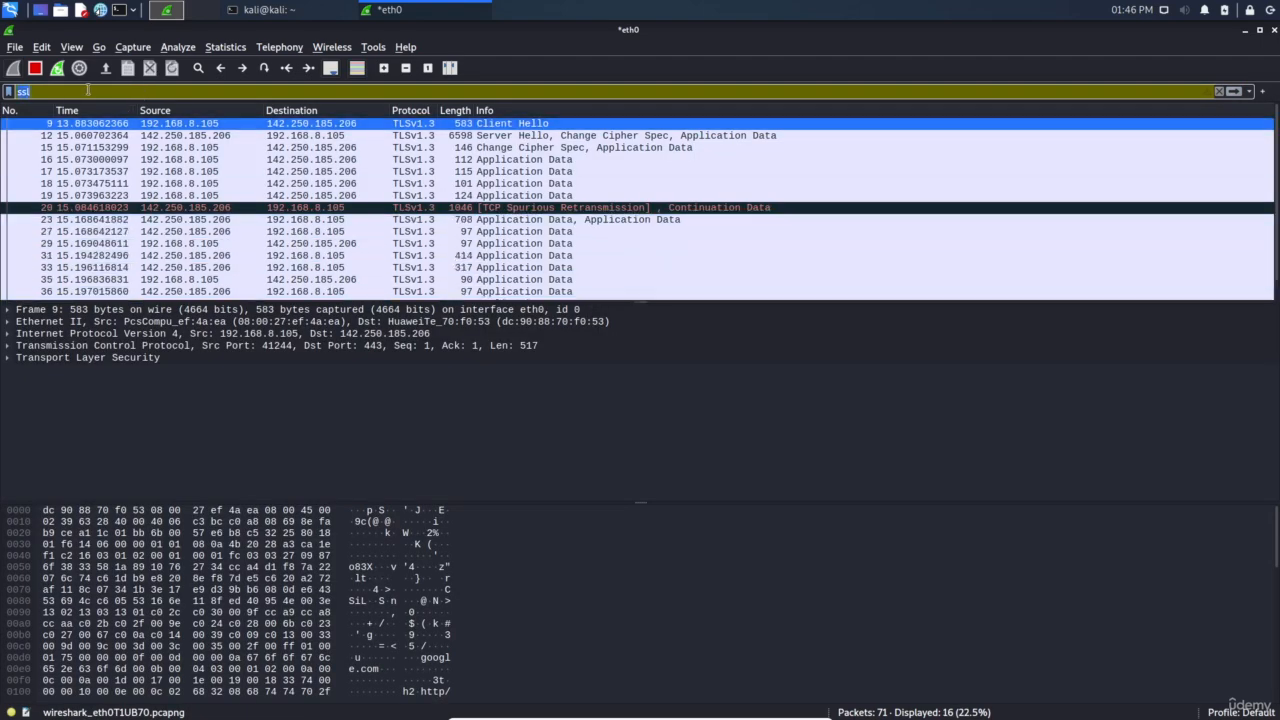
text(tls)
key(Return)
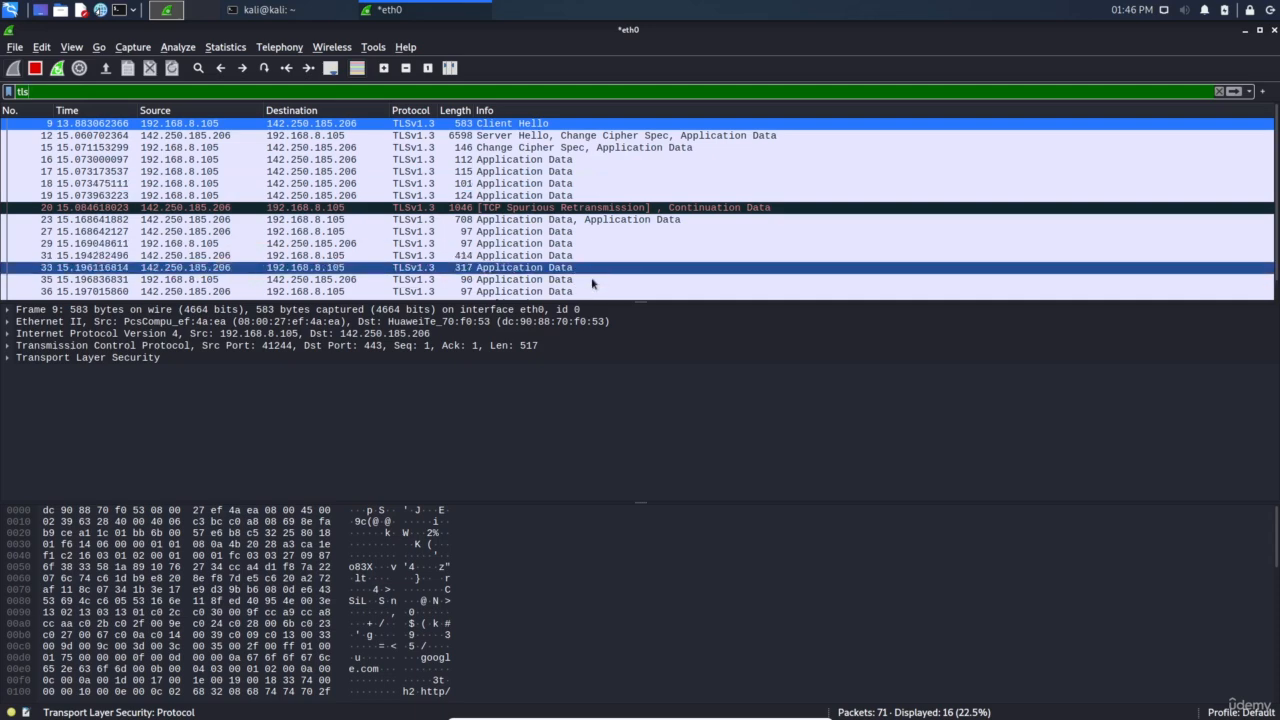
click(56, 70)
click(661, 371)
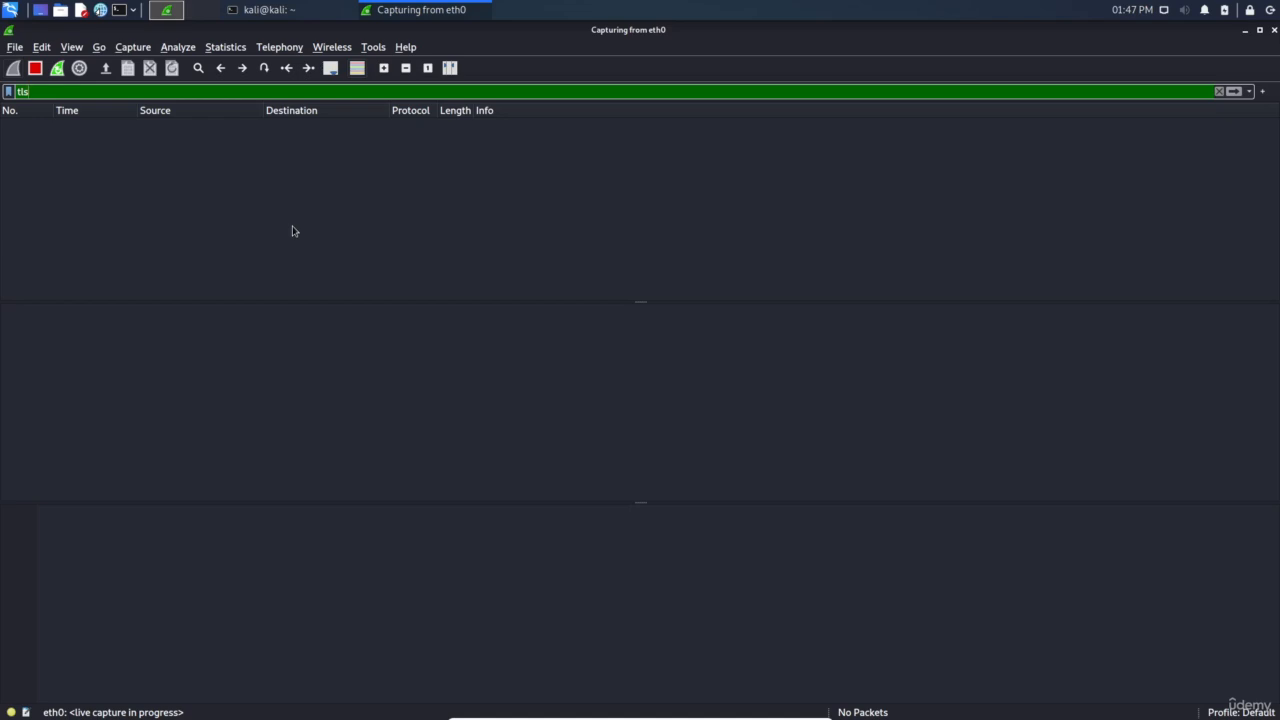
Replace the tls filter with tcp.port == 80 using the autocomplete suggestions
key(BackSpace)
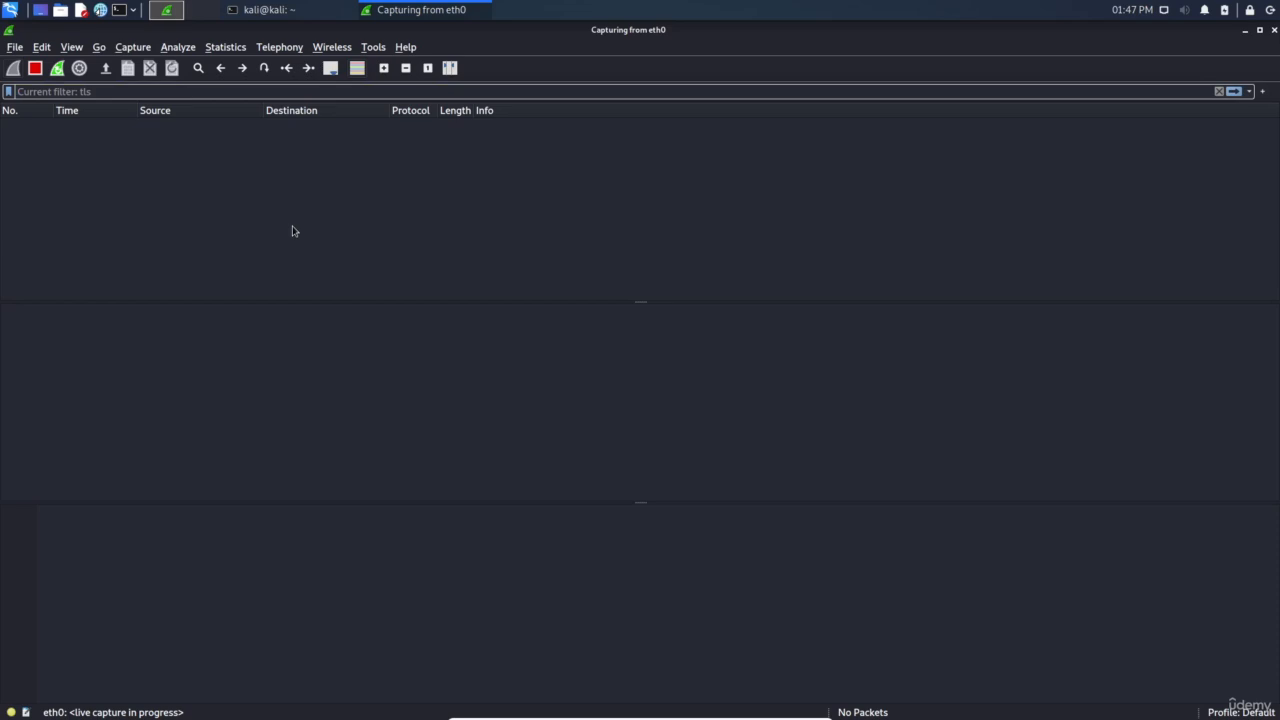
text(tcp.)
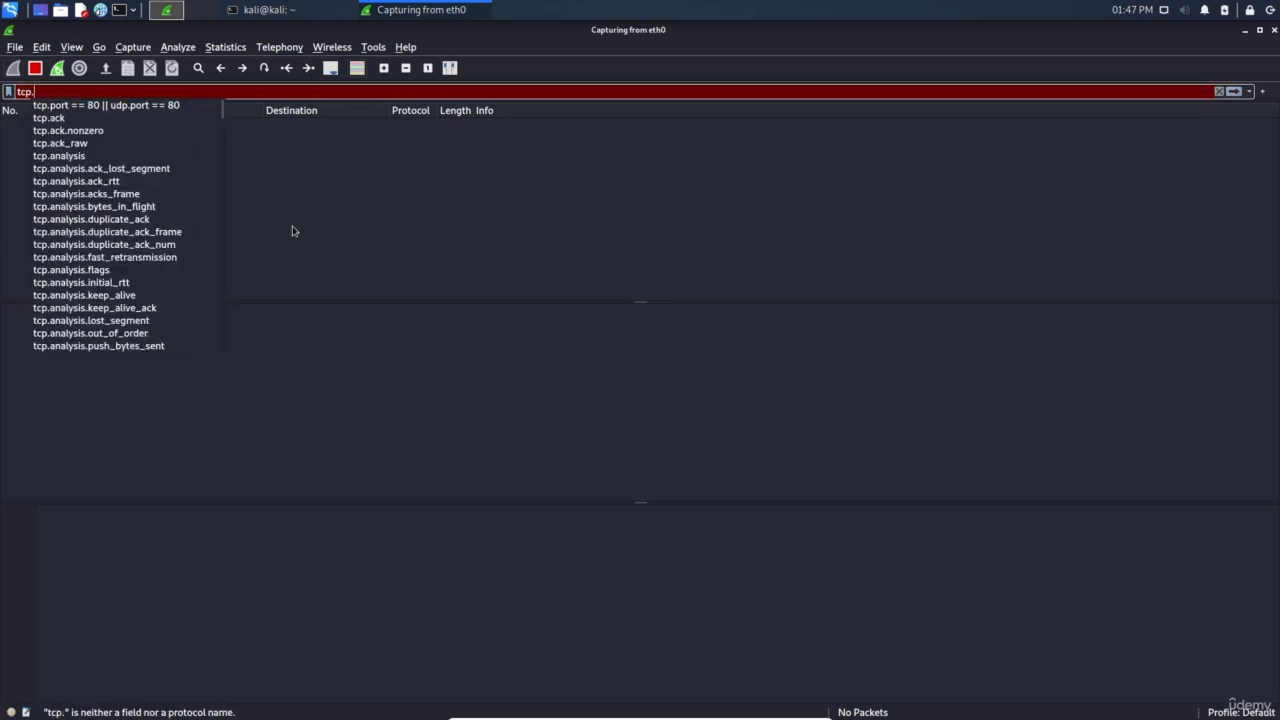
text(ort)
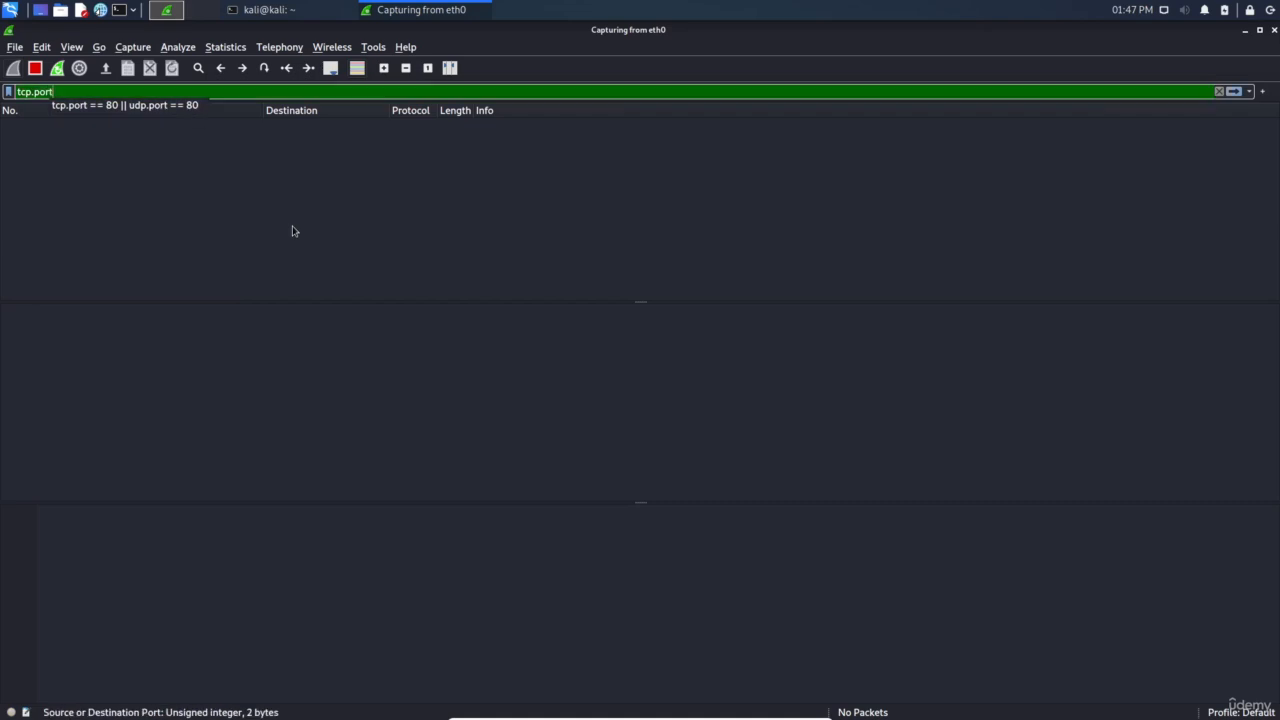
key(BackSpace)
key(BackSpace)
key(BackSpace)
key(BackSpace)
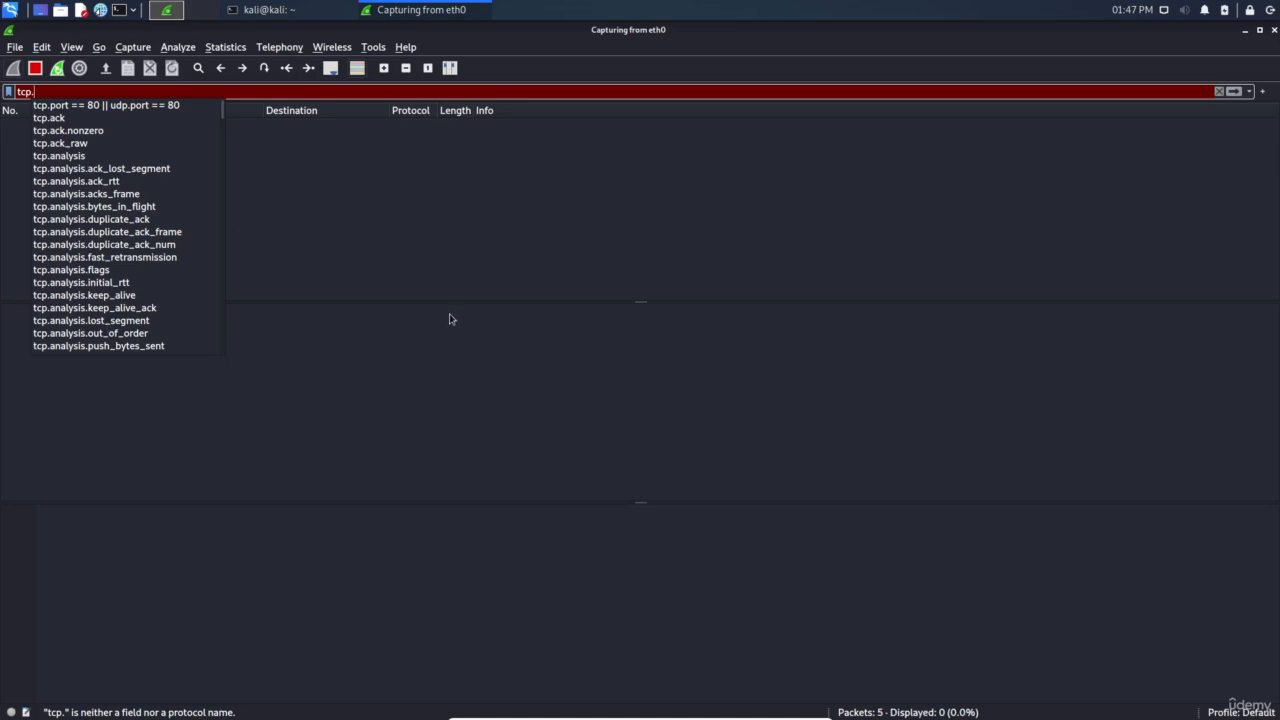
text(port =)
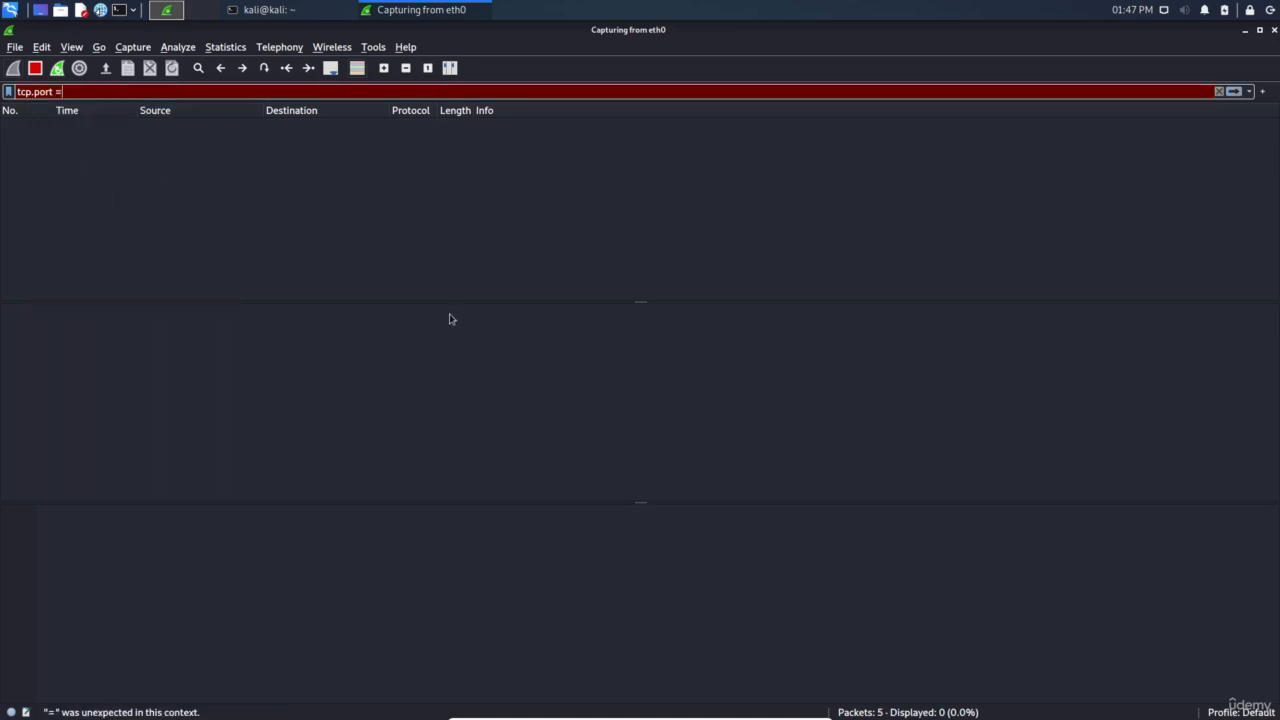
text(= 80)
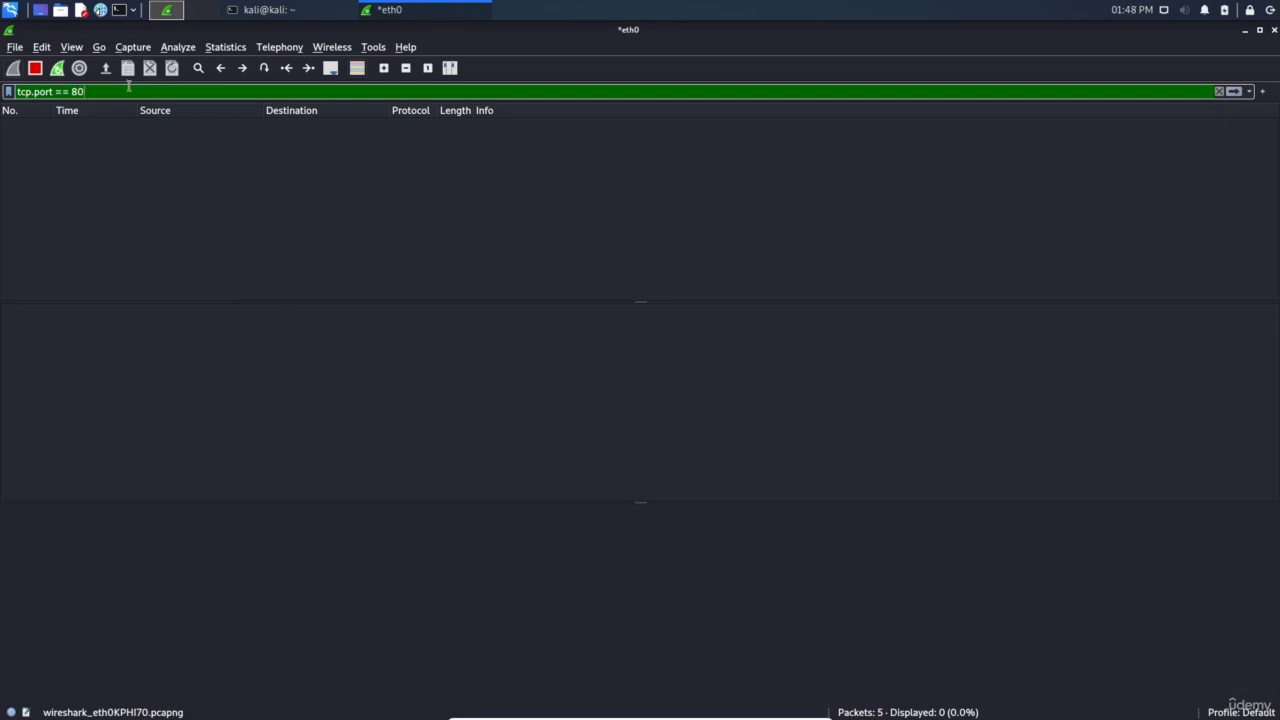
click(300, 9)
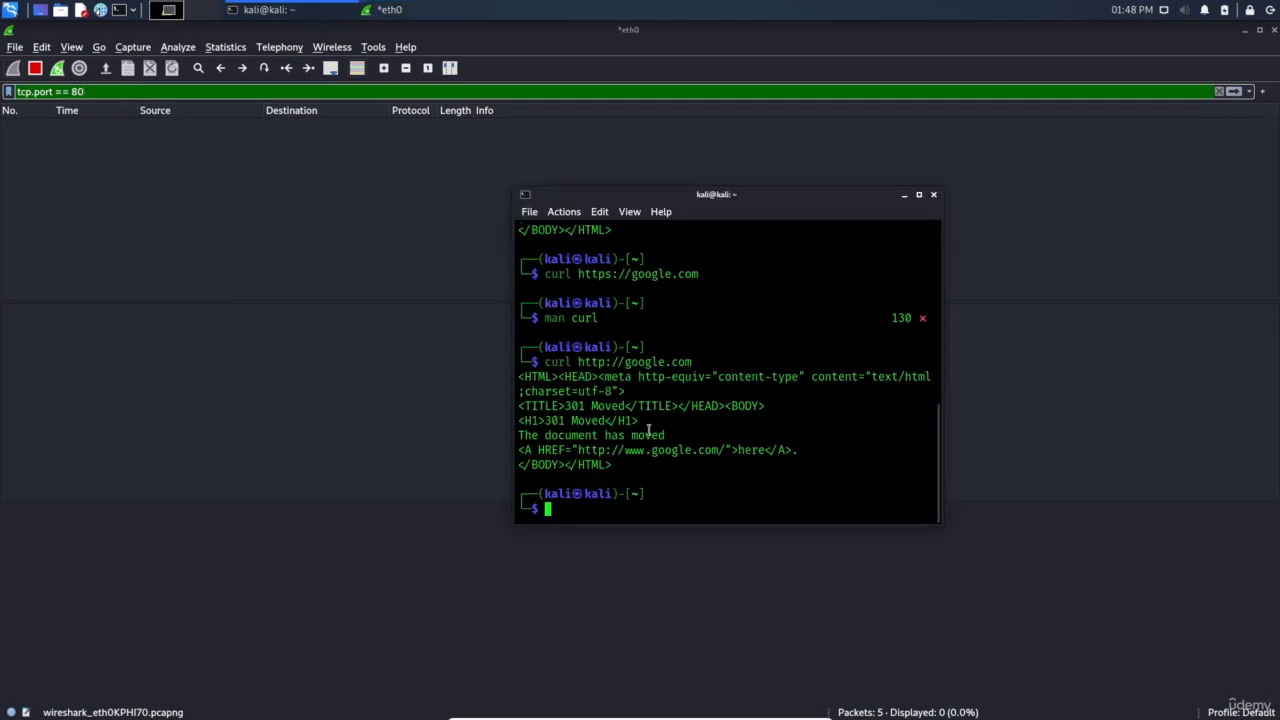
key(Up)
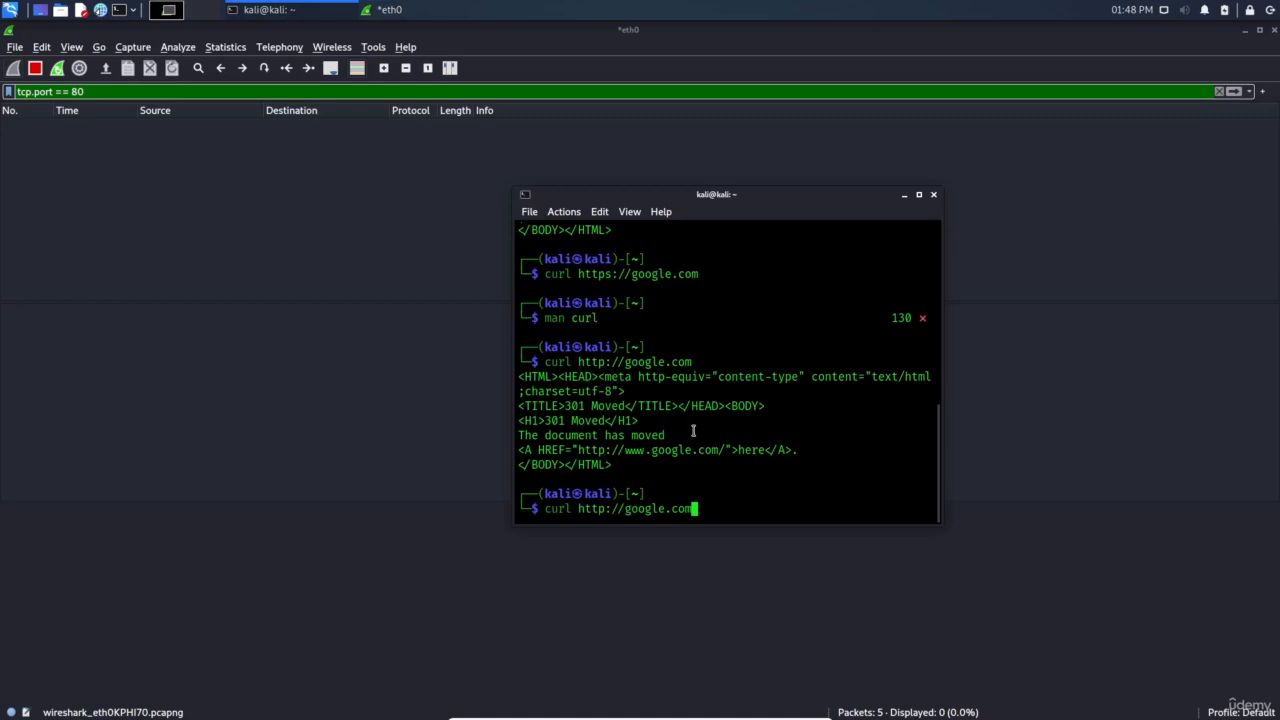
key(Return)
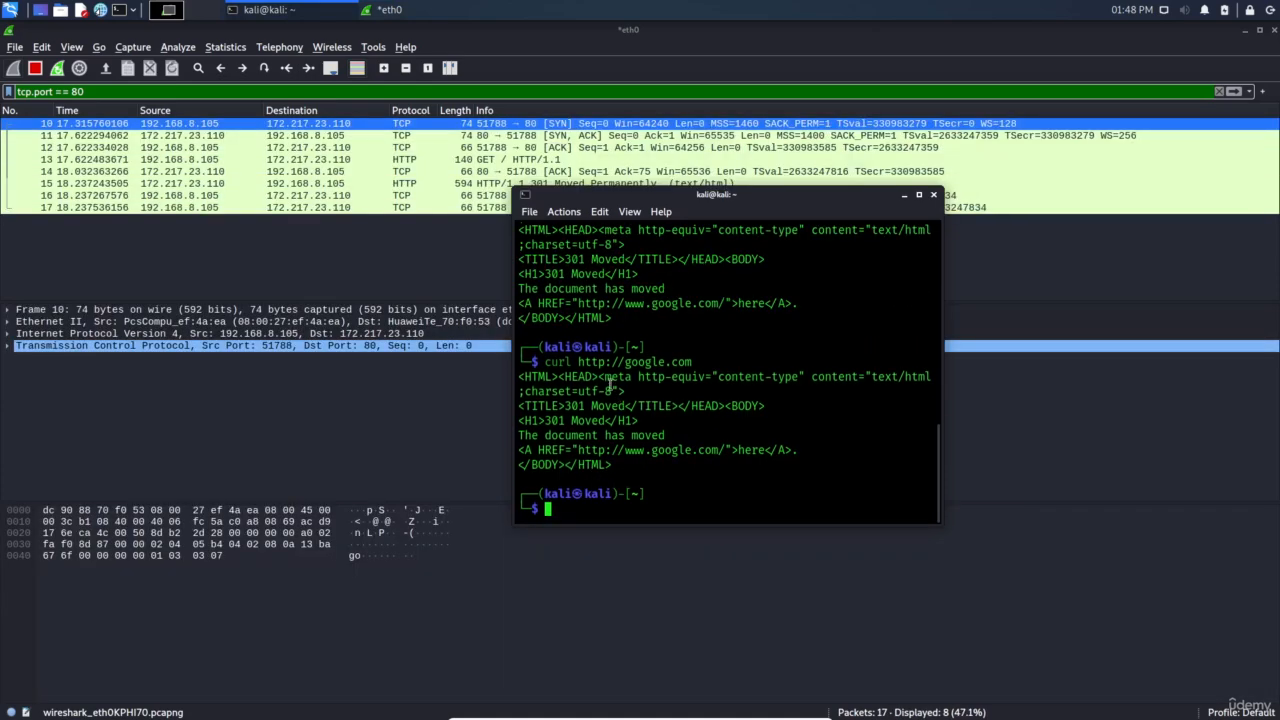
key(alt+Tab)
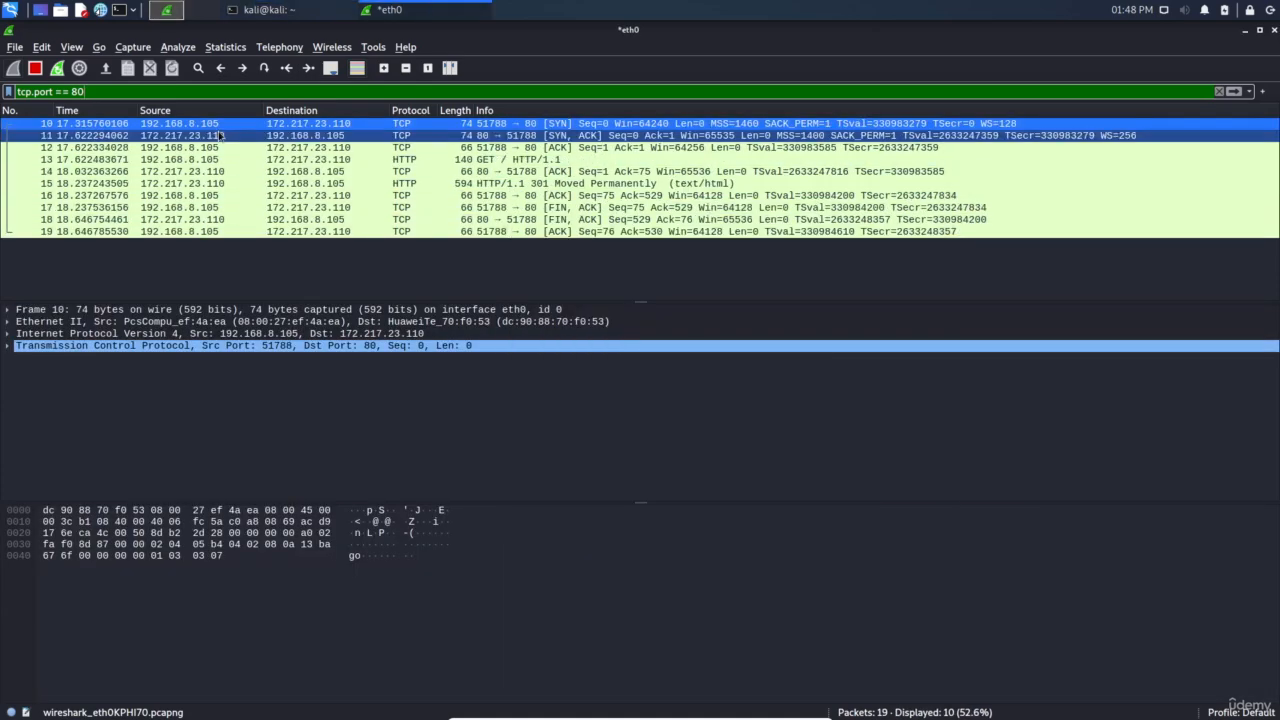
Cancel the recalled curl line and run telnet google.com 888 instead
click(283, 12)
key(Up)
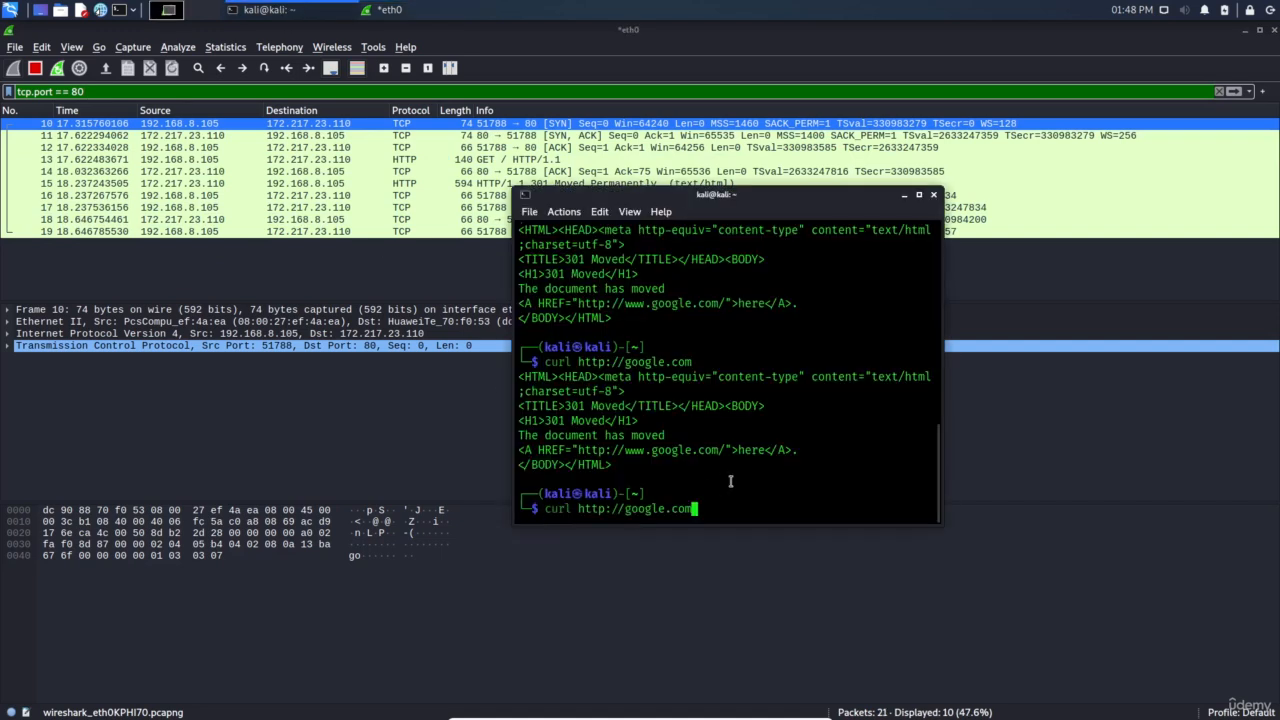
key(ctrl+Left)
key(Right)
key(ctrl+c)
text(telnet )
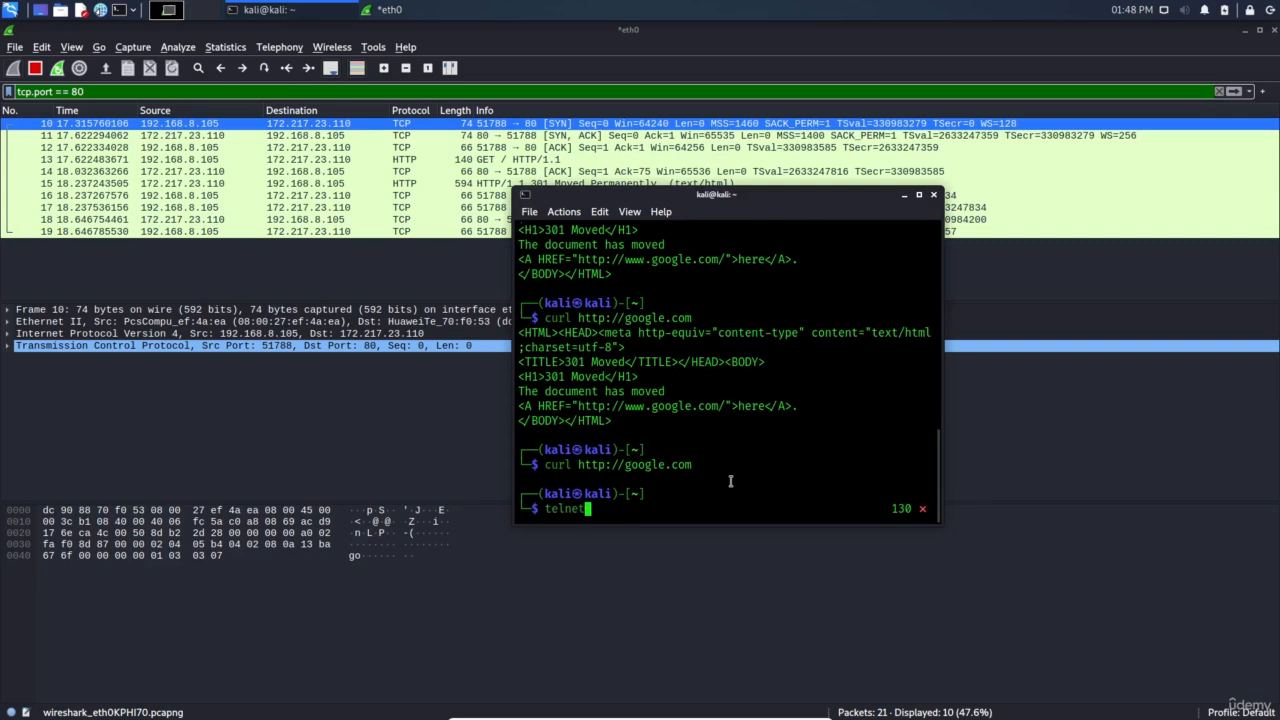
text(google.com)
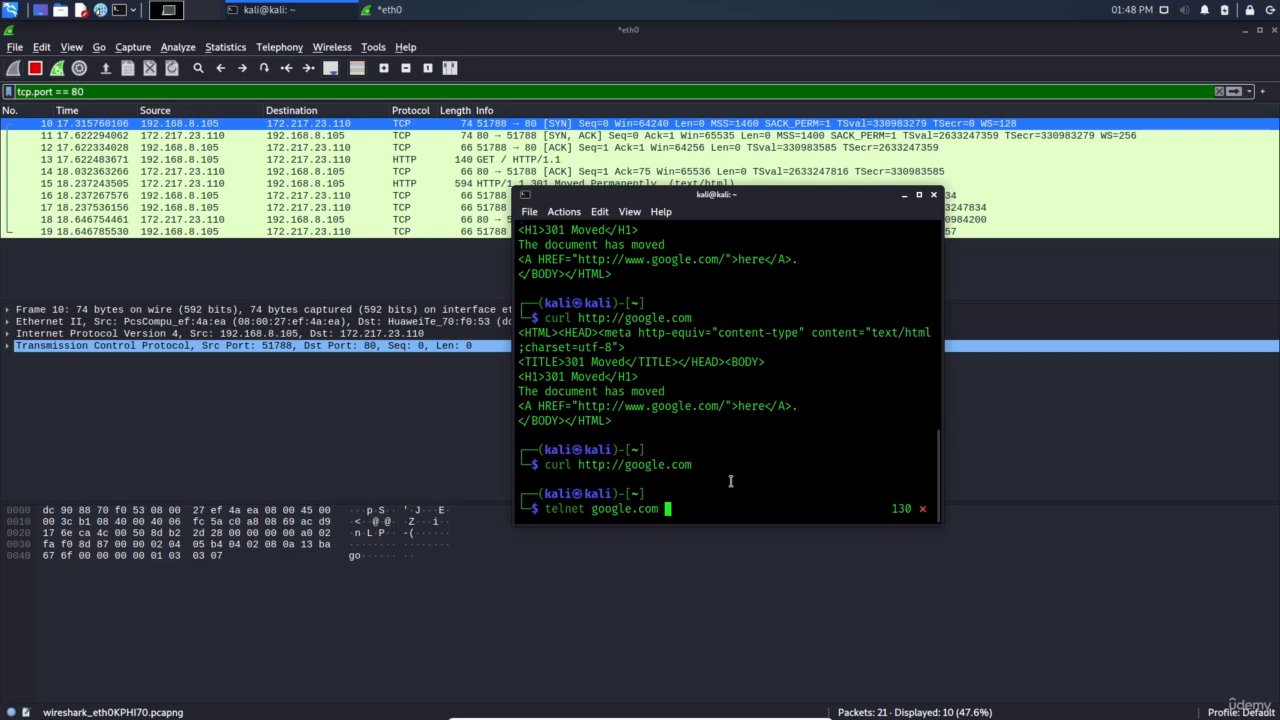
text( 888)
key(Return)
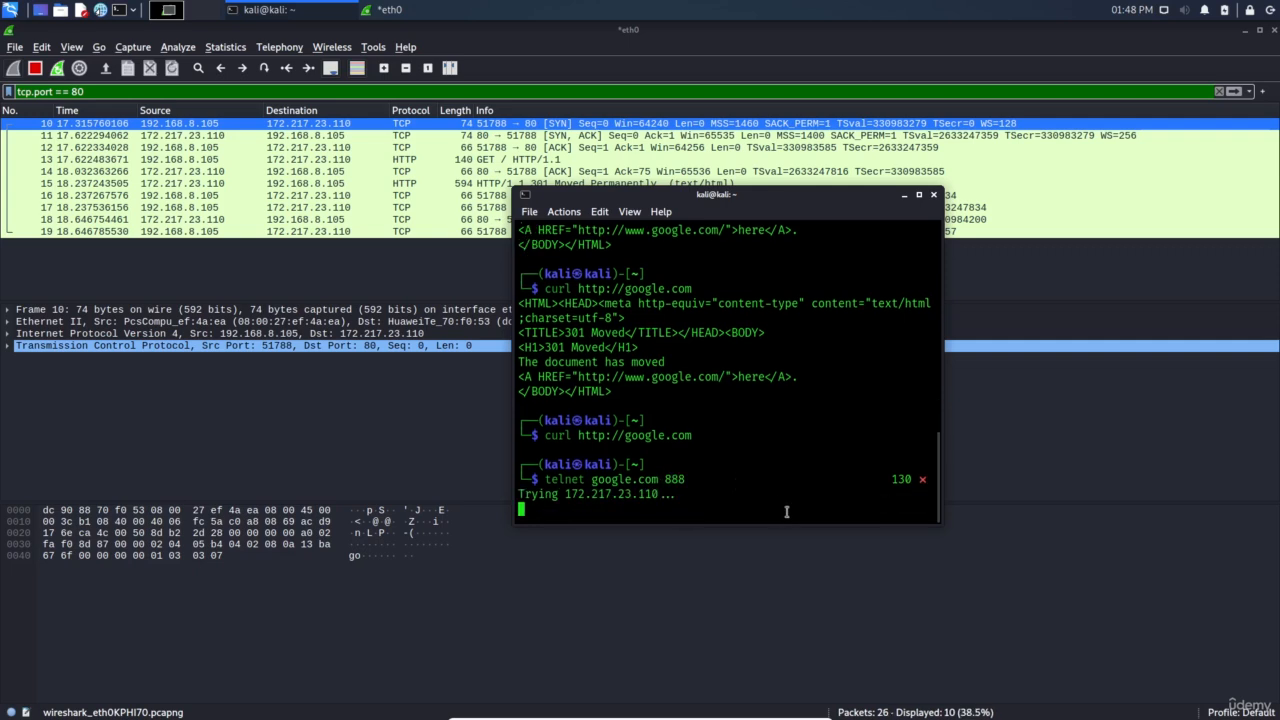
Change the Wireshark filter to tcp.port == 888, restart the capture, and stop the telnet
click(116, 93)
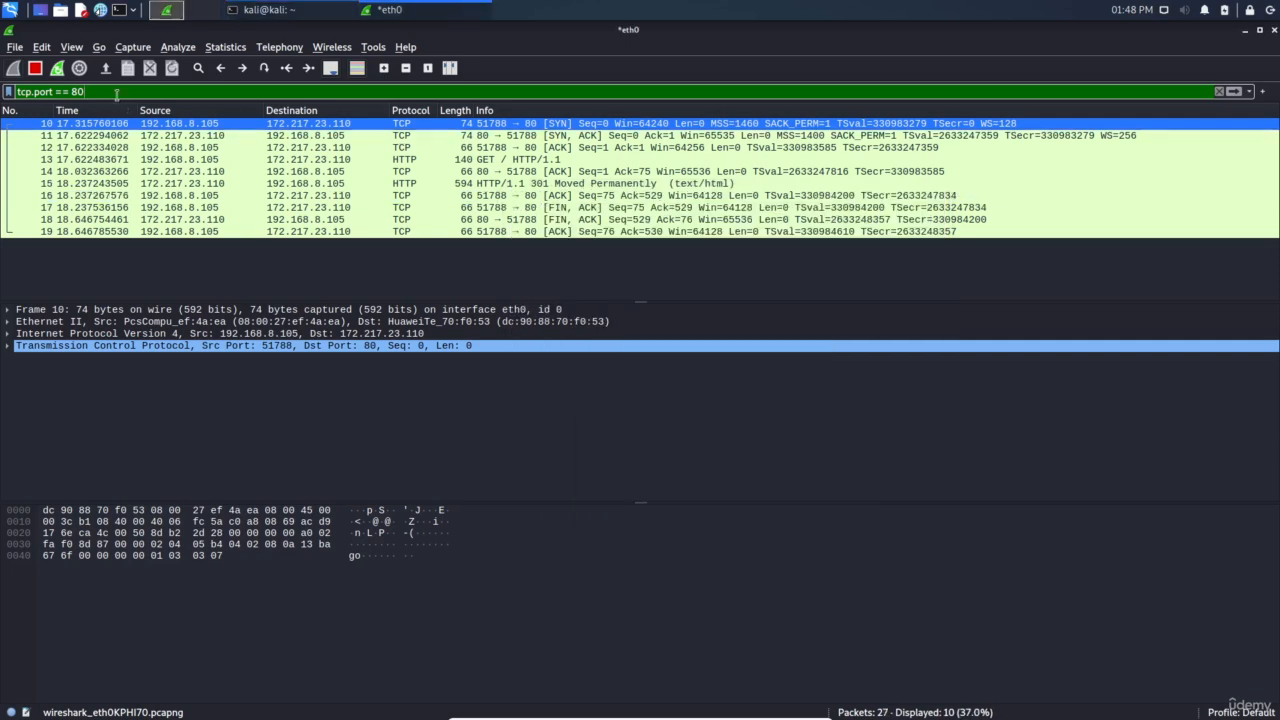
key(BackSpace)
text(88)
key(Return)
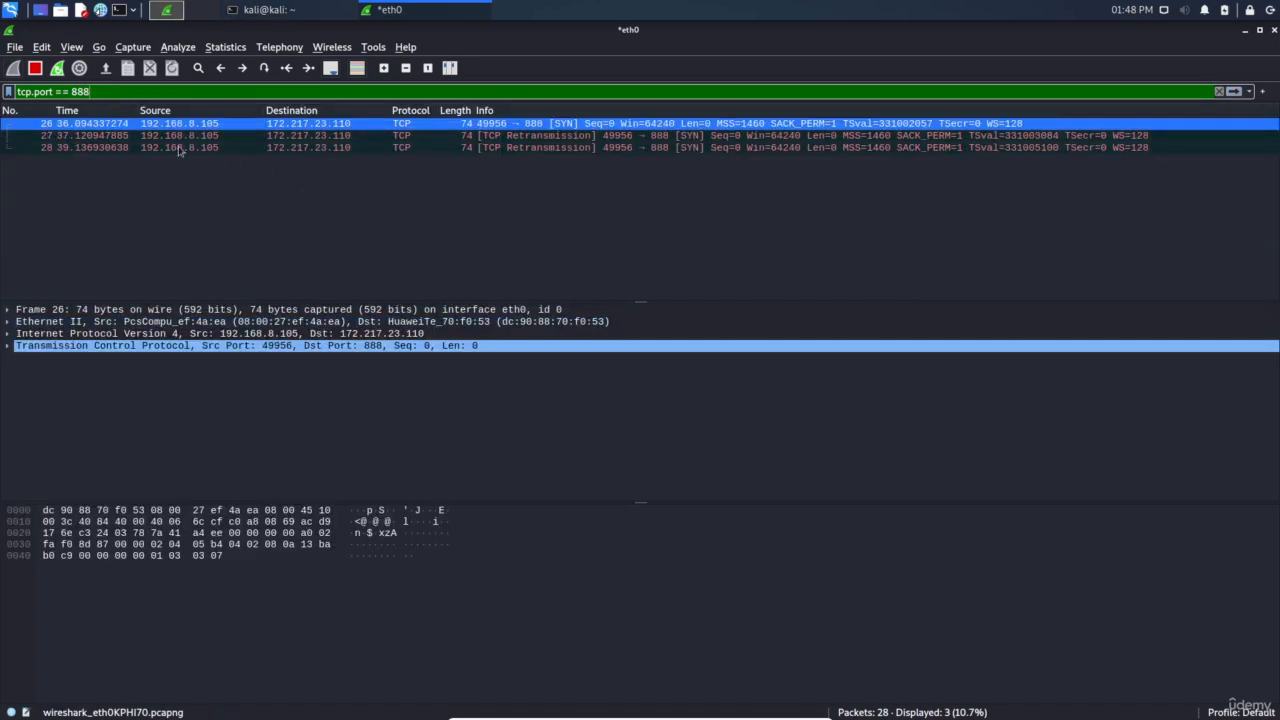
click(57, 68)
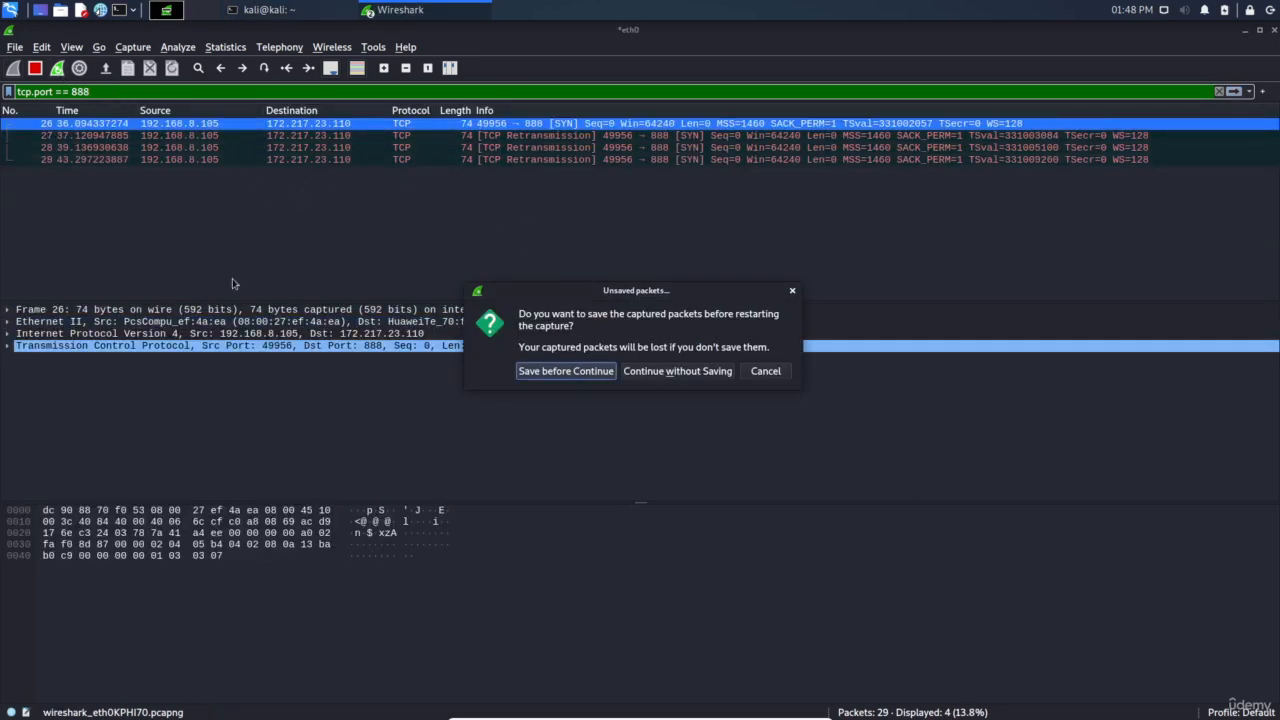
click(240, 6)
key(ctrl+c)
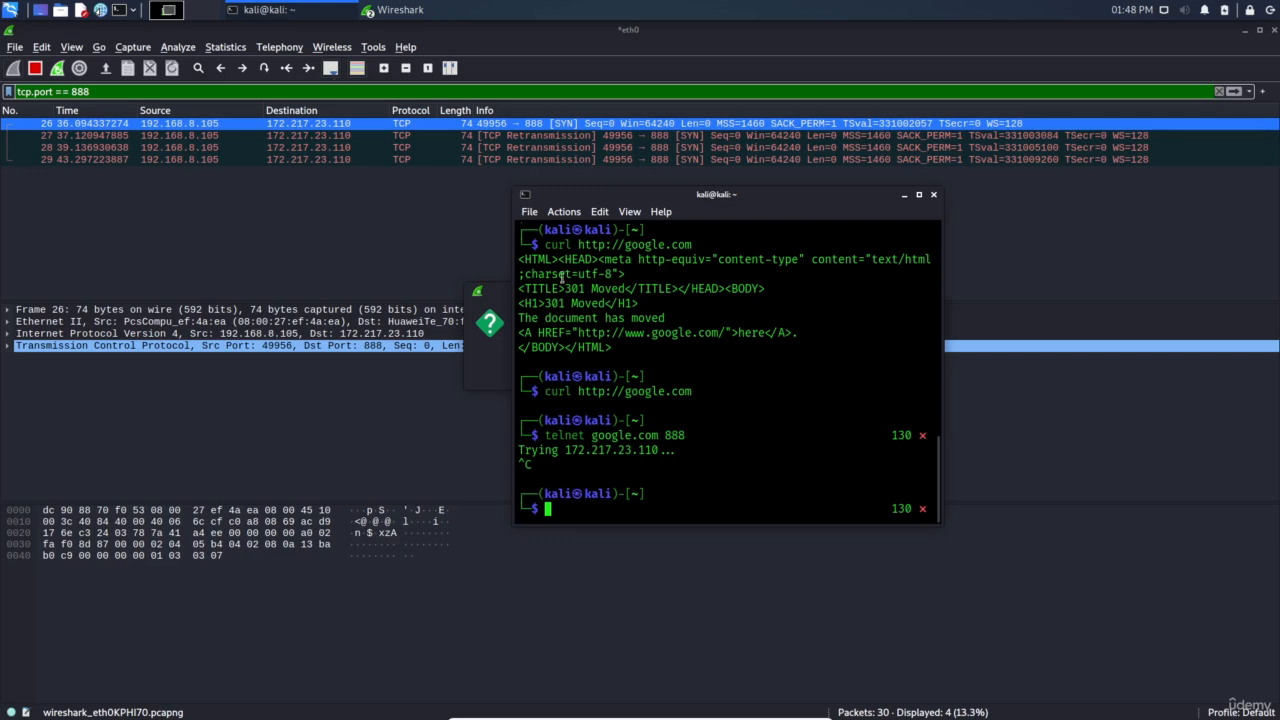
Restart the capture without saving and reapply the tcp.port == 888 filter
click(63, 83)
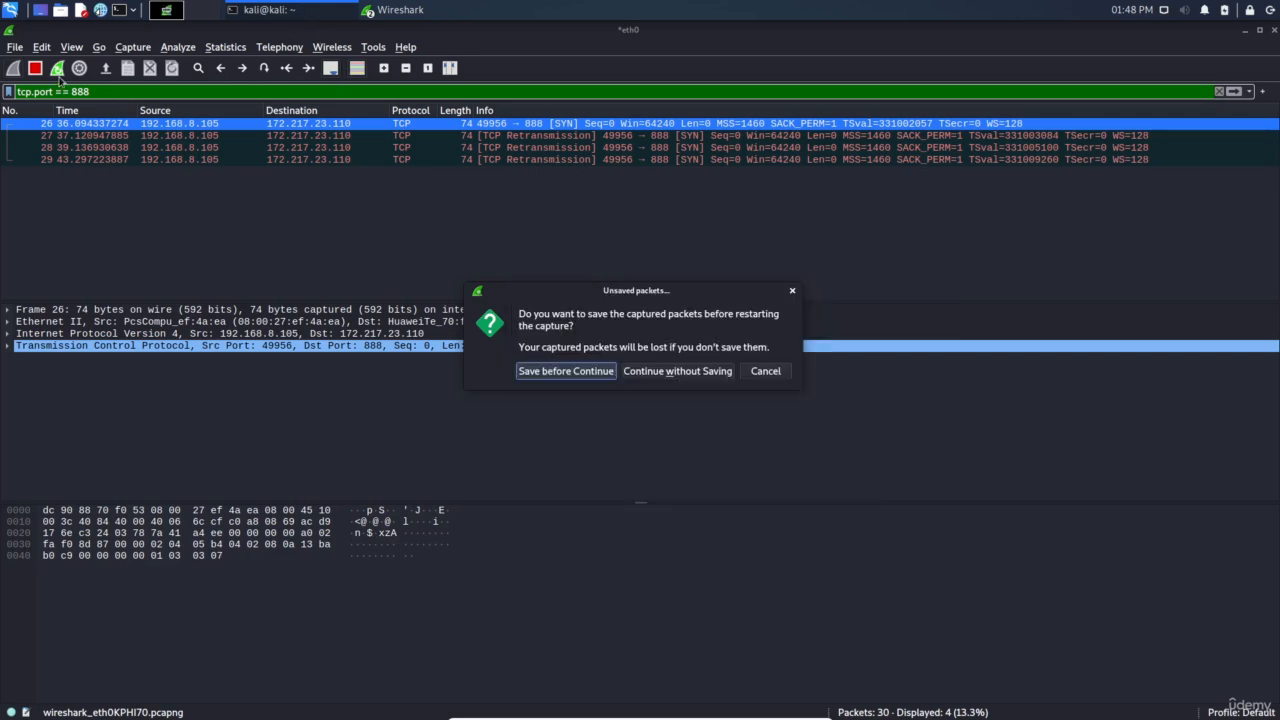
click(665, 372)
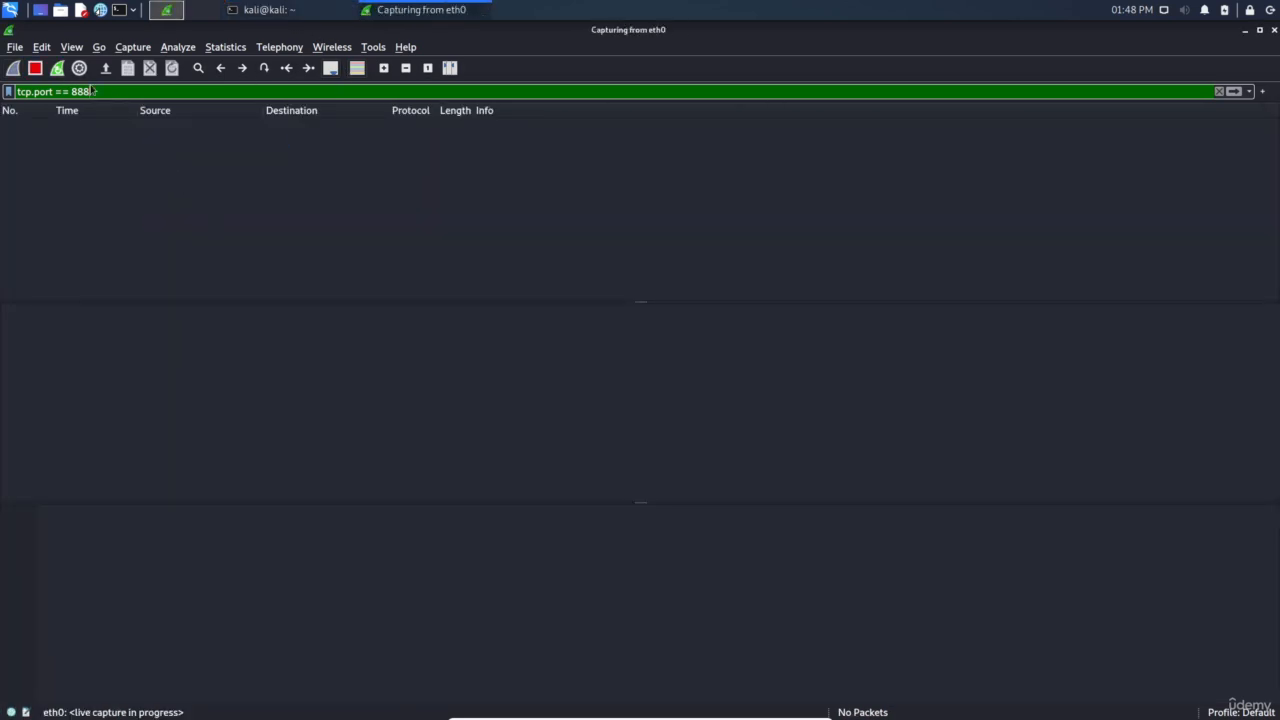
key(Return)
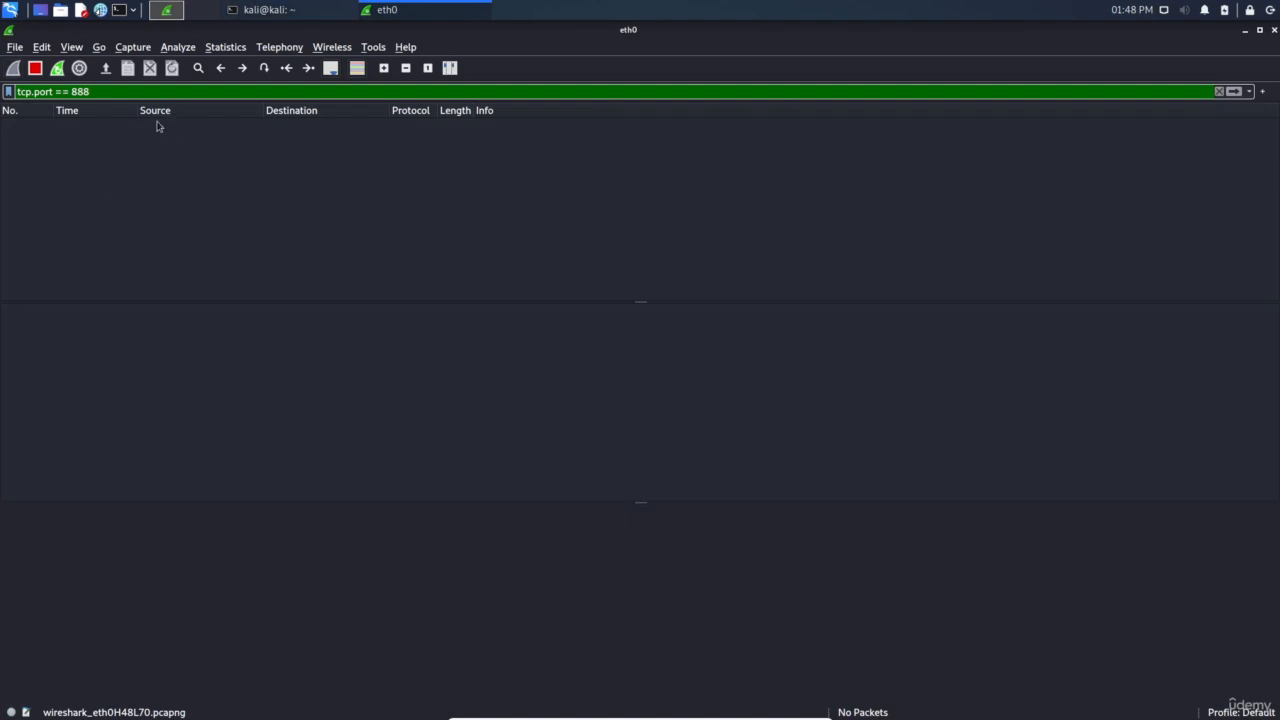
Rerun telnet google.com 888, inspect the SYN and retransmitted SYN packets, then interrupt telnet
click(266, 16)
key(Up)
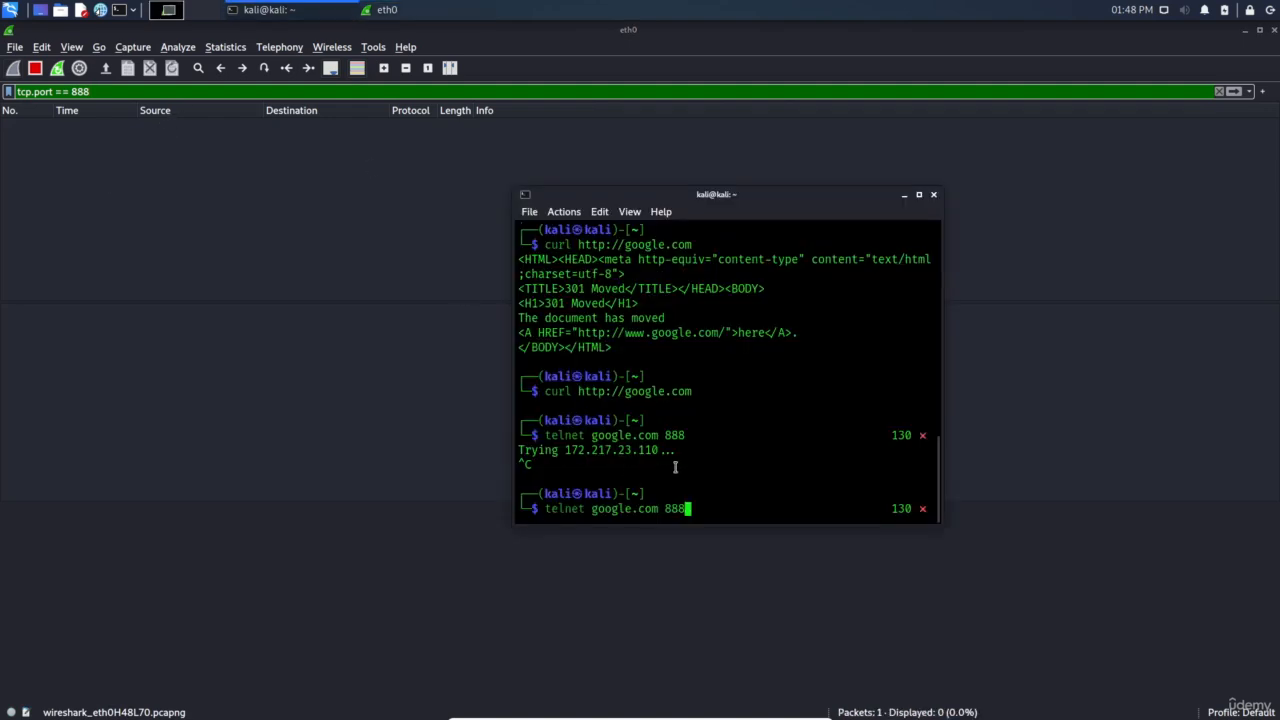
key(Return)
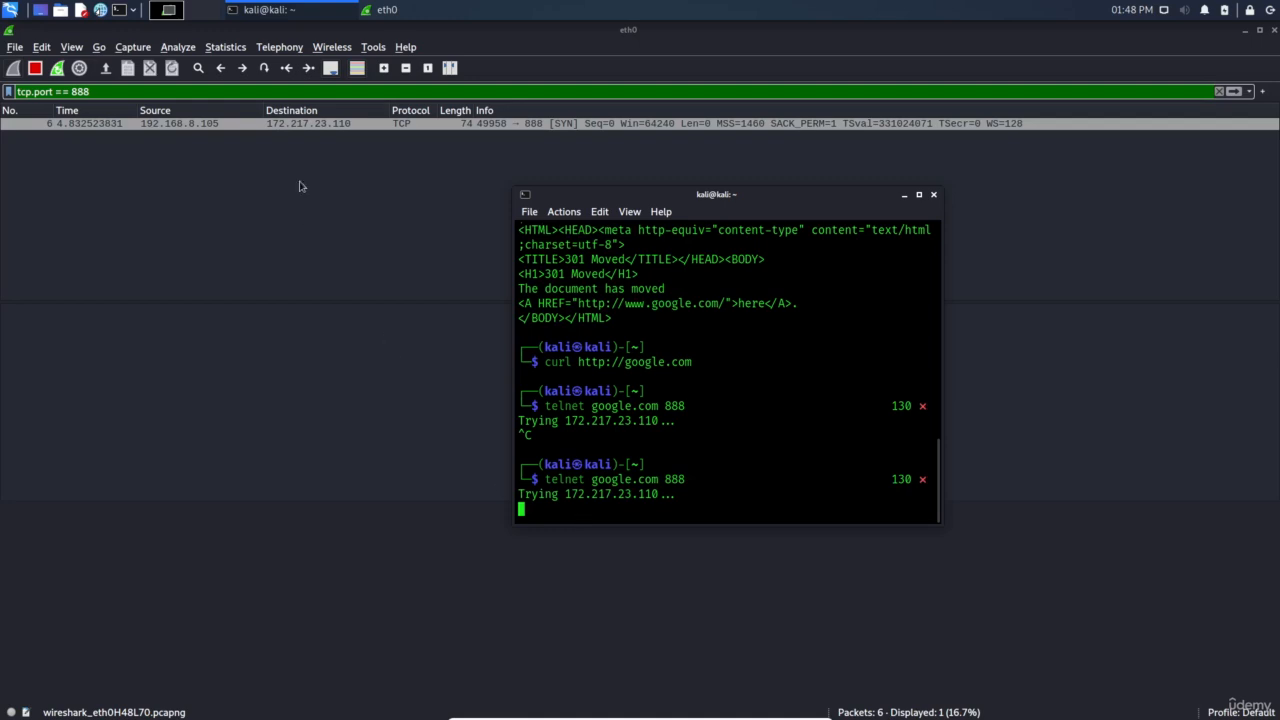
click(414, 158)
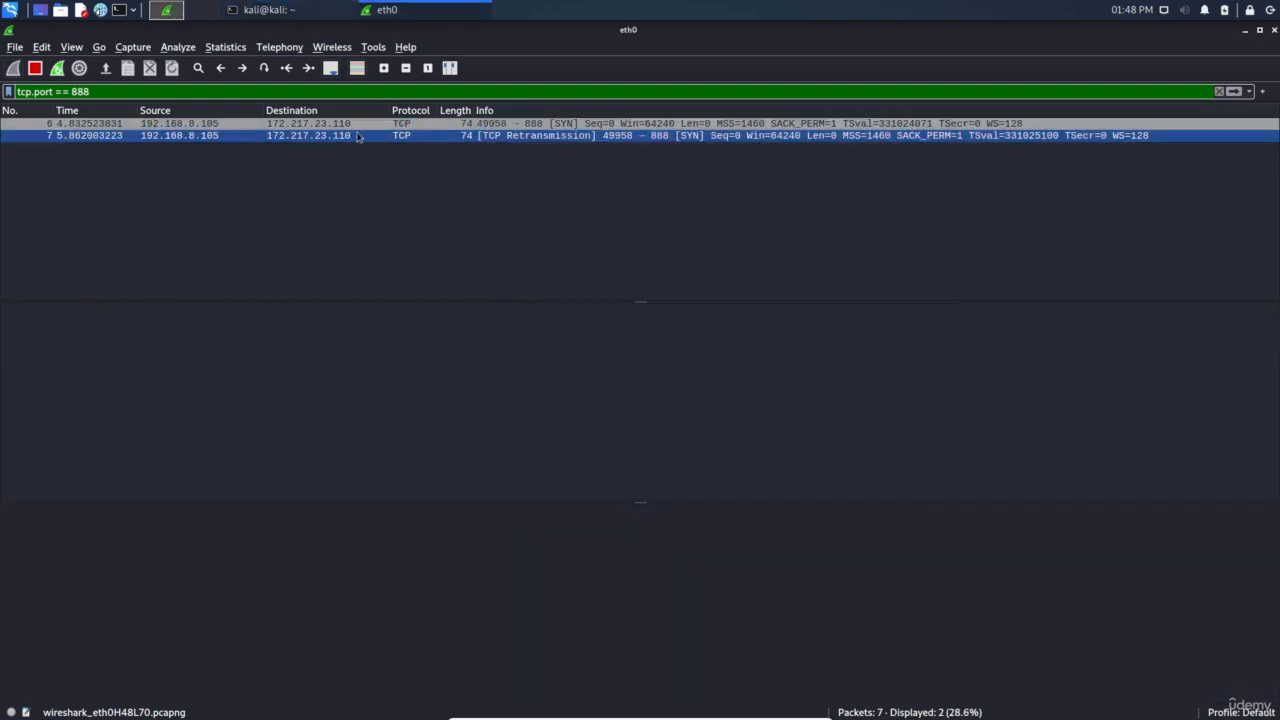
click(200, 124)
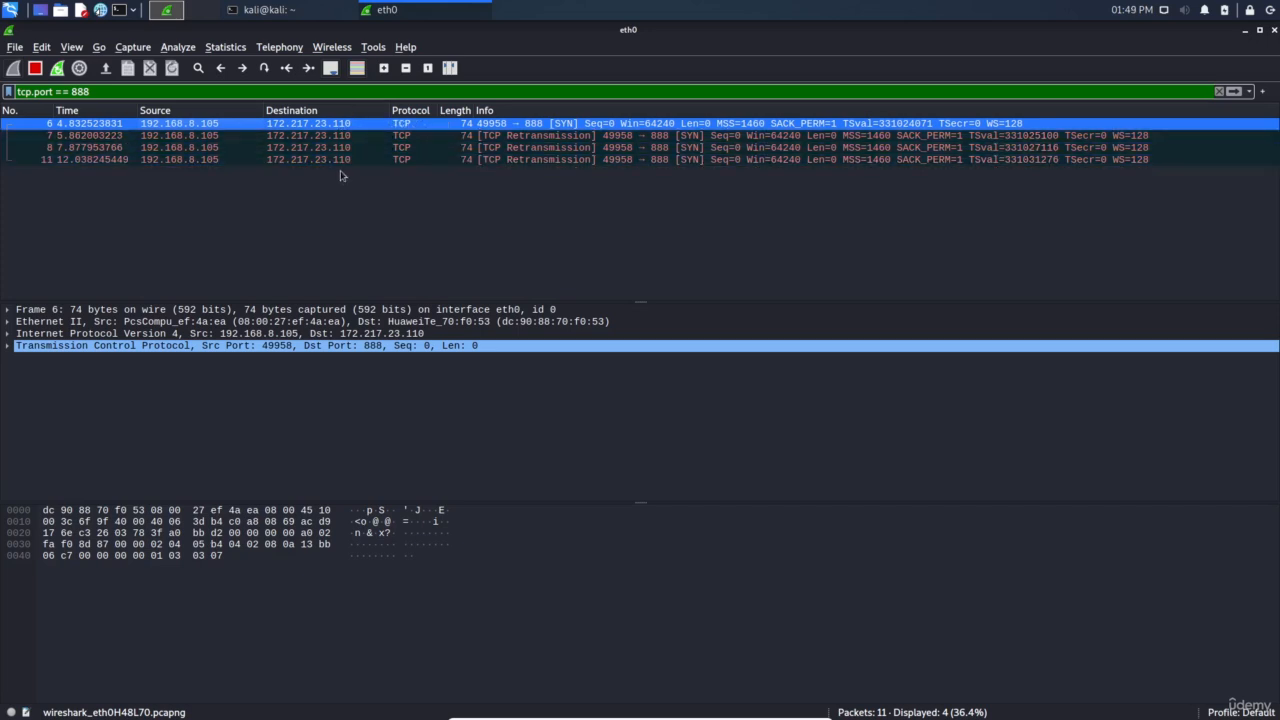
click(337, 159)
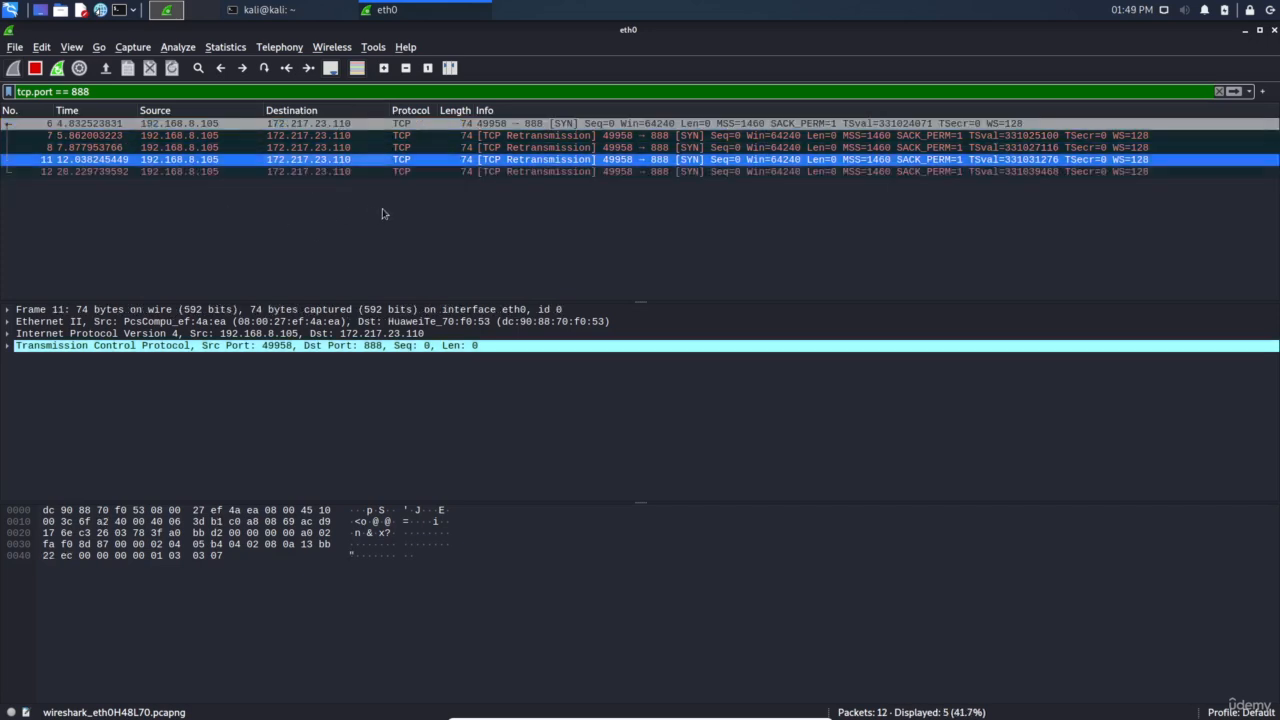
click(268, 10)
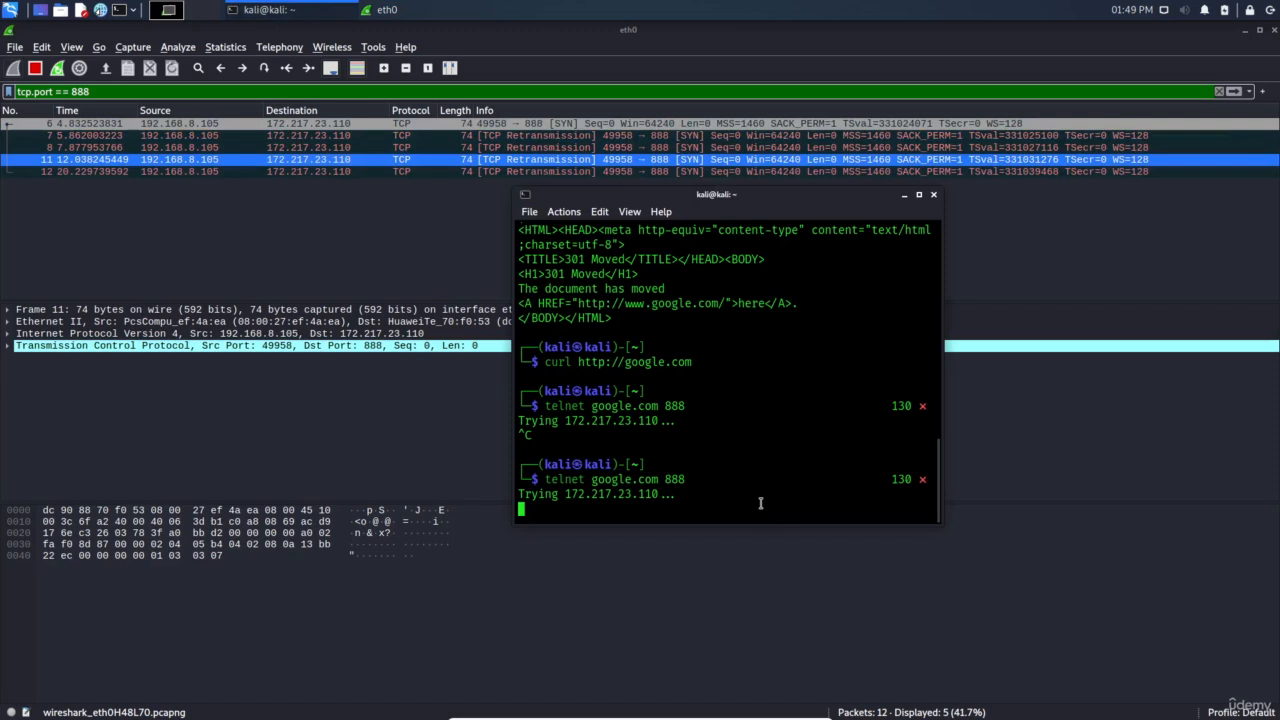
key(ctrl+c)
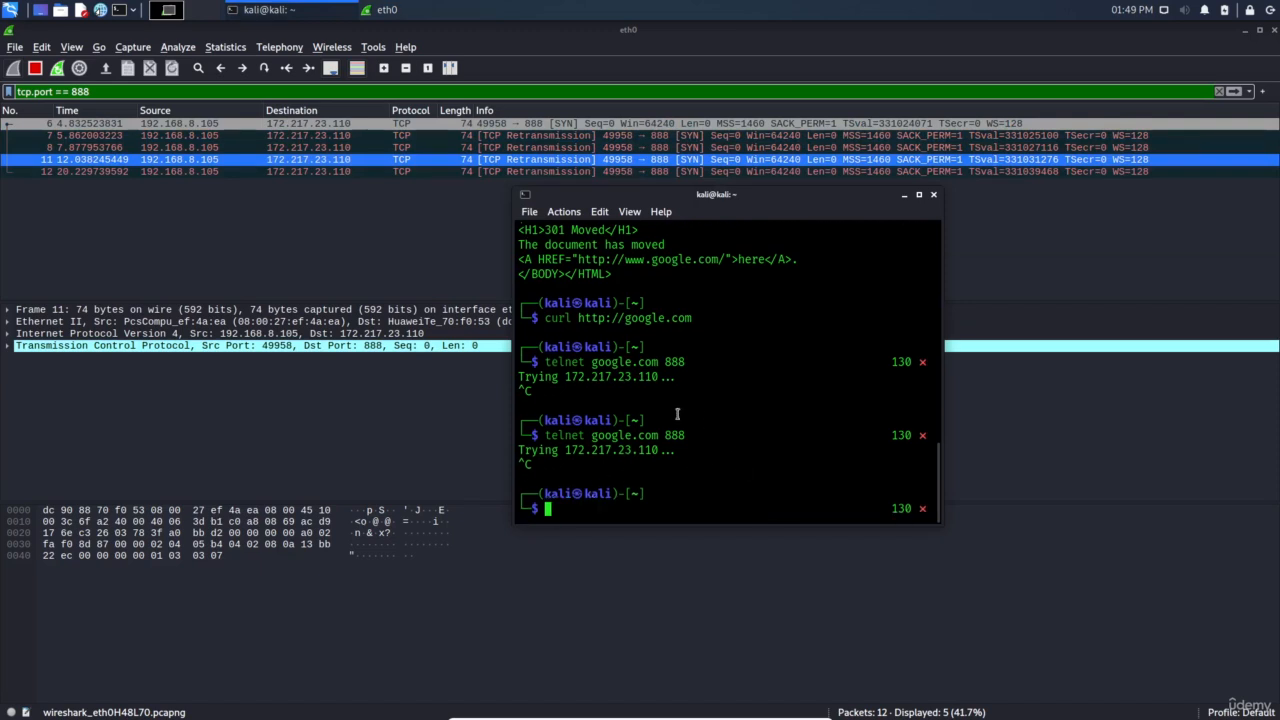
Change the filter to udp.port == 888, then replace it with tcp contains get
click(388, 284)
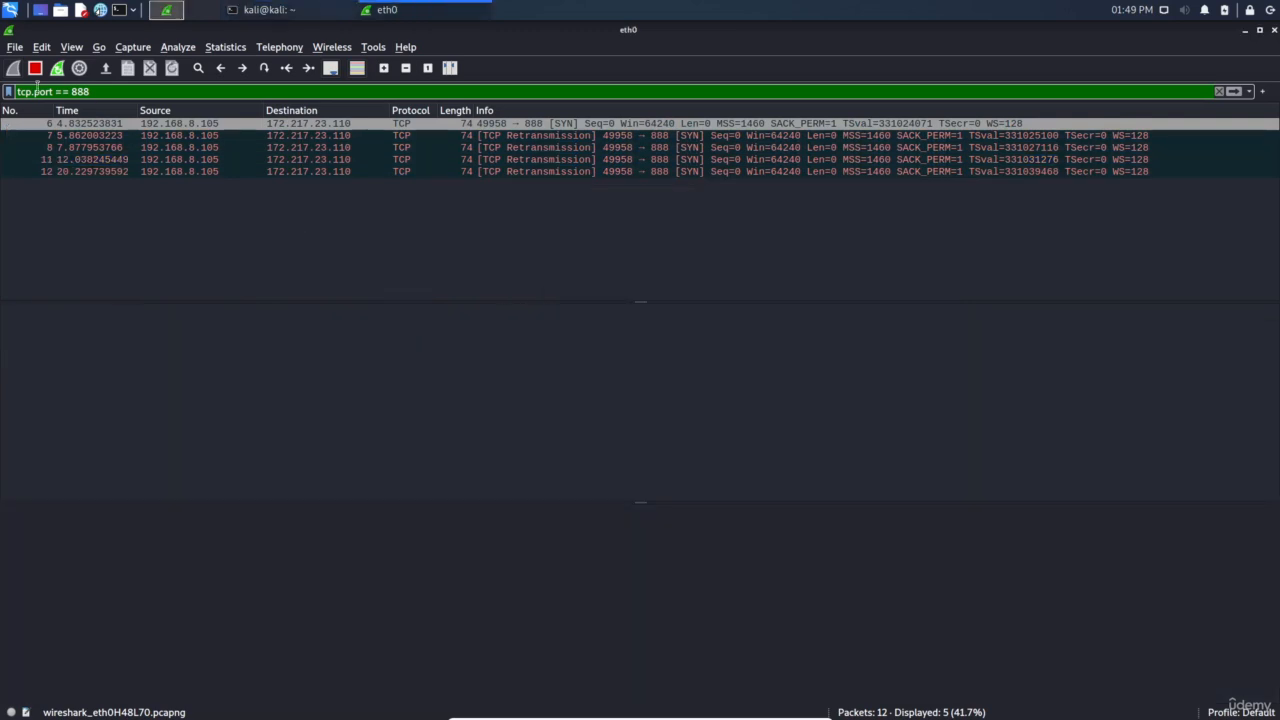
double_click(21, 91)
text(udp)
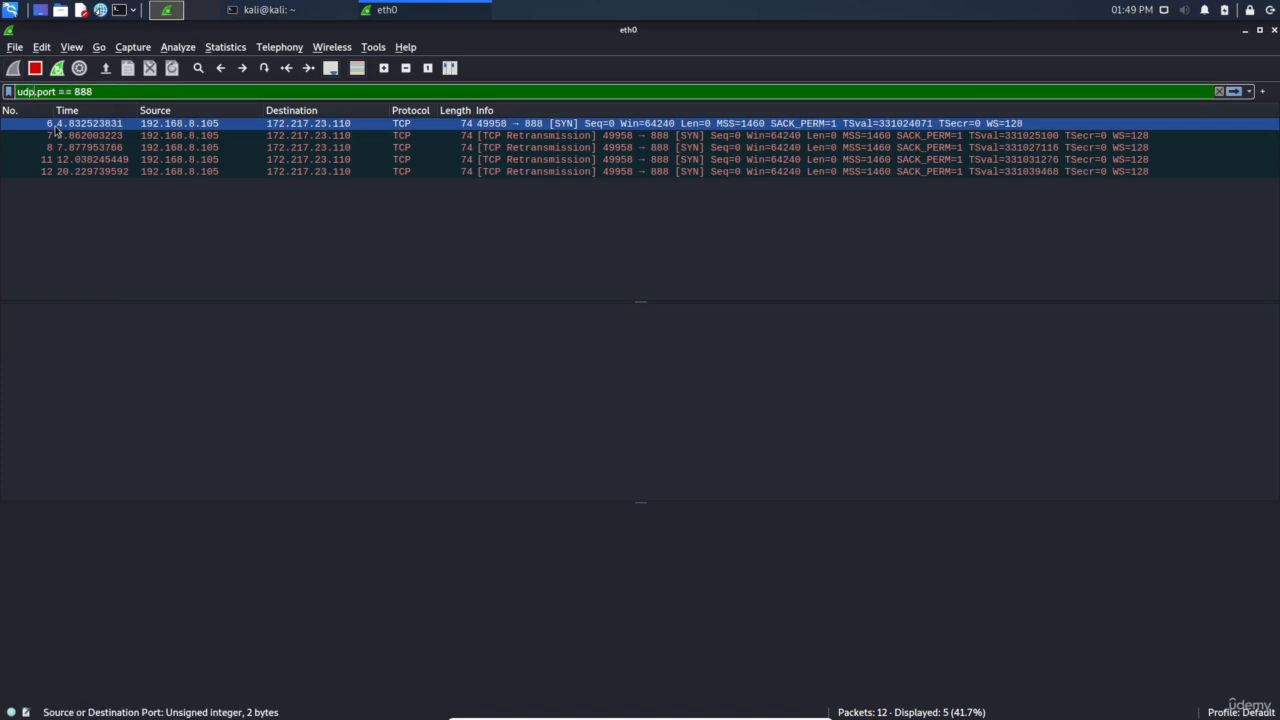
key(Return)
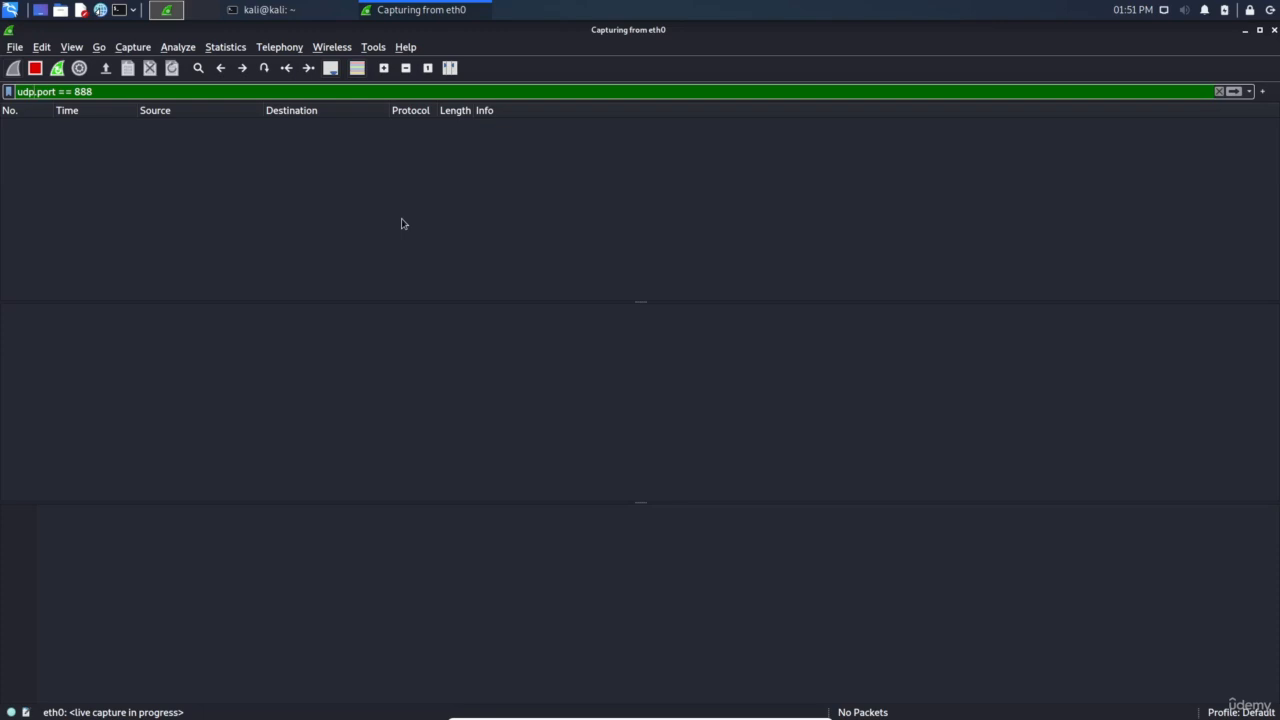
triple_click(208, 91)
text(tcp contains)
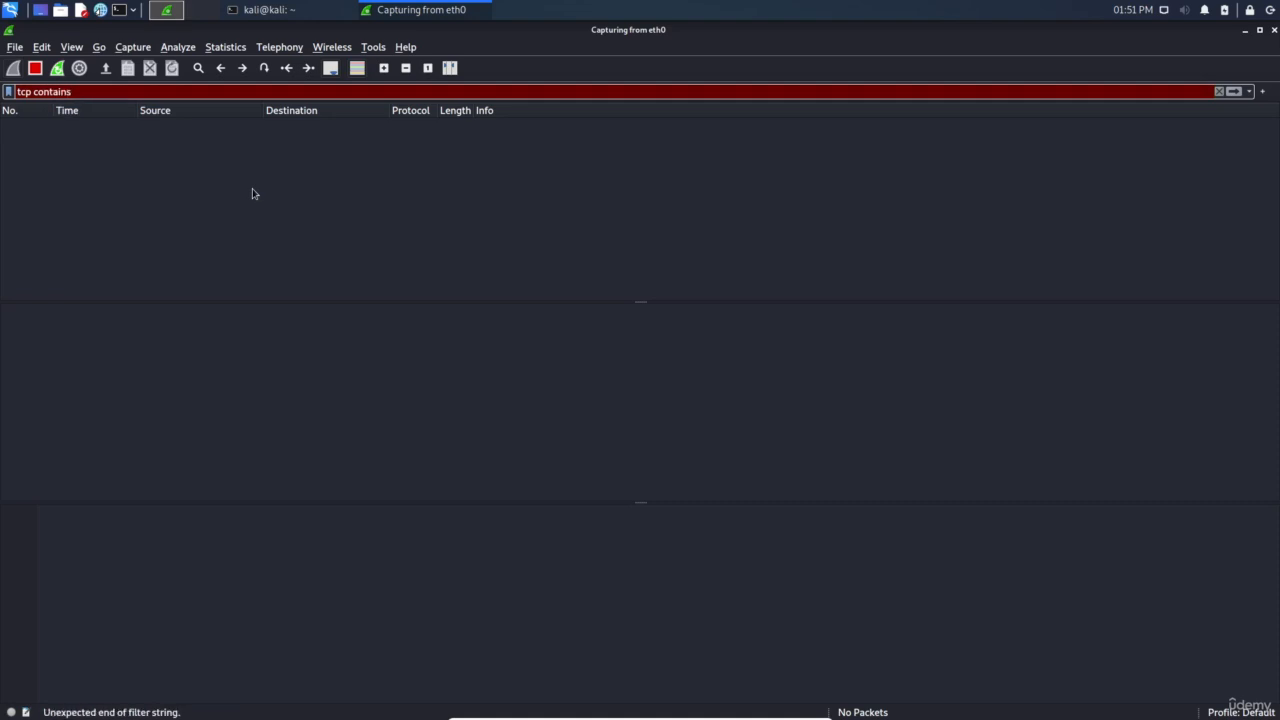
text( get)
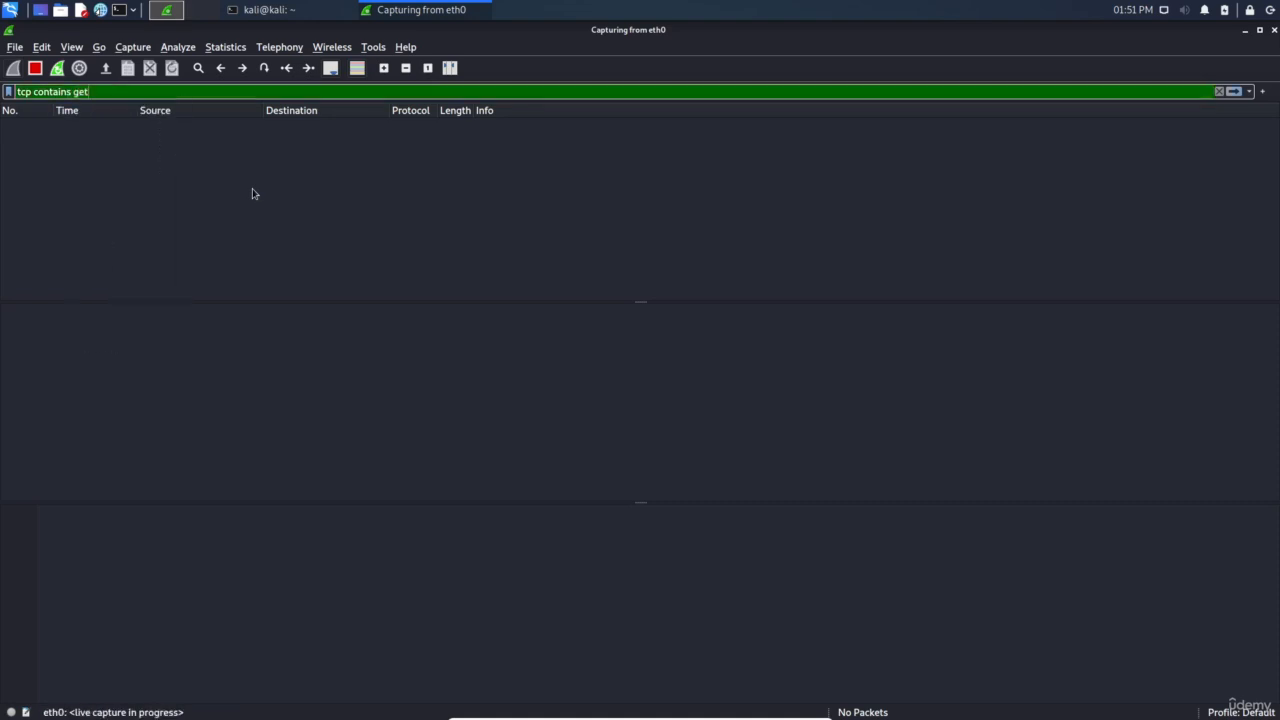
click(268, 10)
key(Up)
key(Up)
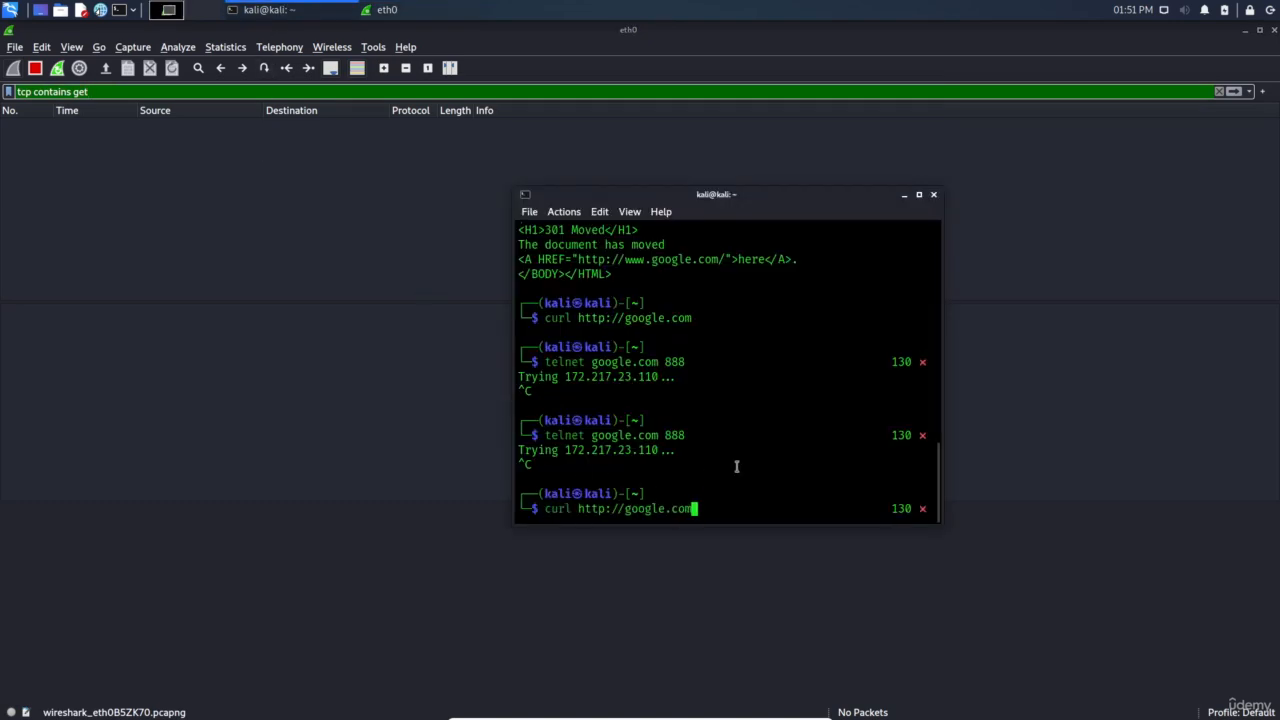
key(Return)
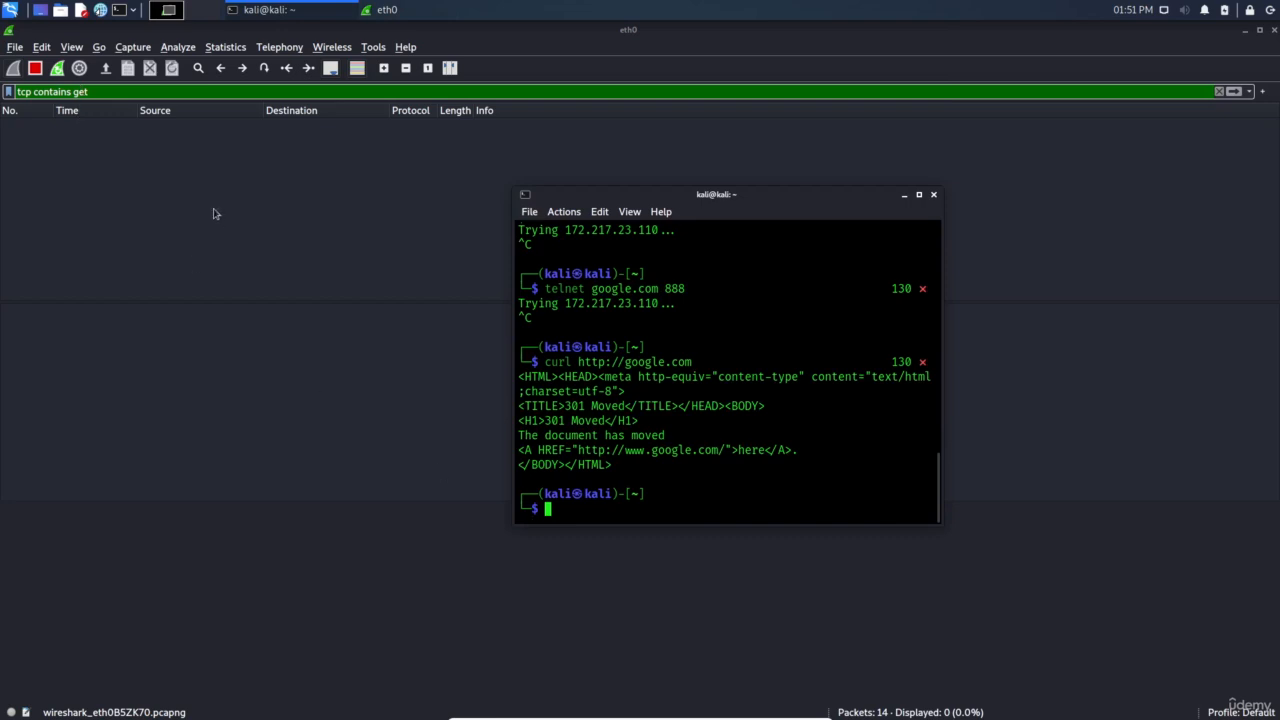
Change the display filter from tcp contains get to tcp contains GET
double_click(86, 91)
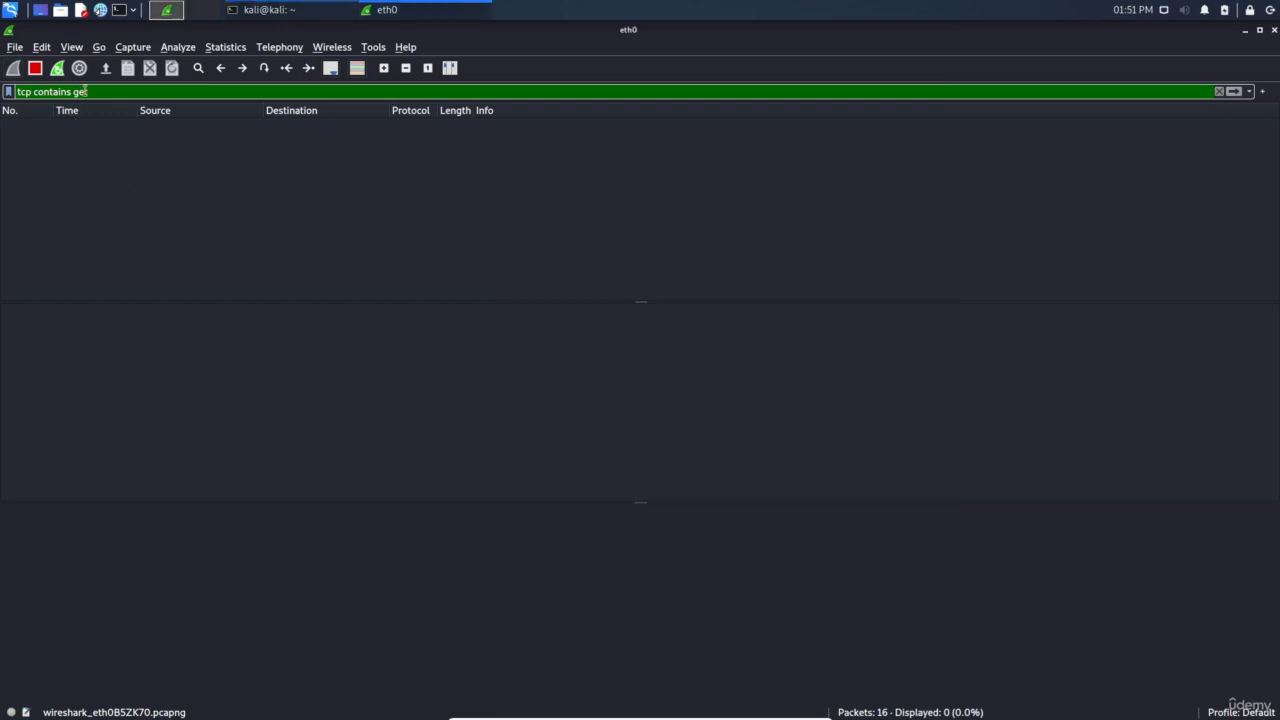
text(GET)
key(Return)
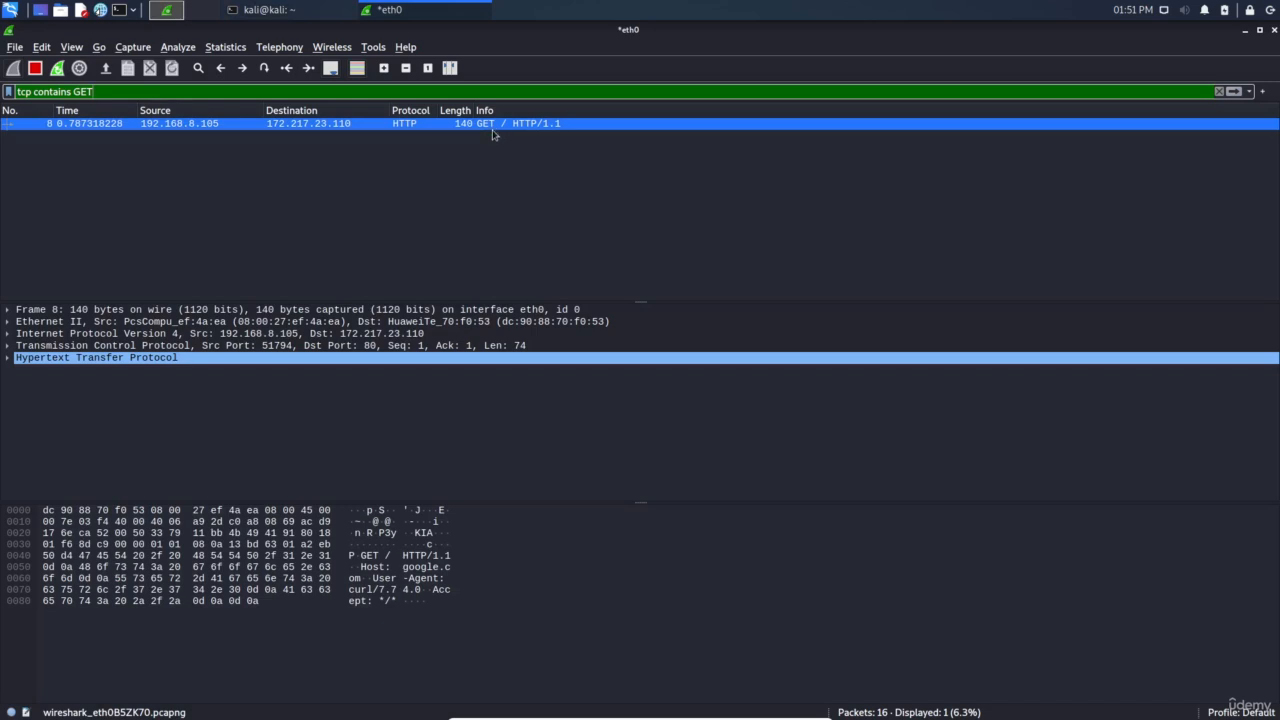
click(290, 10)
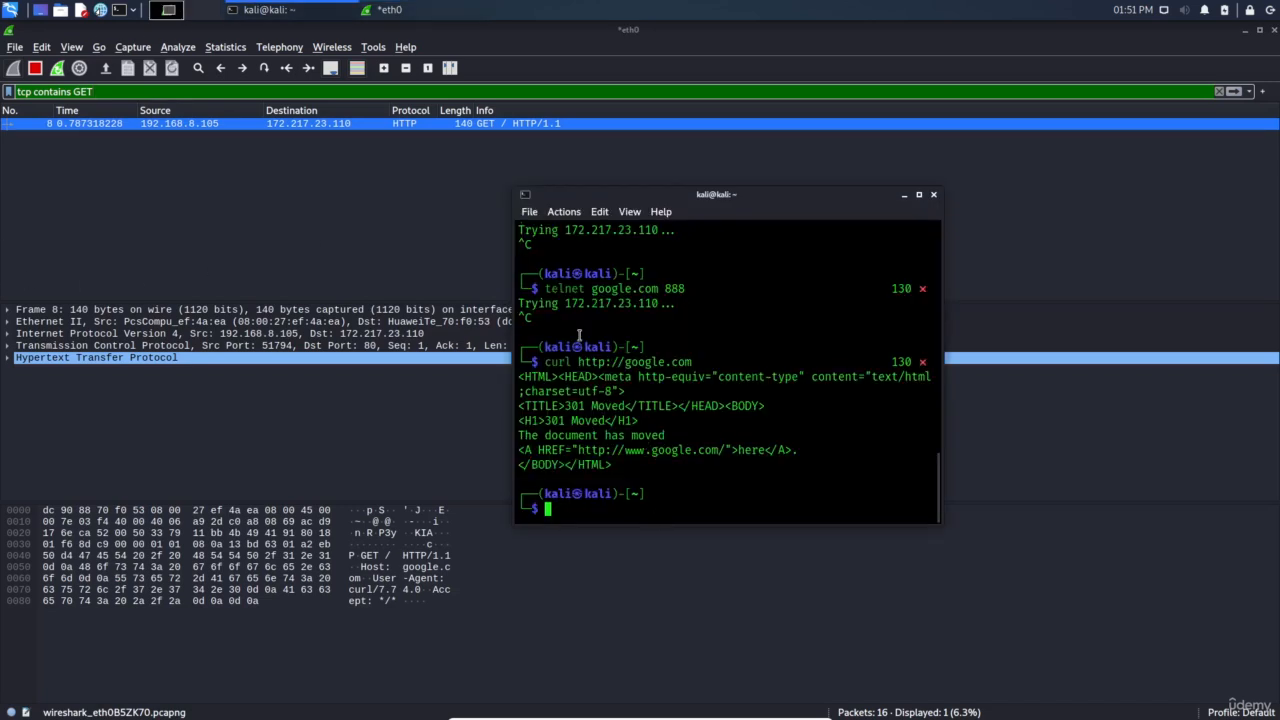
drag(545, 362, 691, 362)
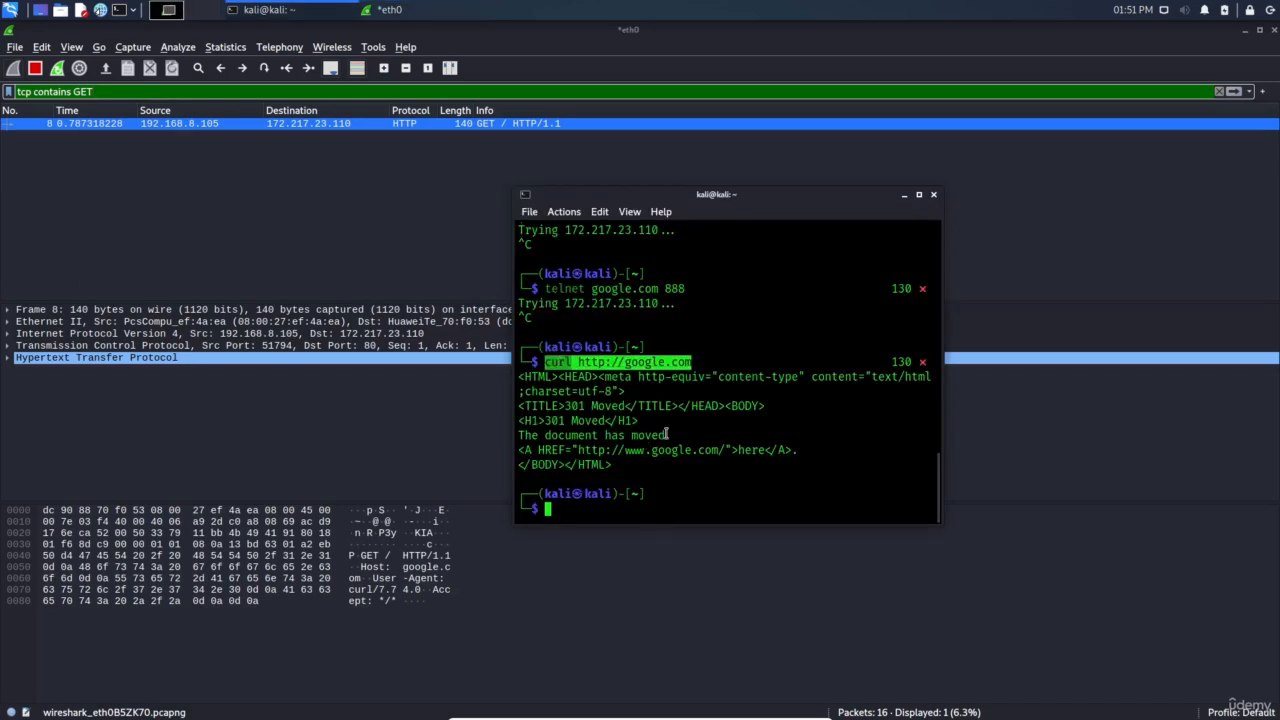
click(641, 401)
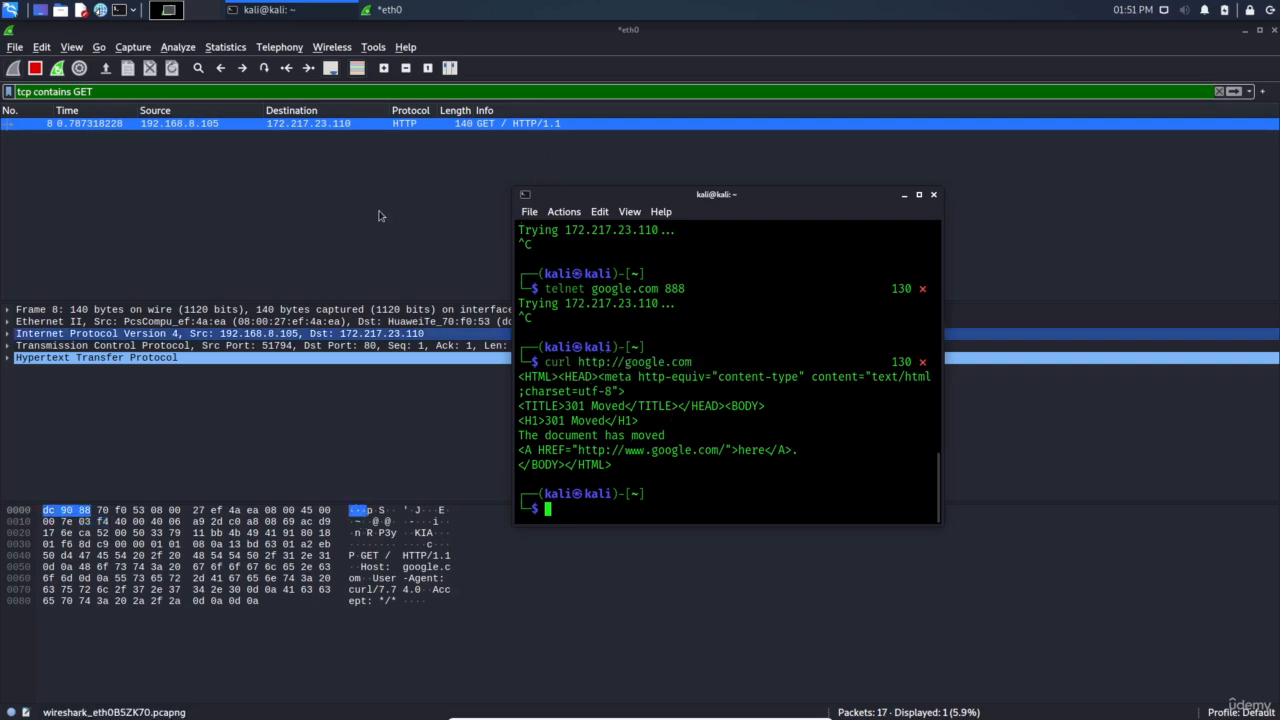
Select the captured HTTP GET packet and locate the GET request method in its raw bytes
double_click(86, 91)
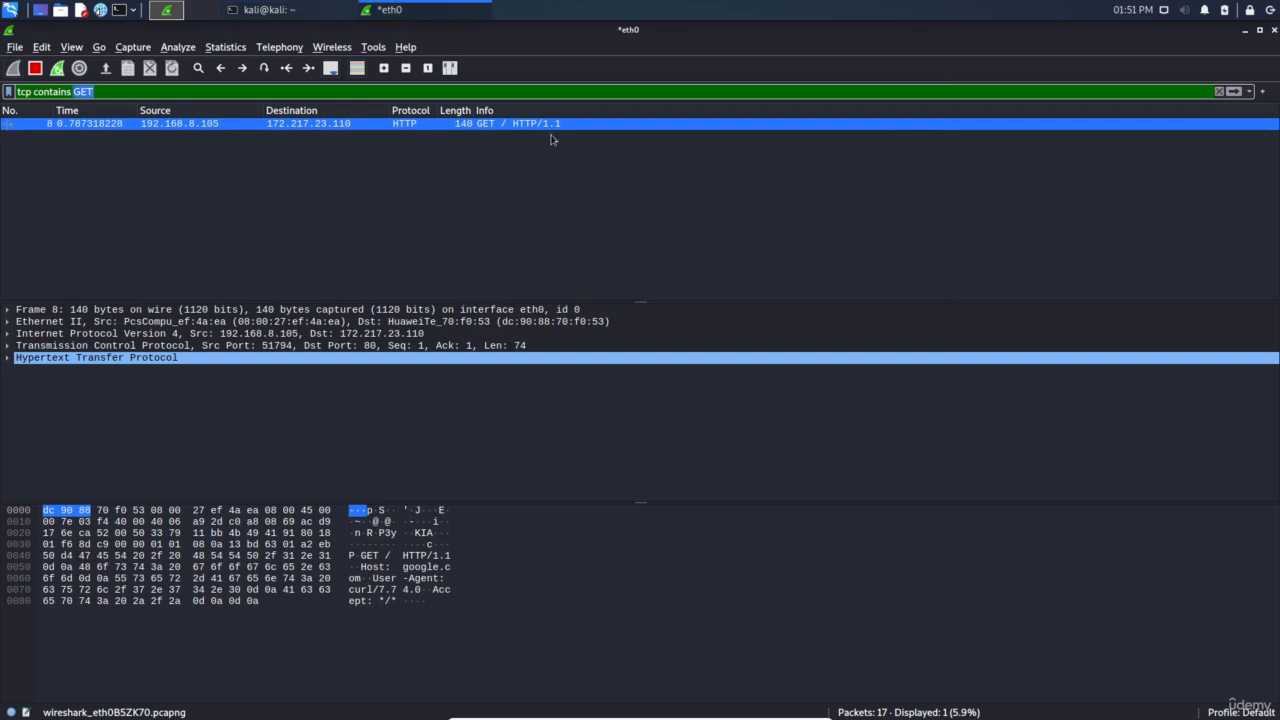
click(494, 128)
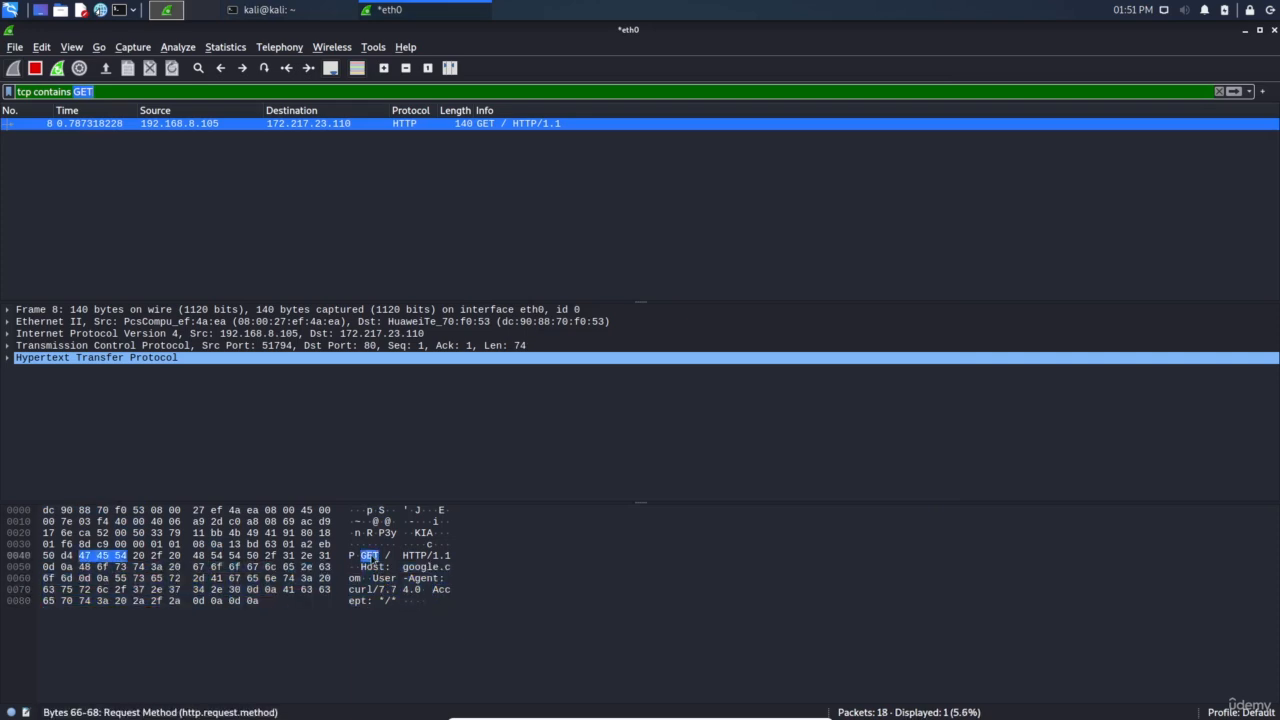
click(93, 544)
click(371, 558)
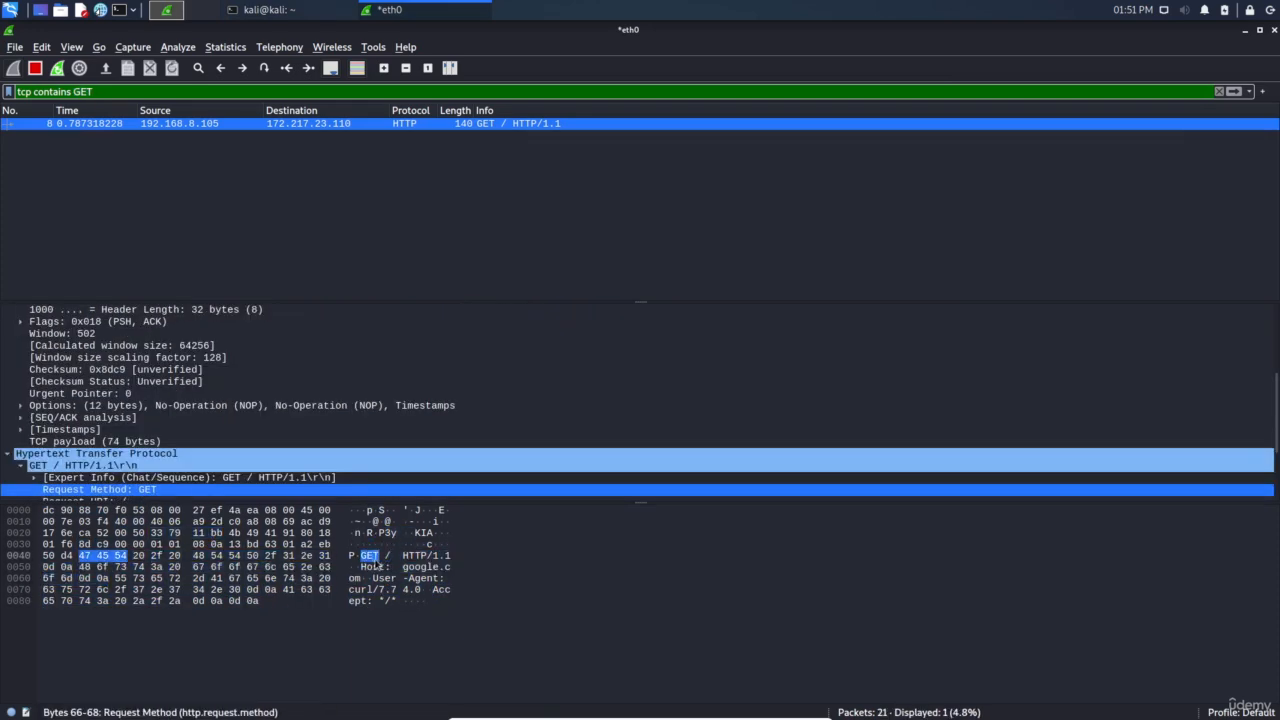
double_click(83, 91)
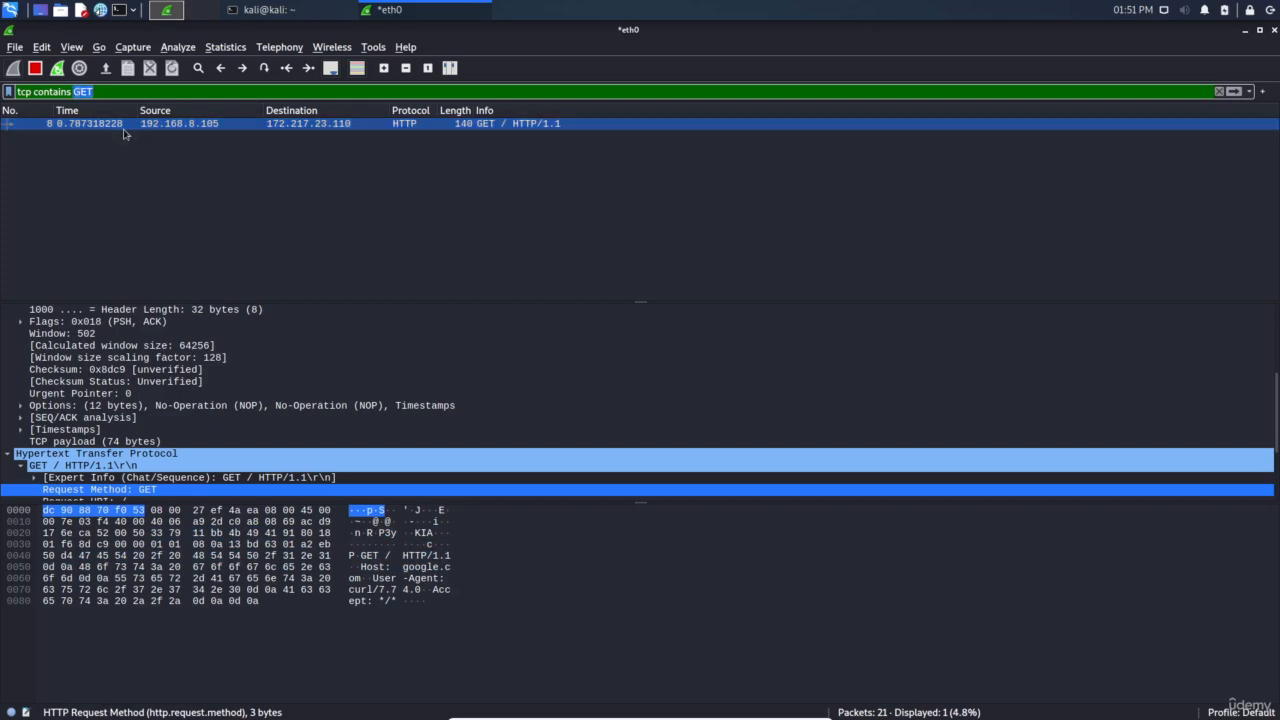
Apply tcp contains / and compare the GET request with its 301 Moved Permanently reply
text(/)
key(Return)
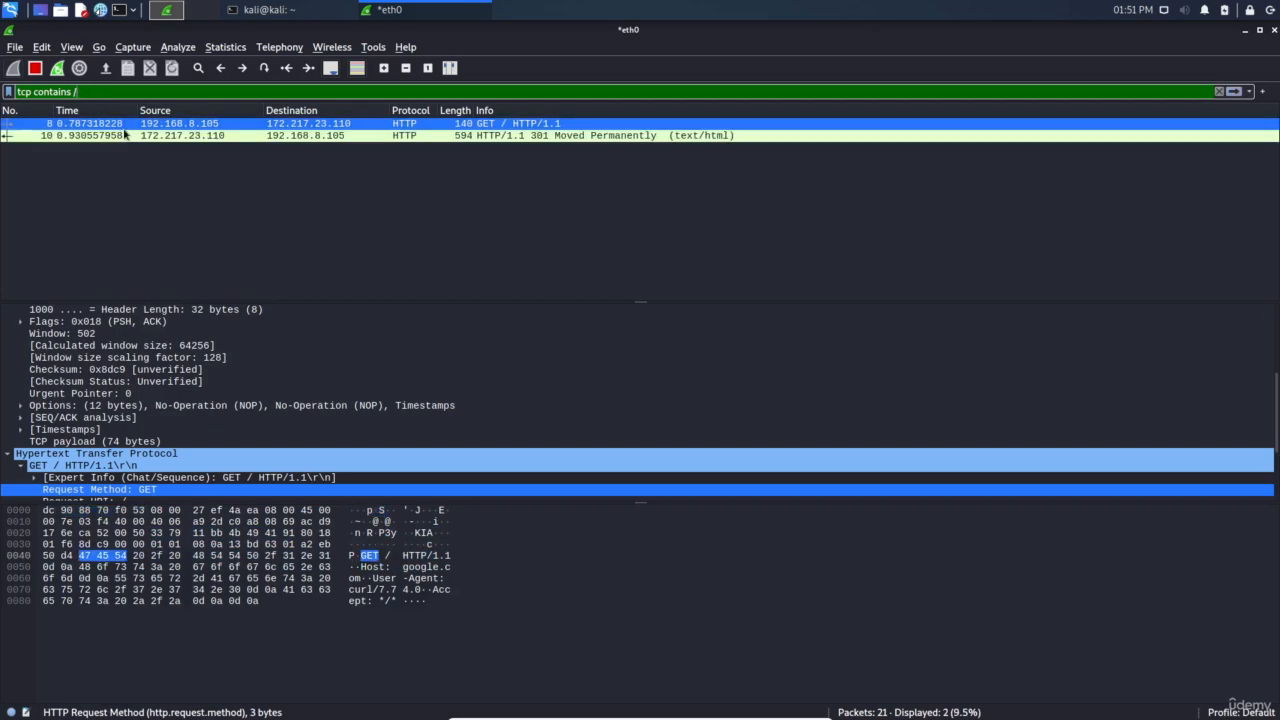
click(537, 137)
key(Up)
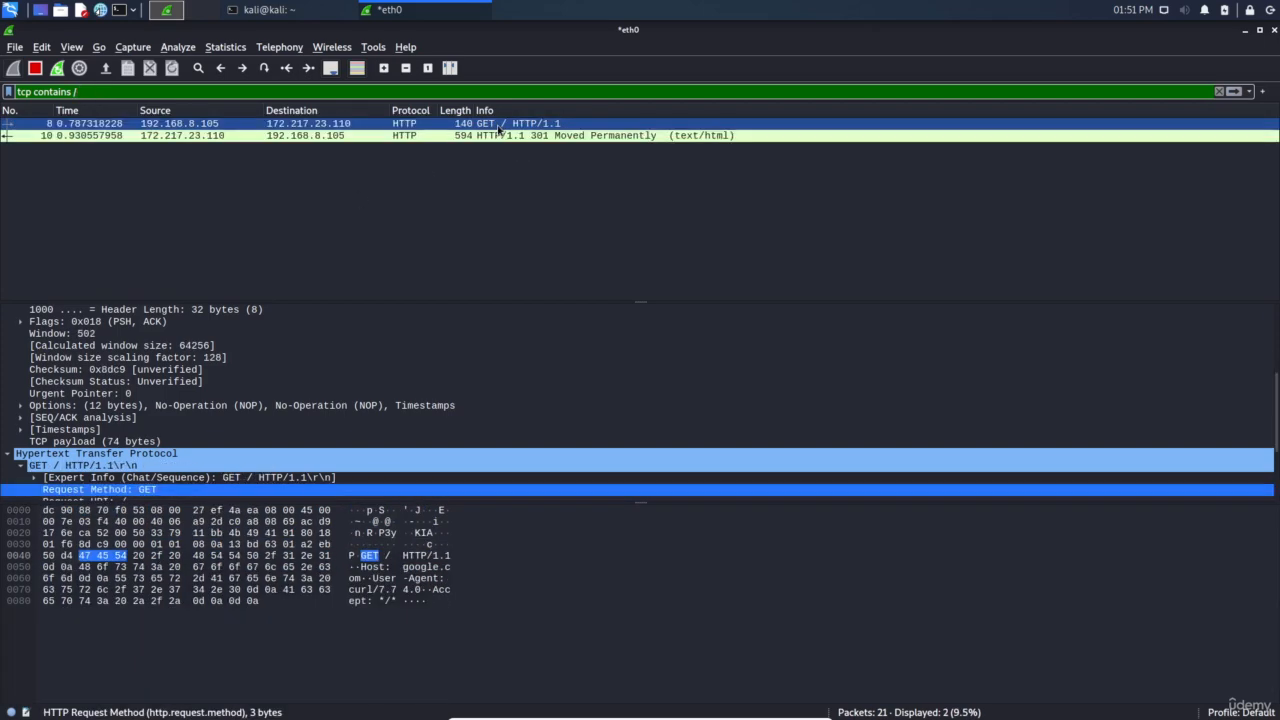
key(Down)
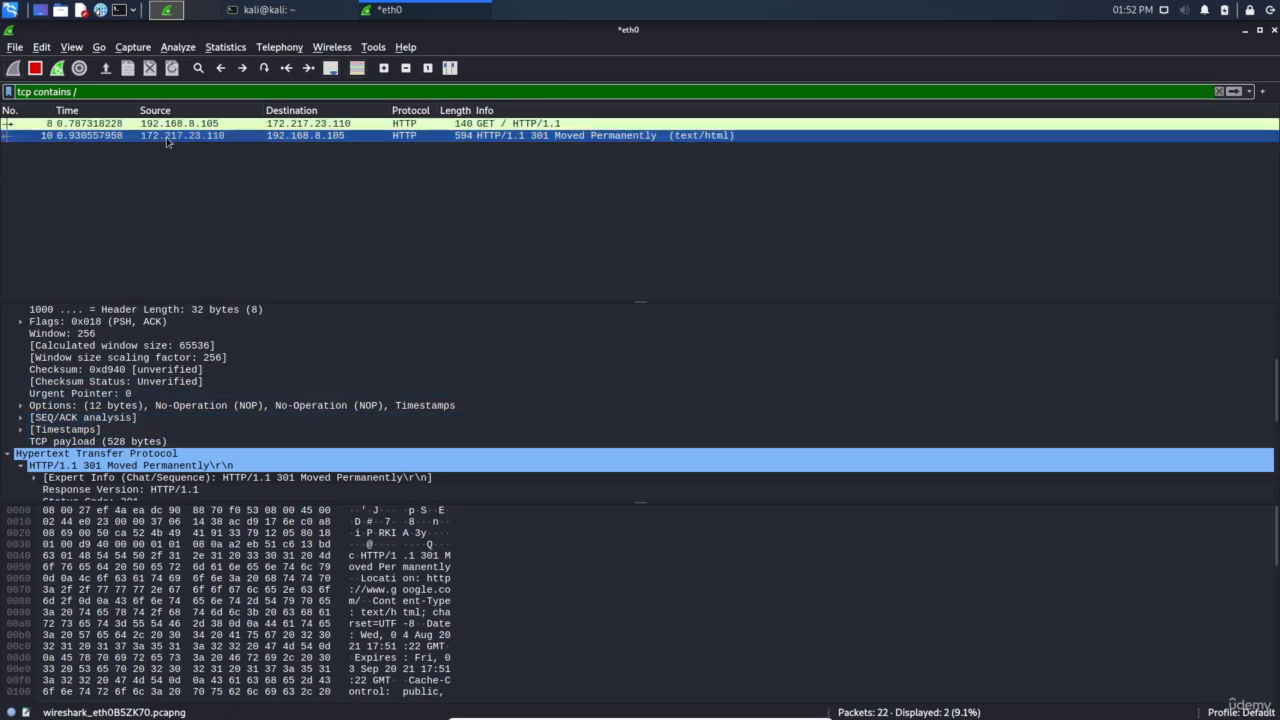
Examine the 301 reply's details and select its Location header
scroll(145, 429, down, 5)
scroll(145, 429, up, 5)
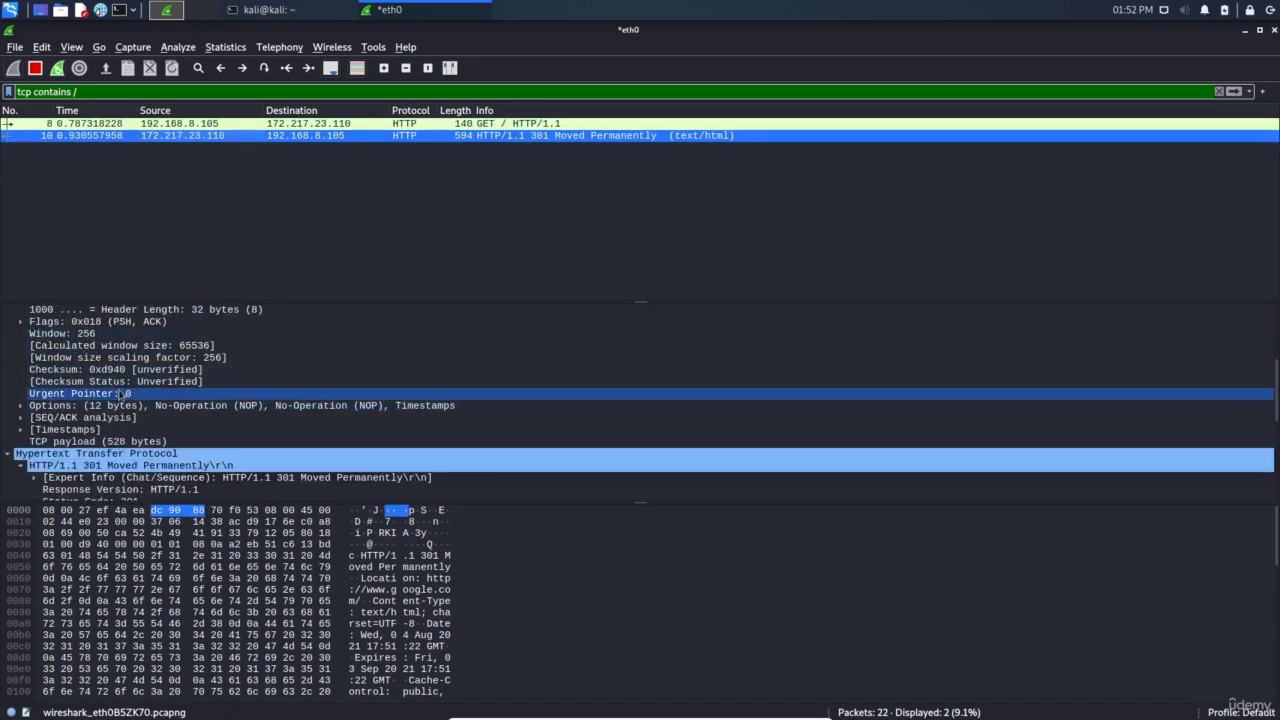
scroll(125, 425, down, 7)
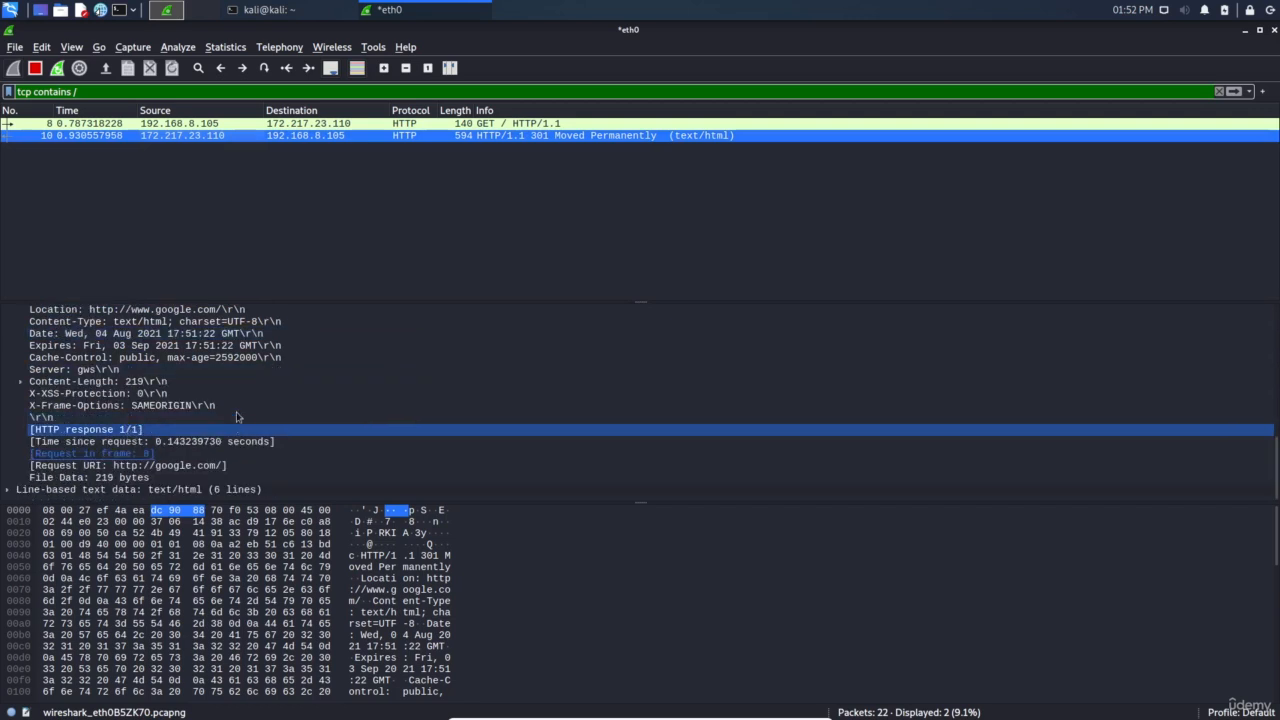
scroll(110, 405, up, 2)
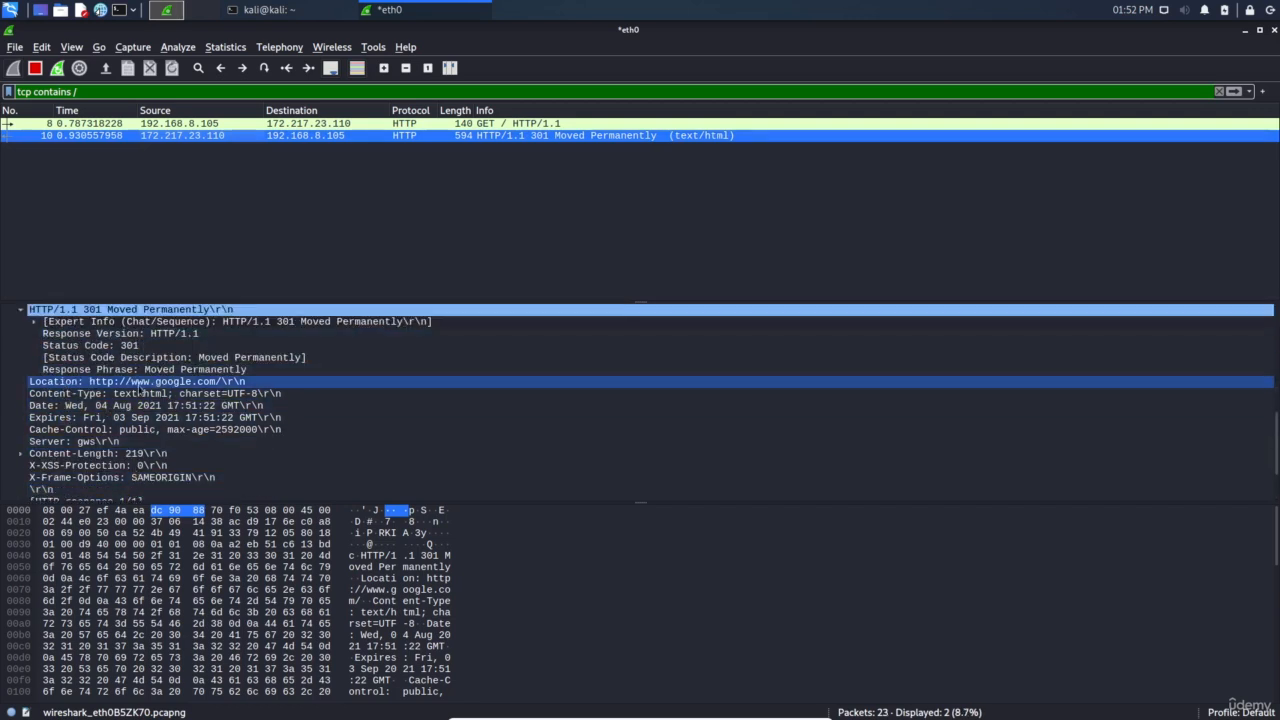
click(116, 385)
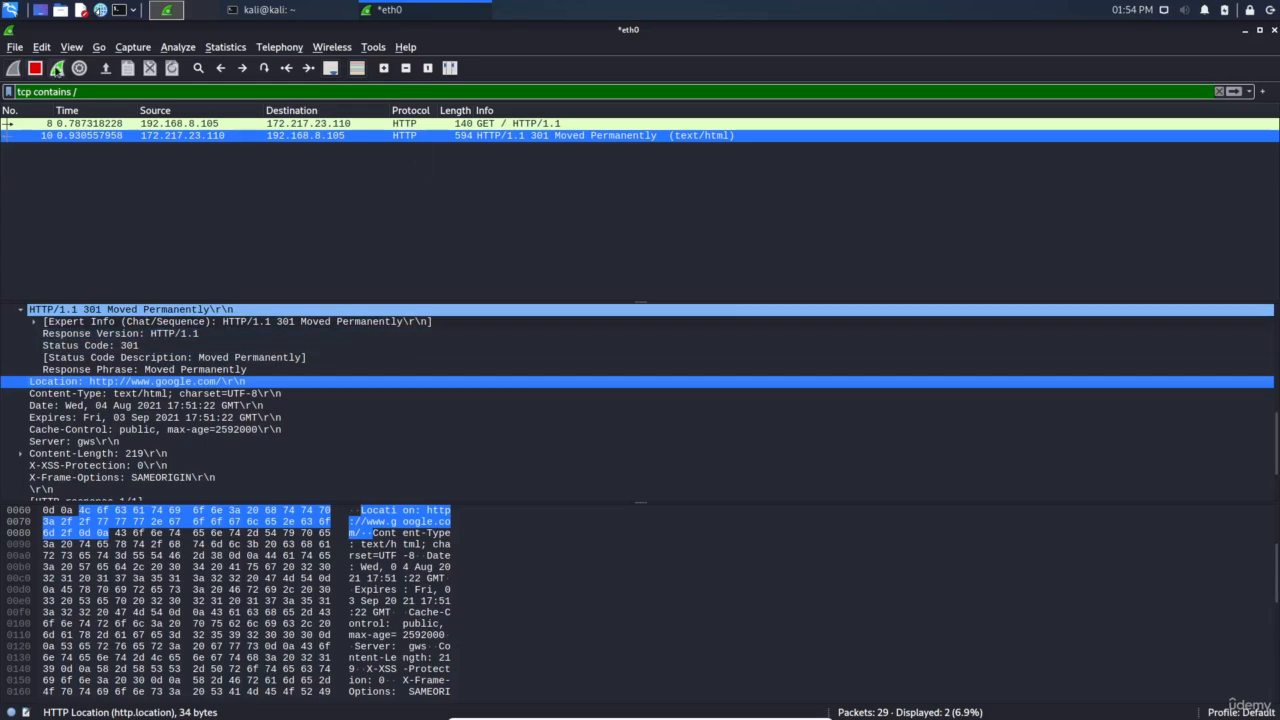
Restart the capture without saving and set the display filter to http.request.method == GET
click(57, 68)
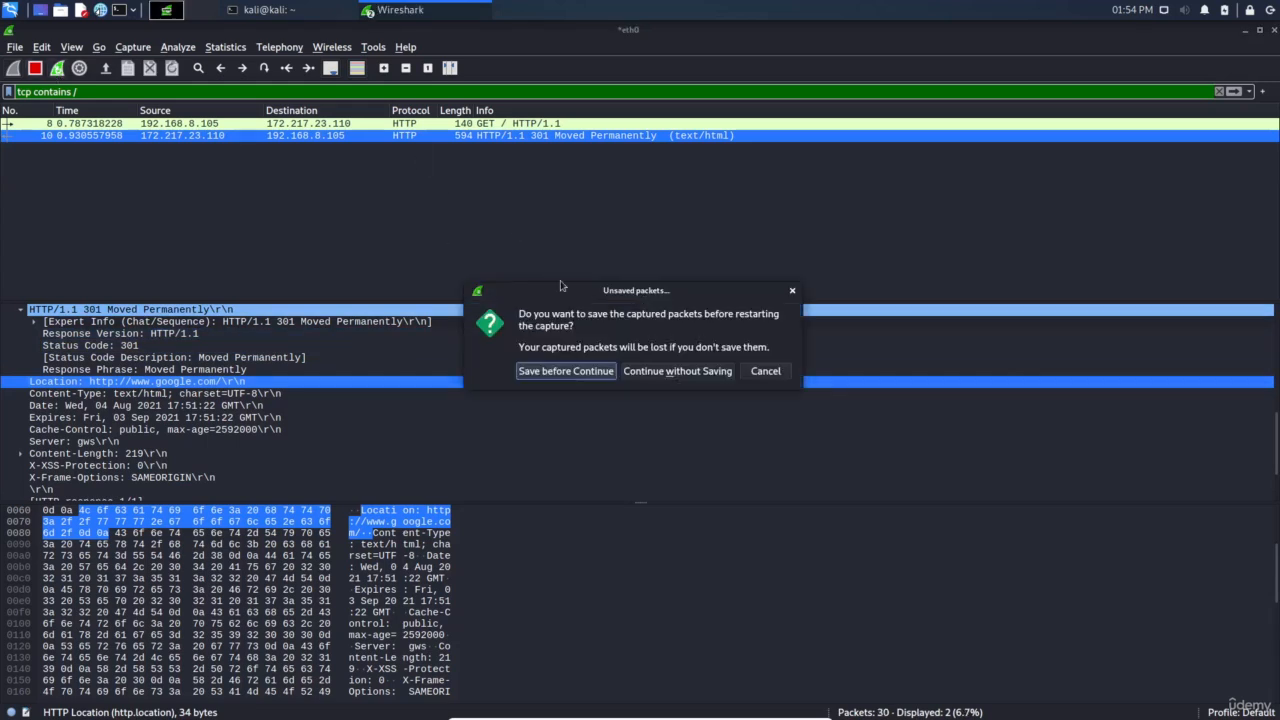
click(673, 371)
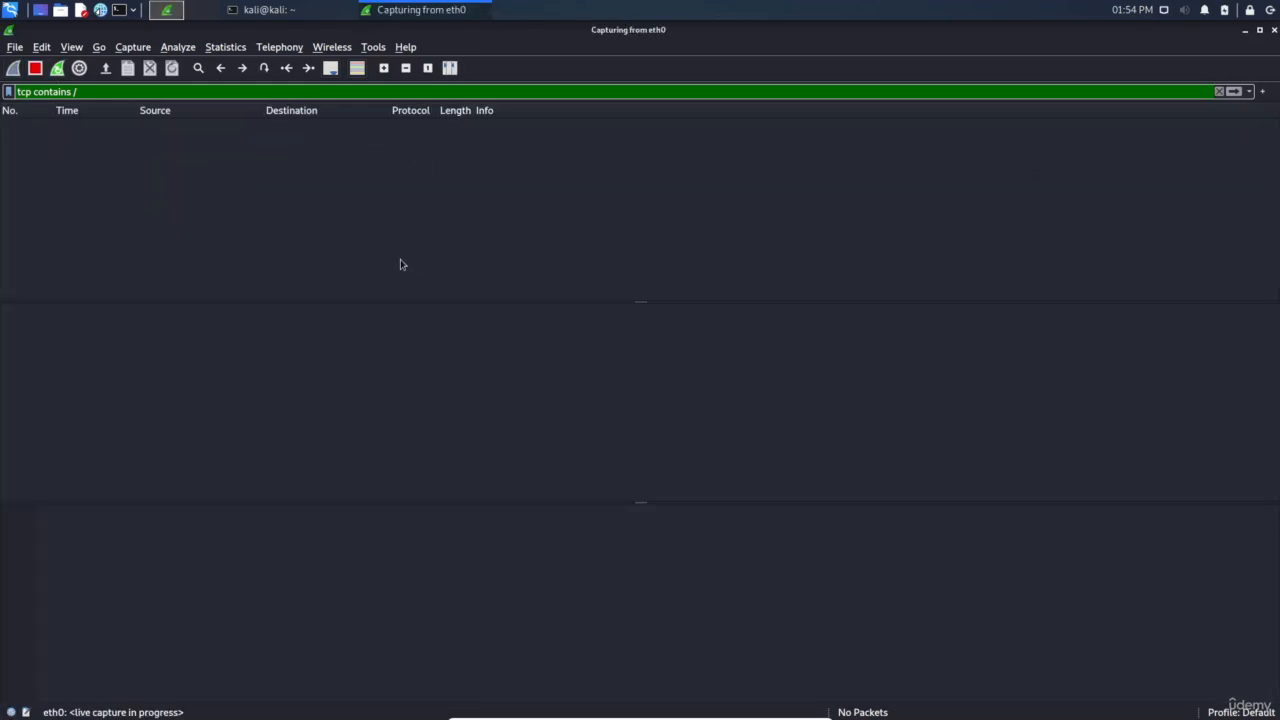
triple_click(229, 92)
text(http)
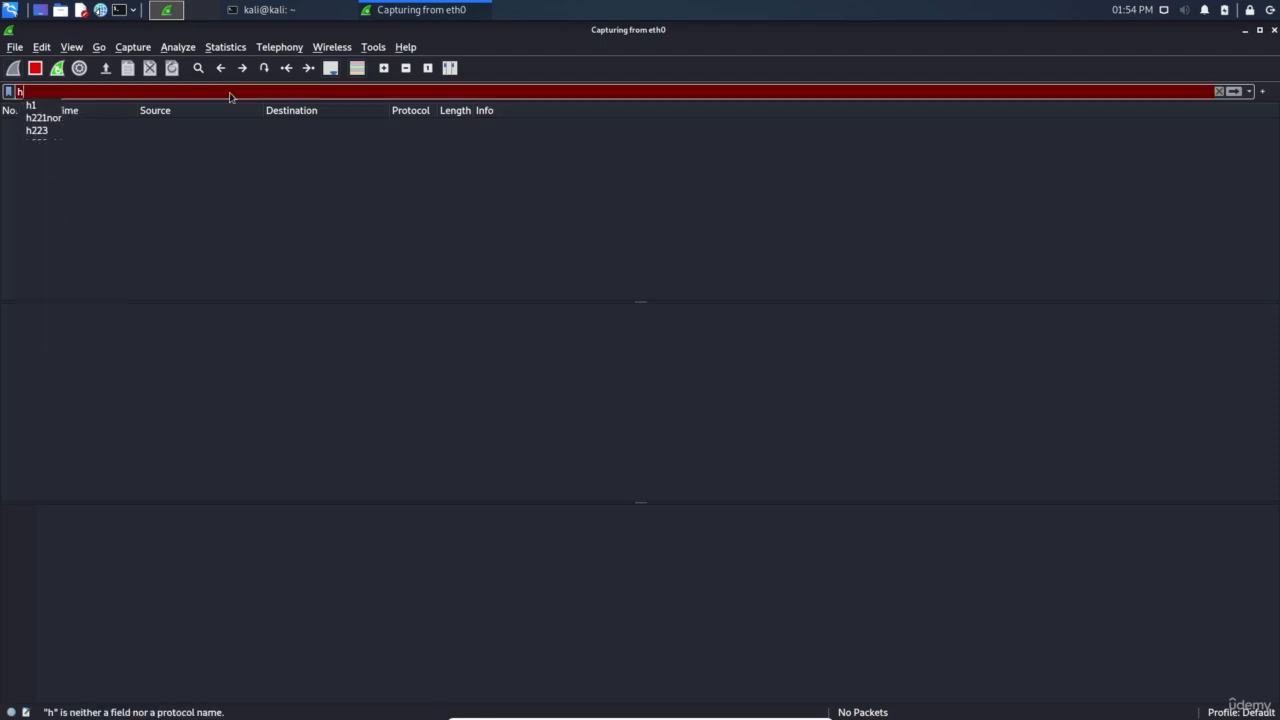
text(re)
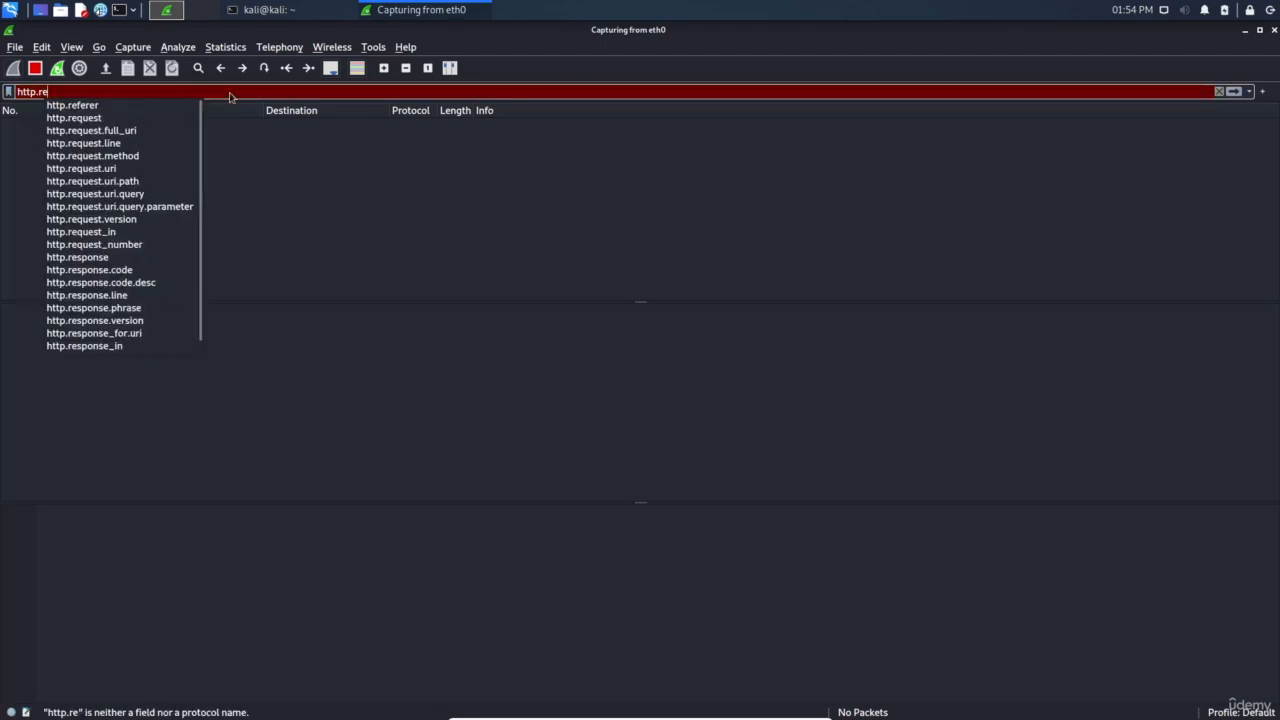
text(quest)
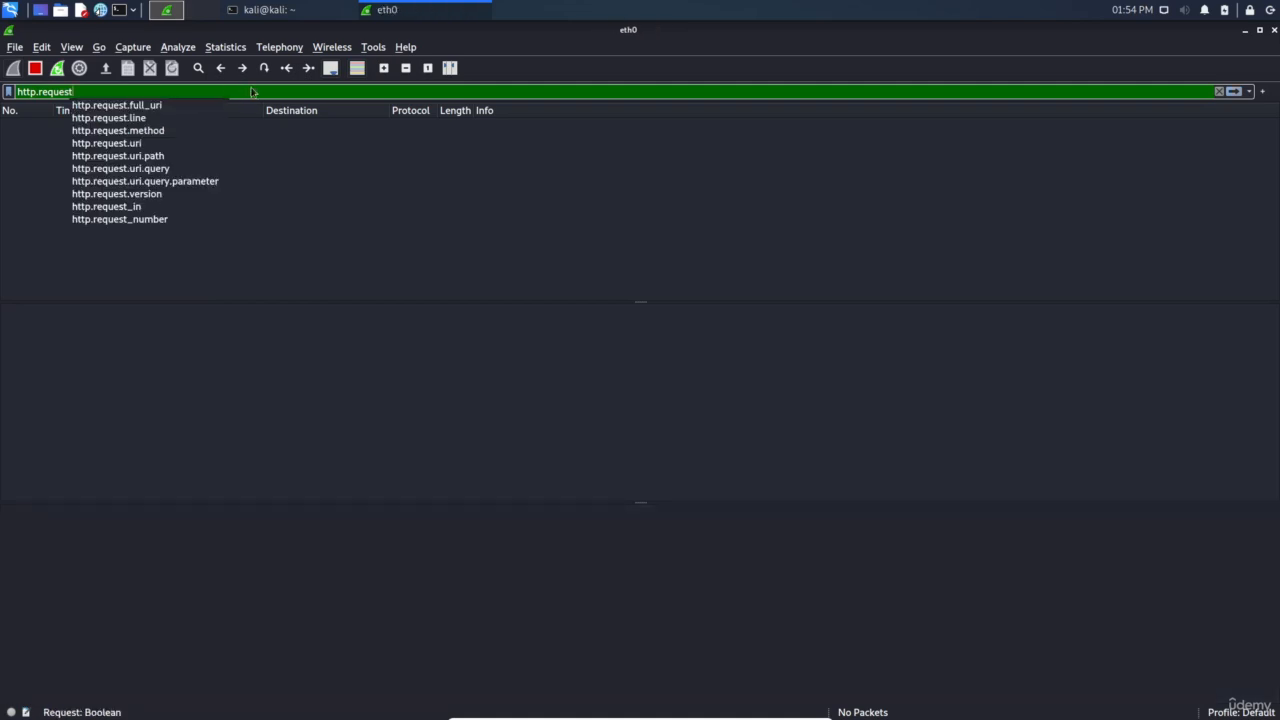
click(250, 90)
key(Return)
click(161, 132)
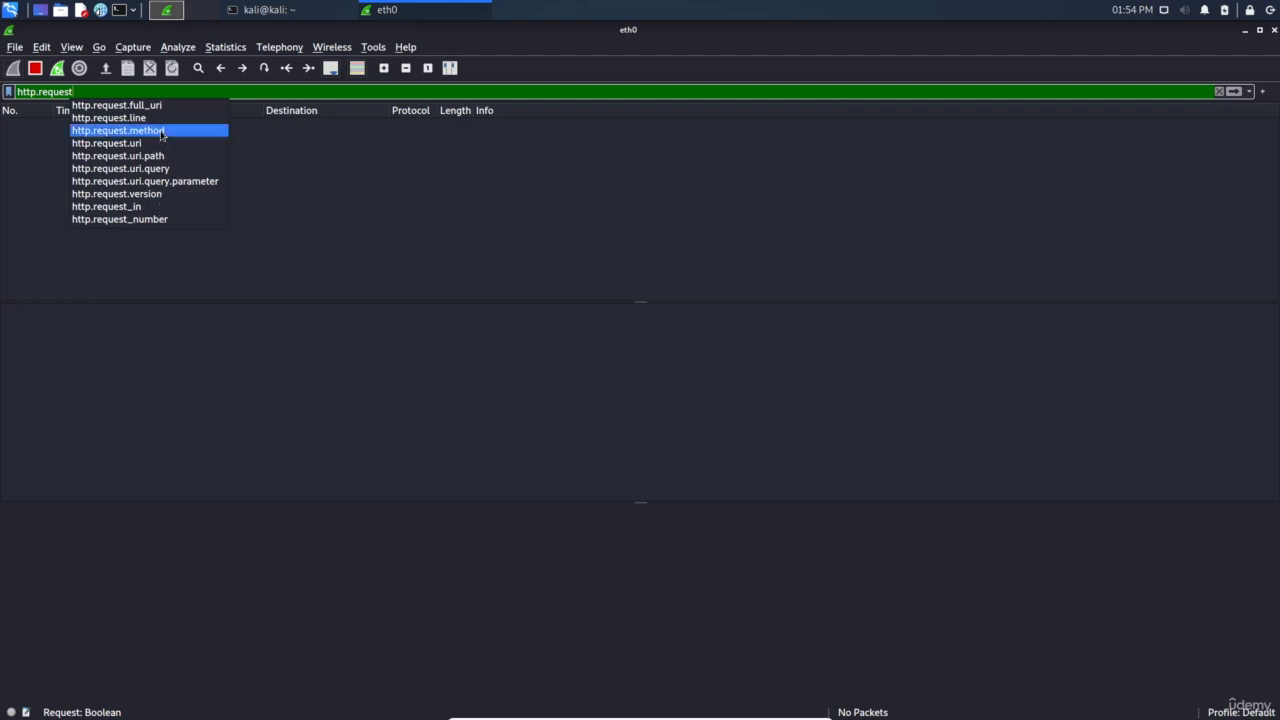
click(161, 131)
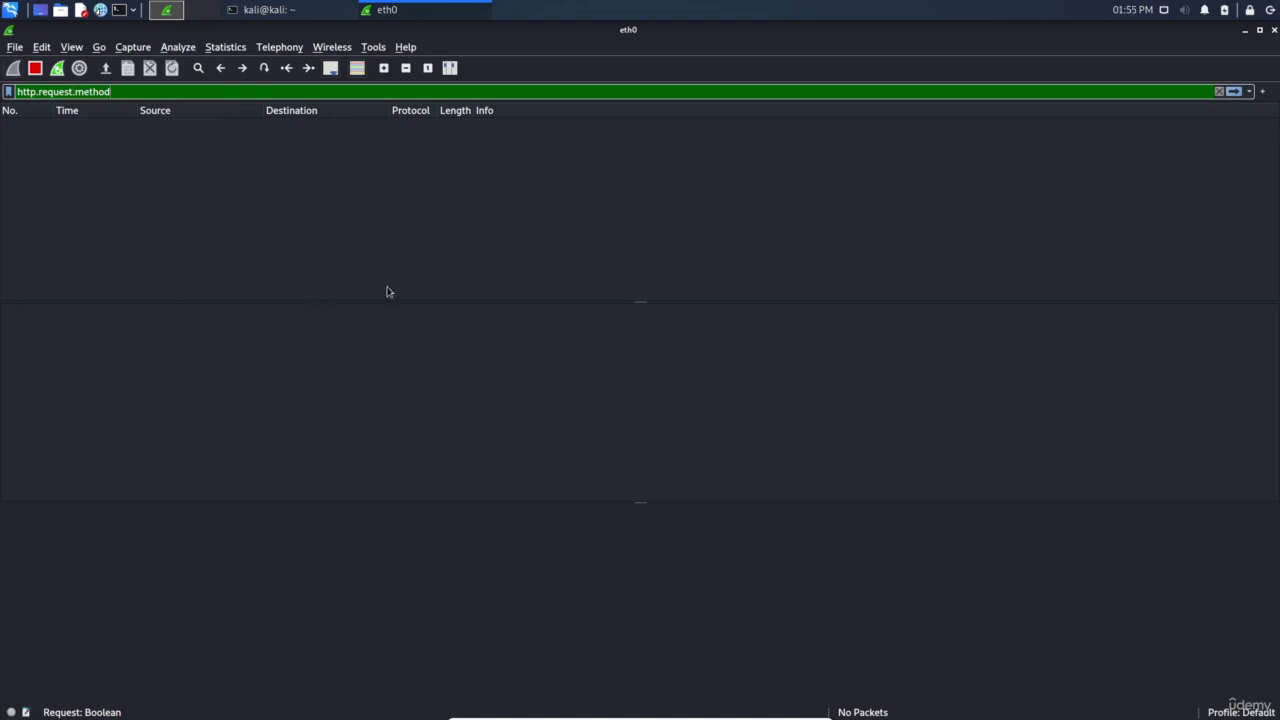
text(==)
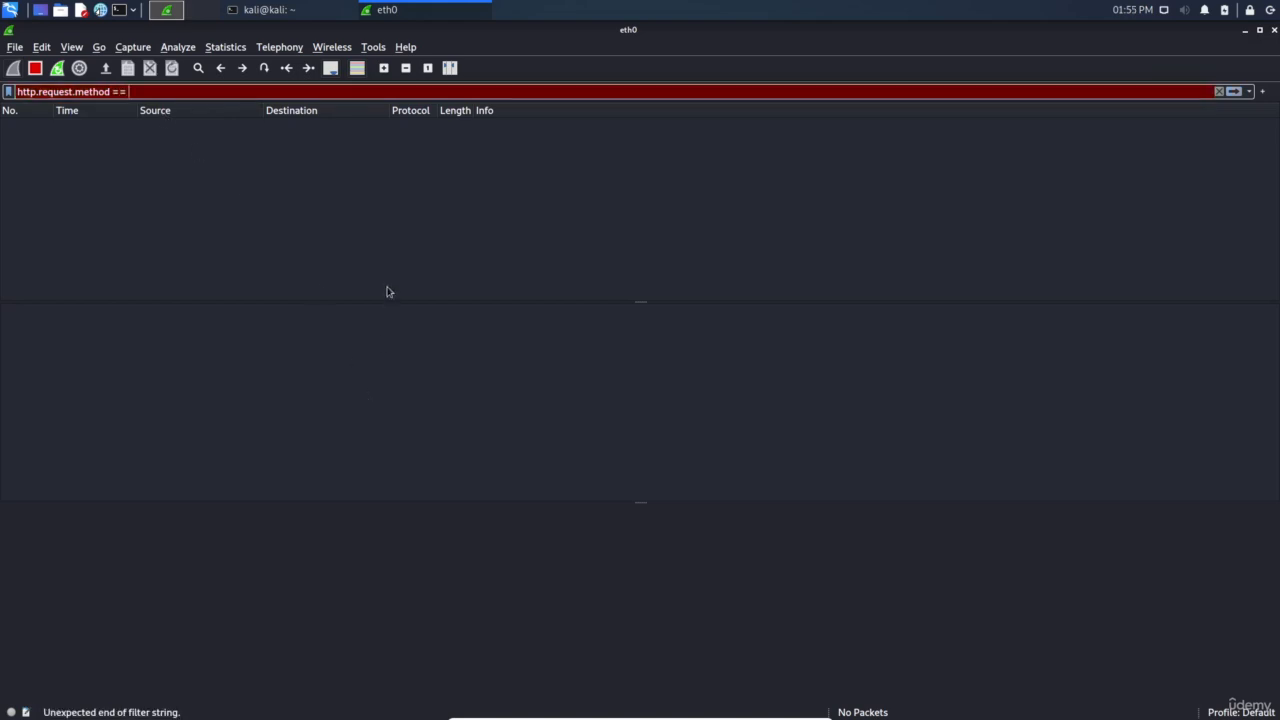
text( GET)
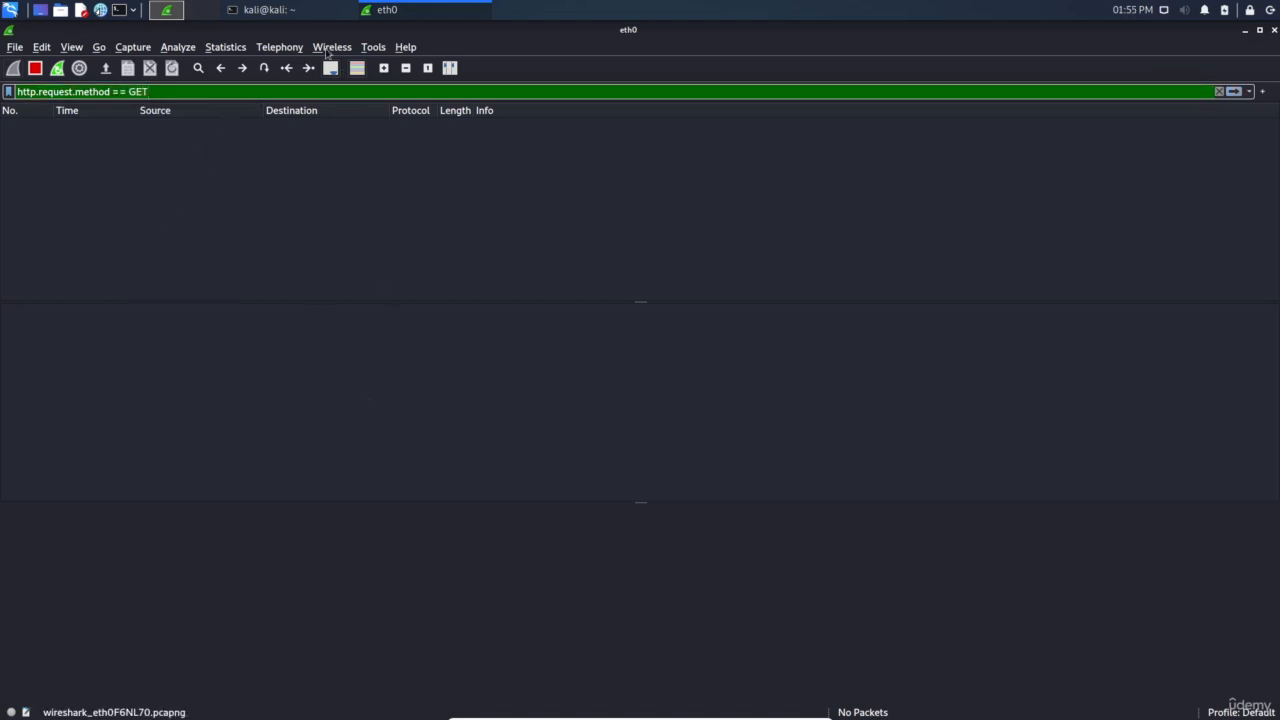
click(284, 9)
key(Up)
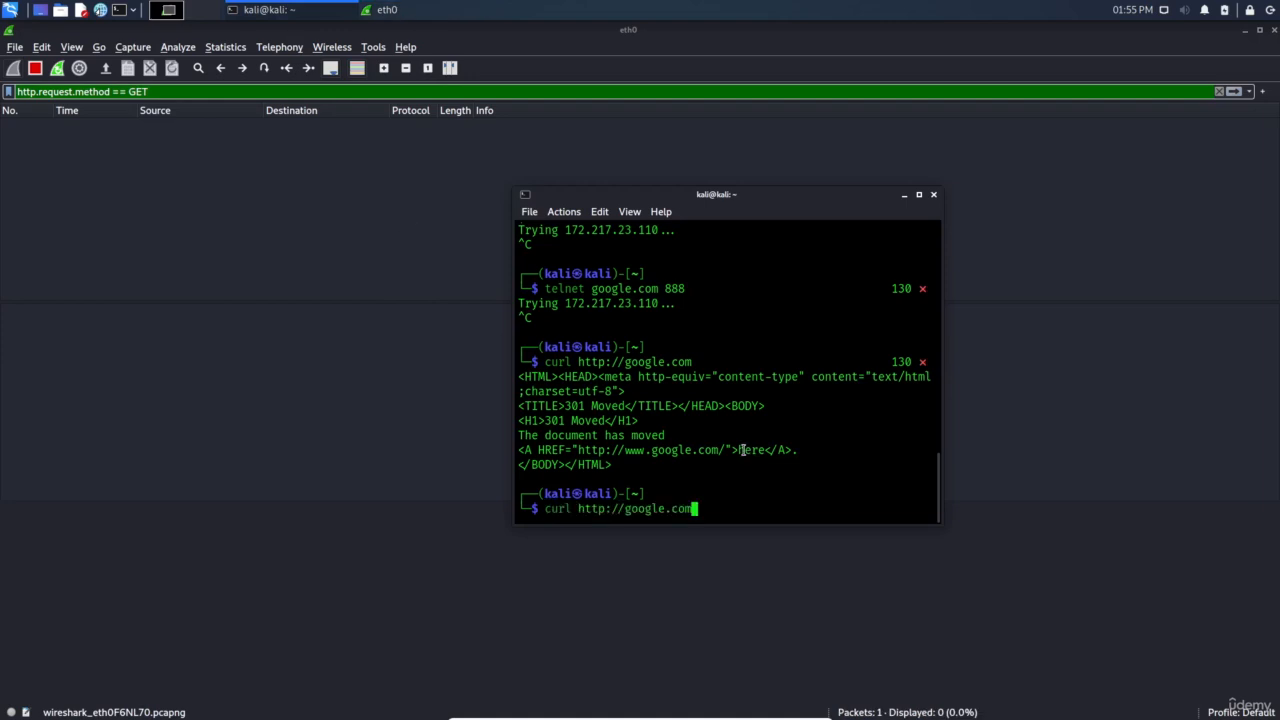
key(Return)
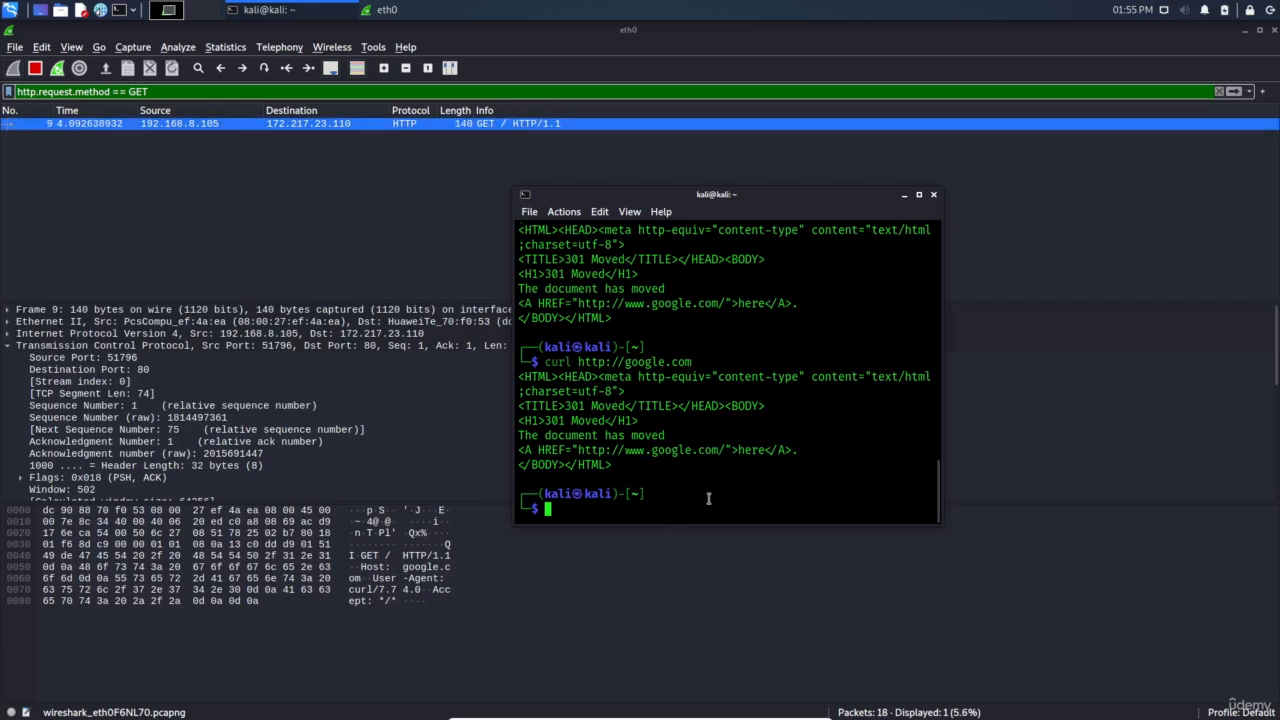
Recall the curl command and insert a -x option before the URL
key(Up)
key(ctrl+Left)
key(ctrl+Left)
key(ctrl+Left)
key(ctrl+Right)
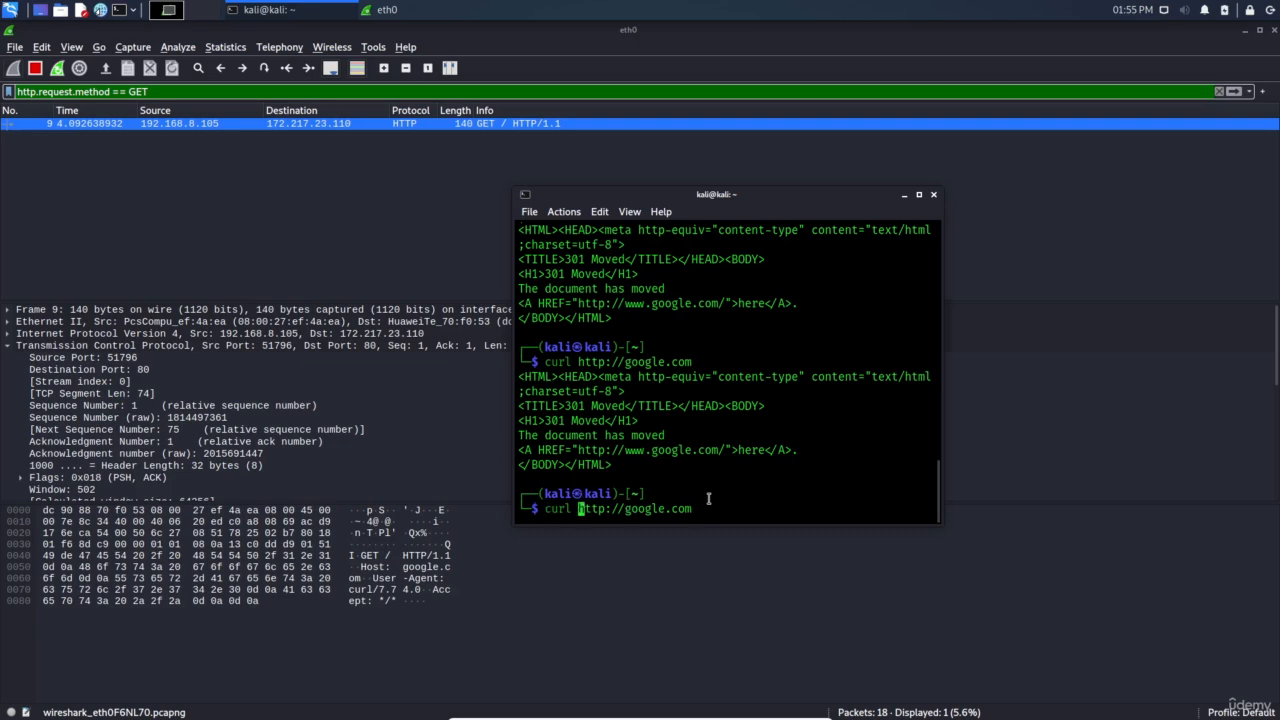
text(-x)
key(Left)
key(Left)
key(Right)
key(Right)
text(POST)
key(Return)
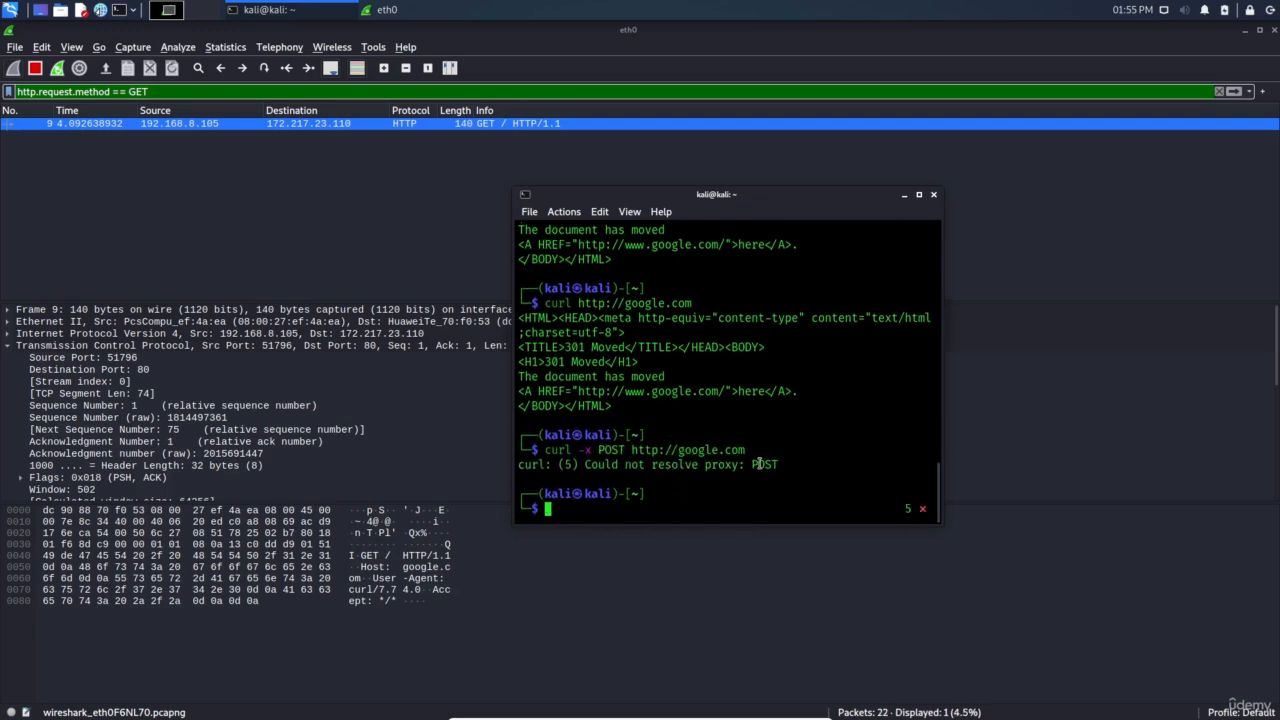
key(Up)
key(Left)
key(Left)
key(Left)
key(Left)
key(Left)
key(Left)
key(Left)
key(Left)
key(Left)
key(Left)
key(Left)
key(Left)
key(Left)
key(Left)
key(Left)
key(Left)
key(Left)
key(Left)
key(Left)
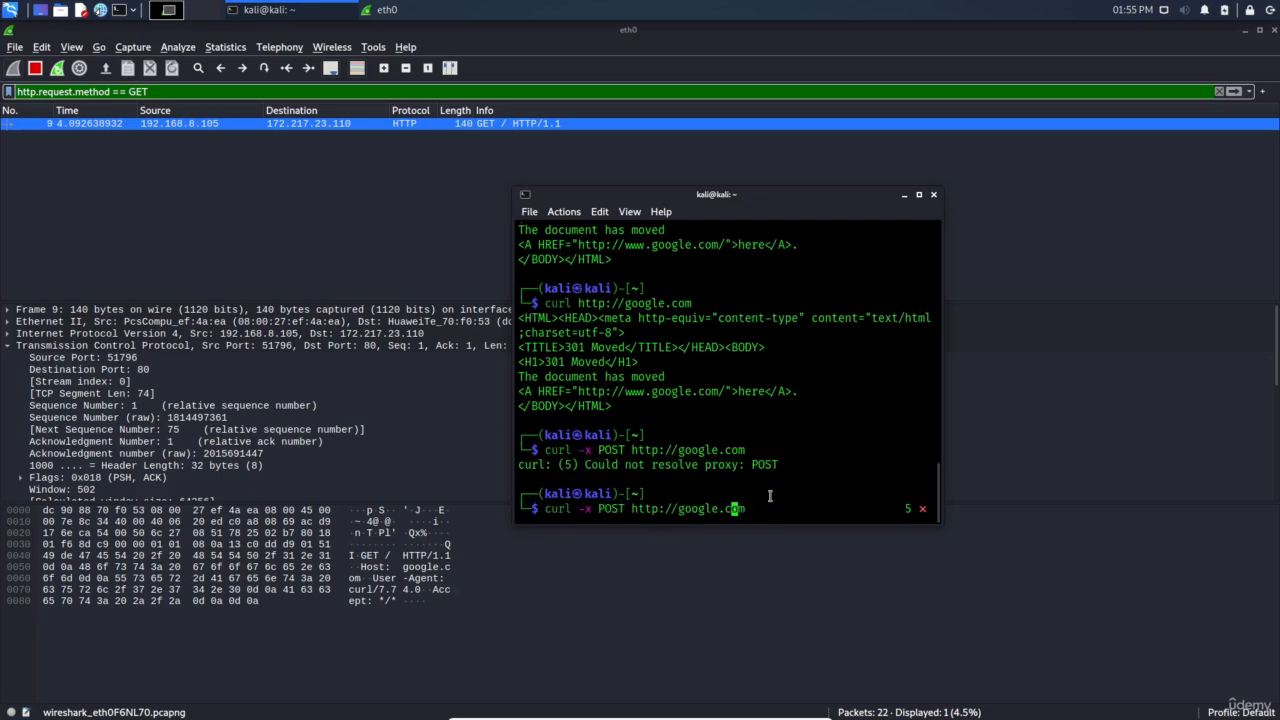
key(Left)
key(Left)
key(Left)
key(Left)
key(BackSpace)
text(X)
key(Return)
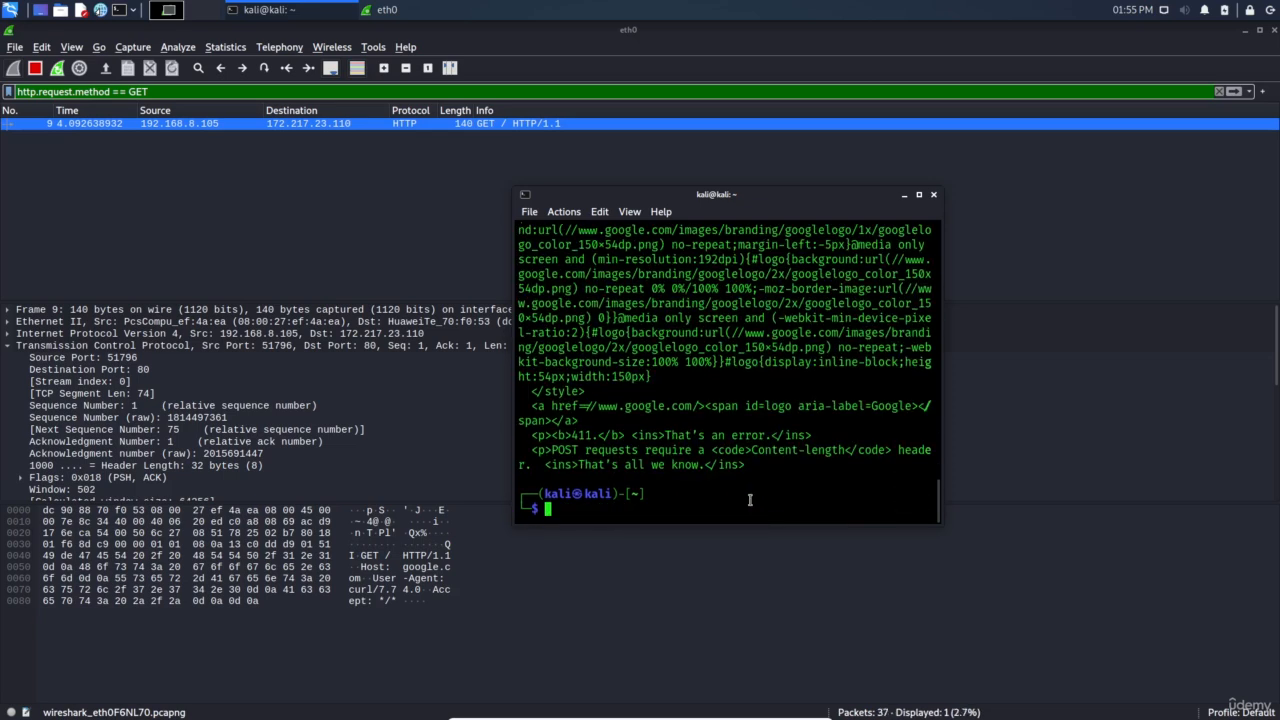
Change the display filter to http.request.method == POST and restart the capture
double_click(137, 91)
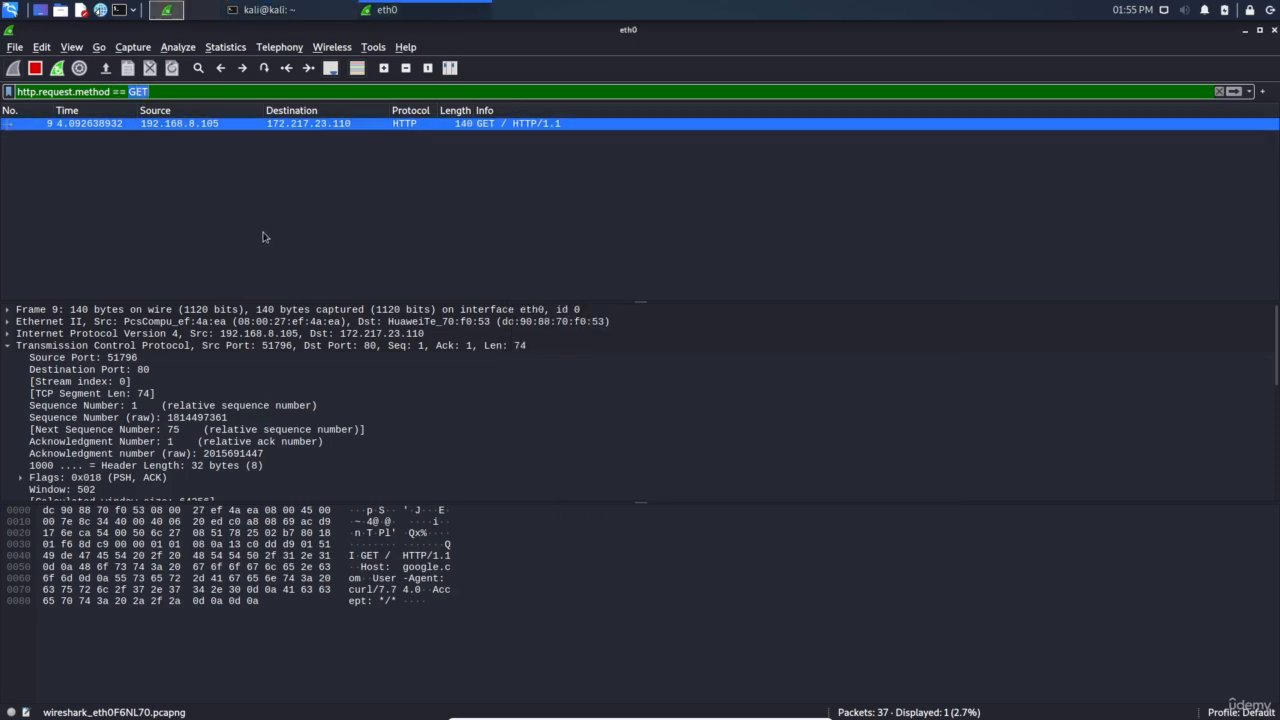
text(POST)
key(Return)
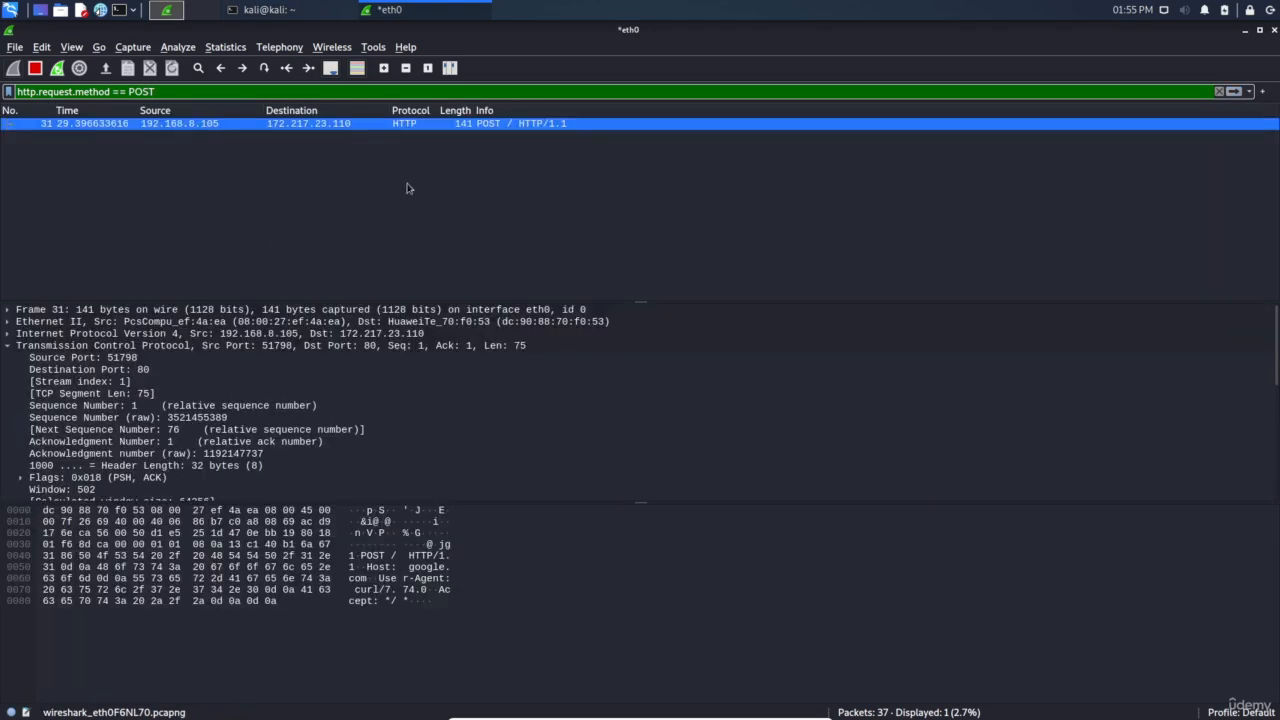
key(ctrl+r)
click(686, 372)
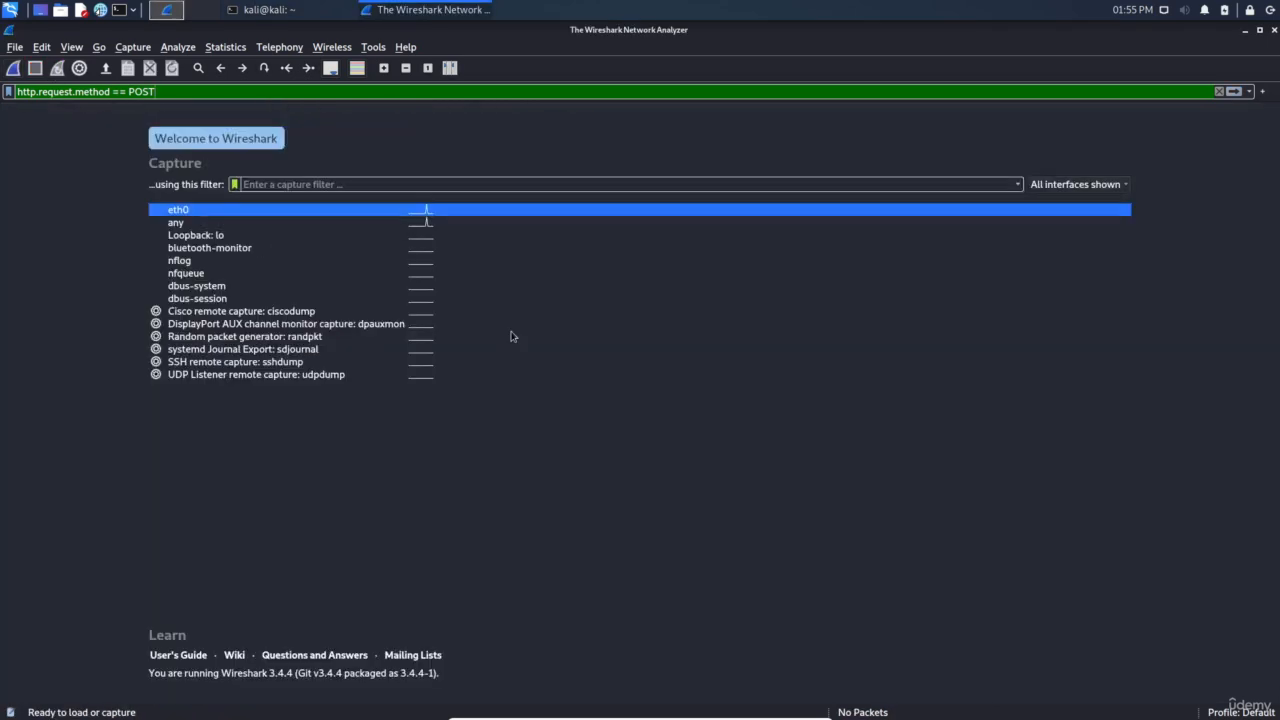
key(alt+Tab)
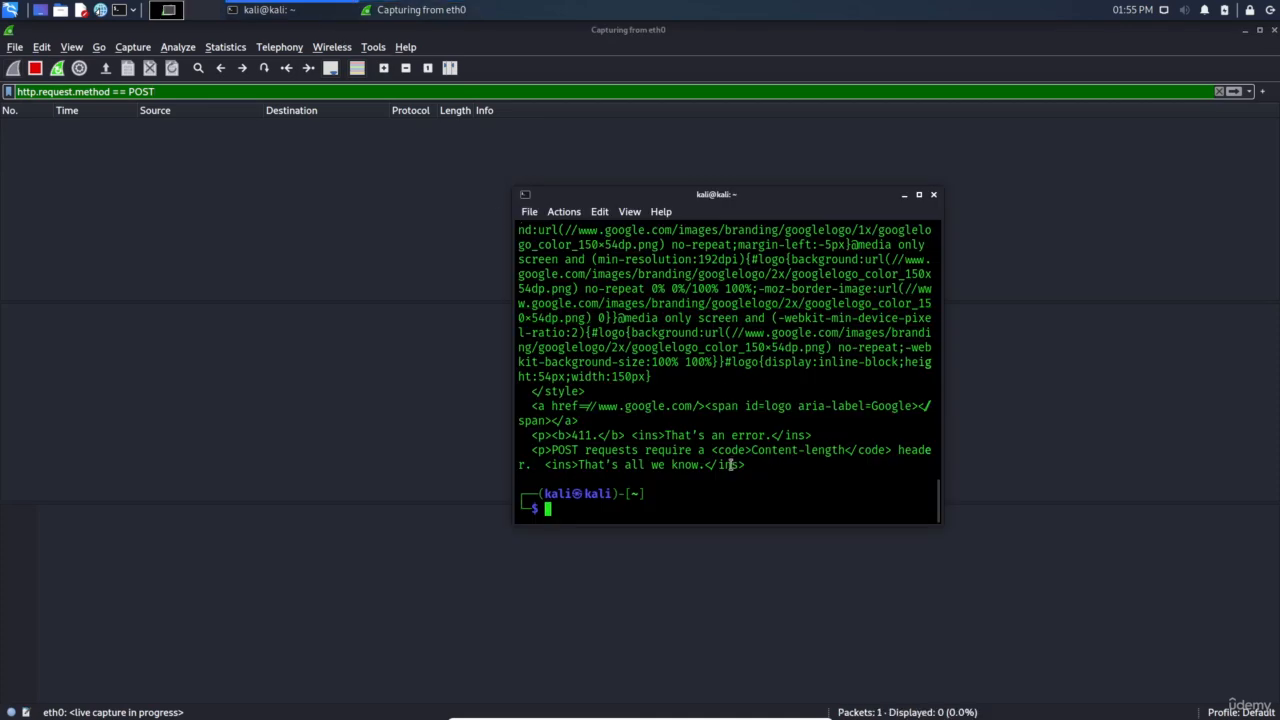
key(Up)
key(Return)
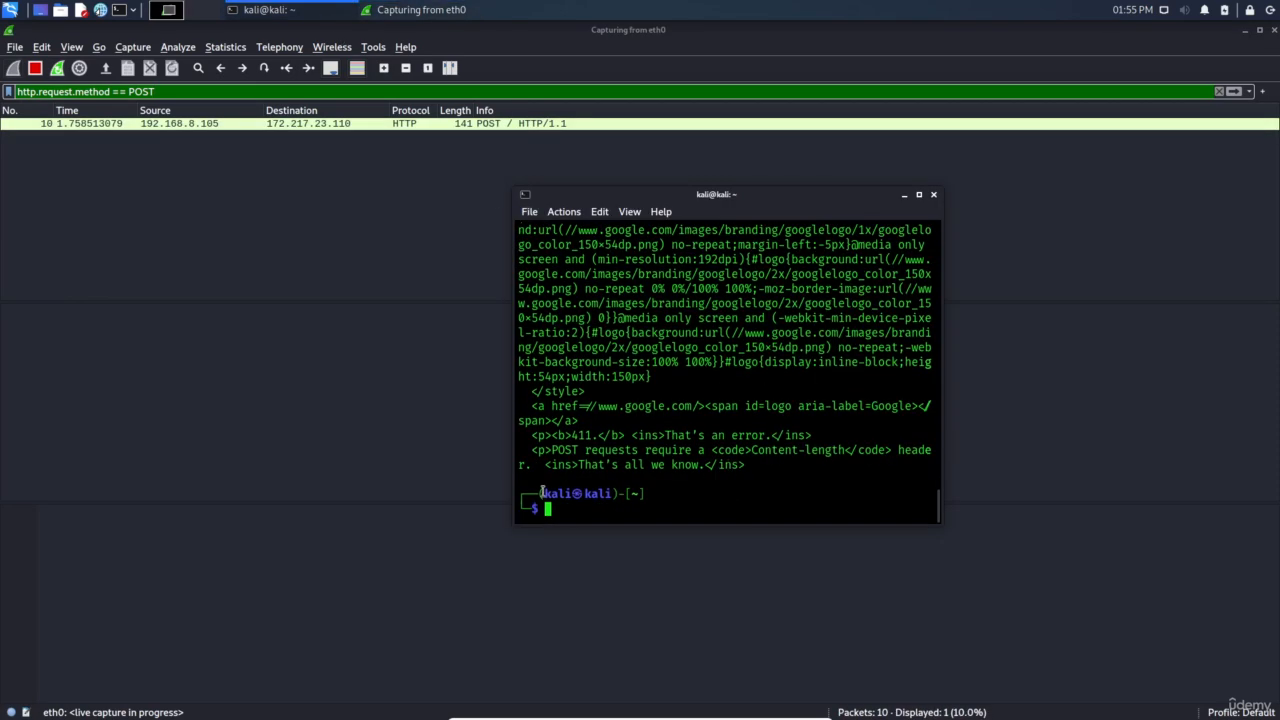
click(449, 137)
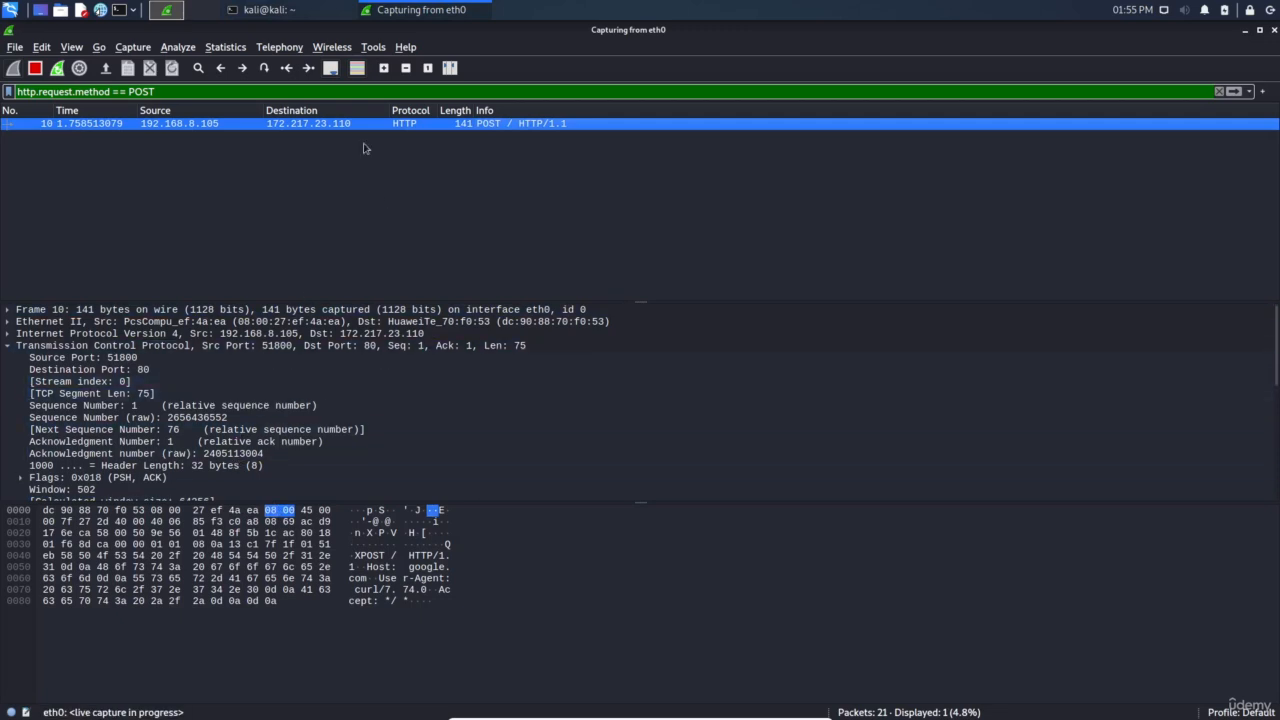
Restart the live capture again, continuing without saving
double_click(150, 91)
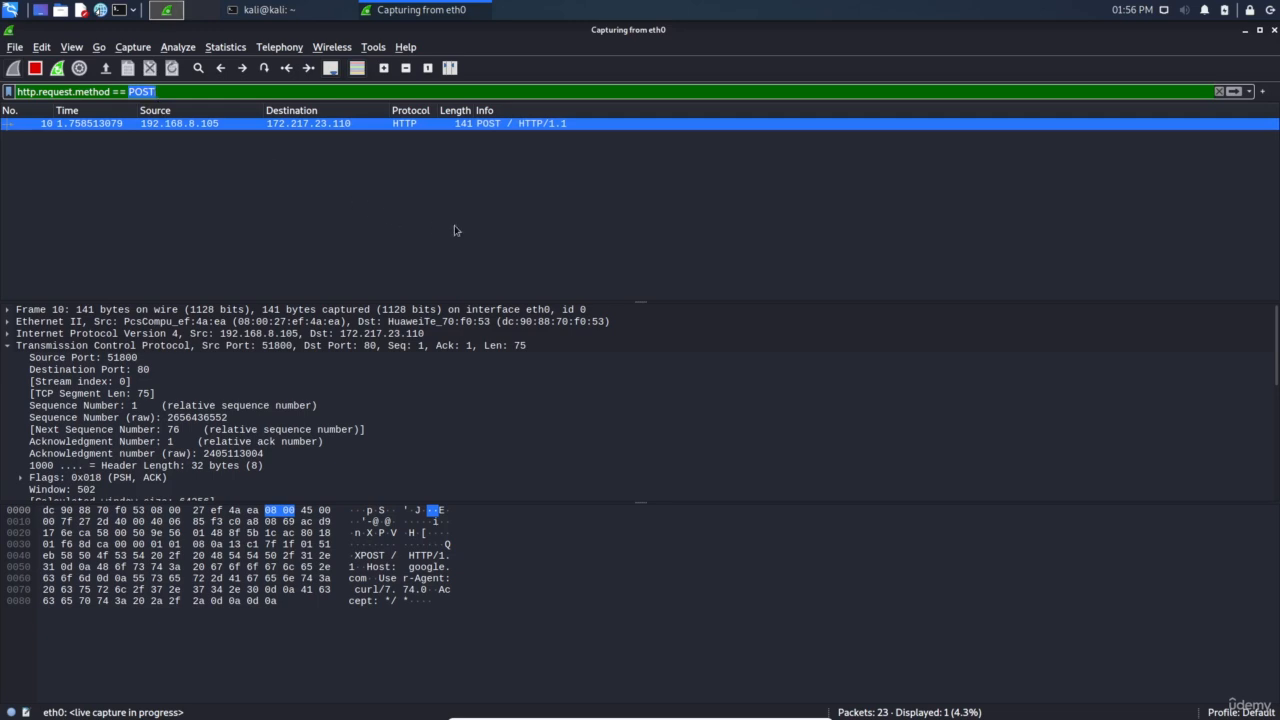
click(57, 68)
click(680, 376)
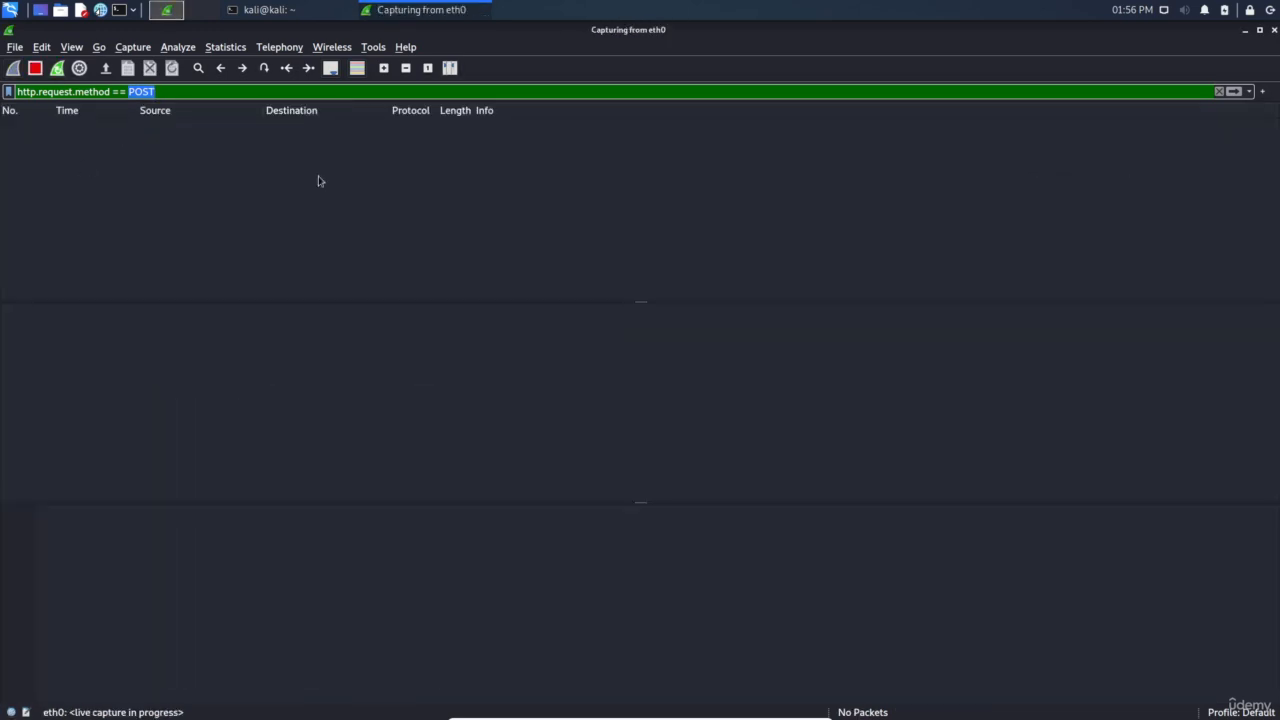
Clear the POST filter and, after some trial edits, apply a !dns filter
triple_click(160, 91)
key(BackSpace)
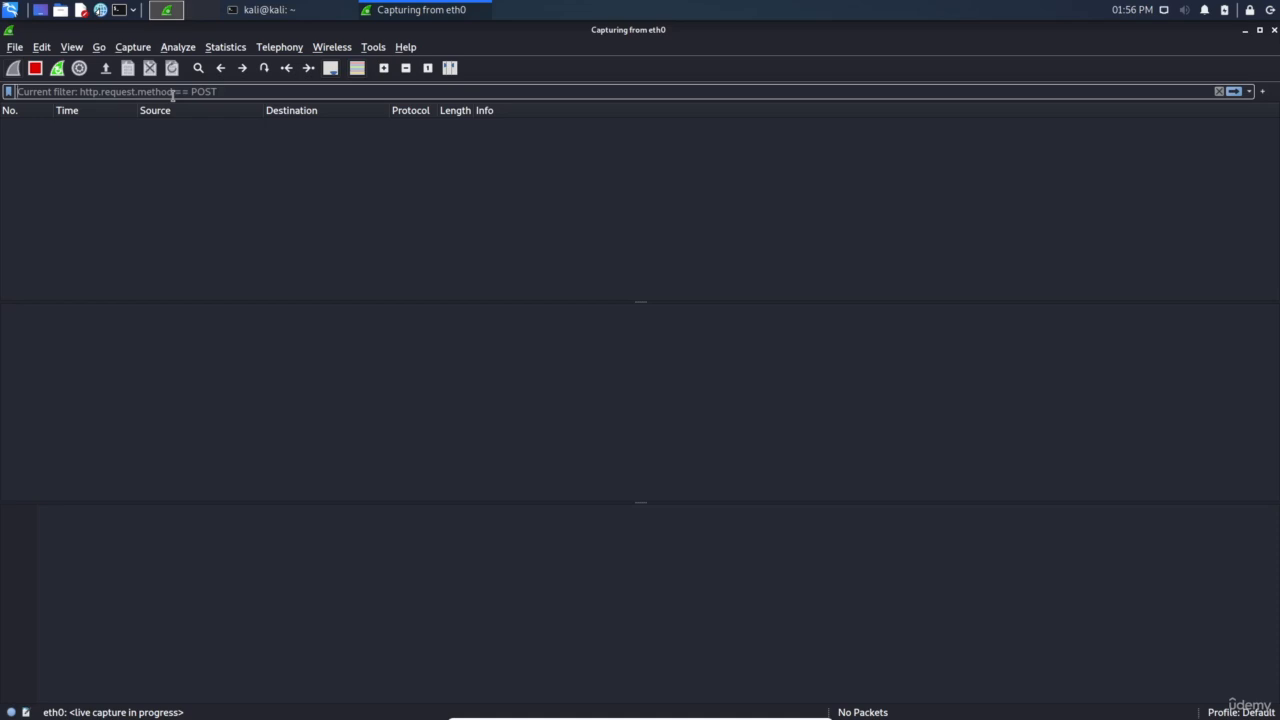
text(!)
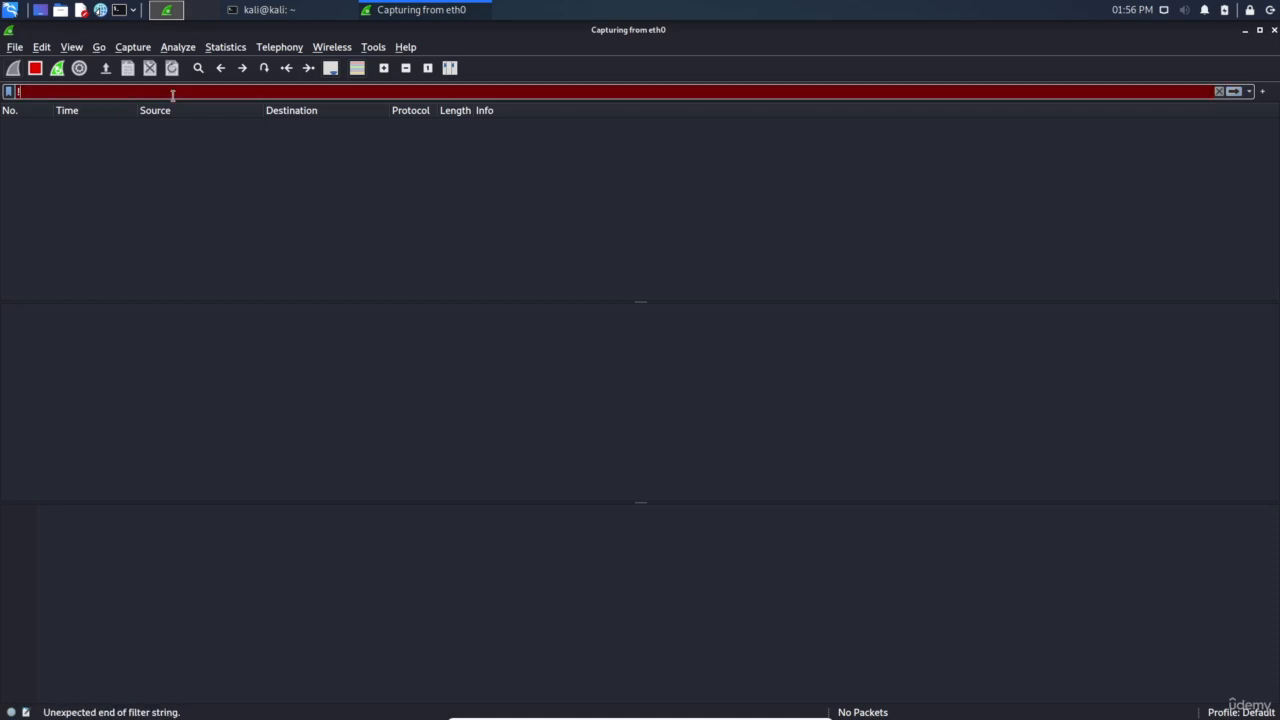
text((DNS)
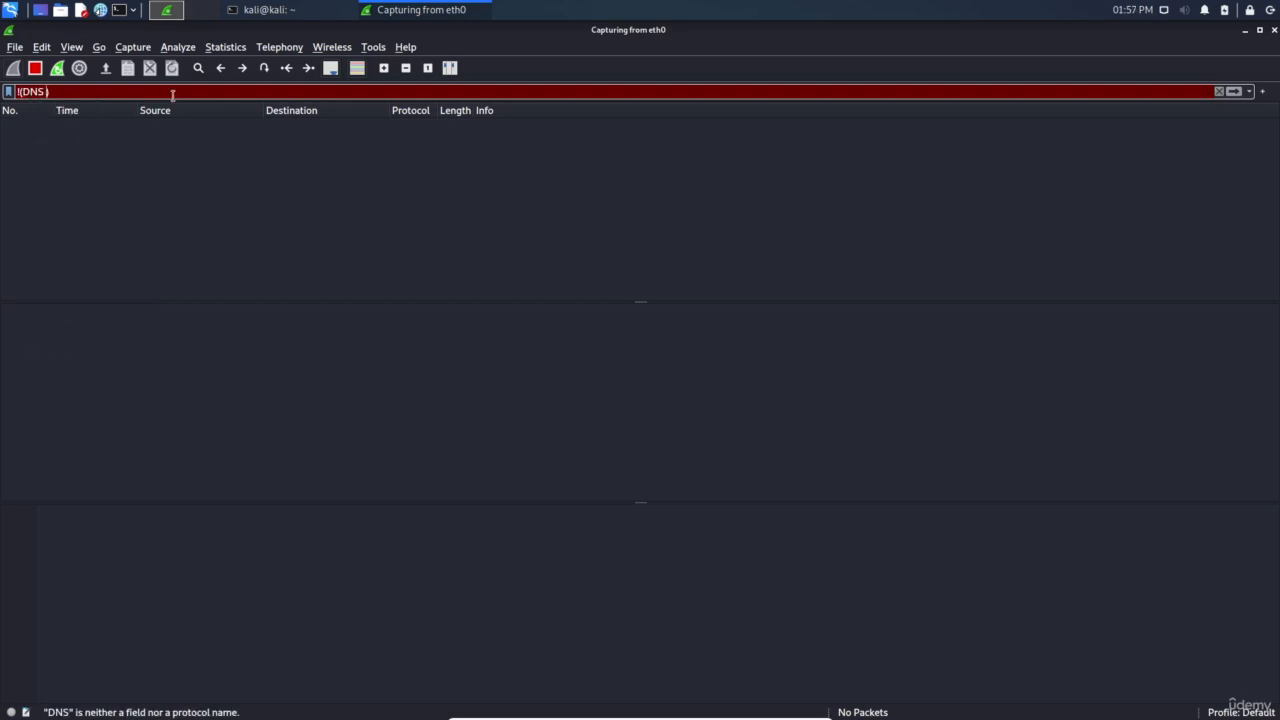
text( or)
key(BackSpace)
key(BackSpace)
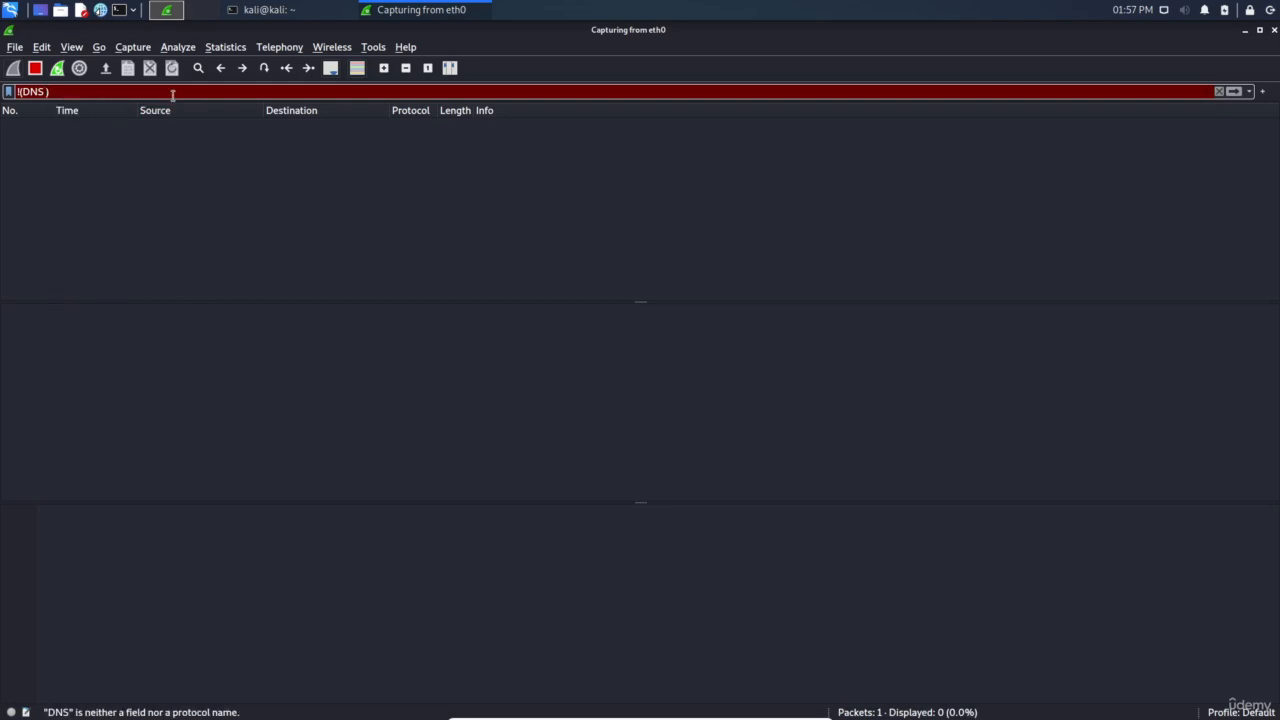
text(||)
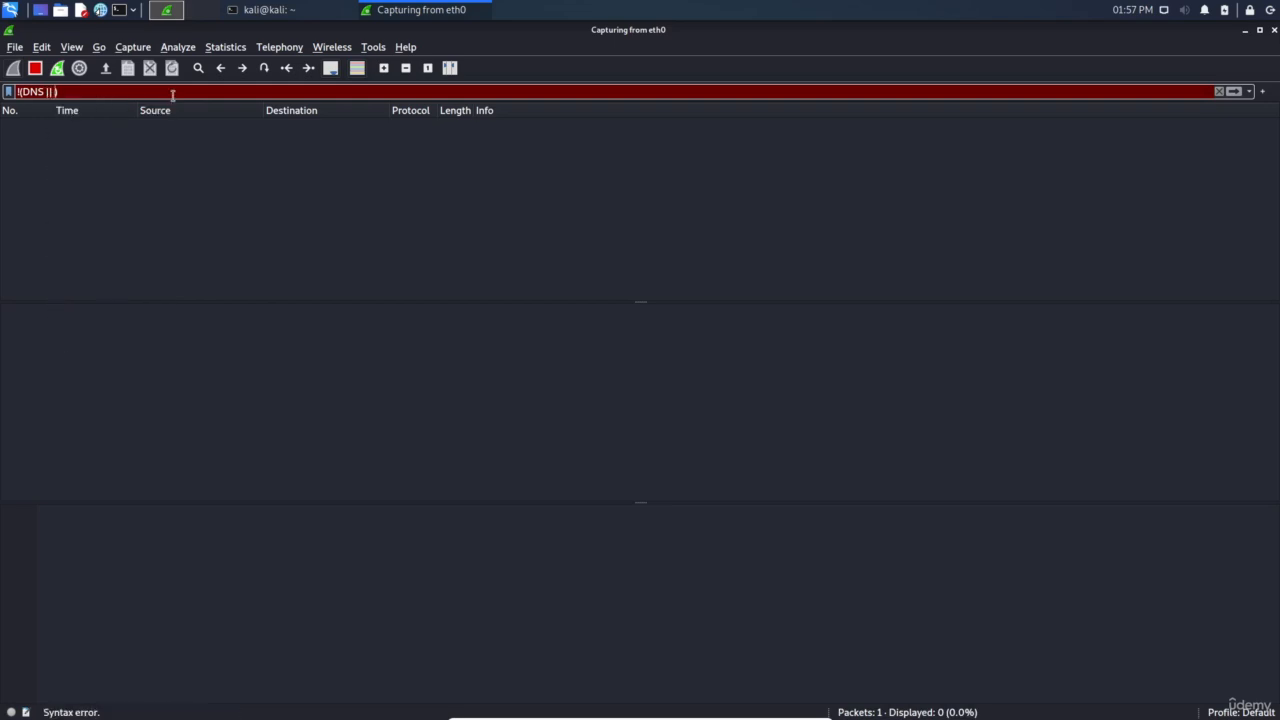
text( ARP)
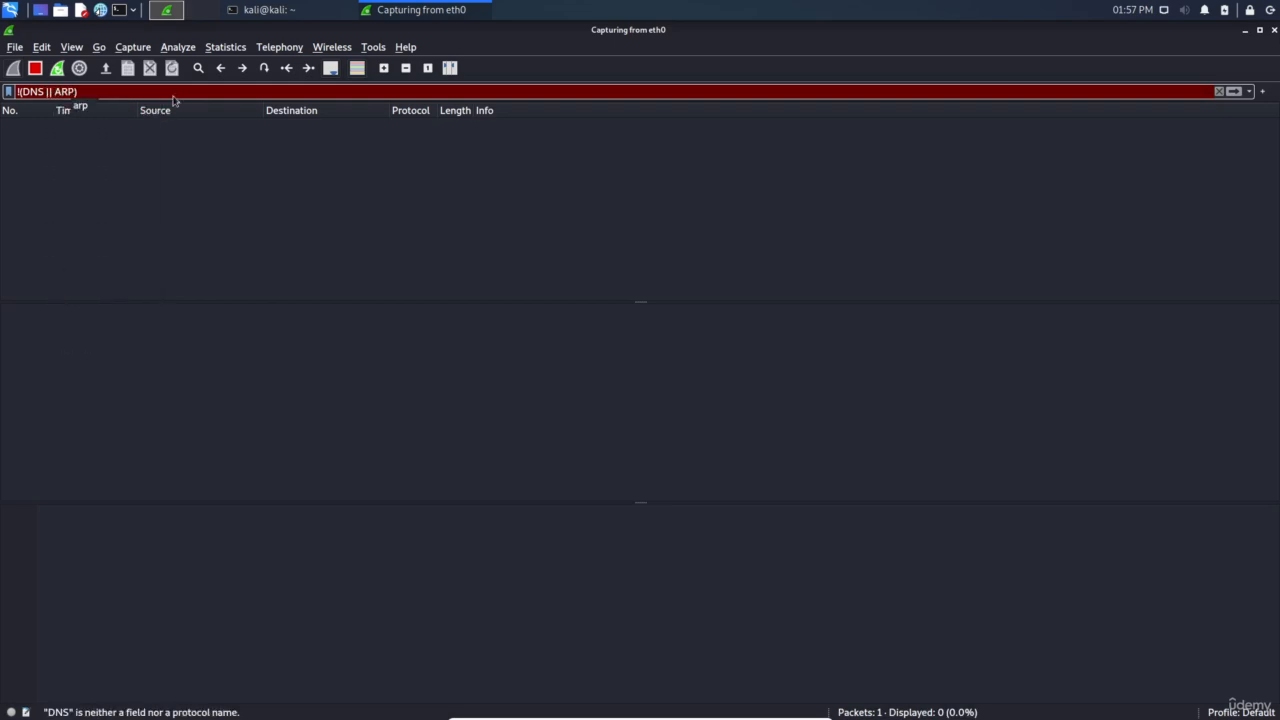
click(173, 97)
key(BackSpace)
key(BackSpace)
key(BackSpace)
key(BackSpace)
key(BackSpace)
key(BackSpace)
key(BackSpace)
key(BackSpace)
key(BackSpace)
key(BackSpace)
key(BackSpace)
key(BackSpace)
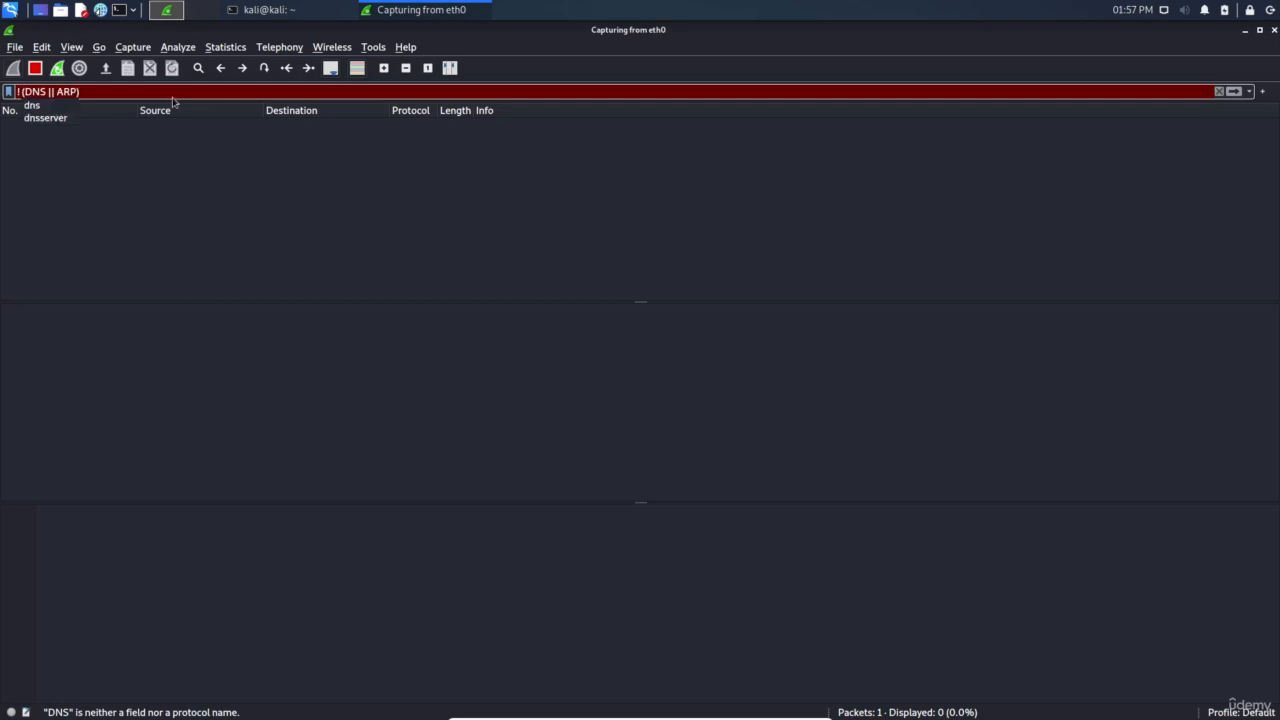
text(dns)
key(Return)
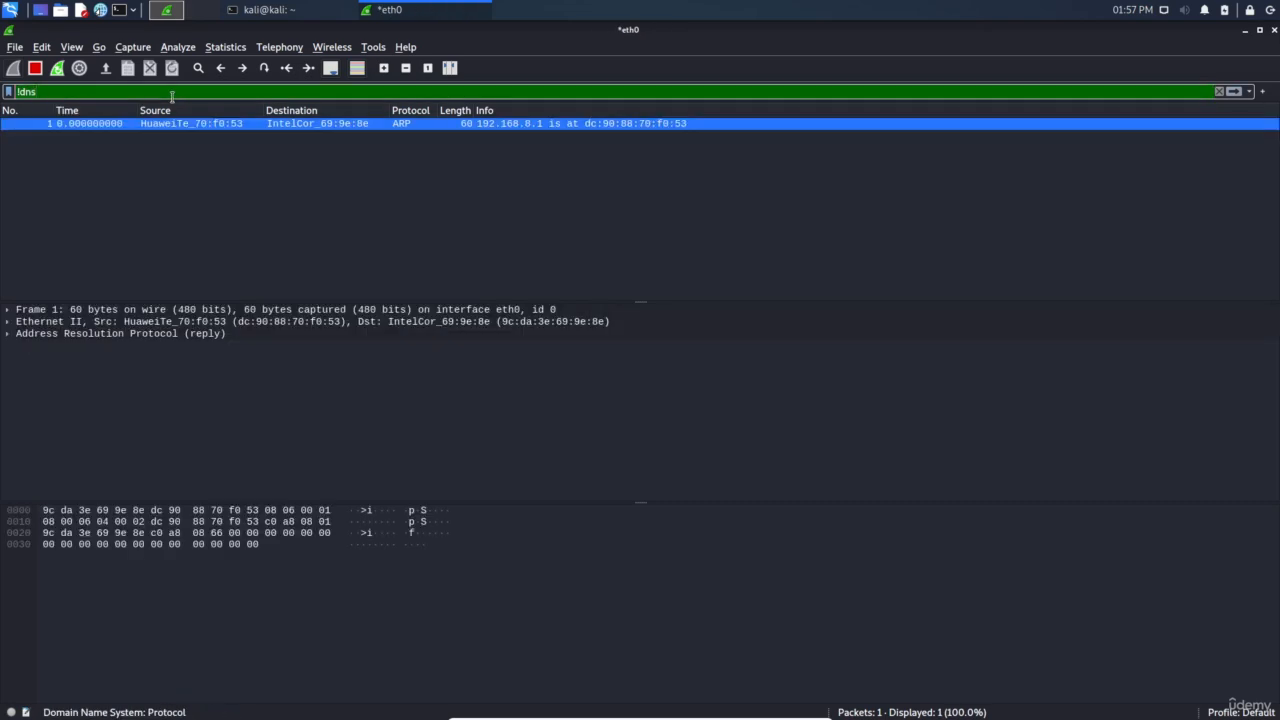
Replace it with !(dns or arp), apply it, and point out the dns and arp terms
triple_click(172, 96)
text(!()
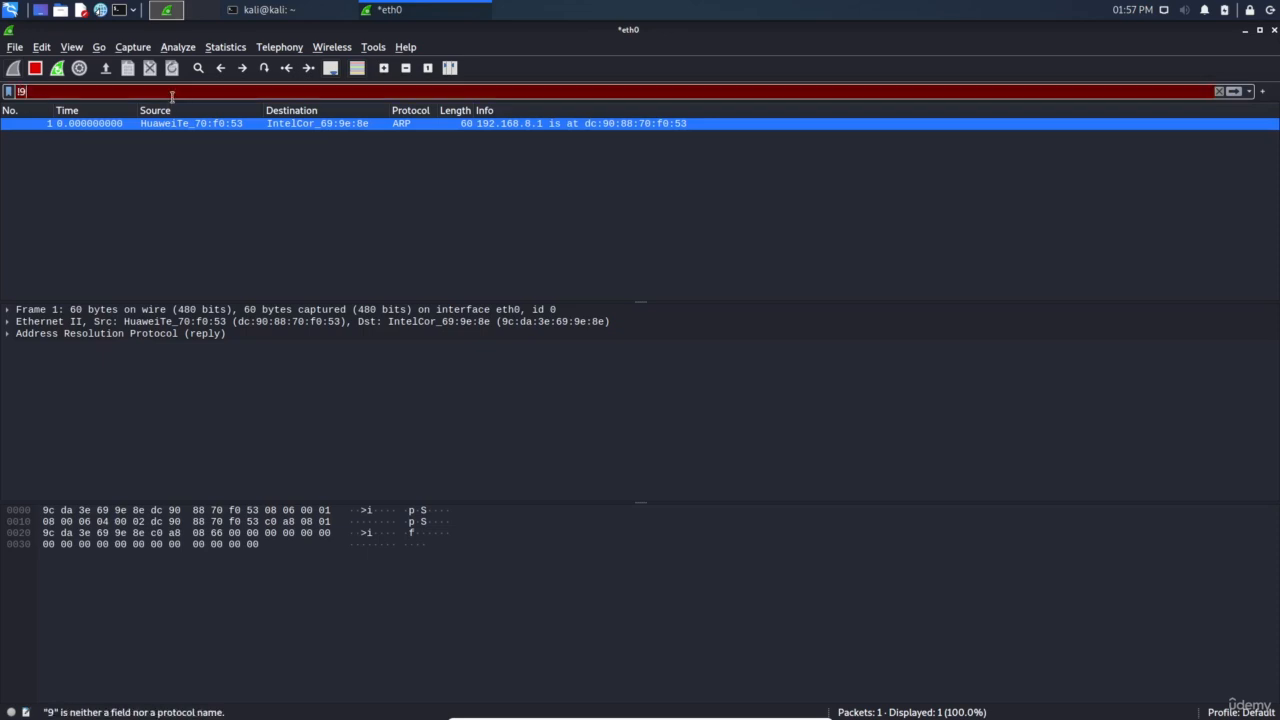
text(dns)
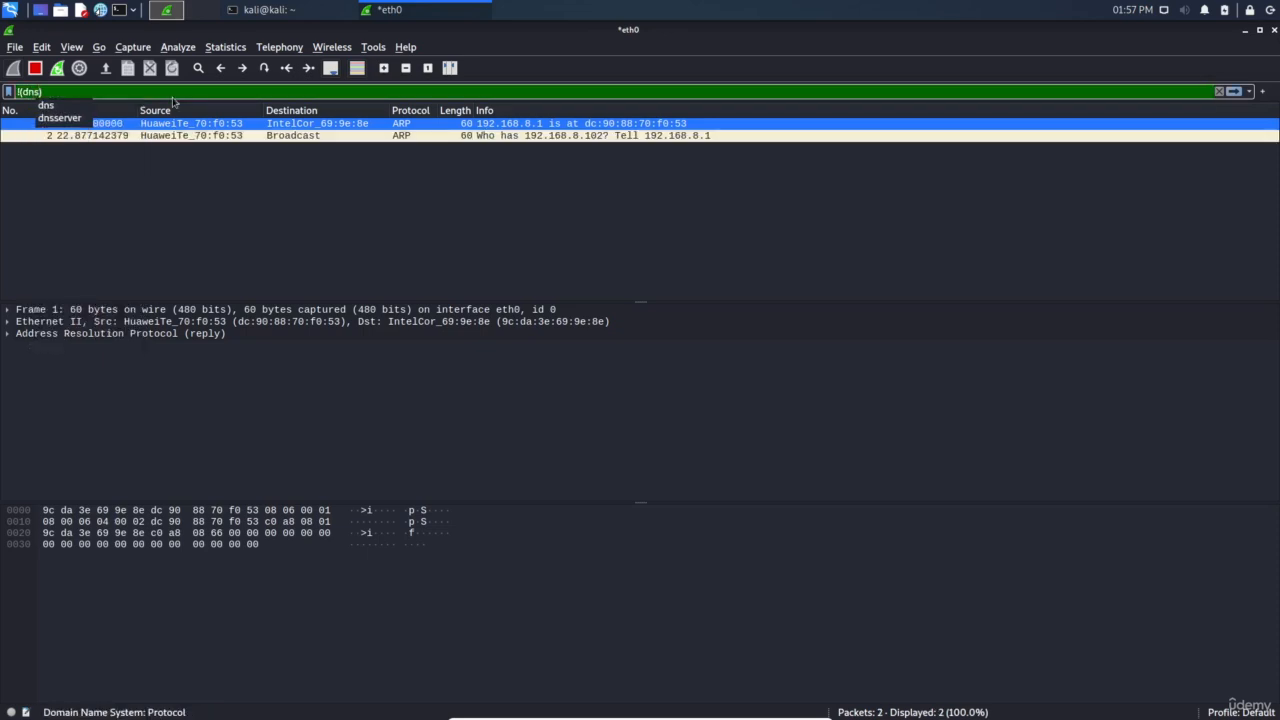
text( or)
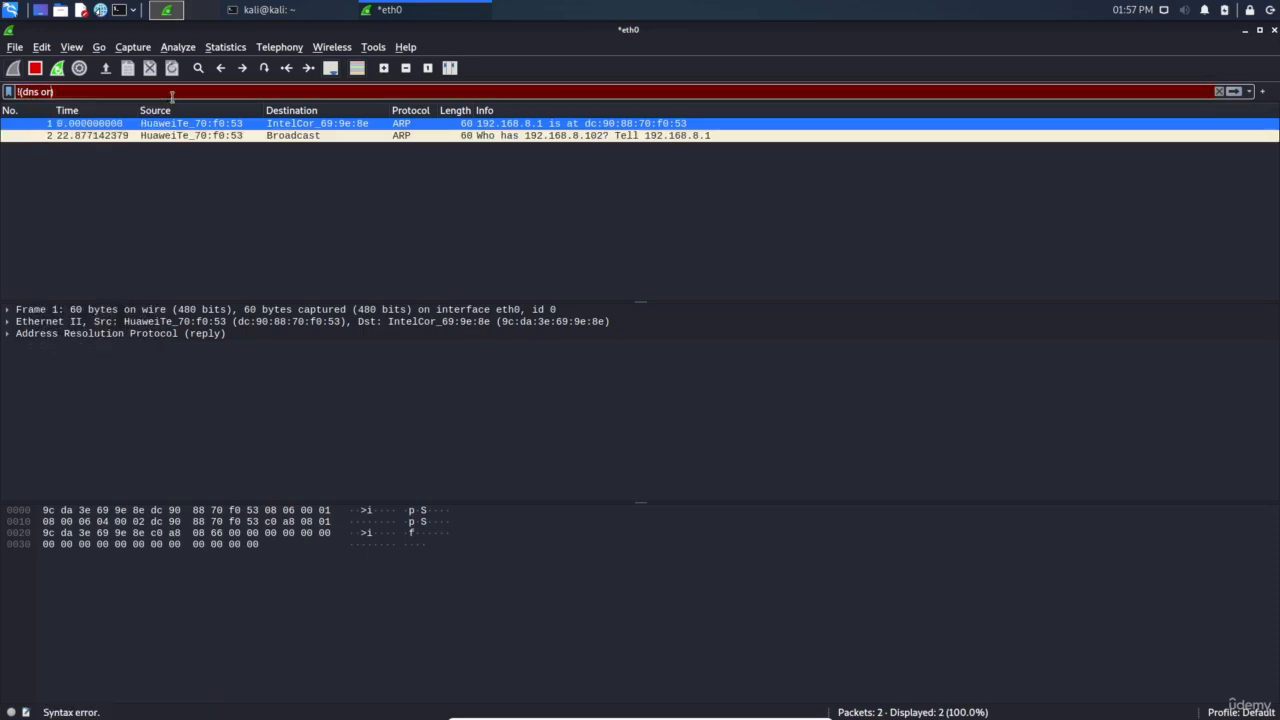
text( arp)
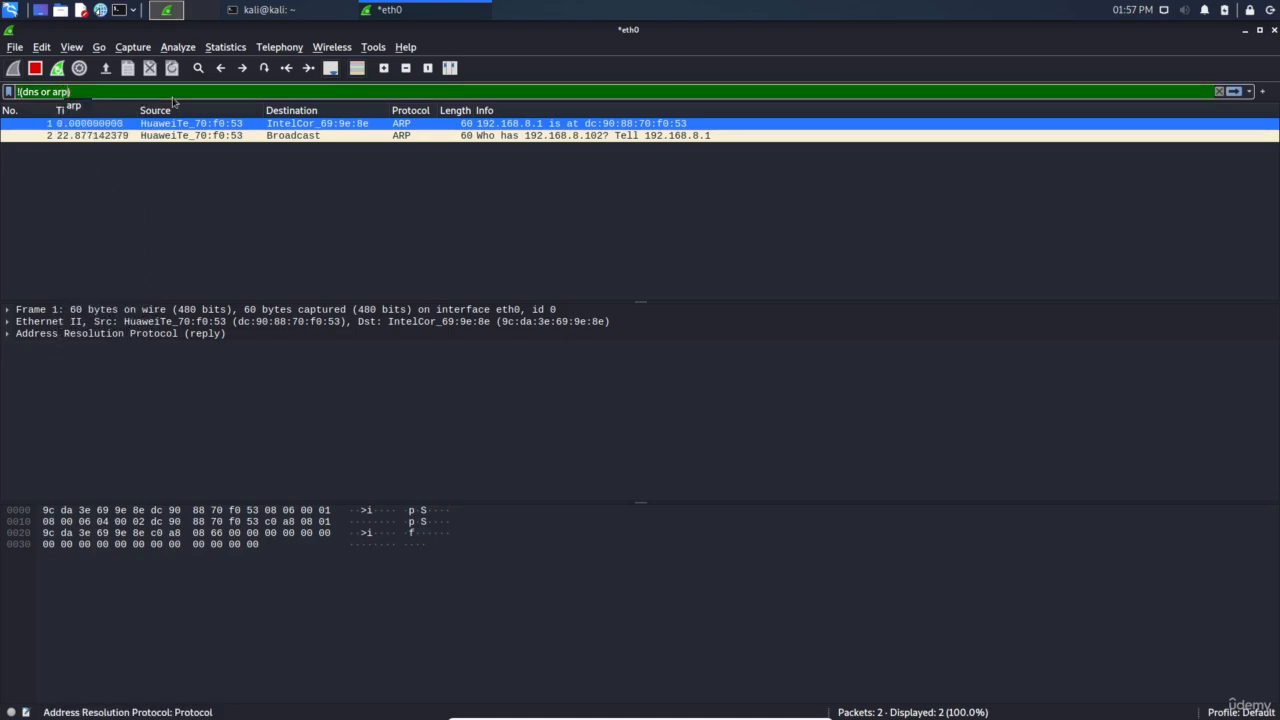
key(Return)
double_click(33, 92)
double_click(57, 92)
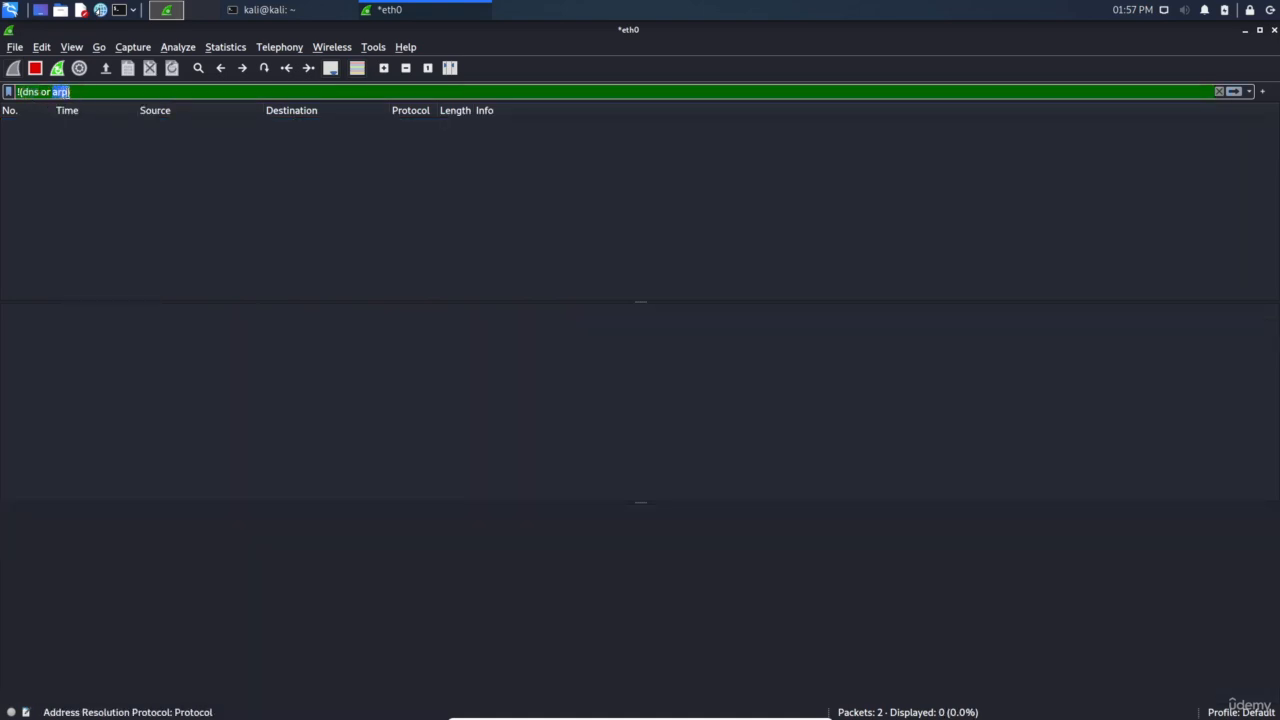
click(18, 92)
double_click(29, 92)
double_click(60, 92)
click(72, 92)
click(300, 10)
key(Up)
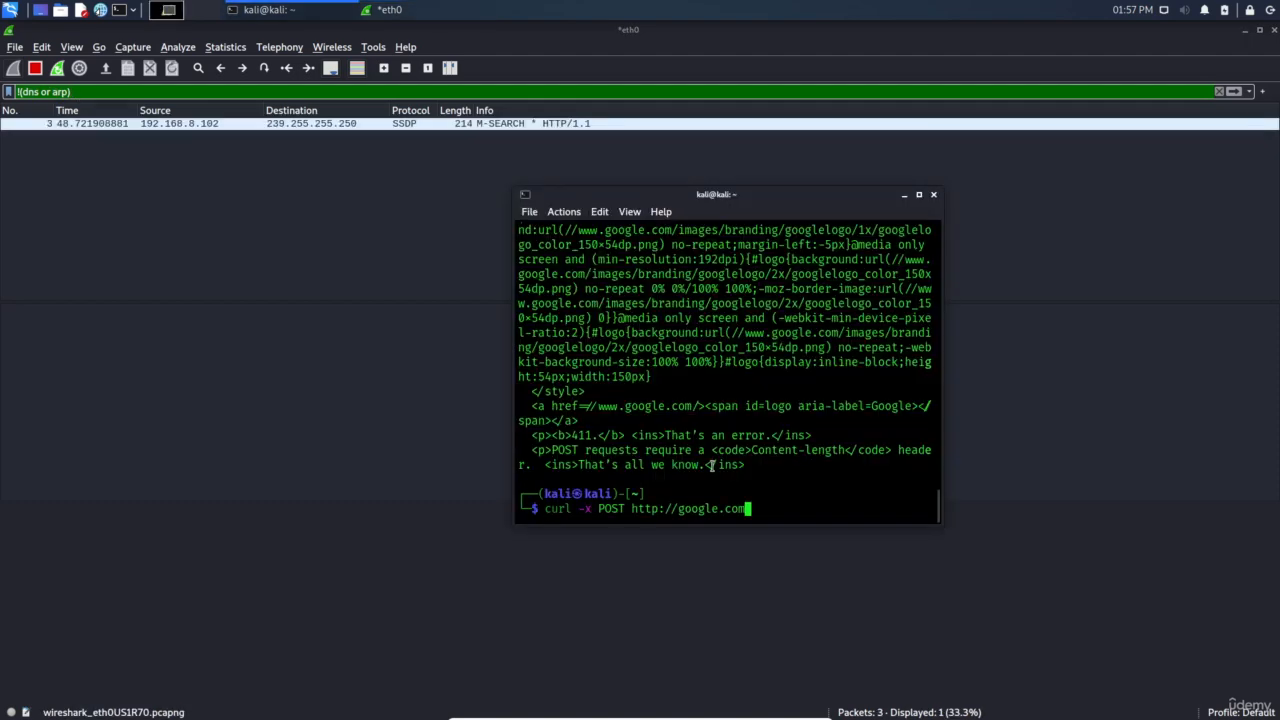
key(Up)
key(Return)
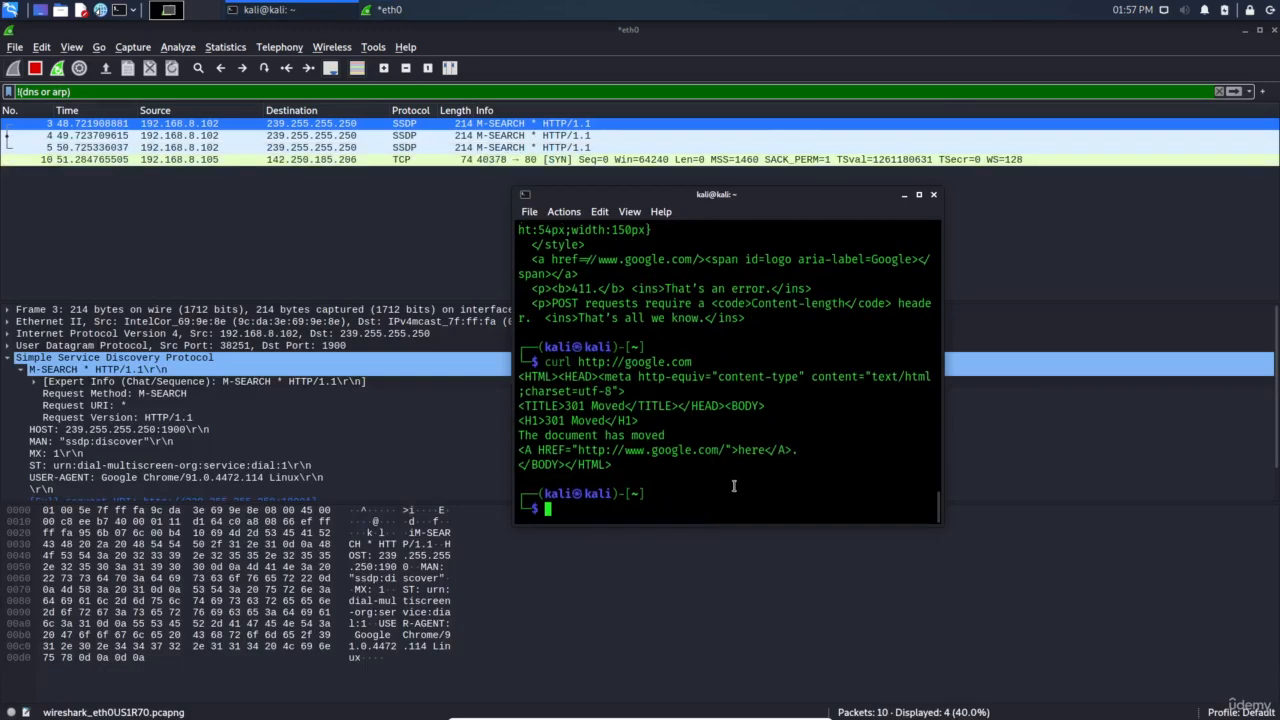
Inspect the new TCP SYN, ACK, HTTP 301 and SSDP packets in Wireshark
click(490, 341)
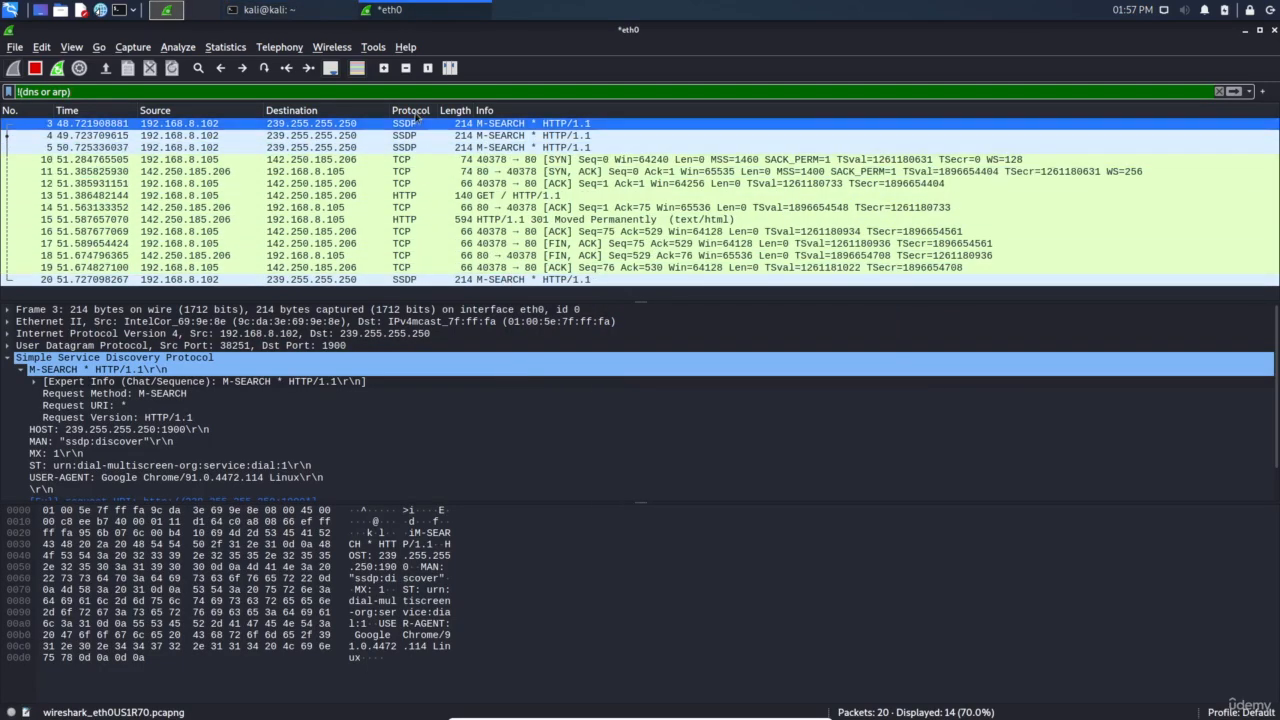
click(417, 159)
click(417, 147)
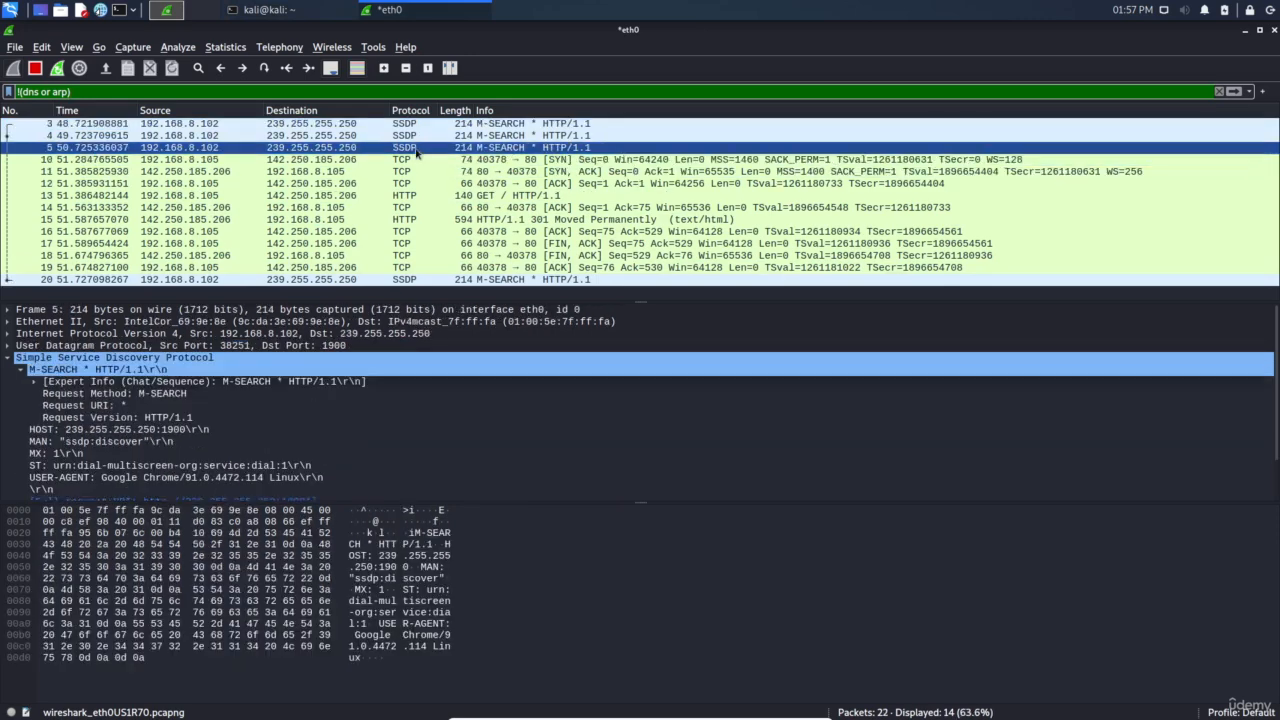
click(418, 207)
click(417, 219)
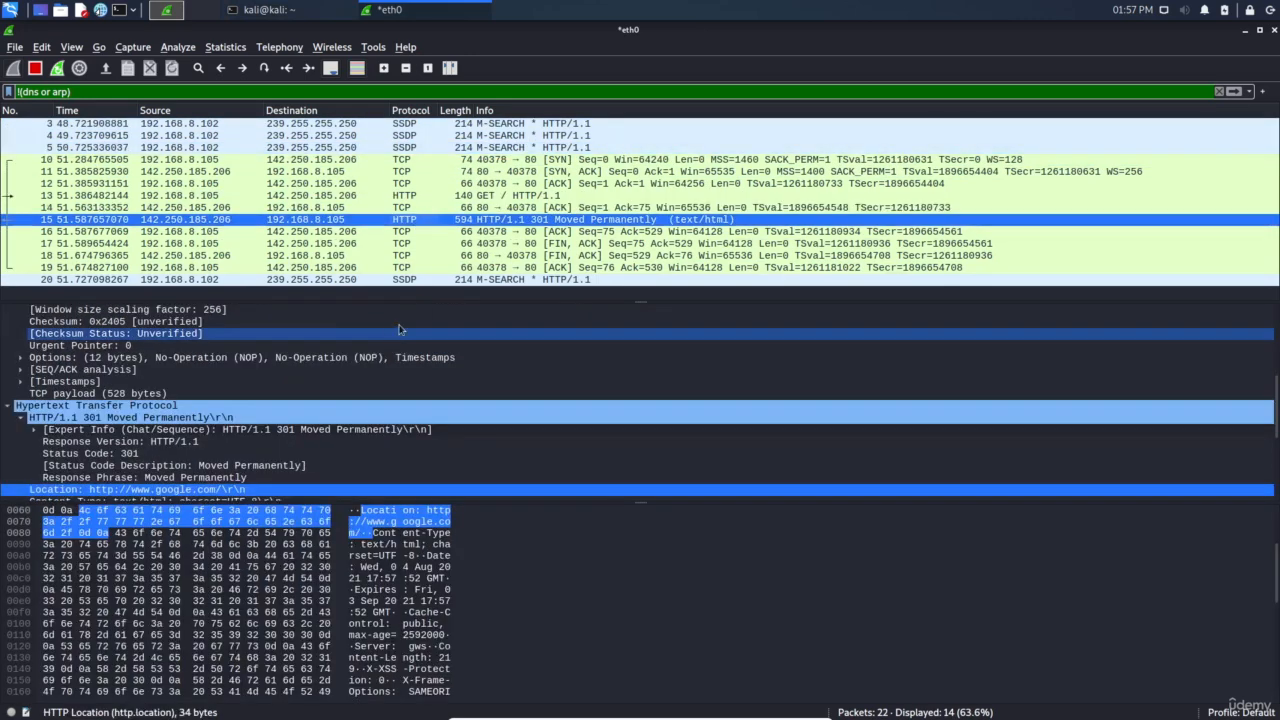
click(416, 280)
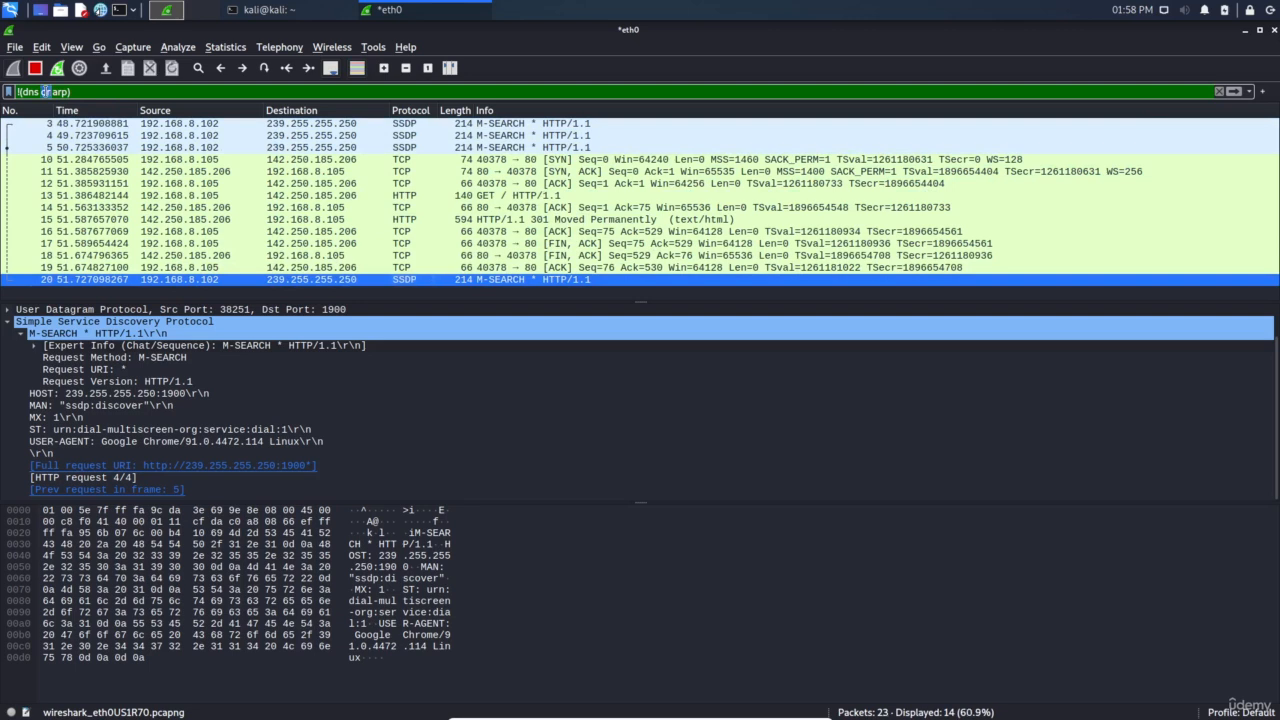
Apply !(arp) to reveal DNS packets like frame 8, then restore !(dns or arp)
click(35, 91)
double_click(33, 91)
key(BackSpace)
key(Return)
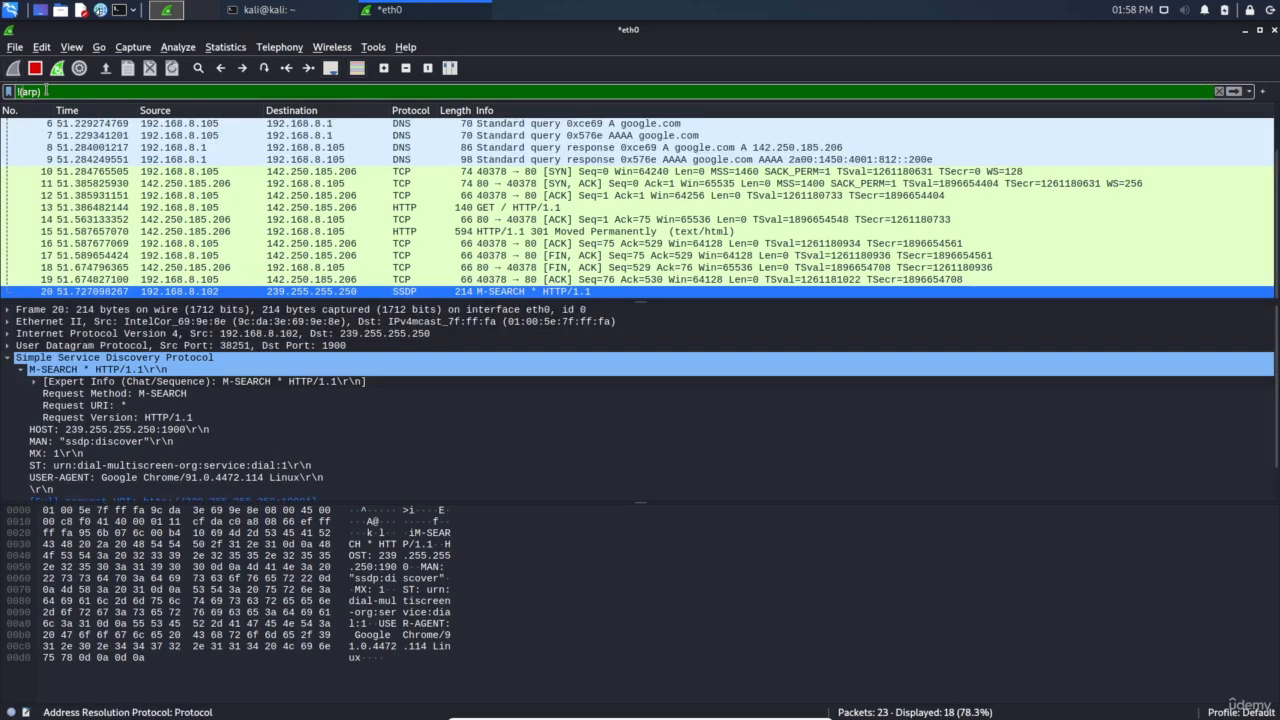
click(407, 150)
scroll(407, 151, up, 1)
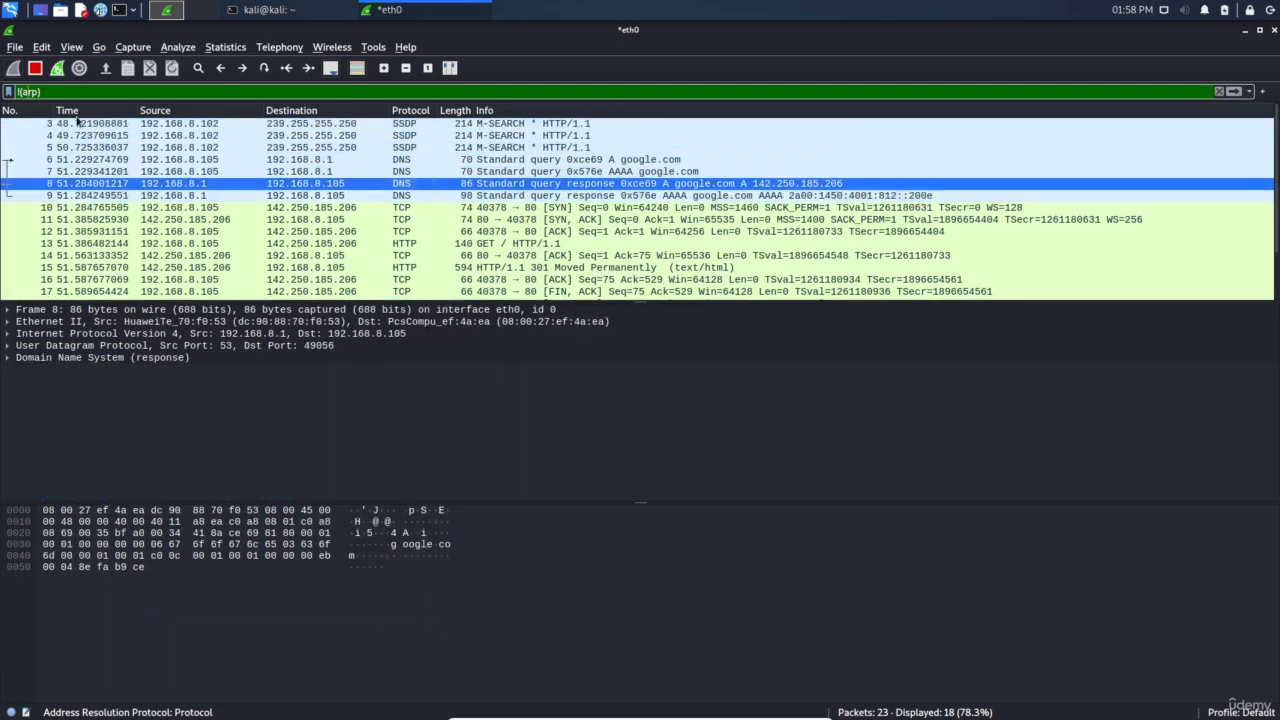
key(Right)
text(dns )
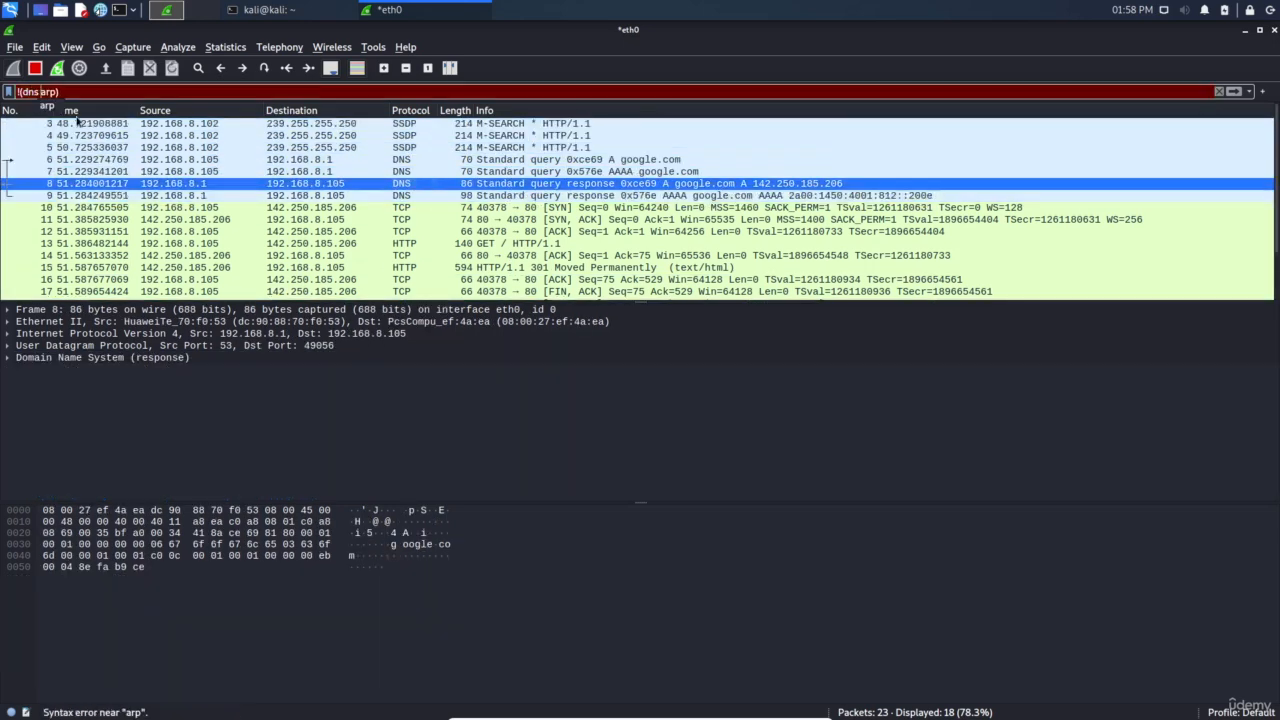
text(or)
key(Return)
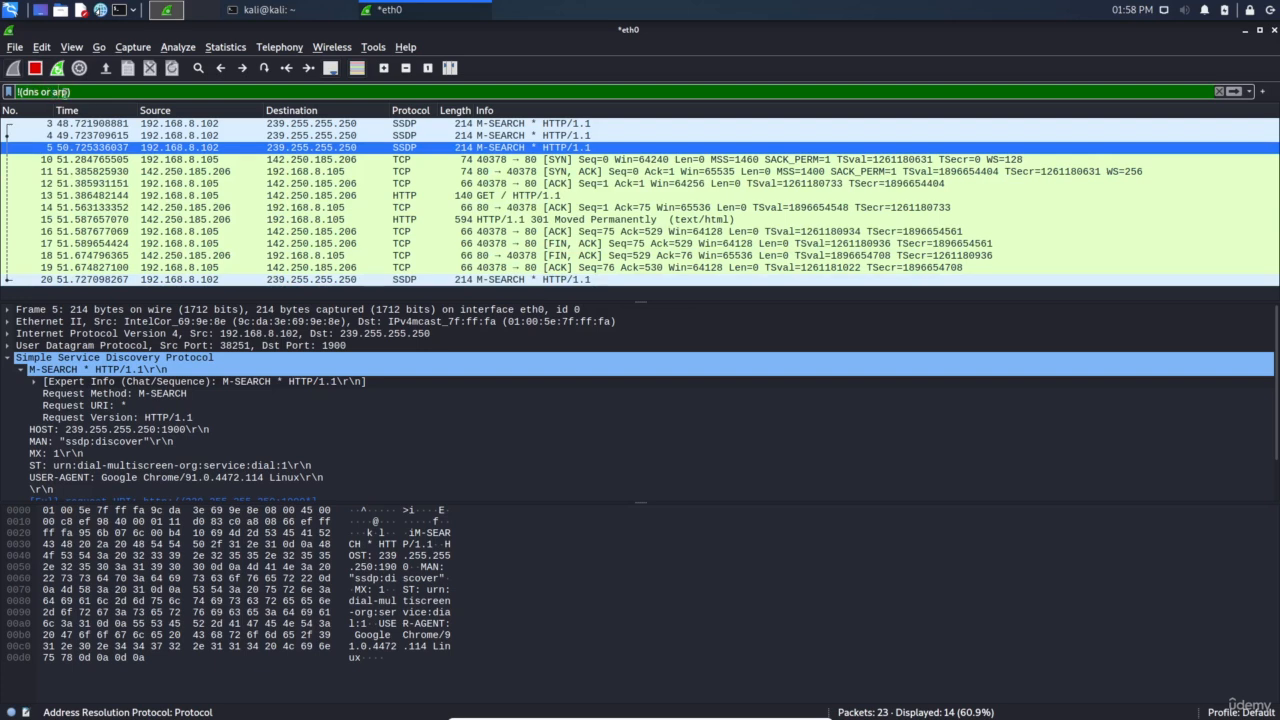
Switch to !(dns and arp) and inspect the now-visible DNS and ARP packets
double_click(58, 91)
double_click(37, 91)
double_click(45, 91)
text(and)
key(Return)
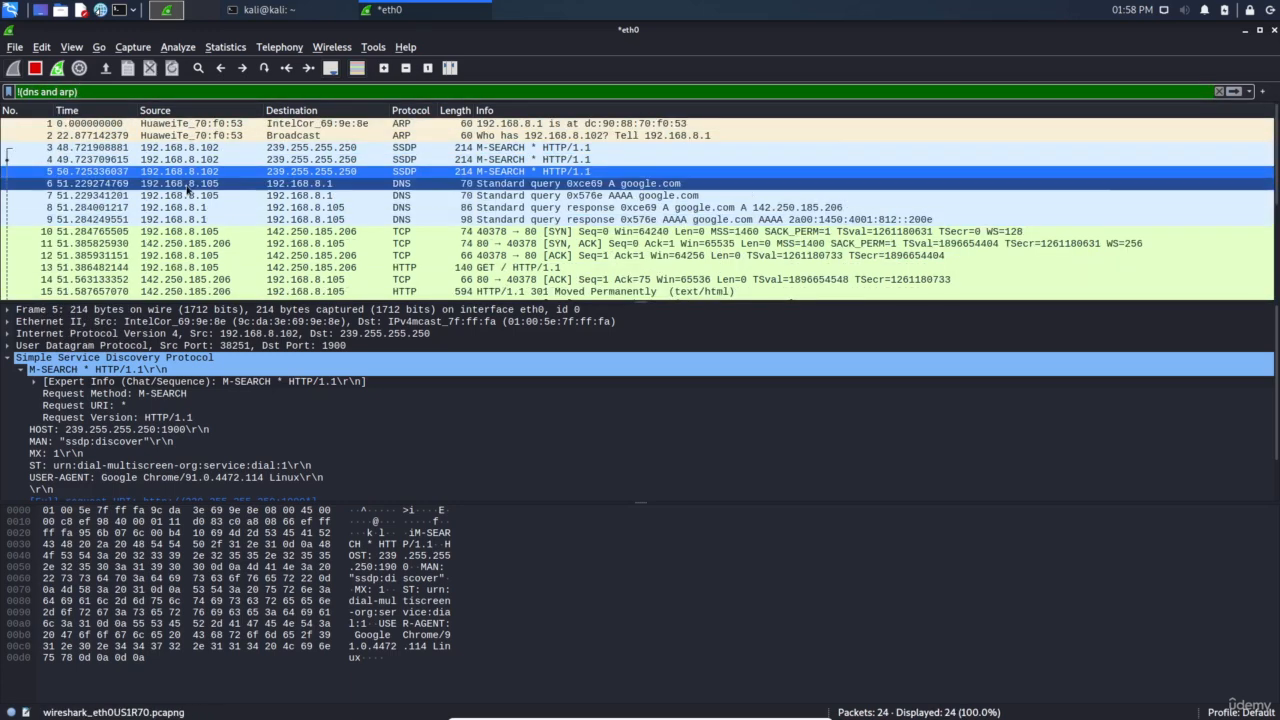
click(424, 208)
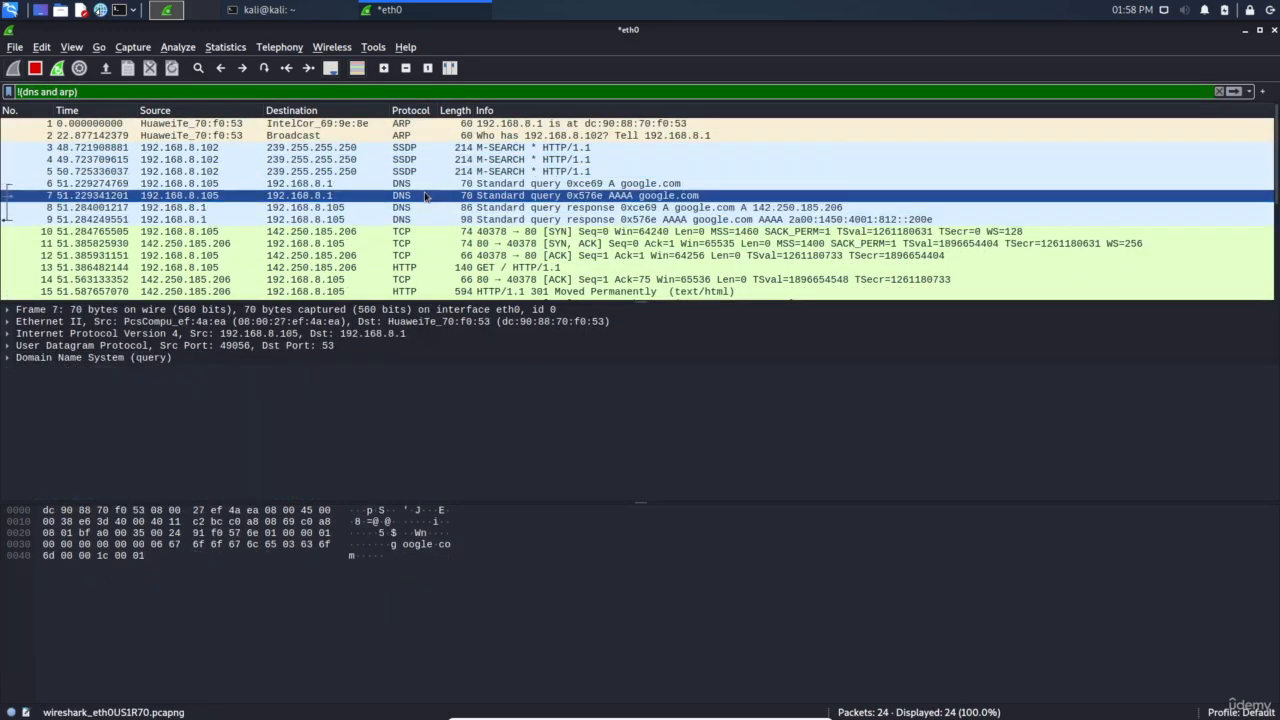
click(415, 136)
click(415, 124)
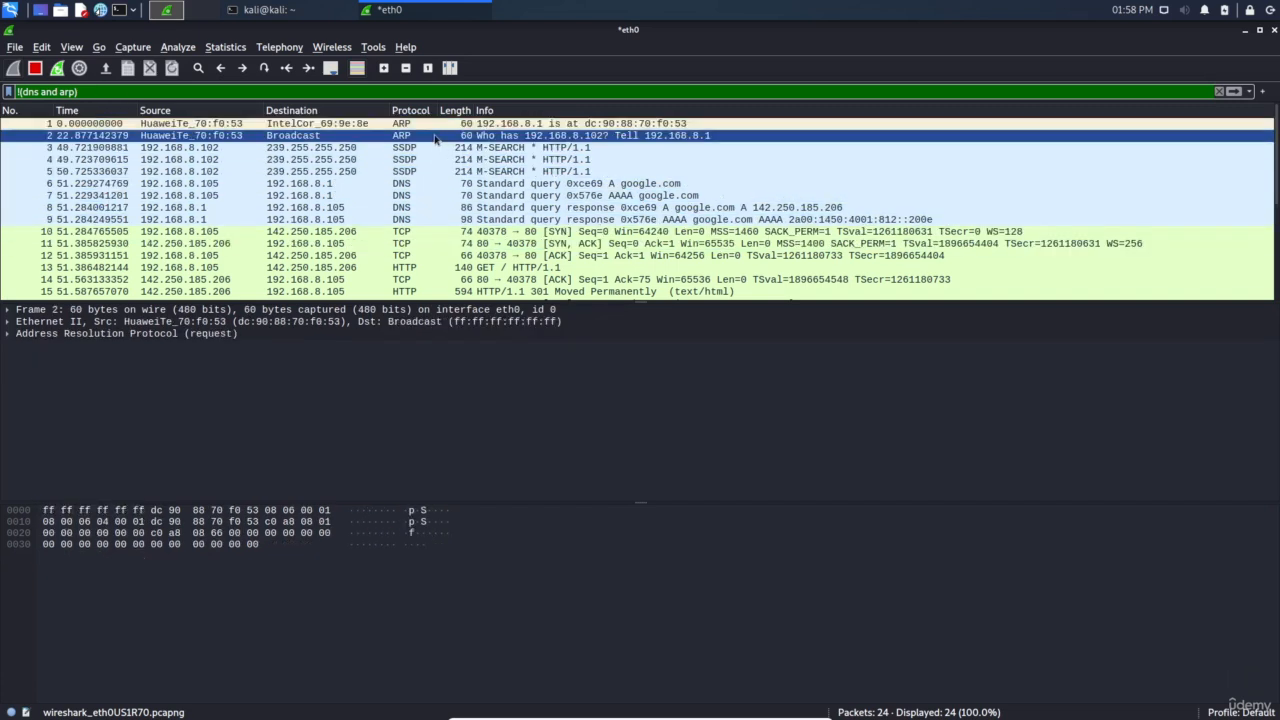
click(328, 182)
Change the filter back to !(dns or arp) and inspect the HTTP GET request, frame 13
double_click(48, 91)
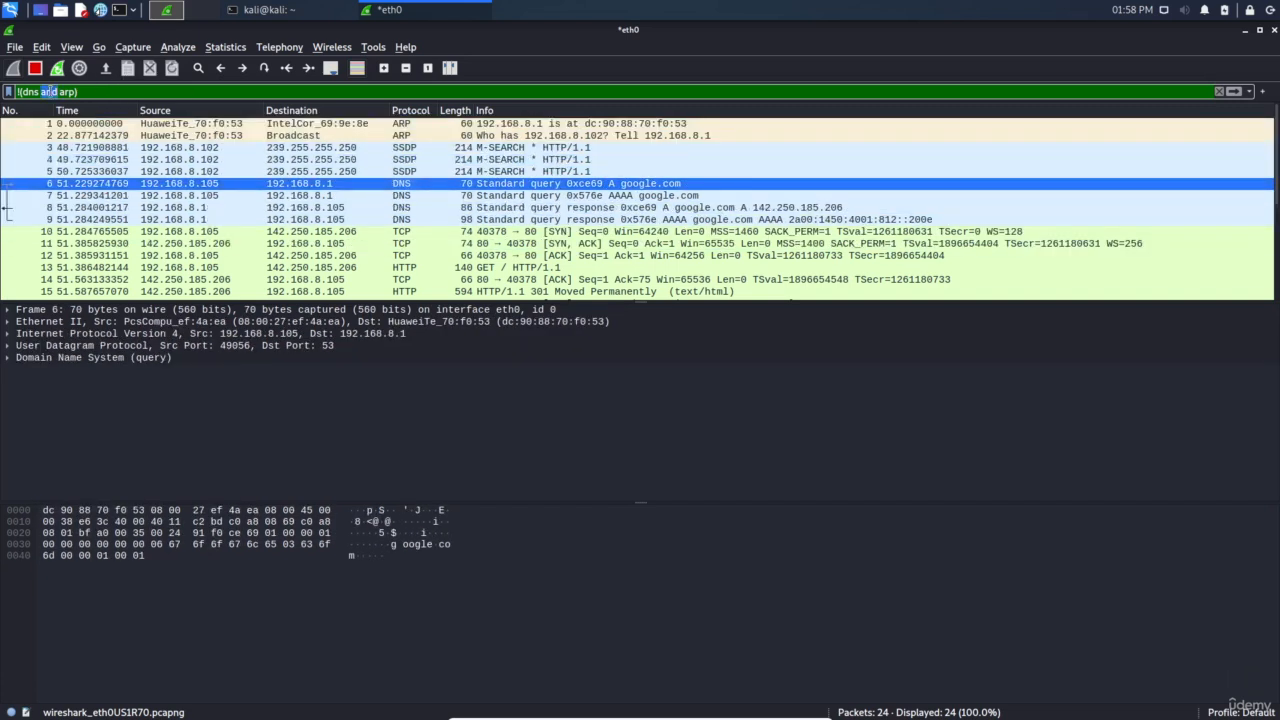
text(or)
key(Return)
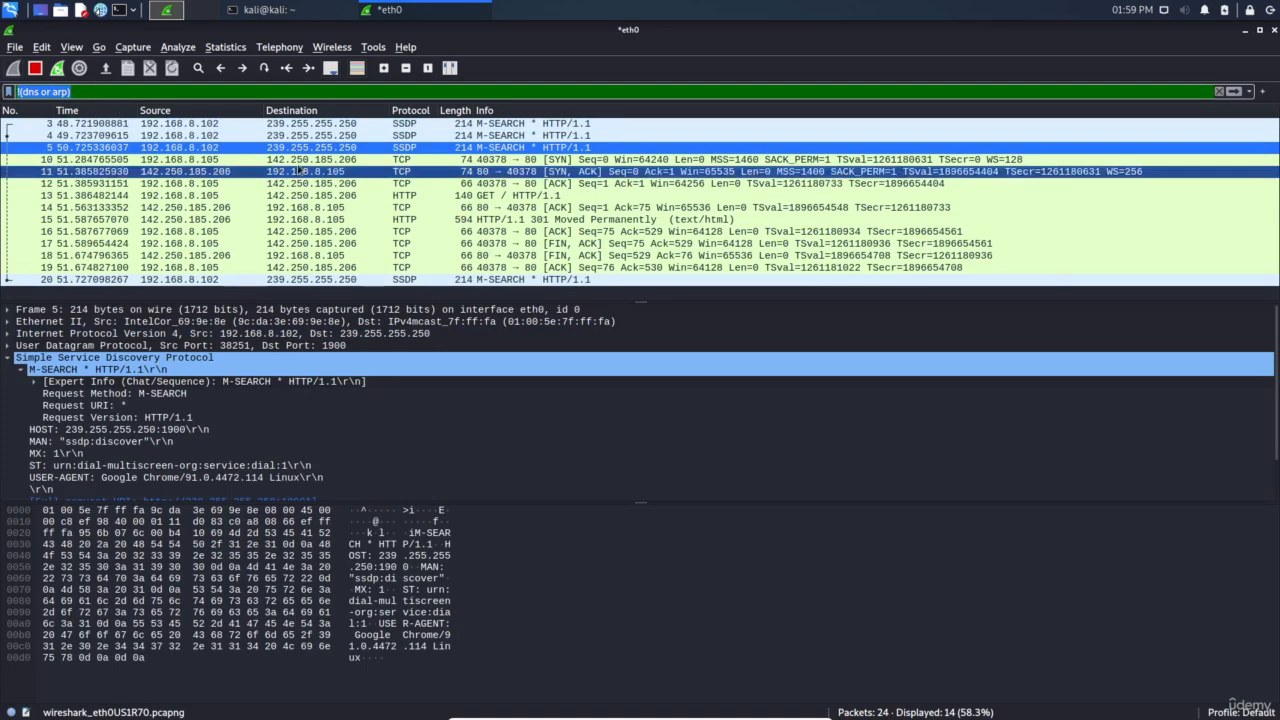
click(490, 195)
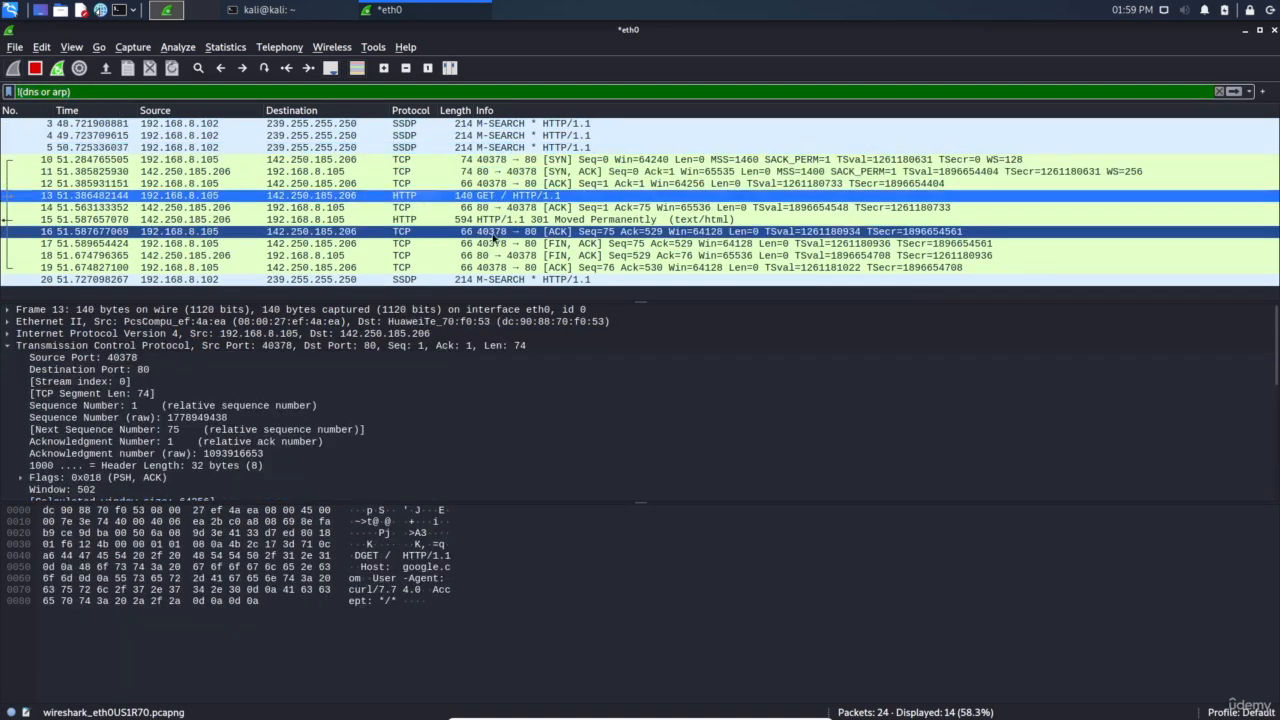